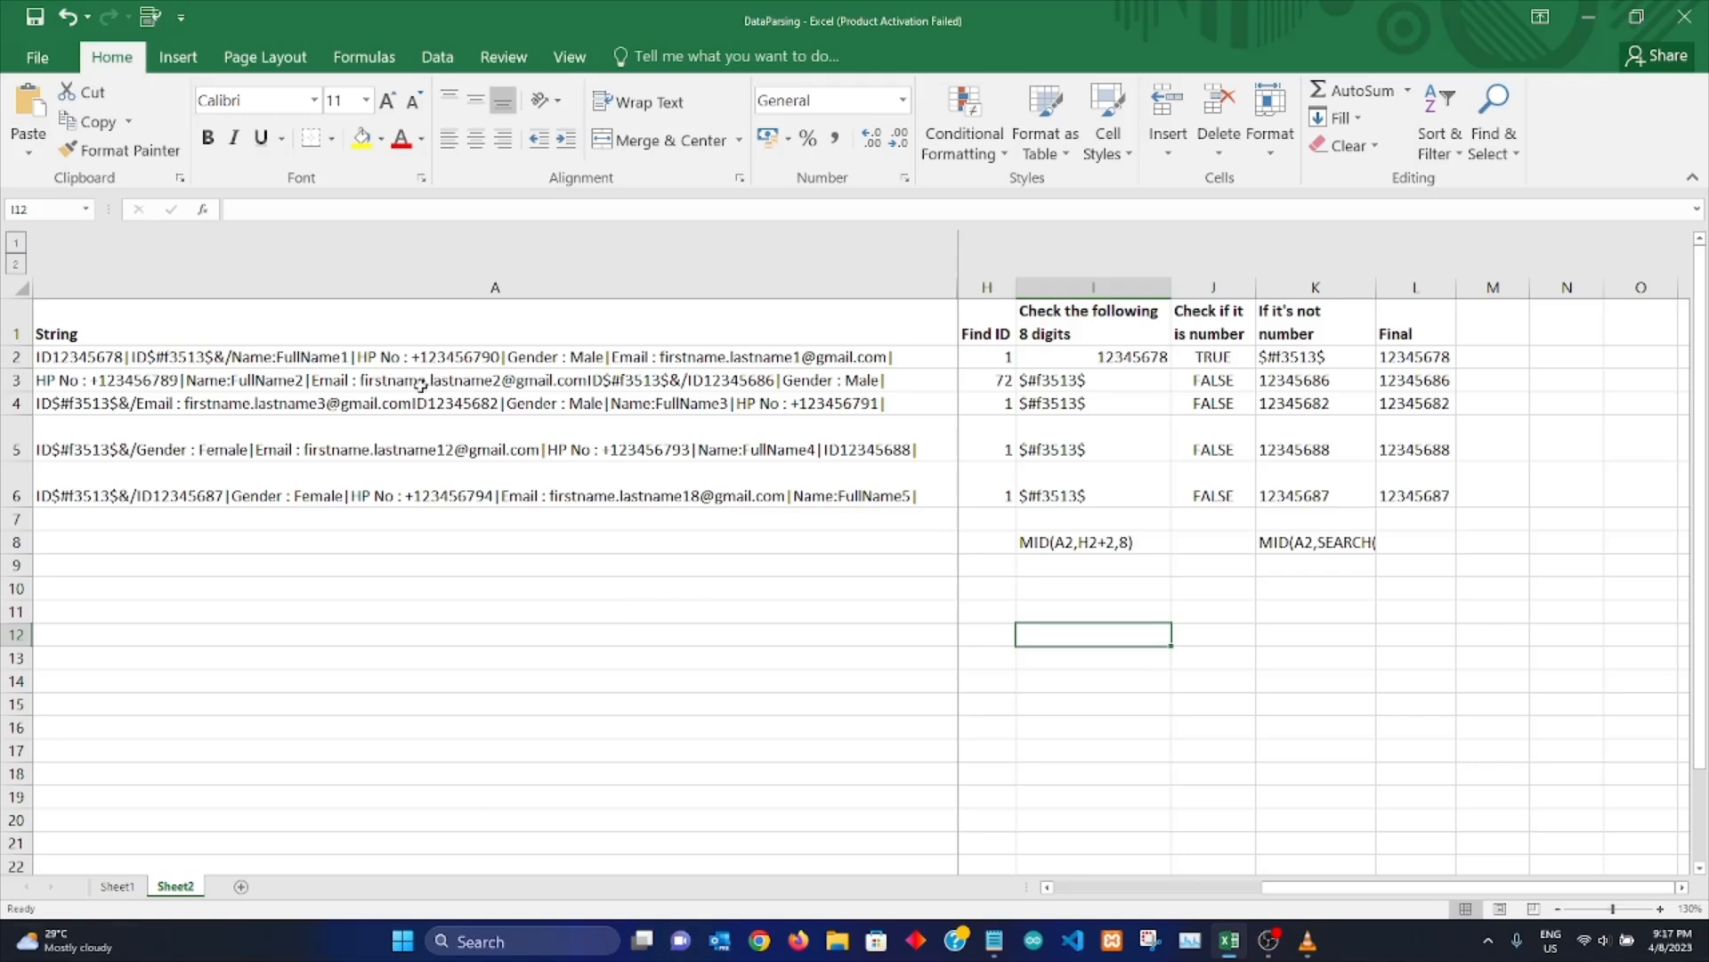
Step: Review the HP No and Name extraction columns, then return to the ID extraction columns H to L
{"action": "left_click_drag", "start_coordinate": [945, 288], "coordinate": [1002, 291]}
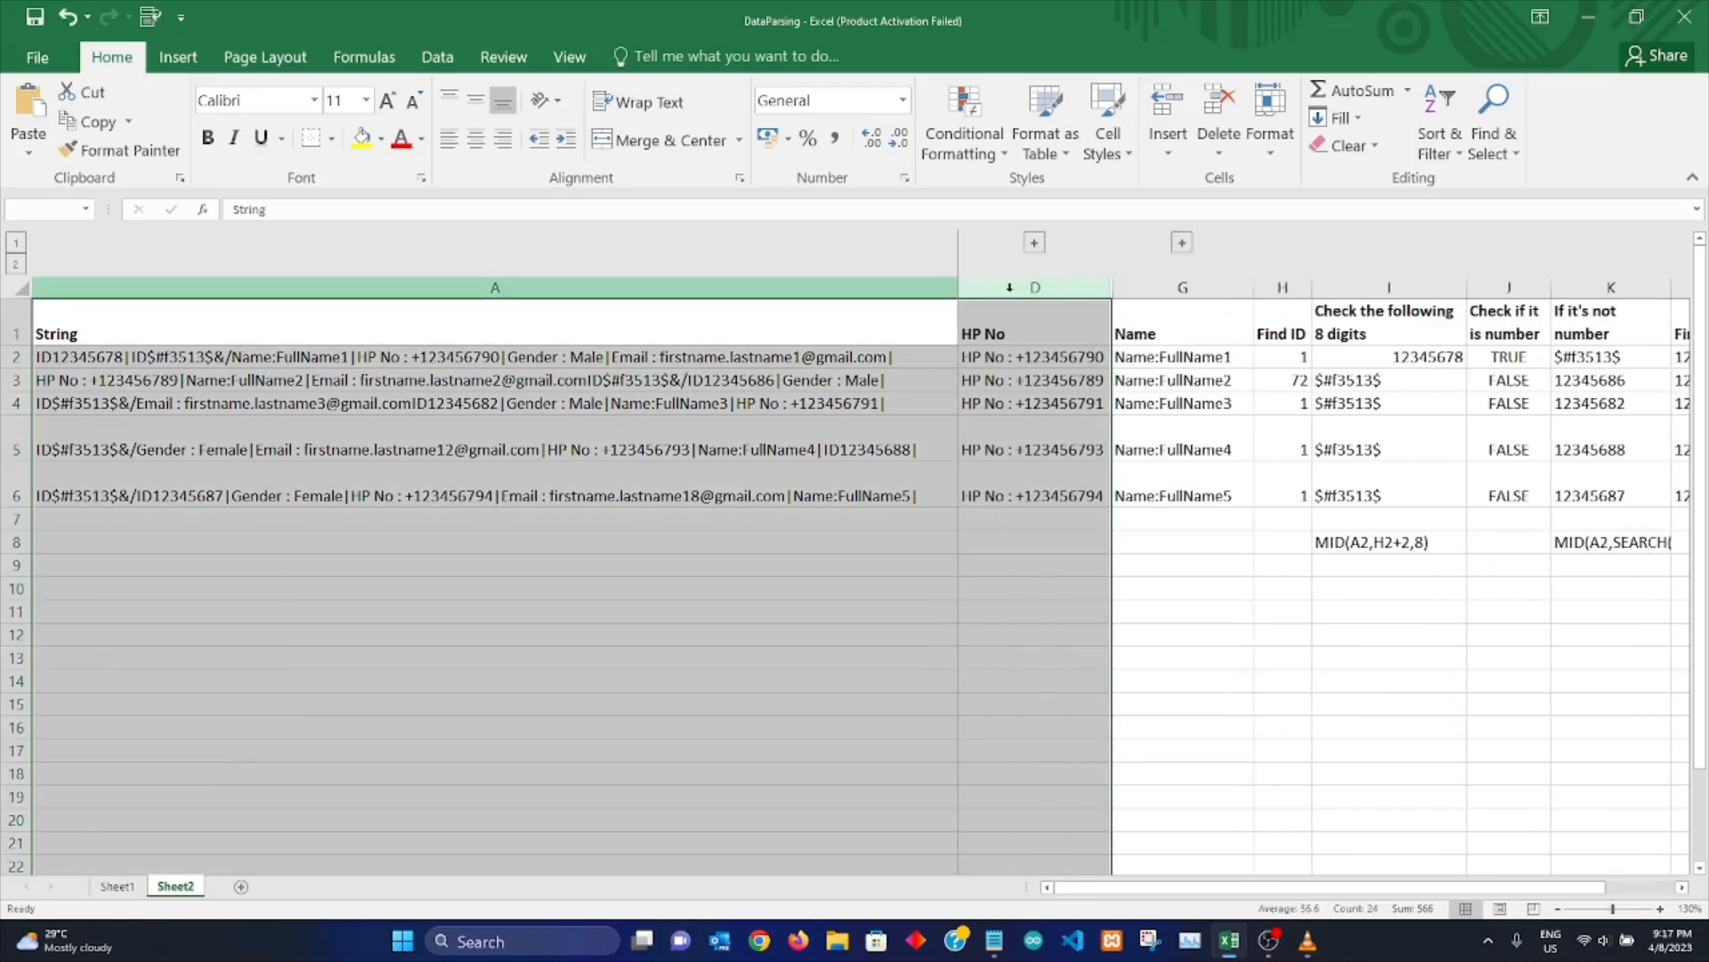
{"action": "left_click", "coordinate": [1224, 377]}
{"action": "key", "text": "Left"}
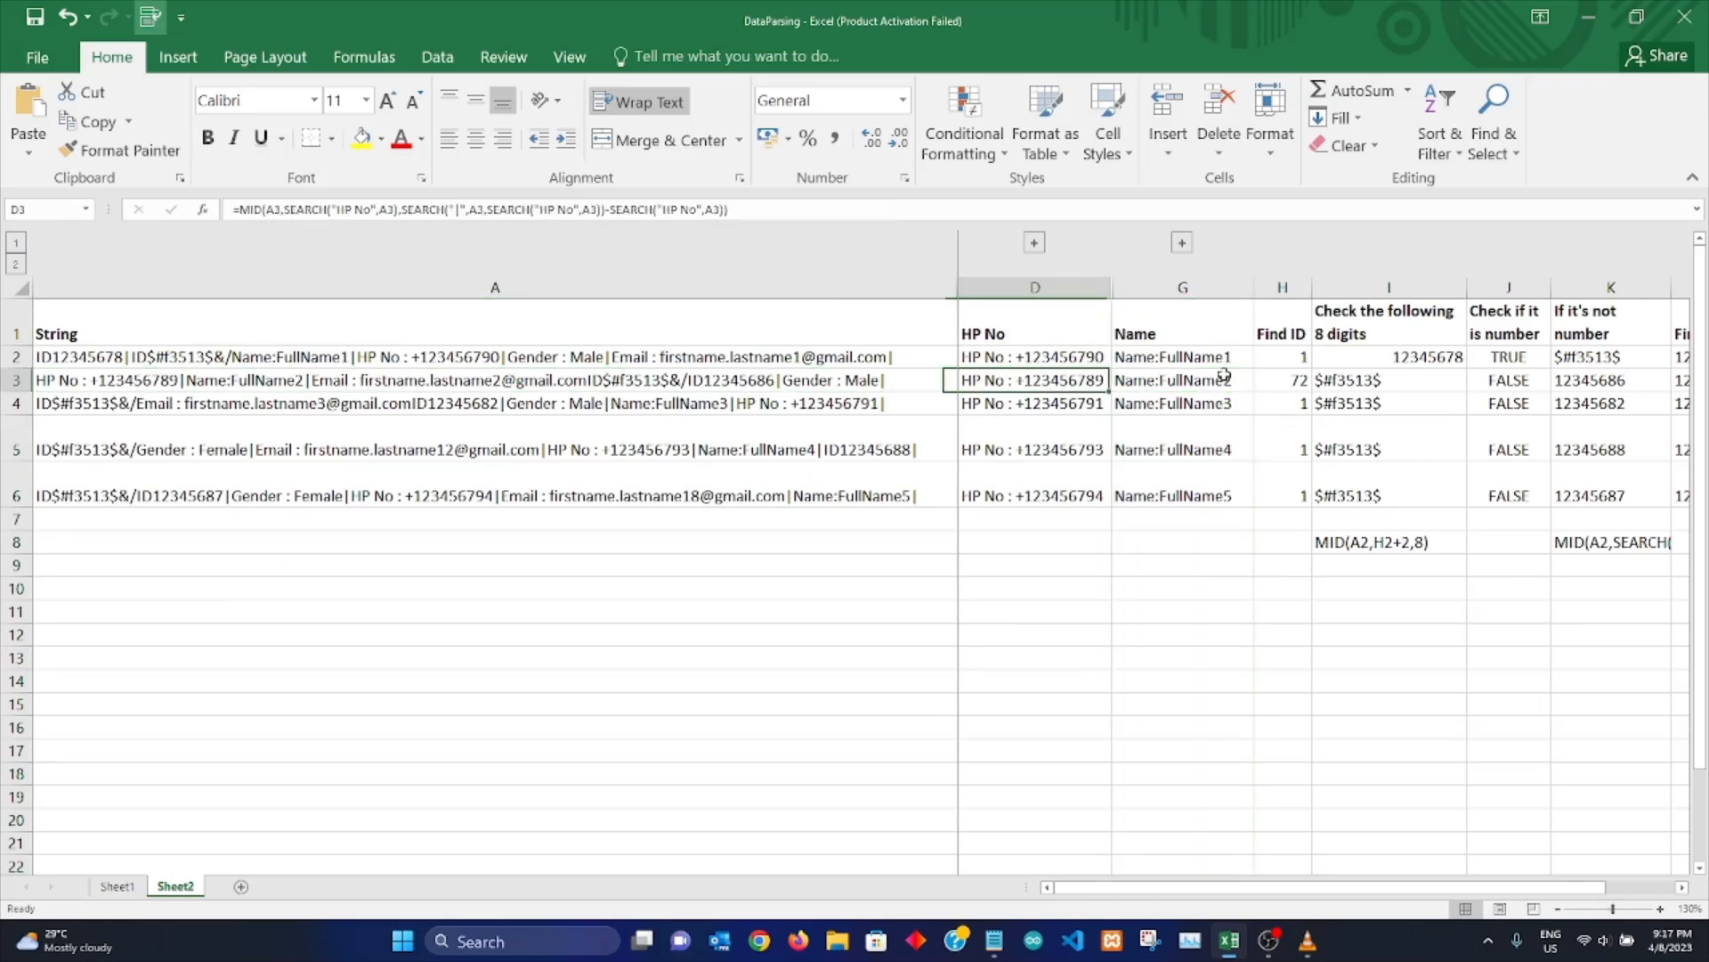
{"action": "key", "text": "Up"}
{"action": "key", "text": "Up"}
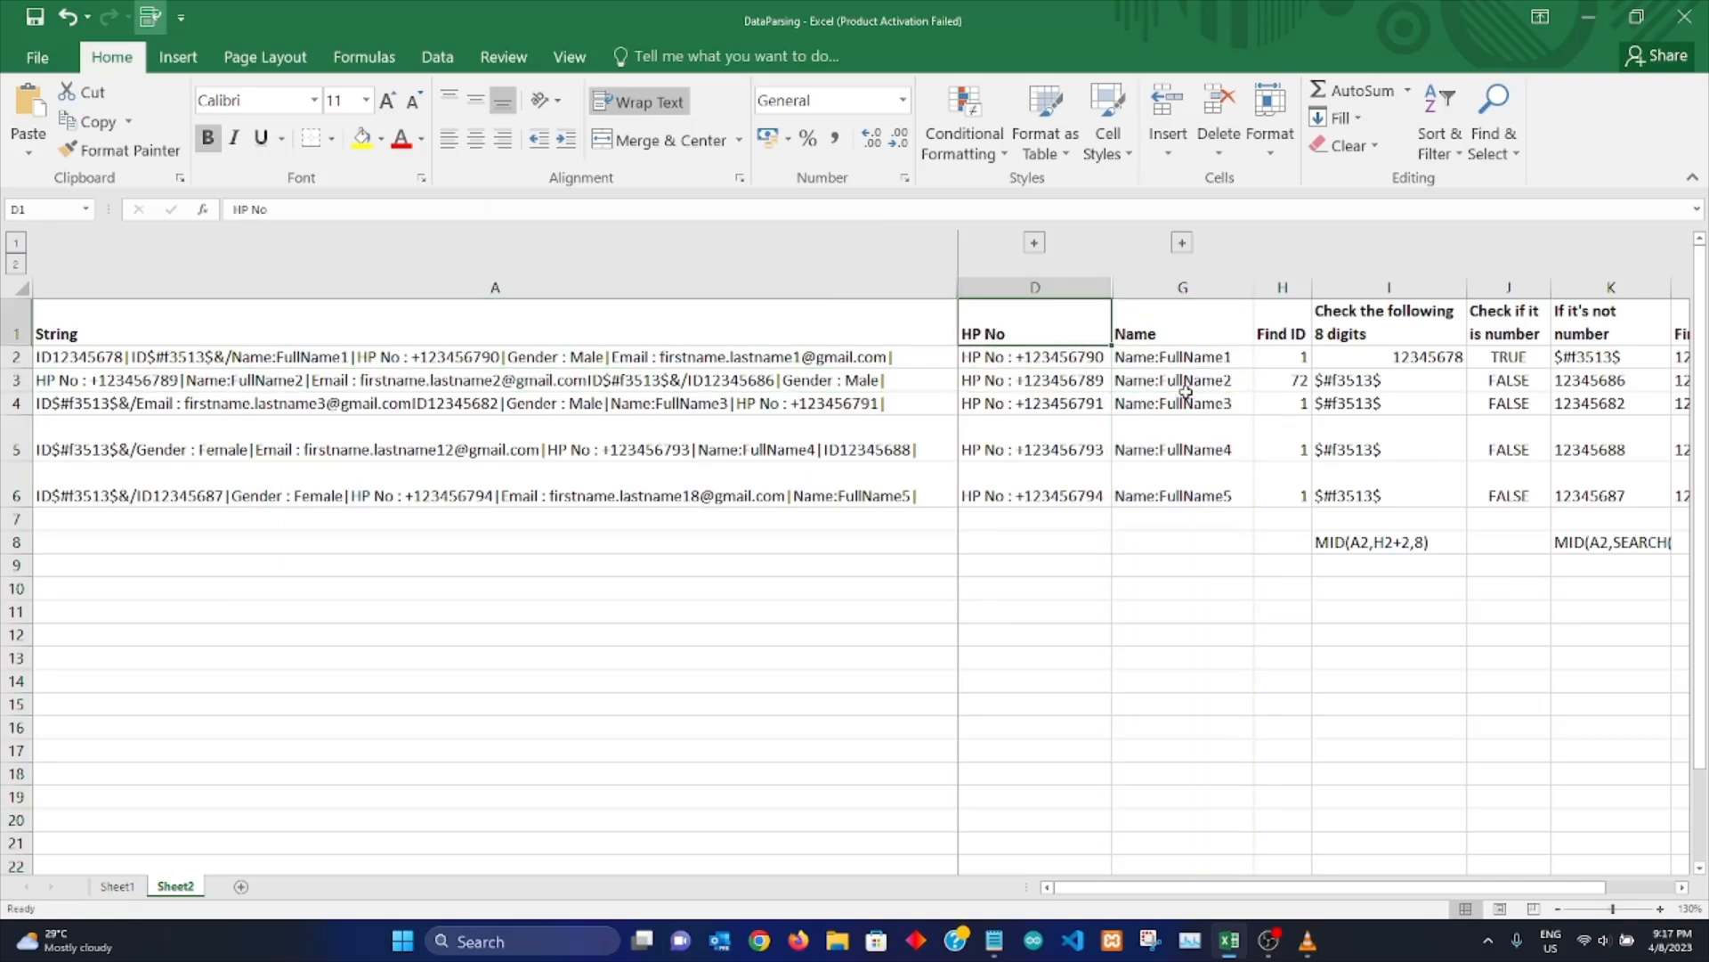
{"action": "left_click", "coordinate": [1188, 320]}
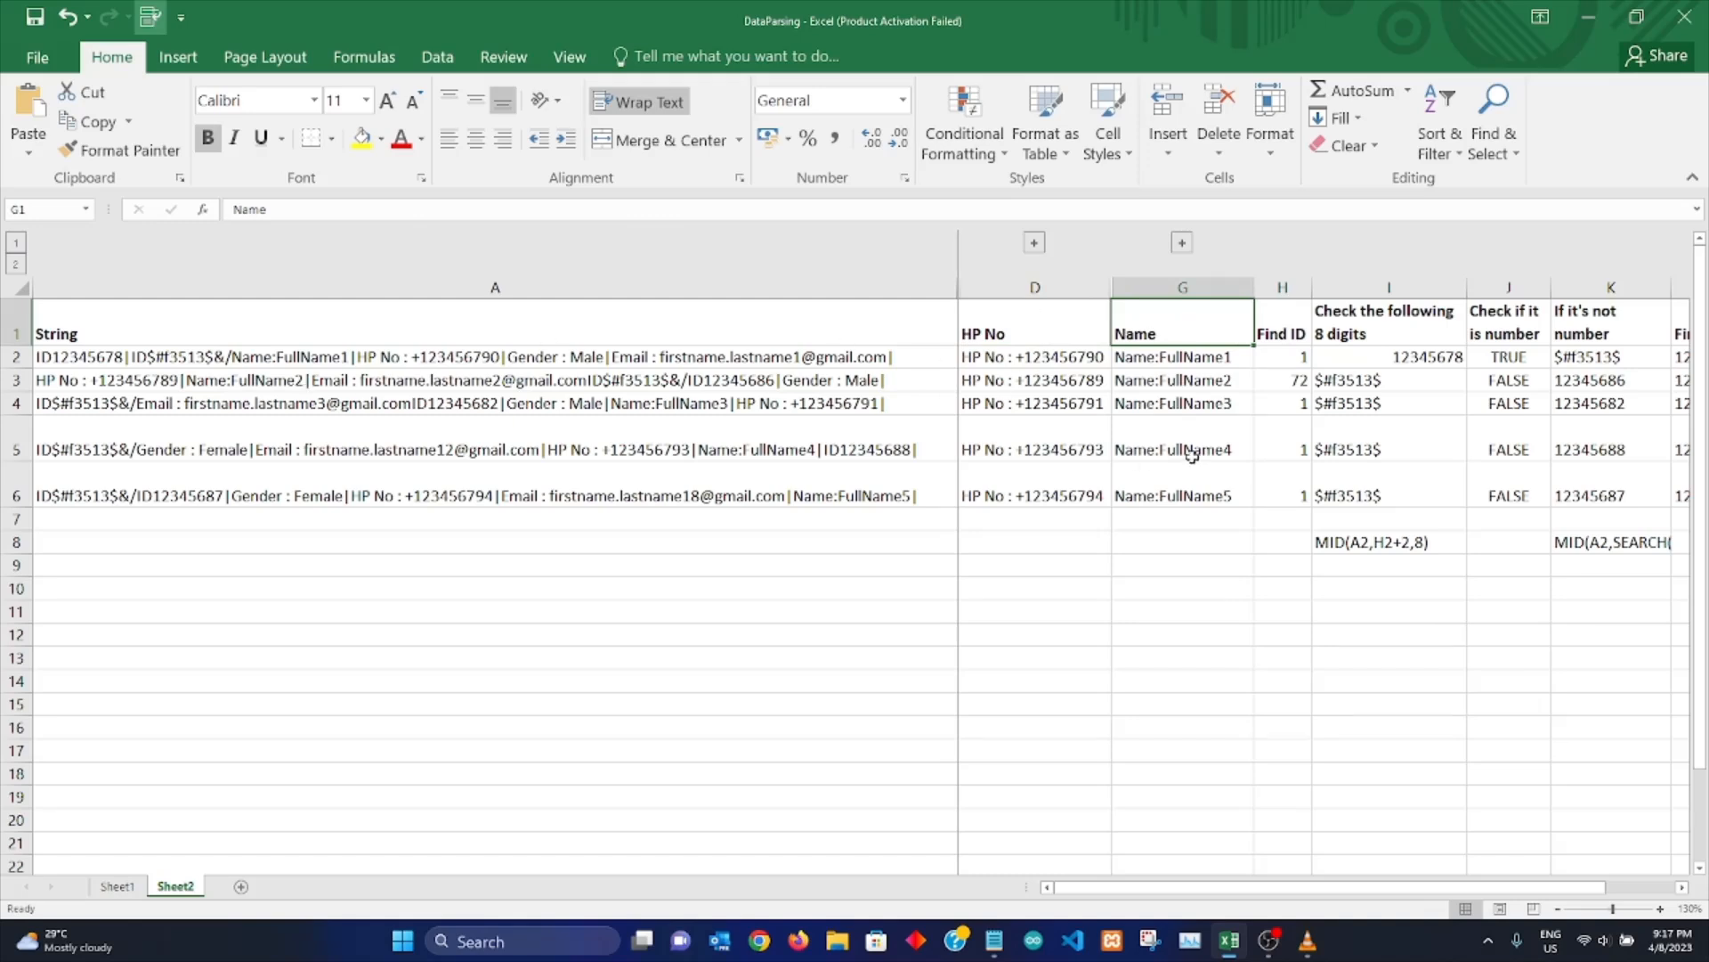
{"action": "key", "text": "Right"}
{"action": "key", "text": "Right"}
{"action": "key", "text": "Right"}
{"action": "key", "text": "Right"}
{"action": "key", "text": "Right"}
{"action": "key", "text": "Right"}
{"action": "key", "text": "Right"}
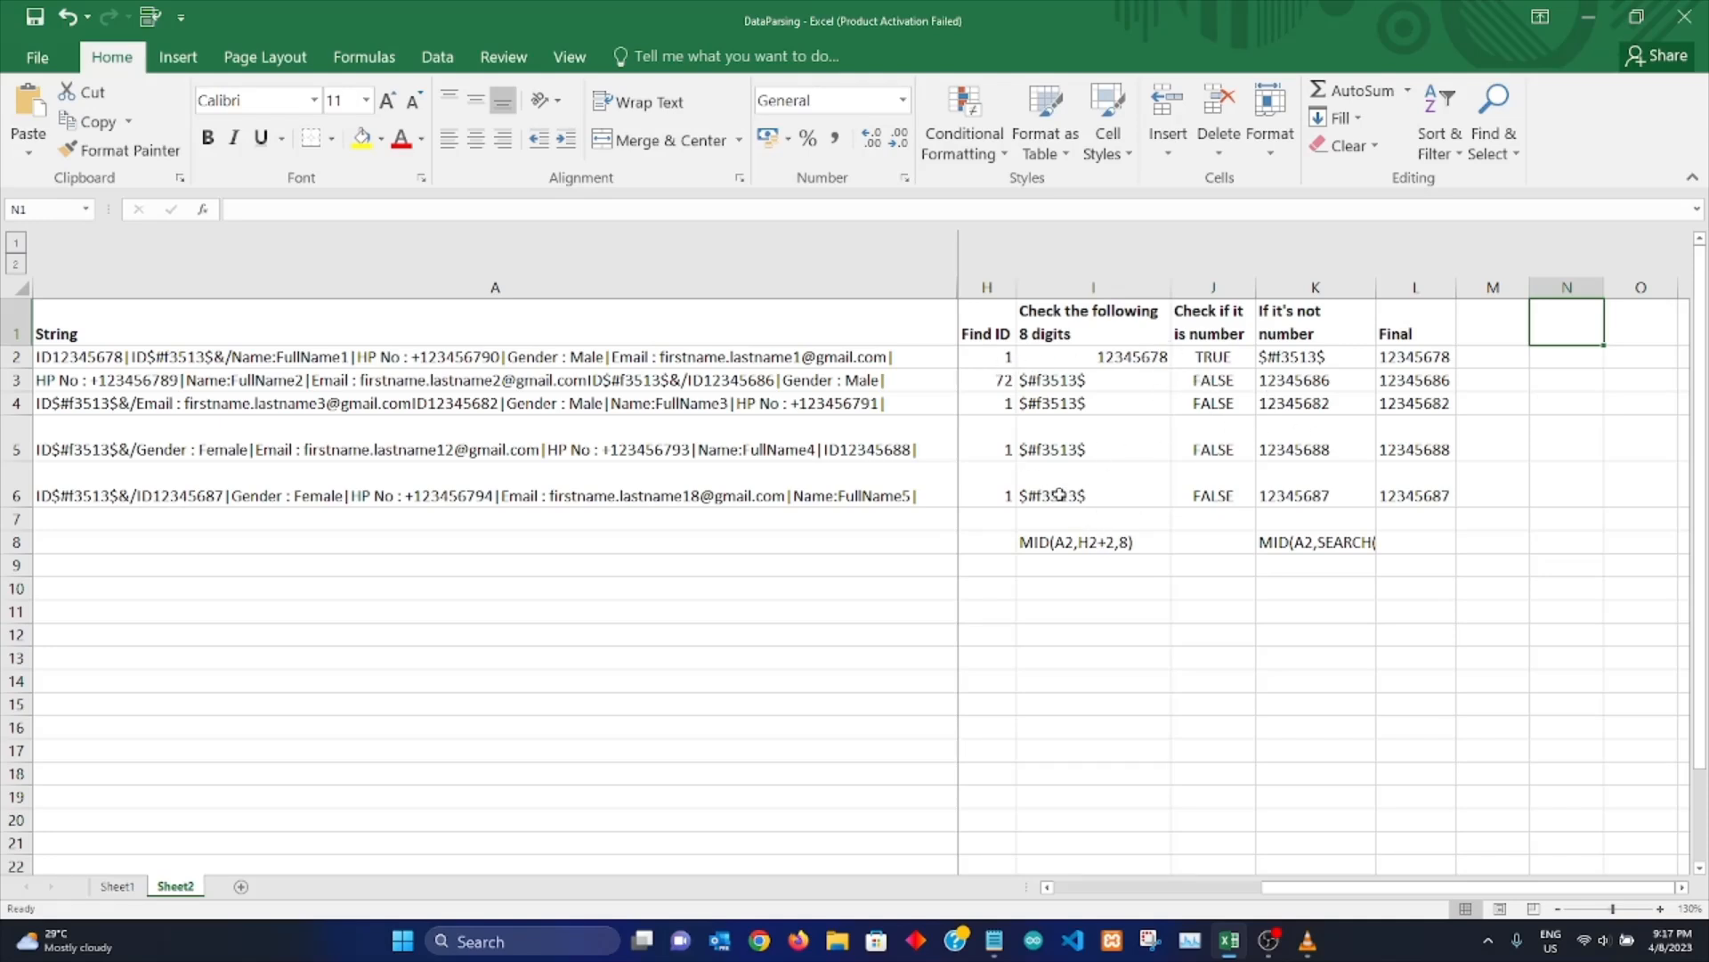
Step: Examine the valid ID and the invalid ID entry within the first string in A2, leaving the text as it is
{"action": "left_click", "coordinate": [995, 361]}
{"action": "left_click", "coordinate": [246, 361]}
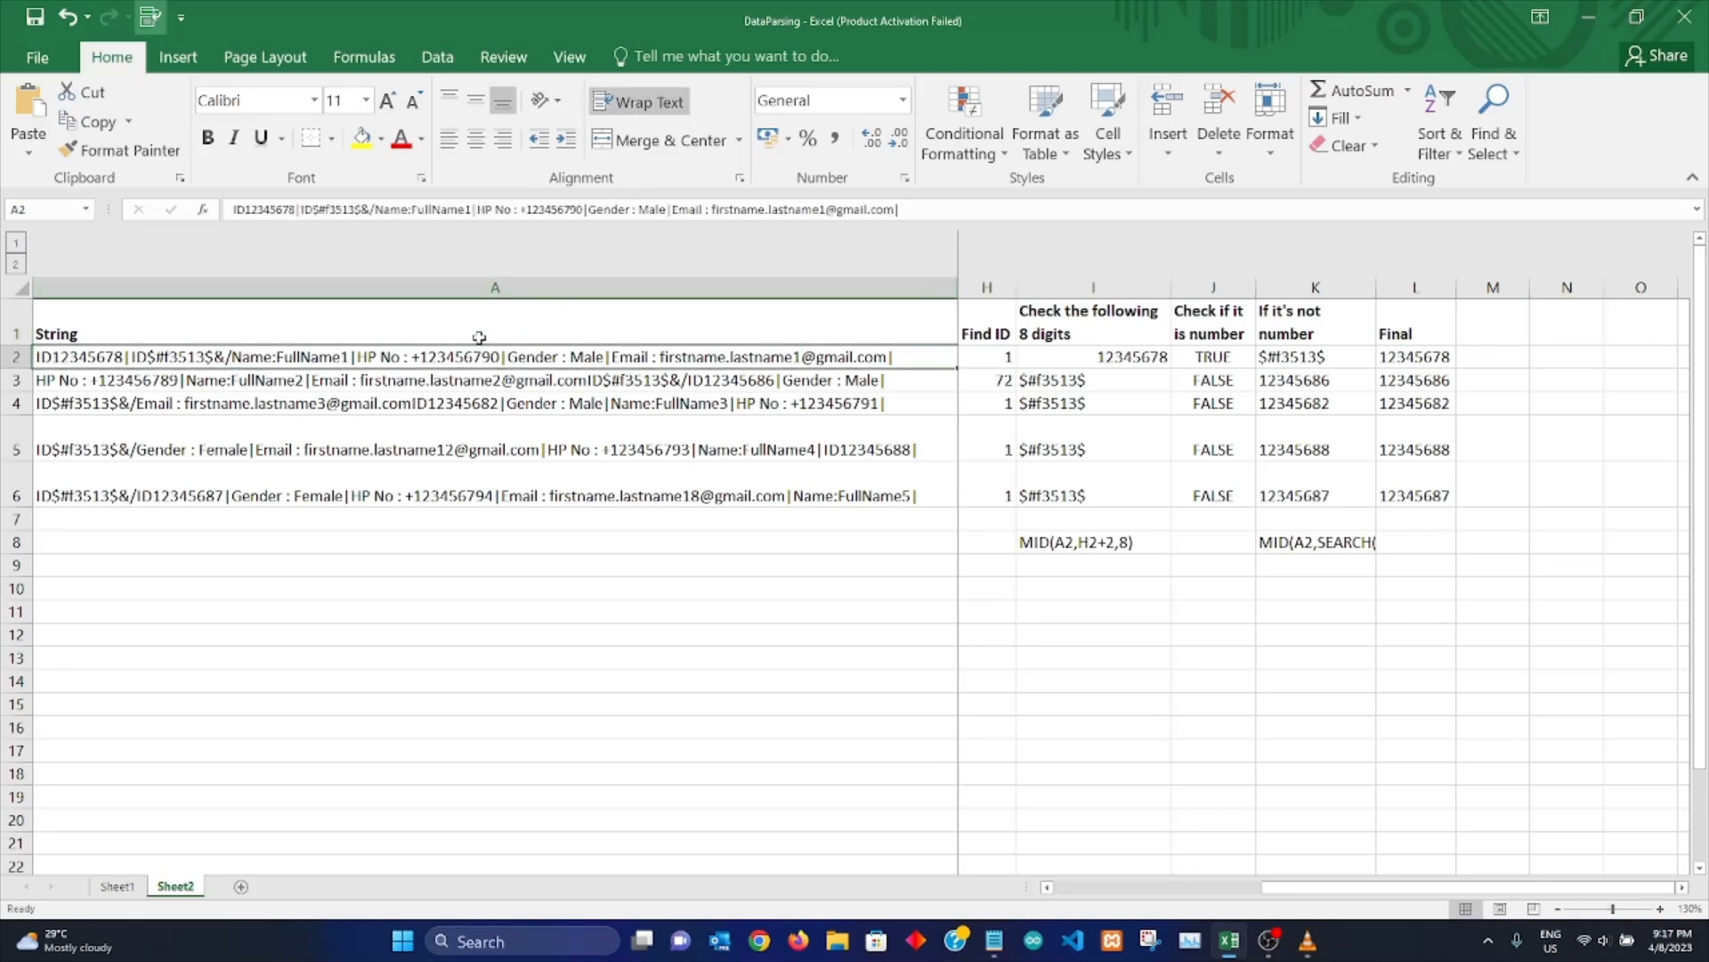
{"action": "double_click", "coordinate": [62, 357]}
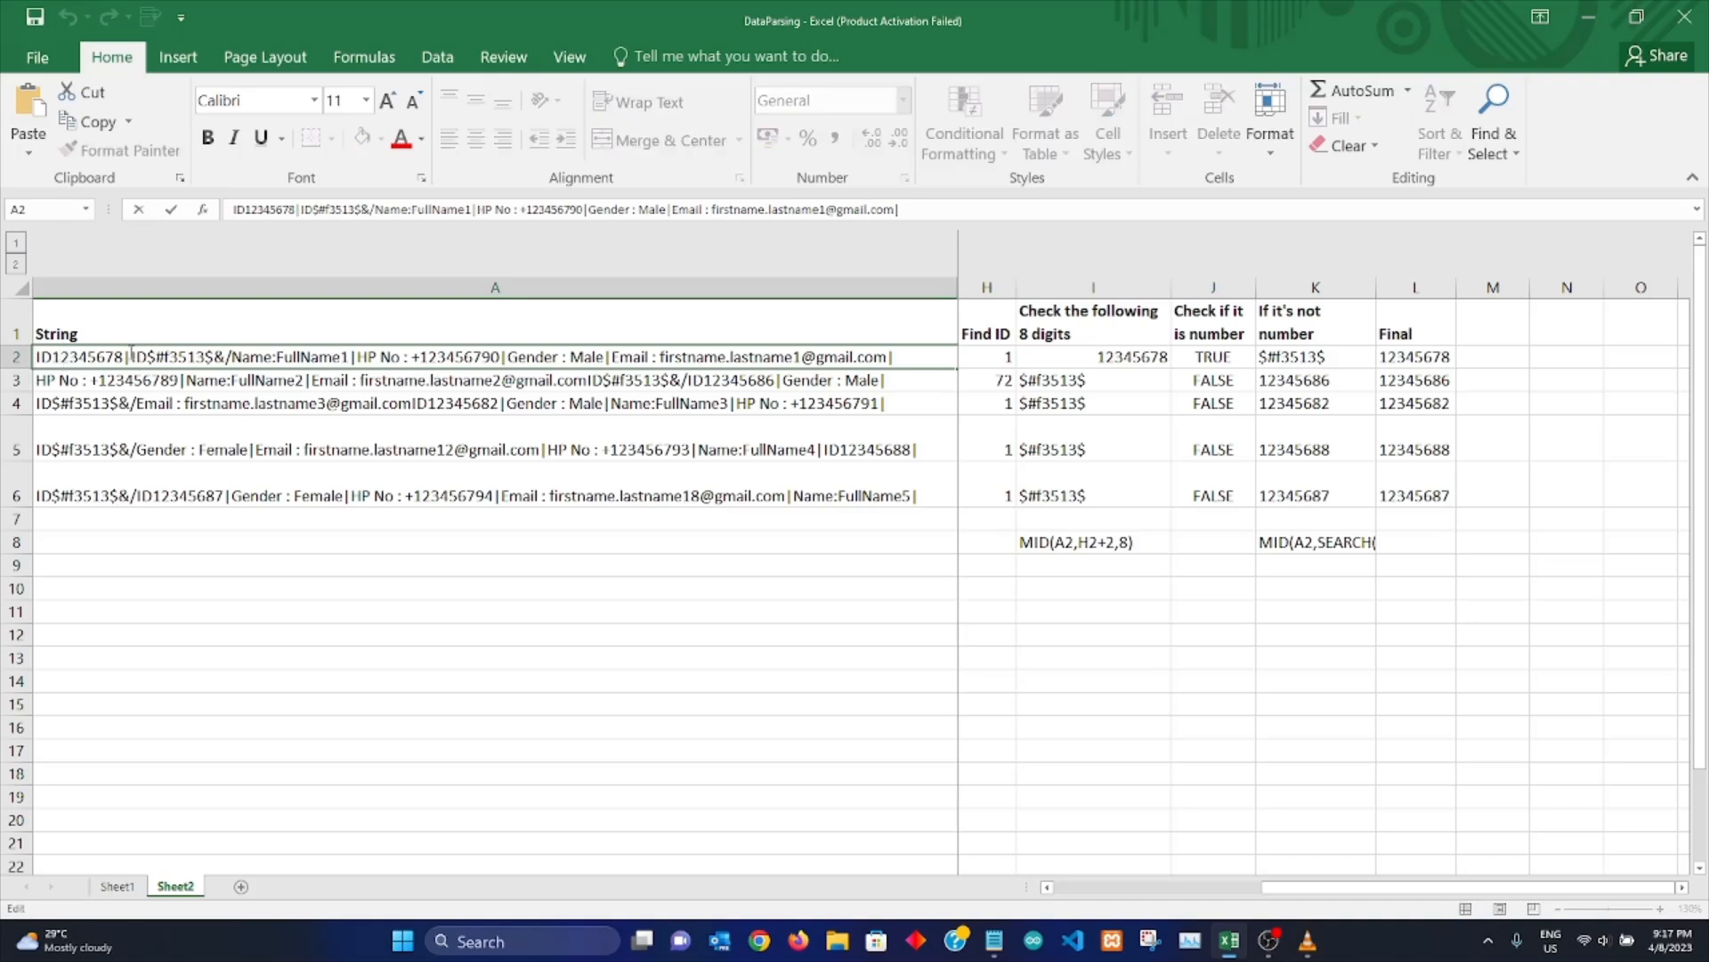
{"action": "left_click_drag", "start_coordinate": [131, 356], "coordinate": [225, 356]}
{"action": "left_click", "coordinate": [89, 356]}
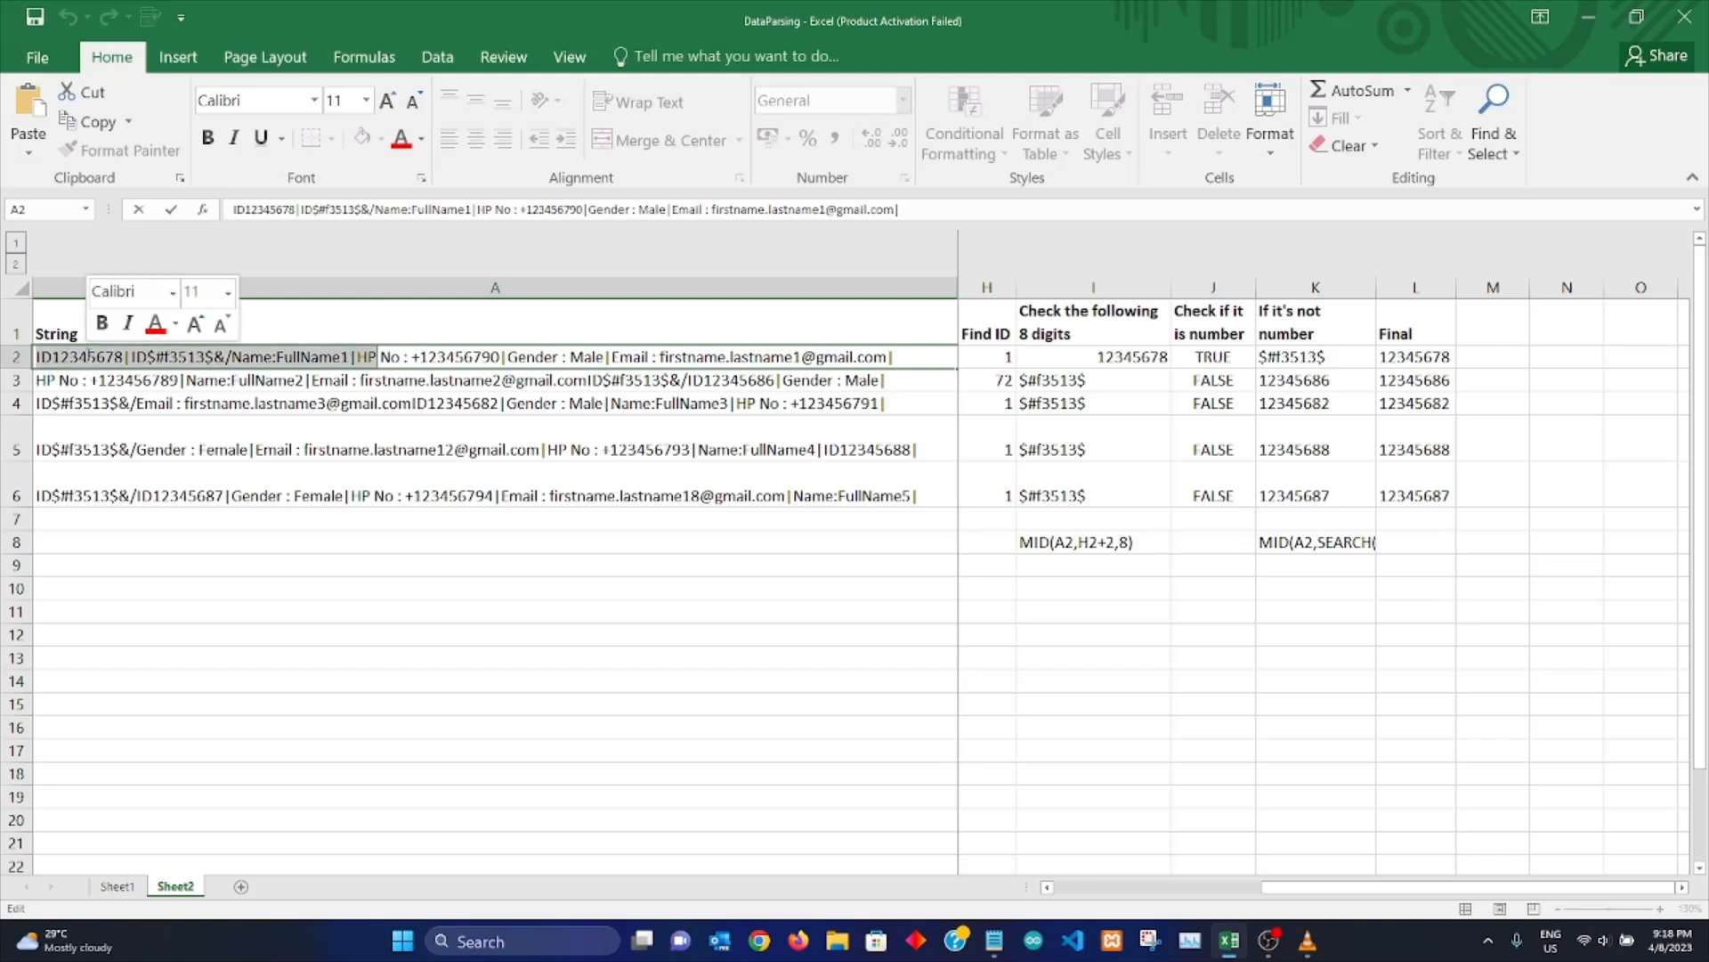
{"action": "left_click_drag", "start_coordinate": [119, 357], "coordinate": [227, 357]}
{"action": "left_click", "coordinate": [133, 357]}
{"action": "left_click", "coordinate": [317, 487]}
Step: Examine the string in A3, highlighting its invalid ID entry and the valid numeric ID that follows it
{"action": "left_click", "coordinate": [214, 379]}
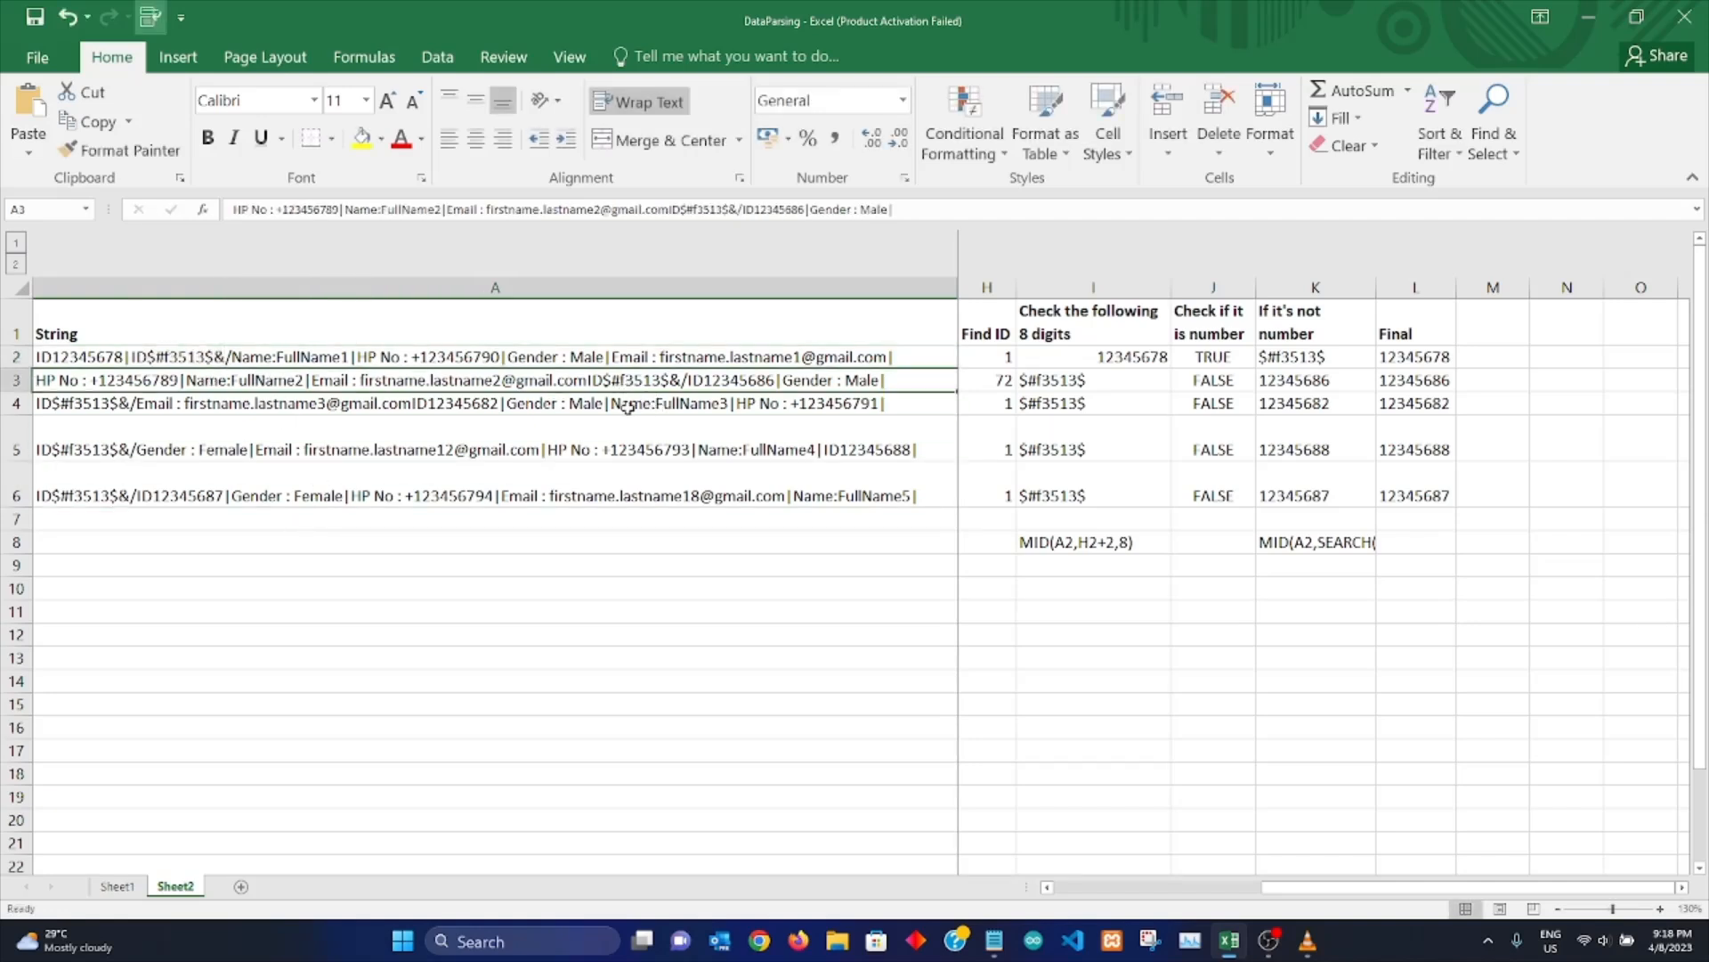
{"action": "double_click", "coordinate": [590, 378]}
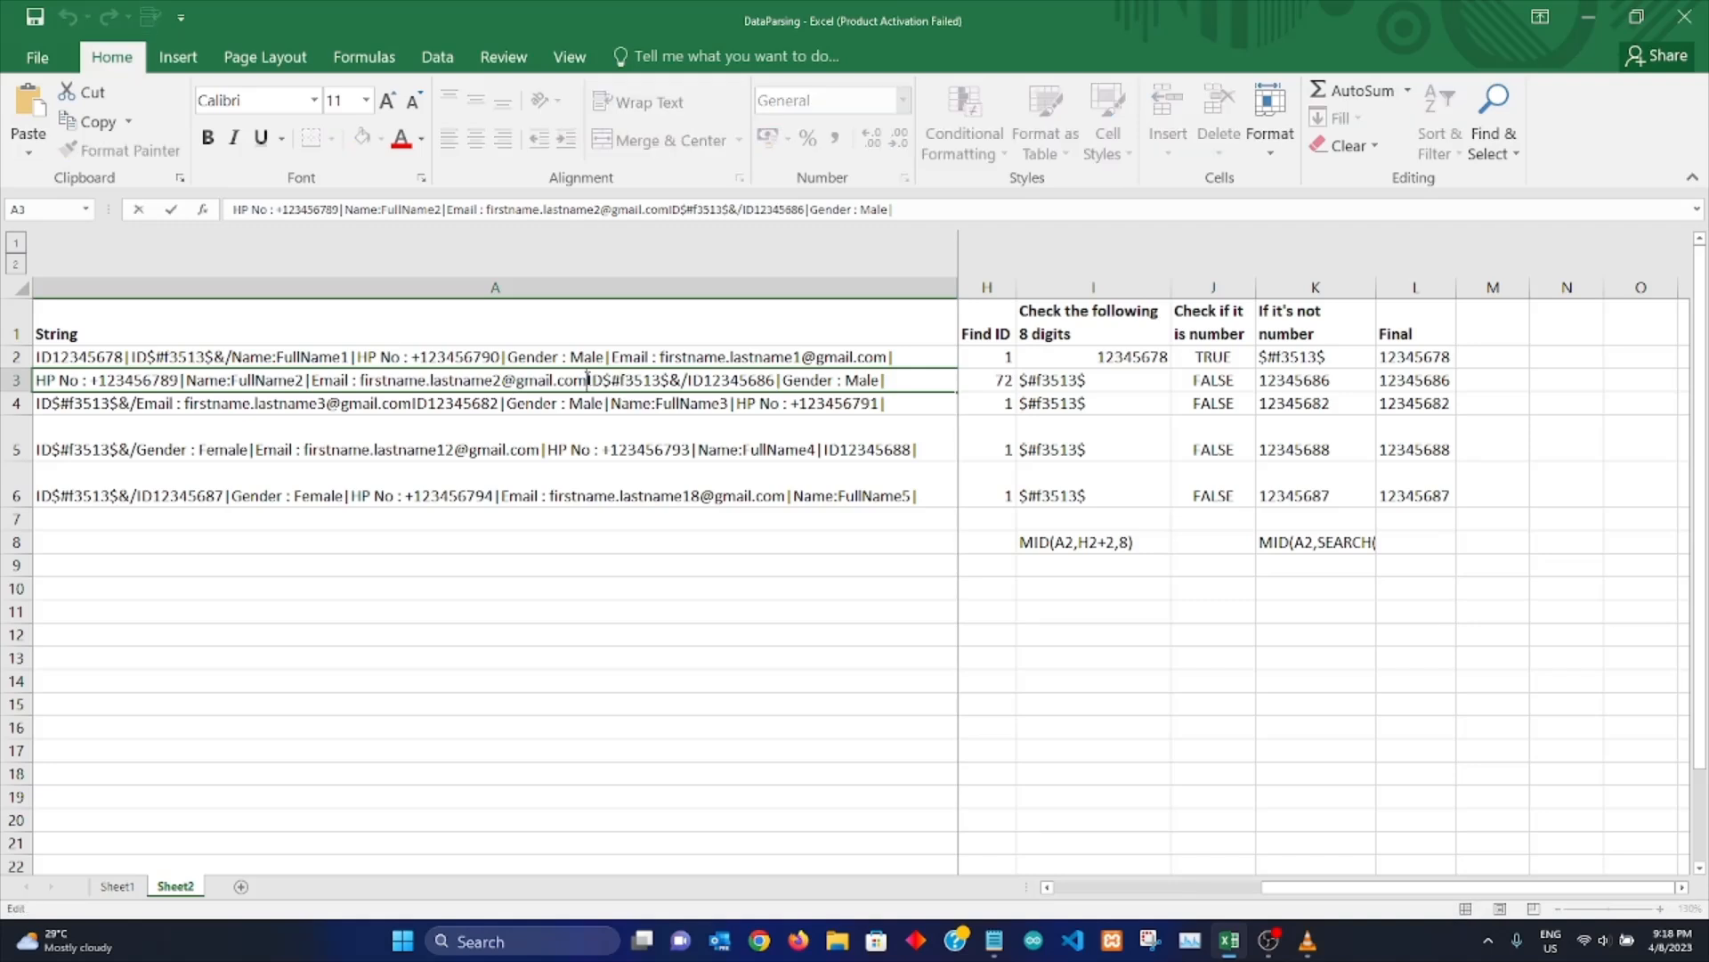
{"action": "left_click_drag", "start_coordinate": [593, 379], "coordinate": [670, 380]}
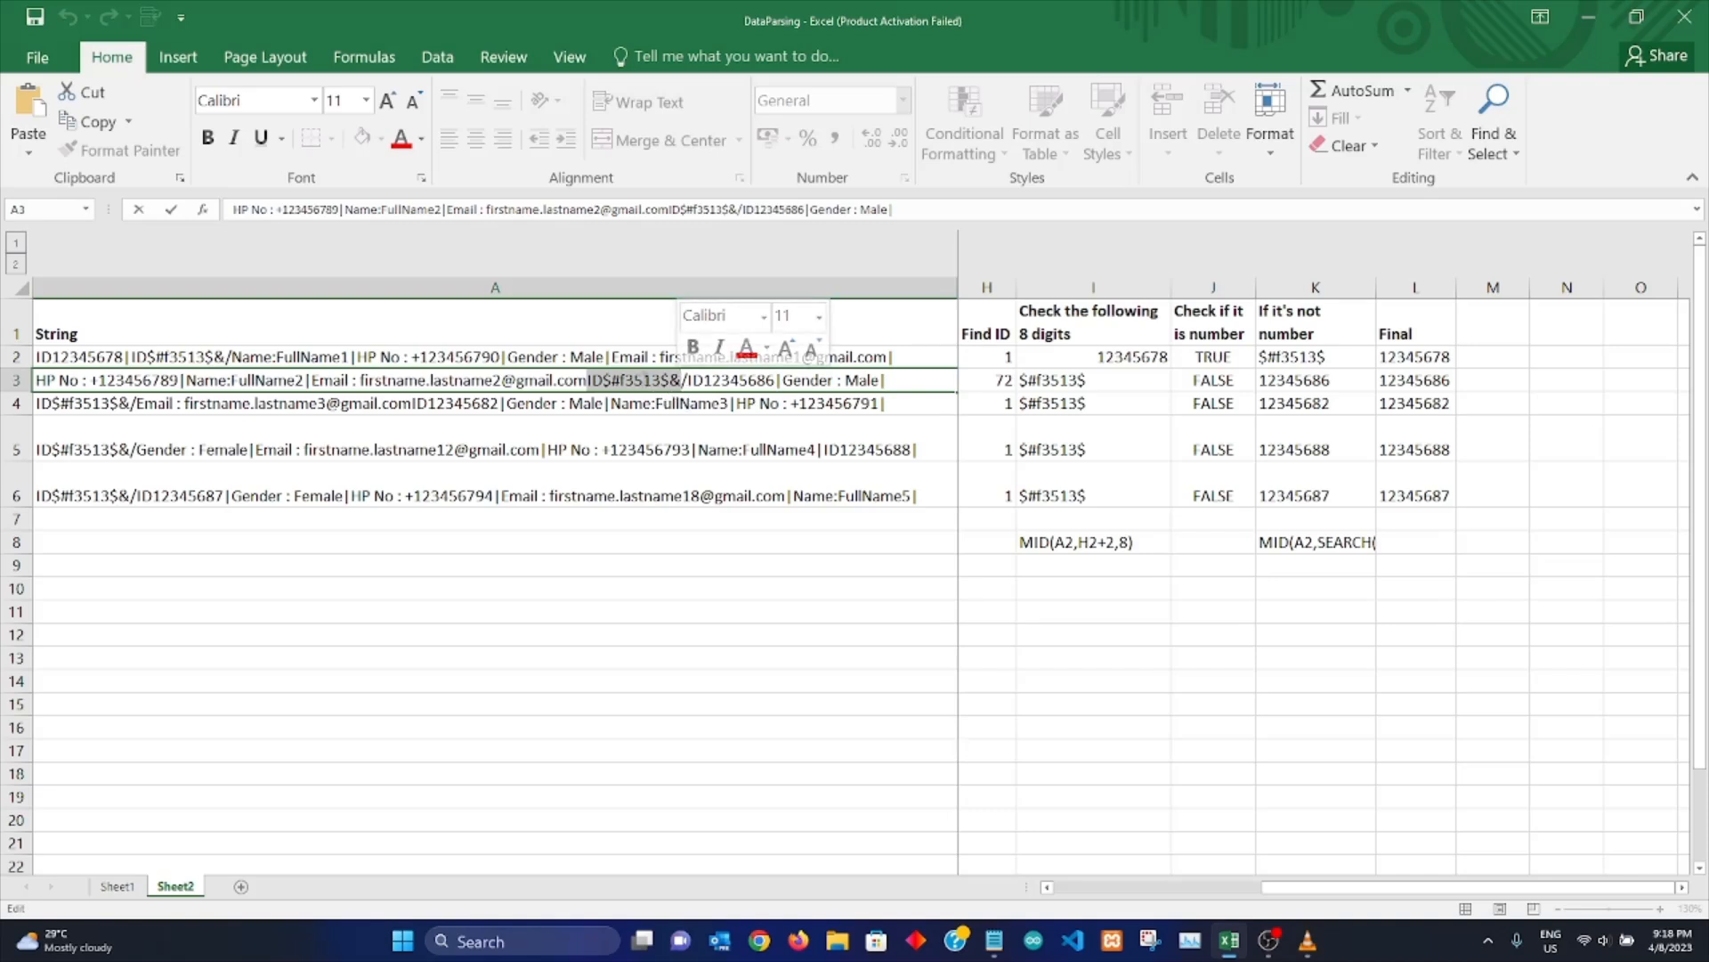
{"action": "left_click_drag", "start_coordinate": [686, 381], "coordinate": [771, 383]}
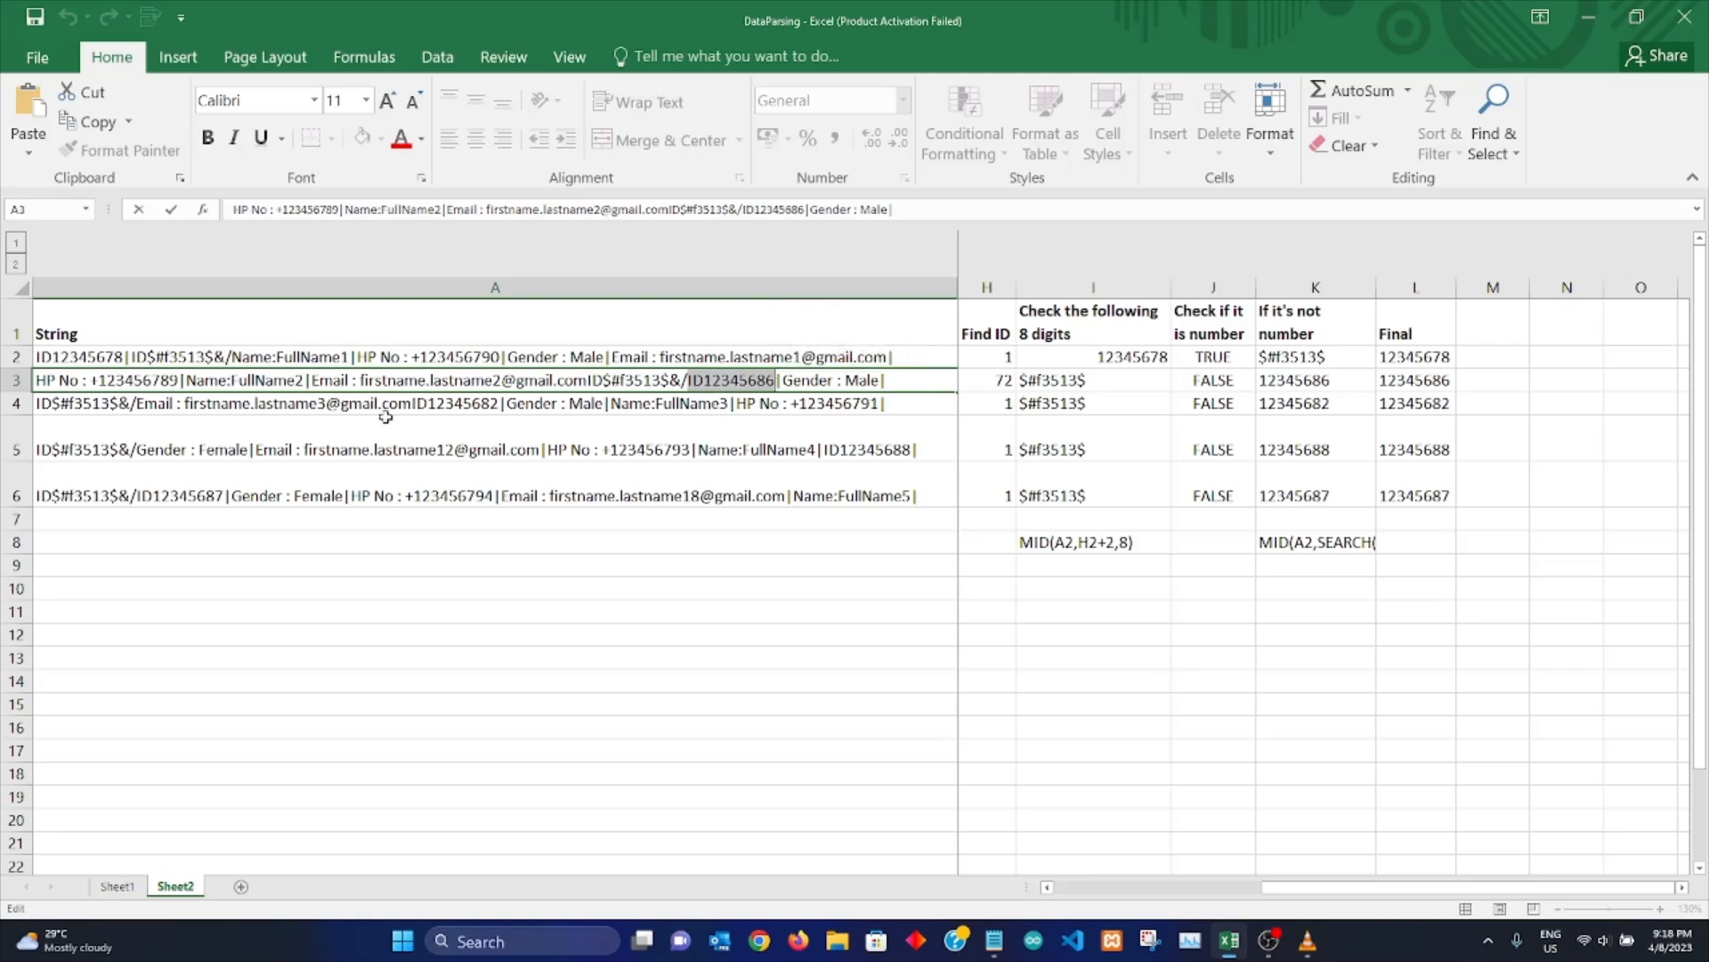
{"action": "double_click", "coordinate": [643, 382]}
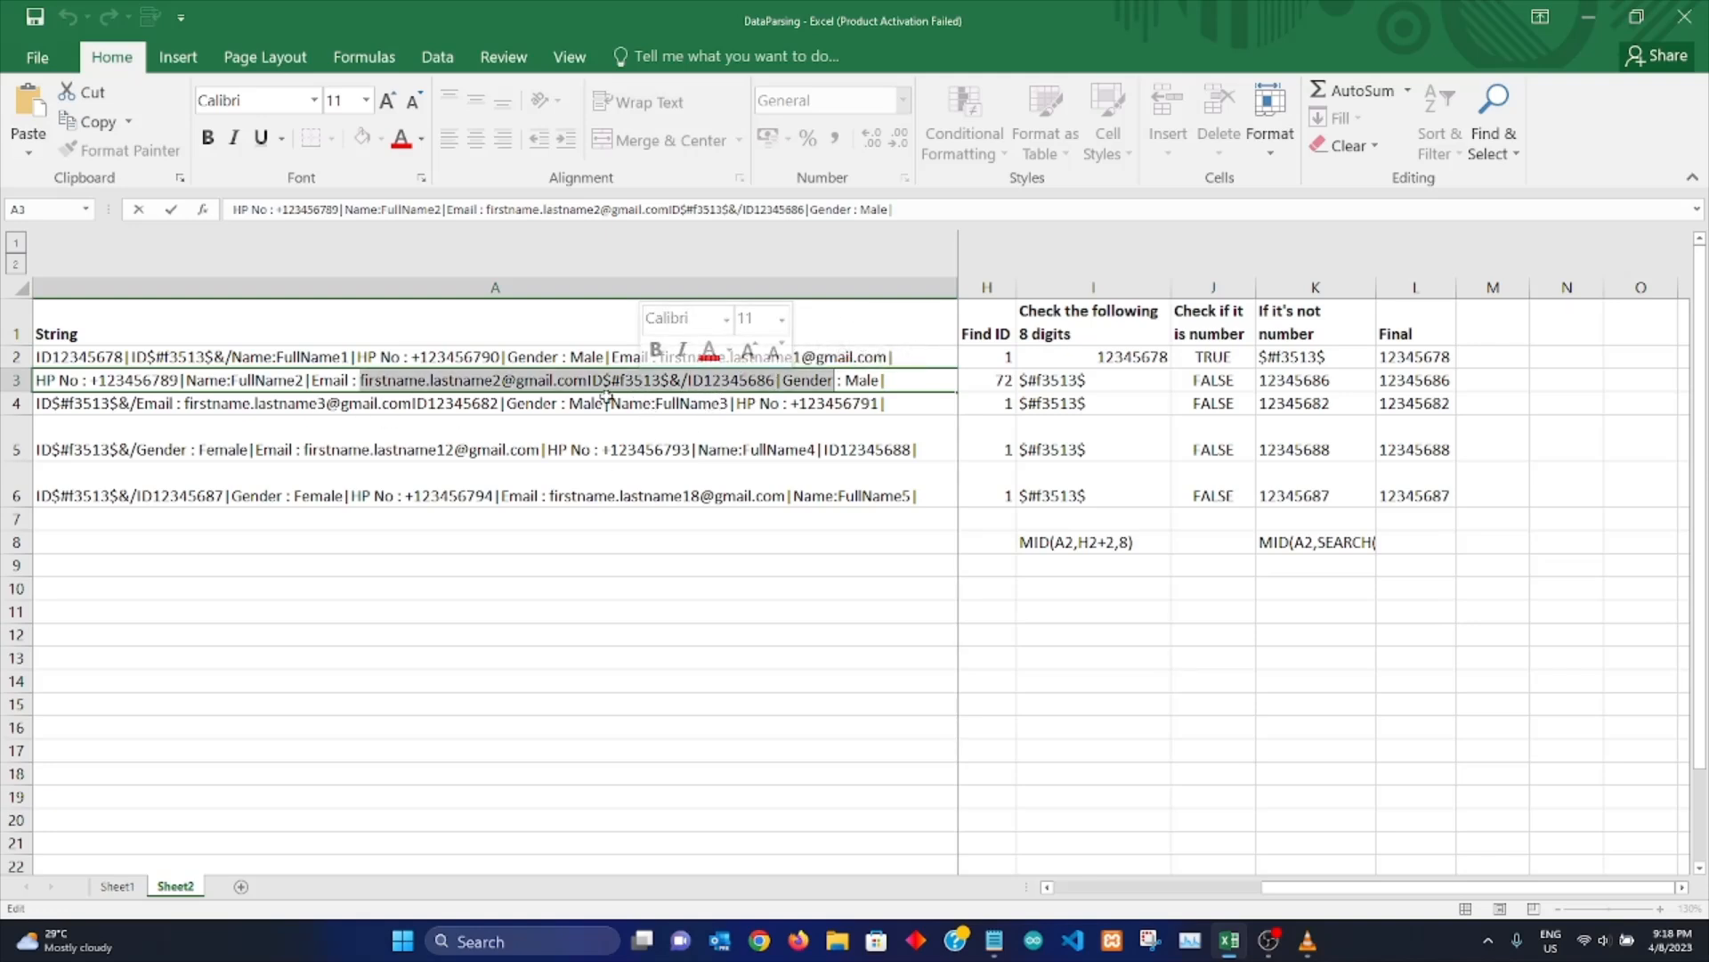
{"action": "key", "text": "Escape"}
{"action": "double_click", "coordinate": [592, 380]}
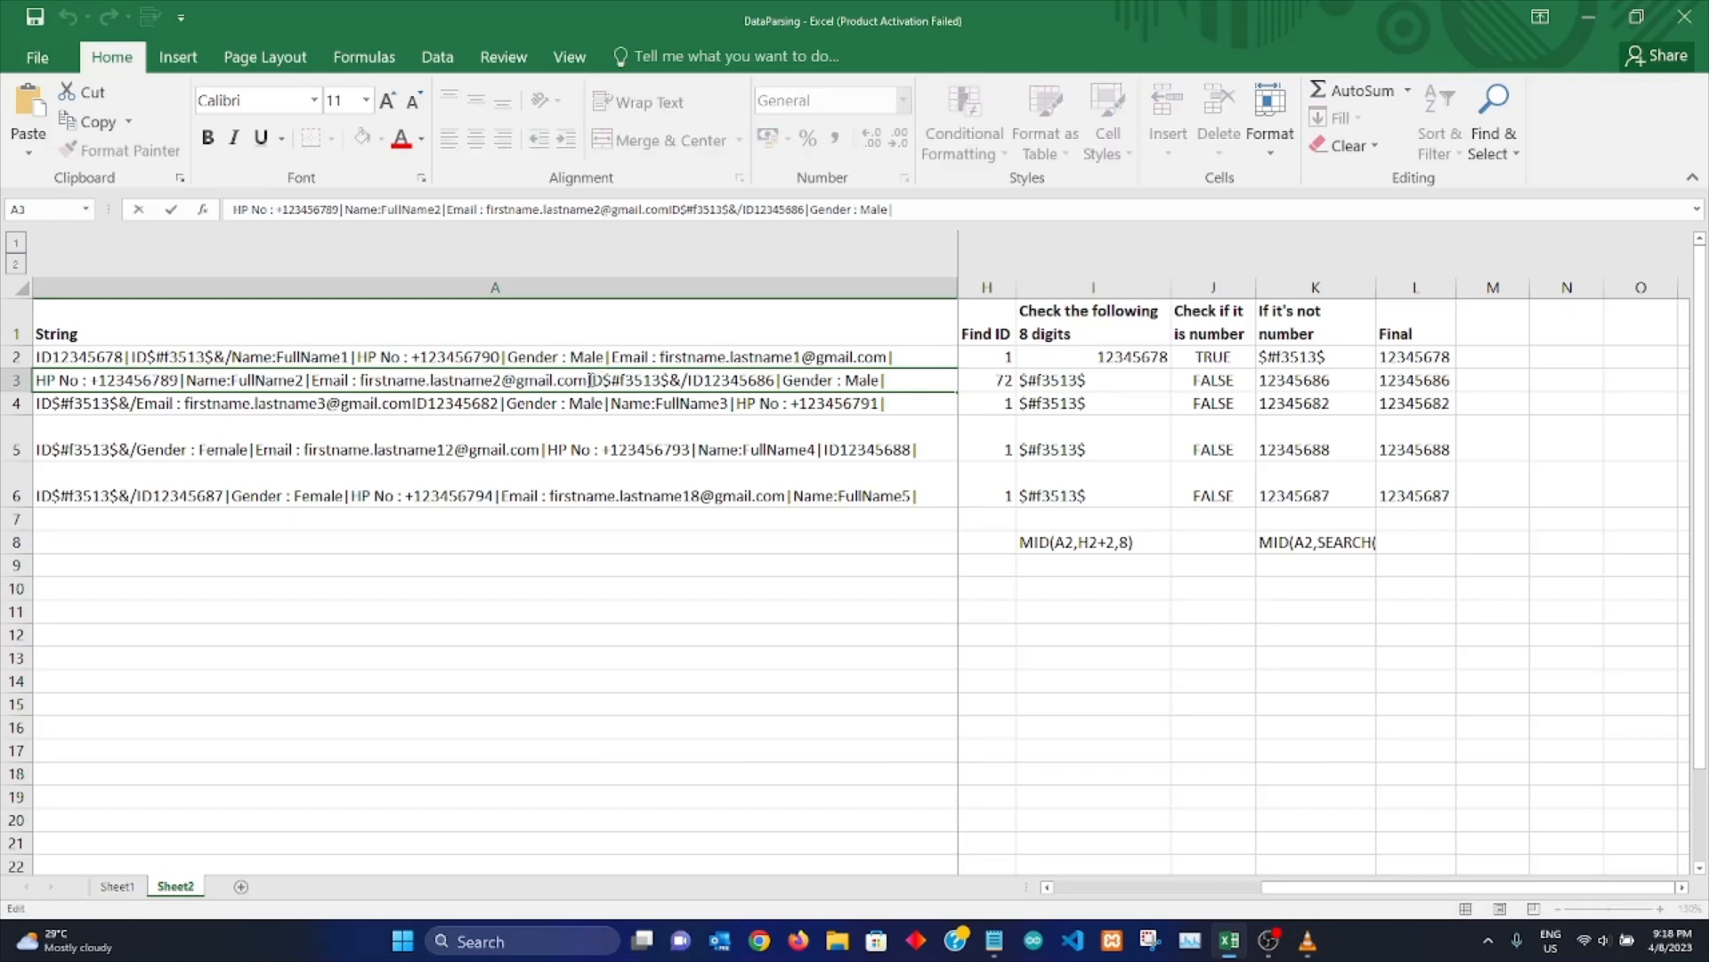
{"action": "left_click_drag", "start_coordinate": [587, 380], "coordinate": [666, 383]}
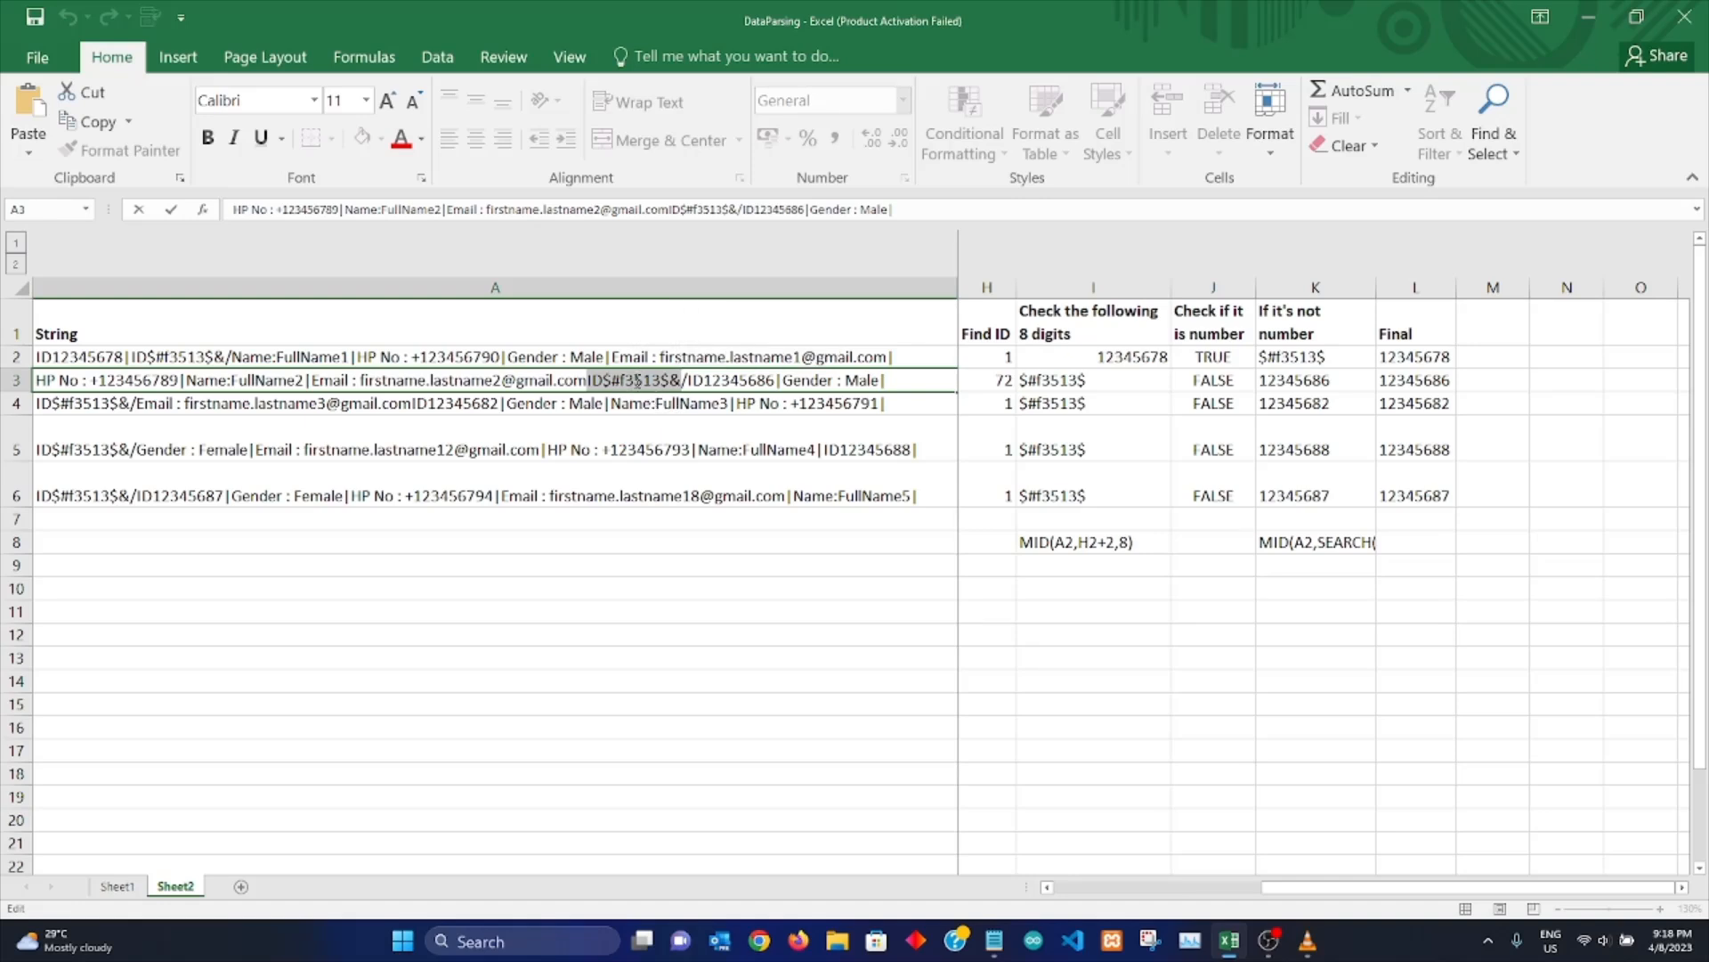
{"action": "left_click_drag", "start_coordinate": [683, 381], "coordinate": [594, 381]}
Step: Check where the ID entries sit in the strings in A4 to A6, and highlight the whole range A2:A6
{"action": "left_click", "coordinate": [686, 406]}
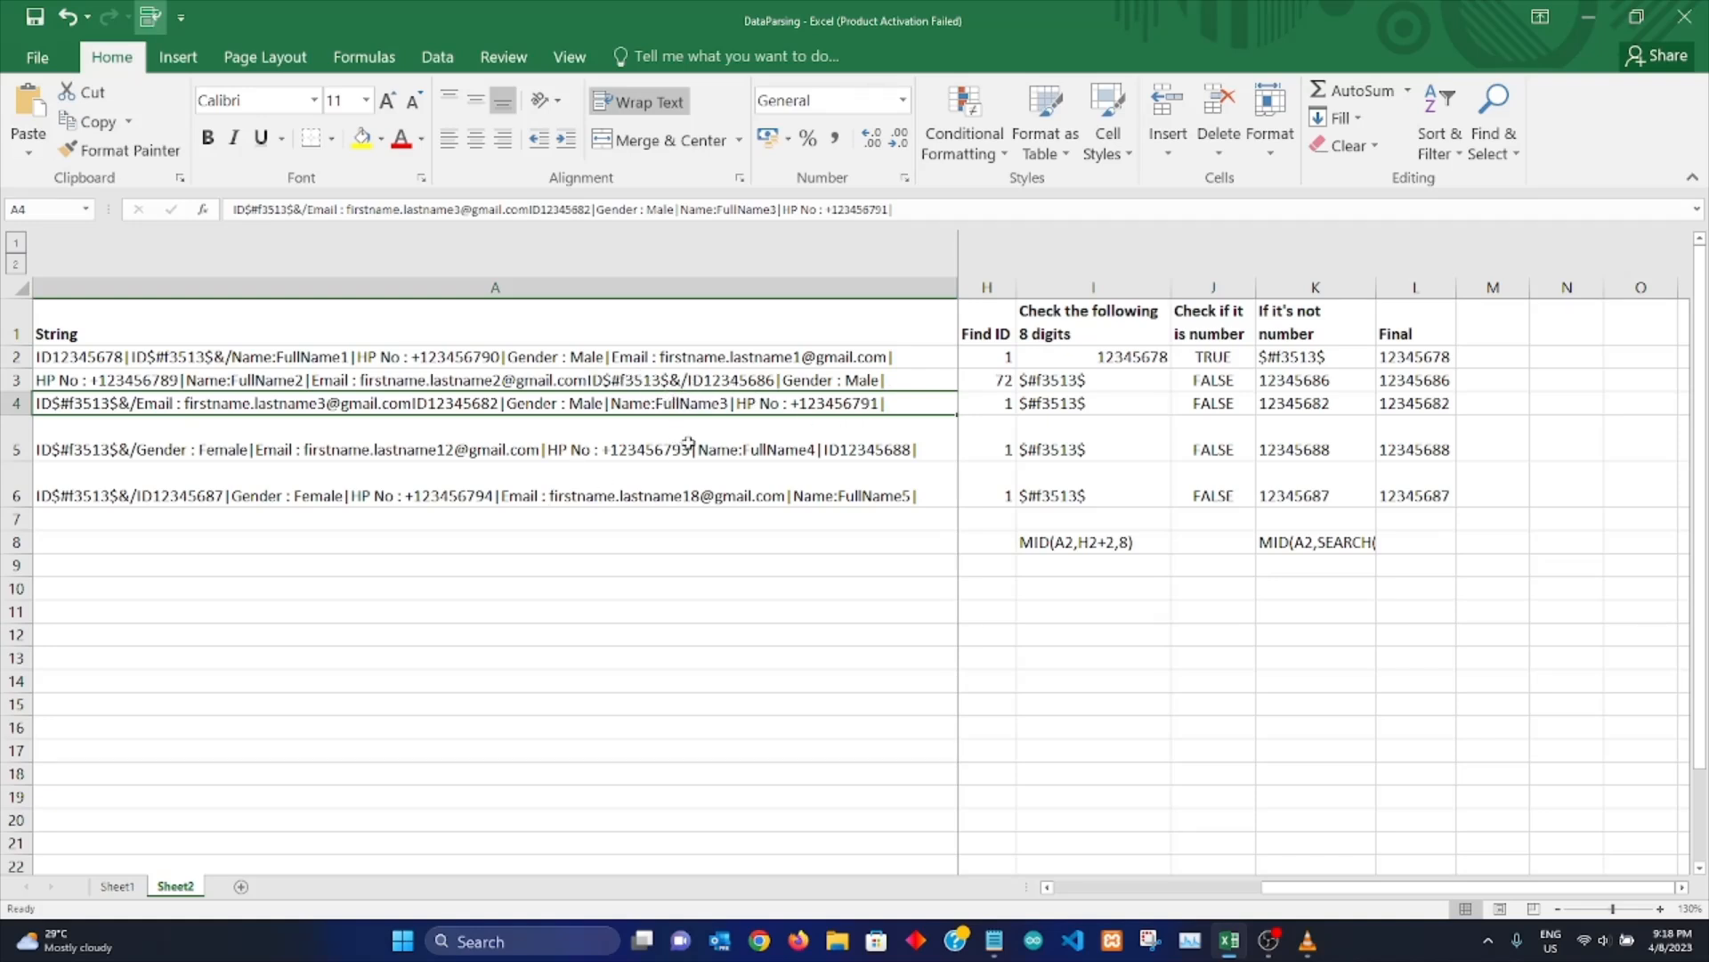
{"action": "left_click", "coordinate": [492, 438]}
{"action": "left_click", "coordinate": [598, 485]}
{"action": "left_click", "coordinate": [678, 448]}
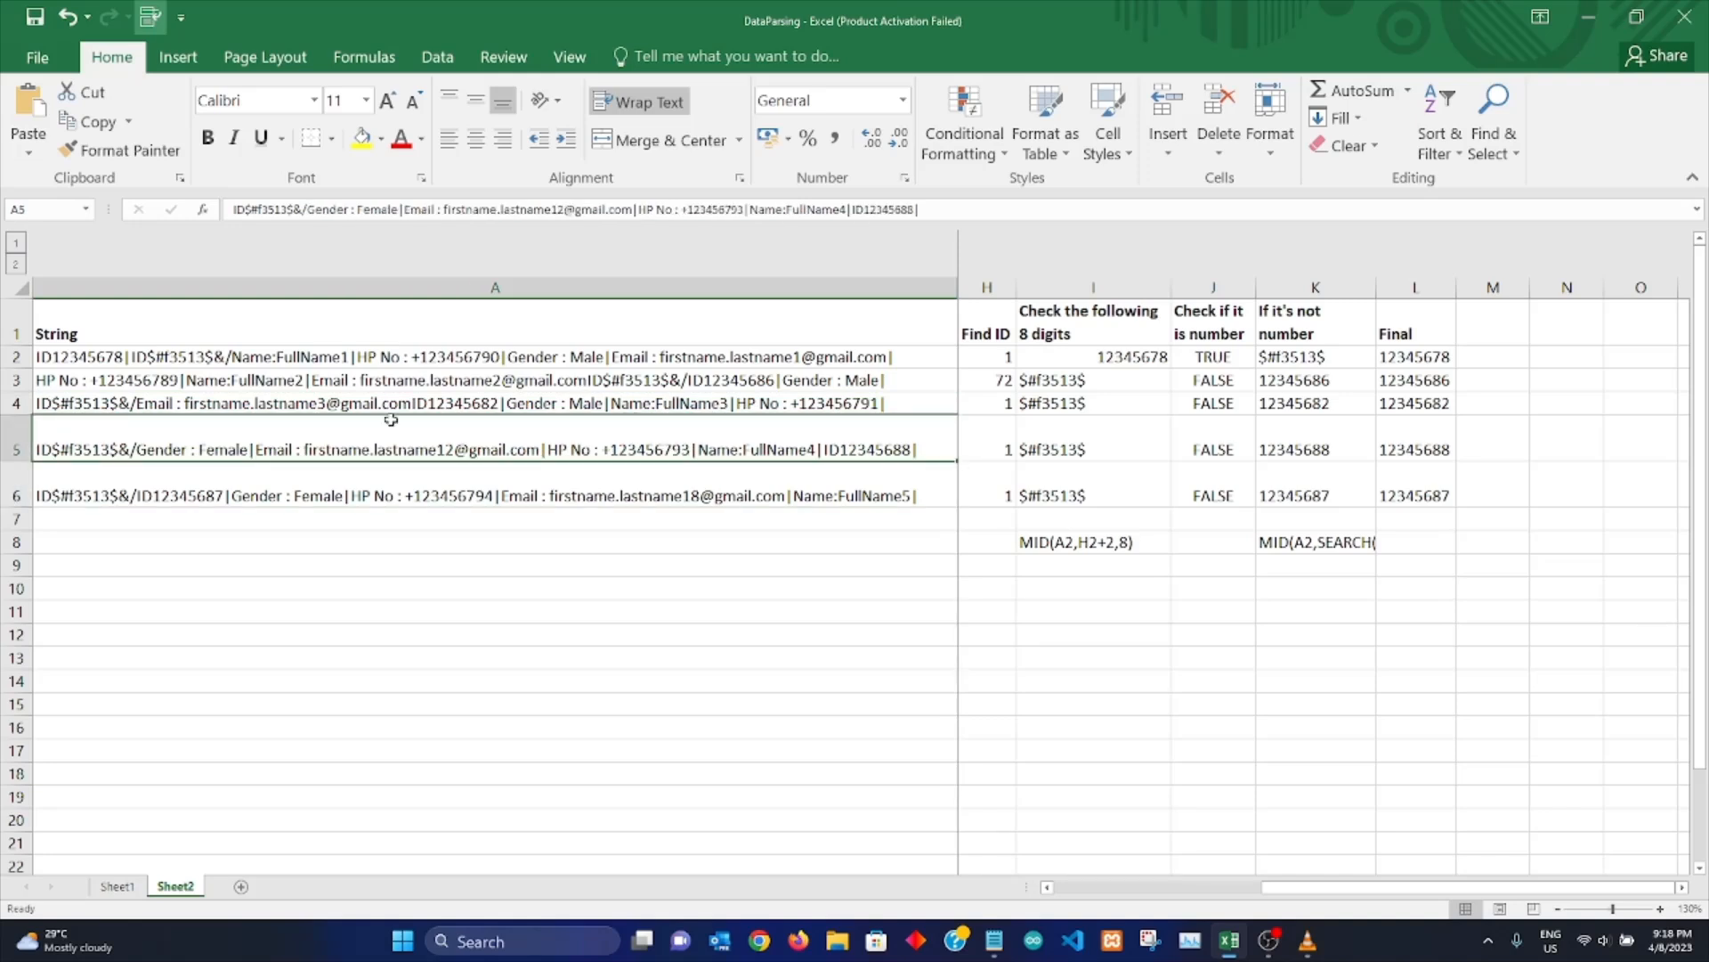
{"action": "left_click", "coordinate": [344, 406]}
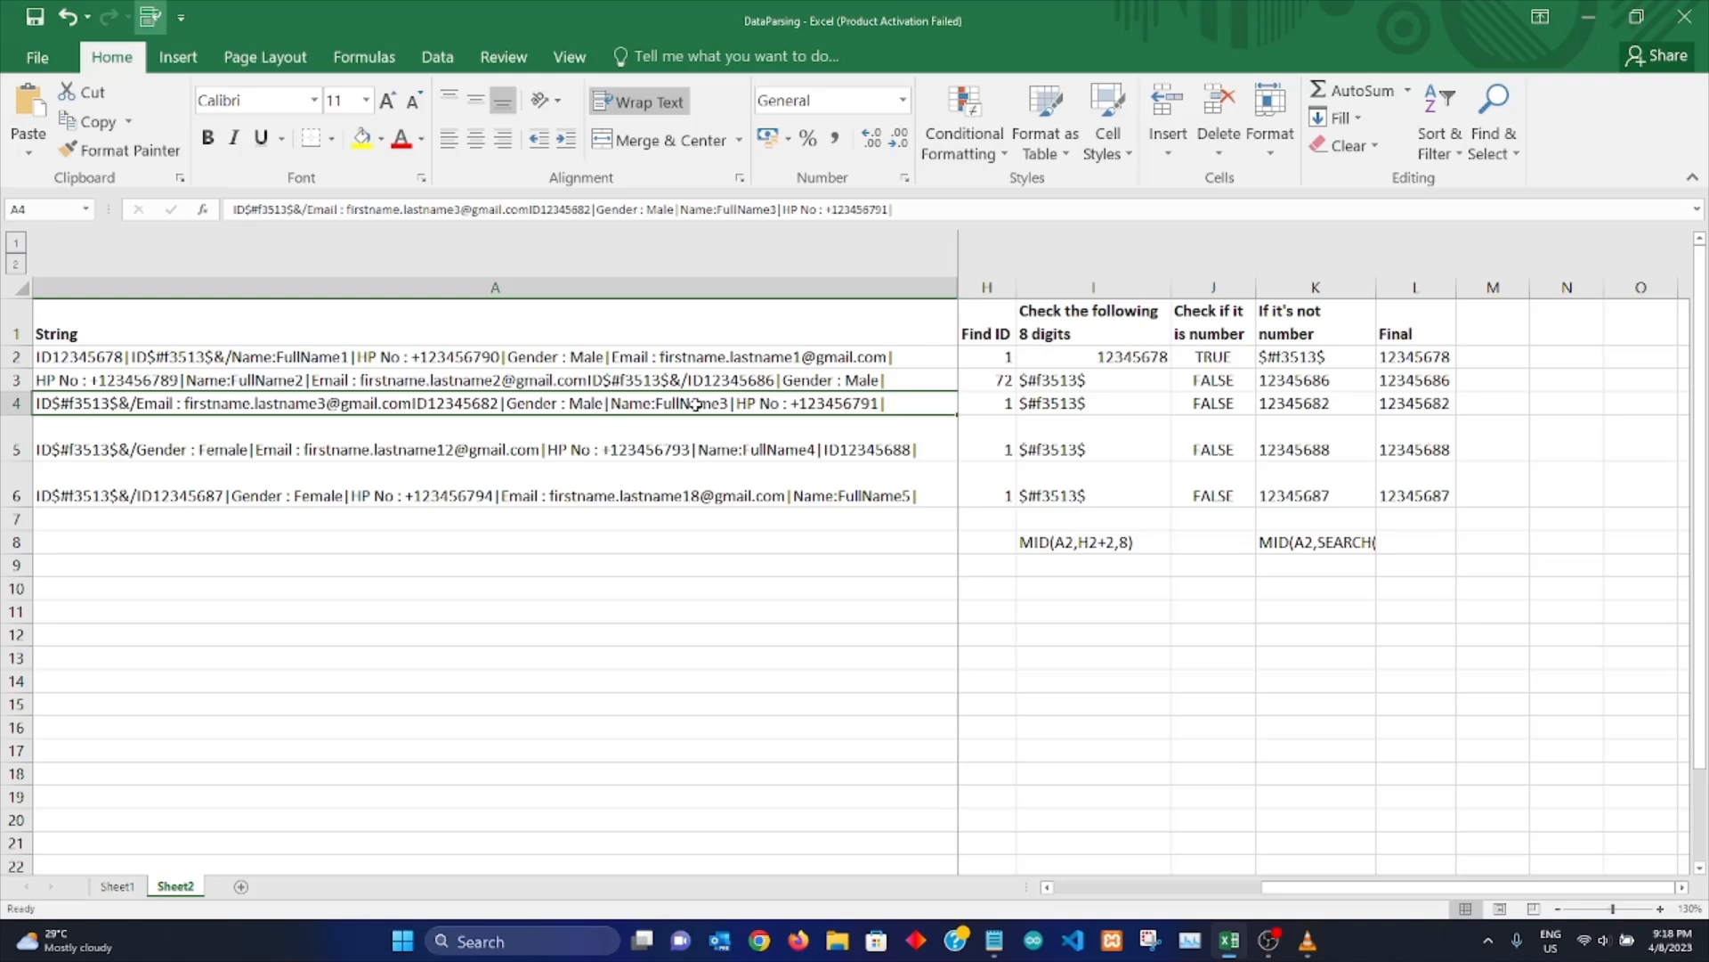
{"action": "left_click", "coordinate": [791, 447]}
{"action": "left_click", "coordinate": [409, 486]}
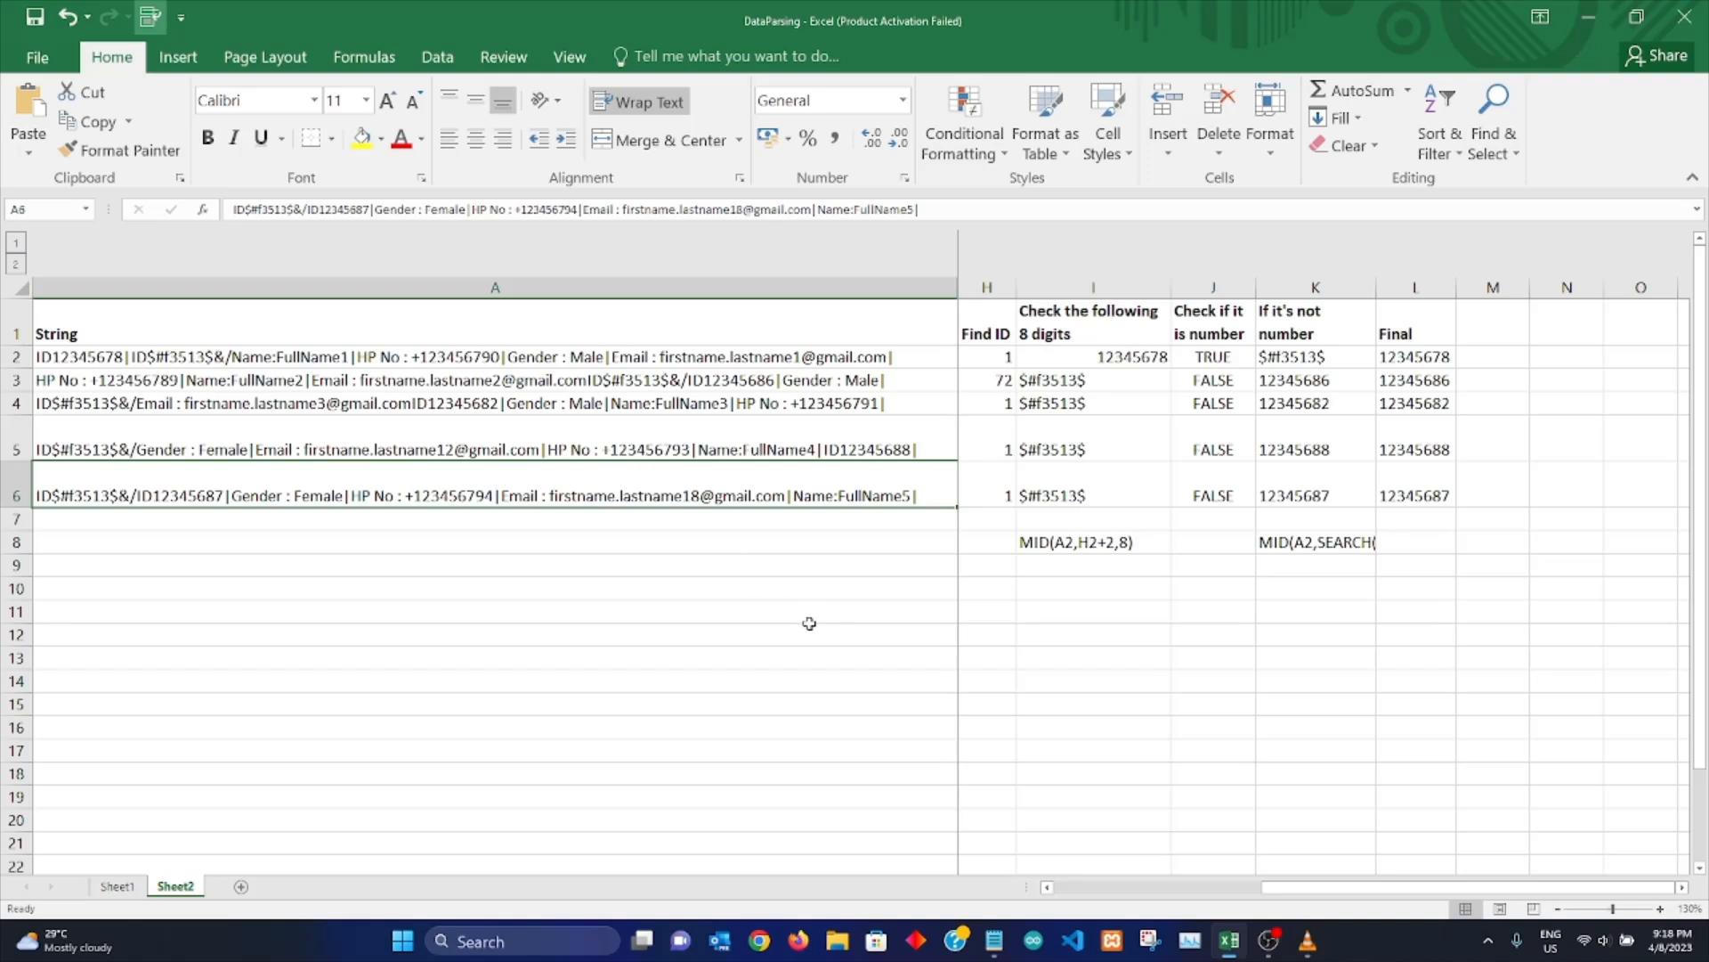
{"action": "left_click_drag", "start_coordinate": [824, 356], "coordinate": [828, 488]}
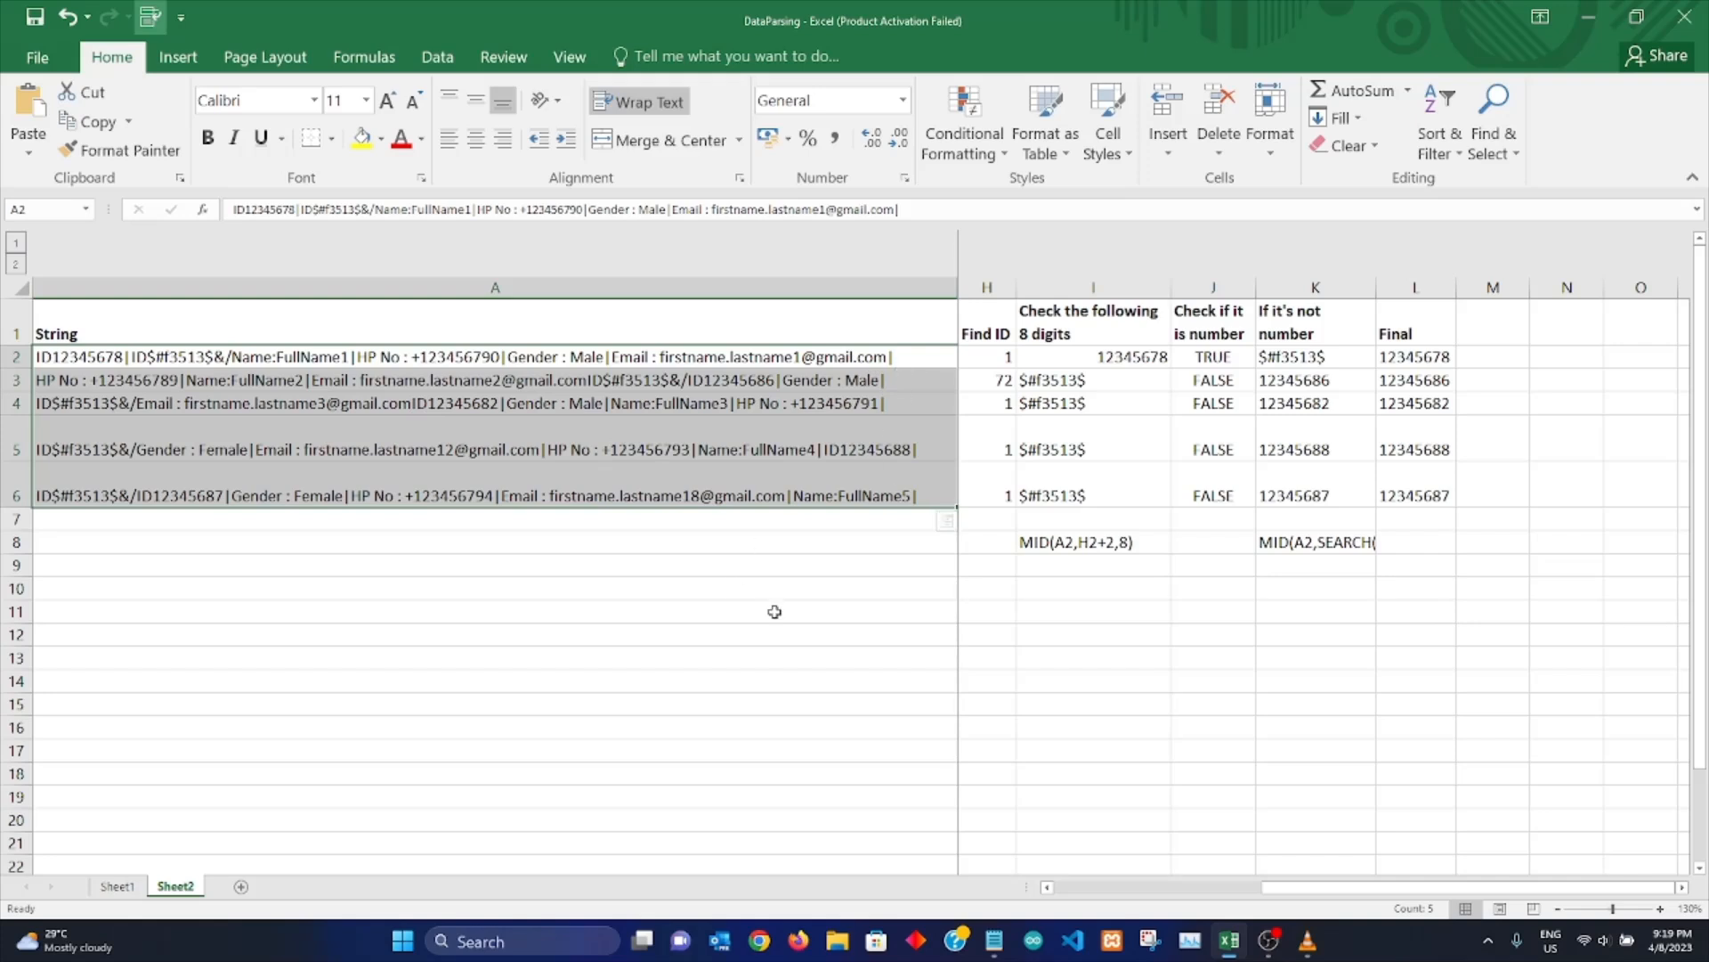
{"action": "left_click", "coordinate": [942, 635]}
Step: Inspect the SEARCH formula under Find ID in H2 and the string cell it refers to
{"action": "left_click", "coordinate": [1001, 327]}
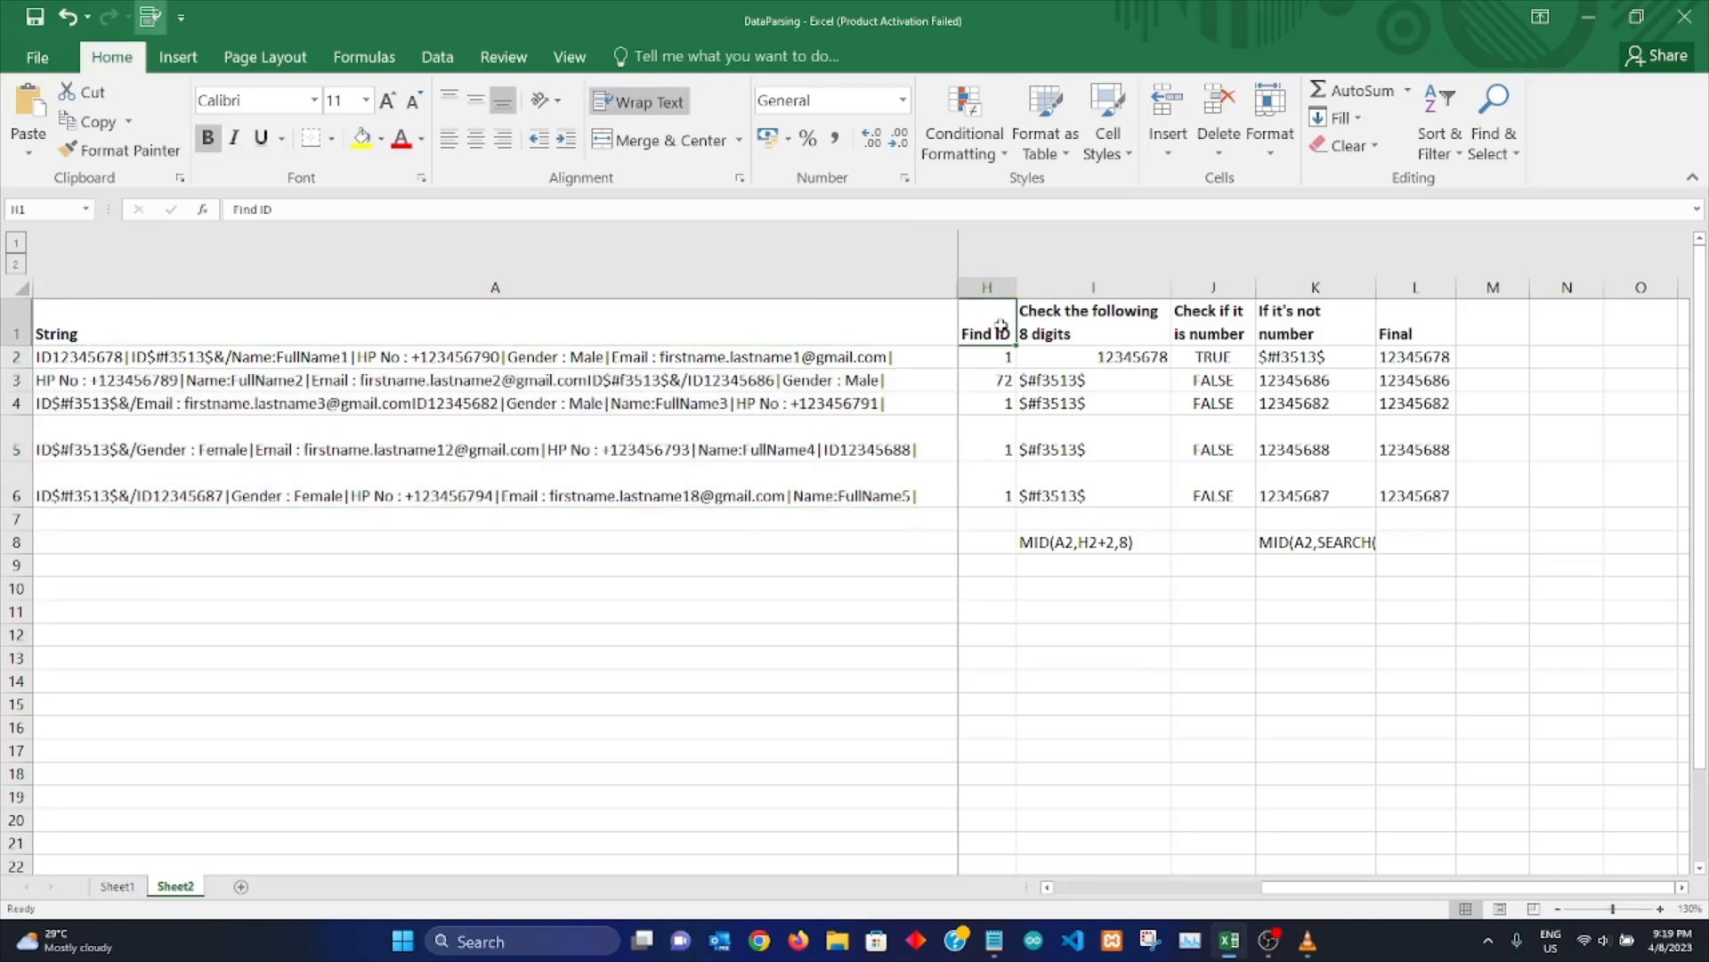
{"action": "left_click", "coordinate": [1001, 354]}
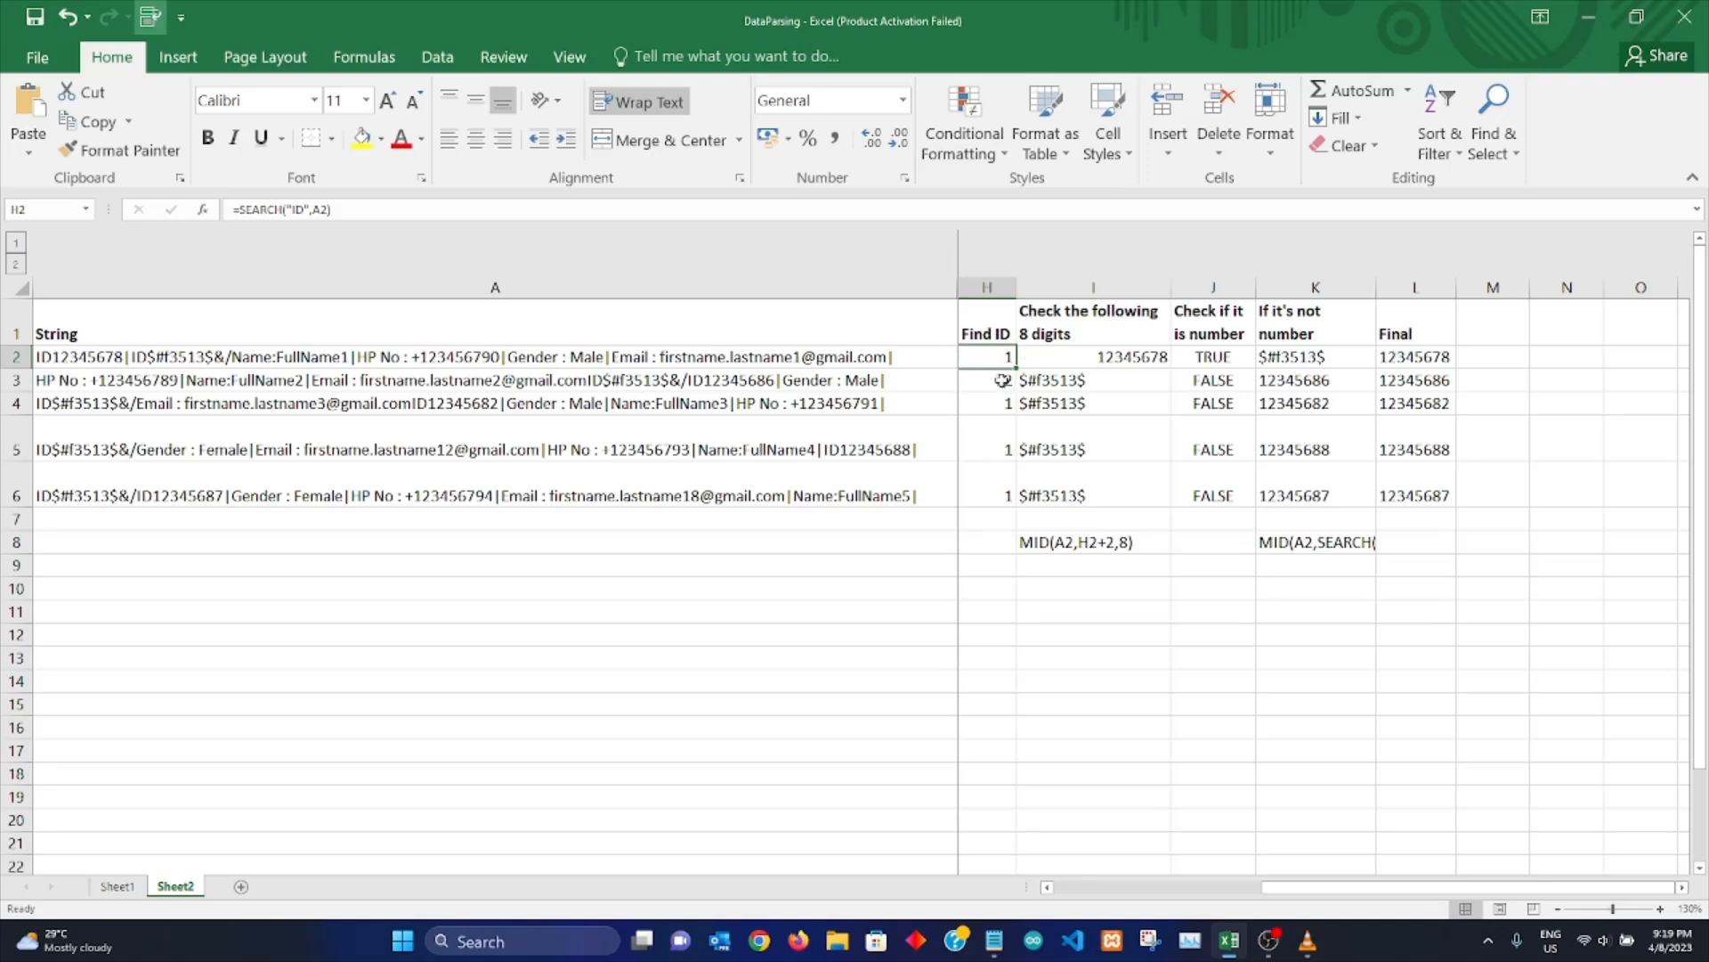
{"action": "left_click", "coordinate": [371, 212]}
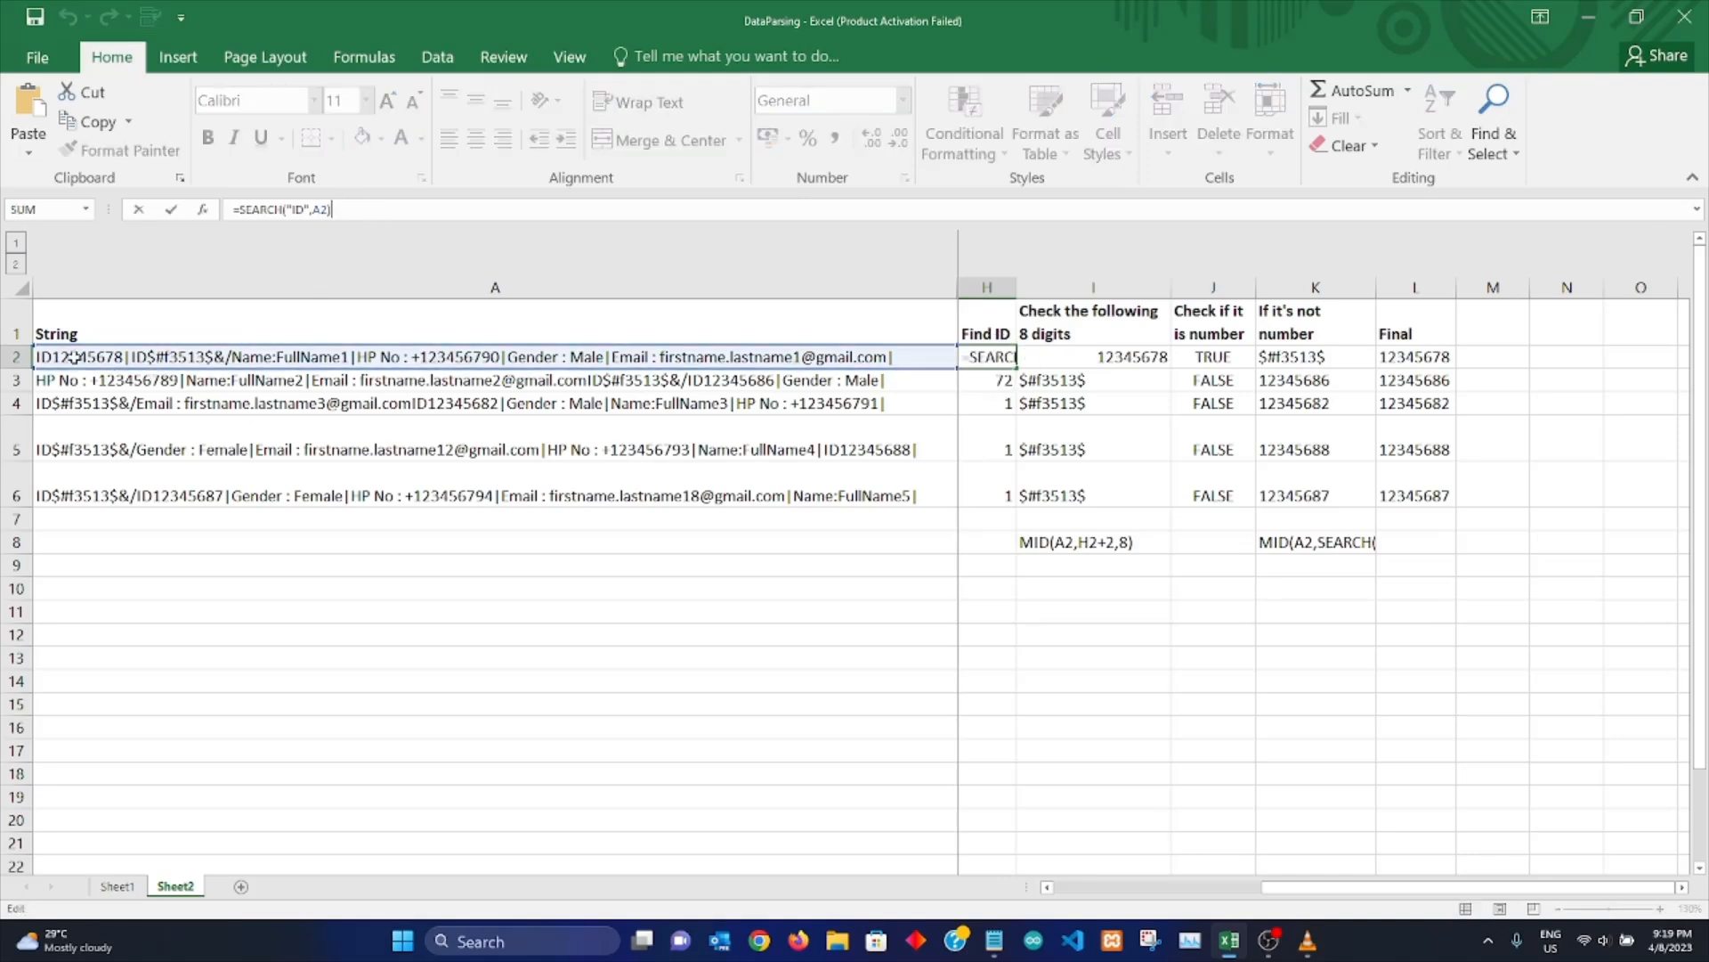
{"action": "key", "text": "Return"}
{"action": "left_click", "coordinate": [992, 355]}
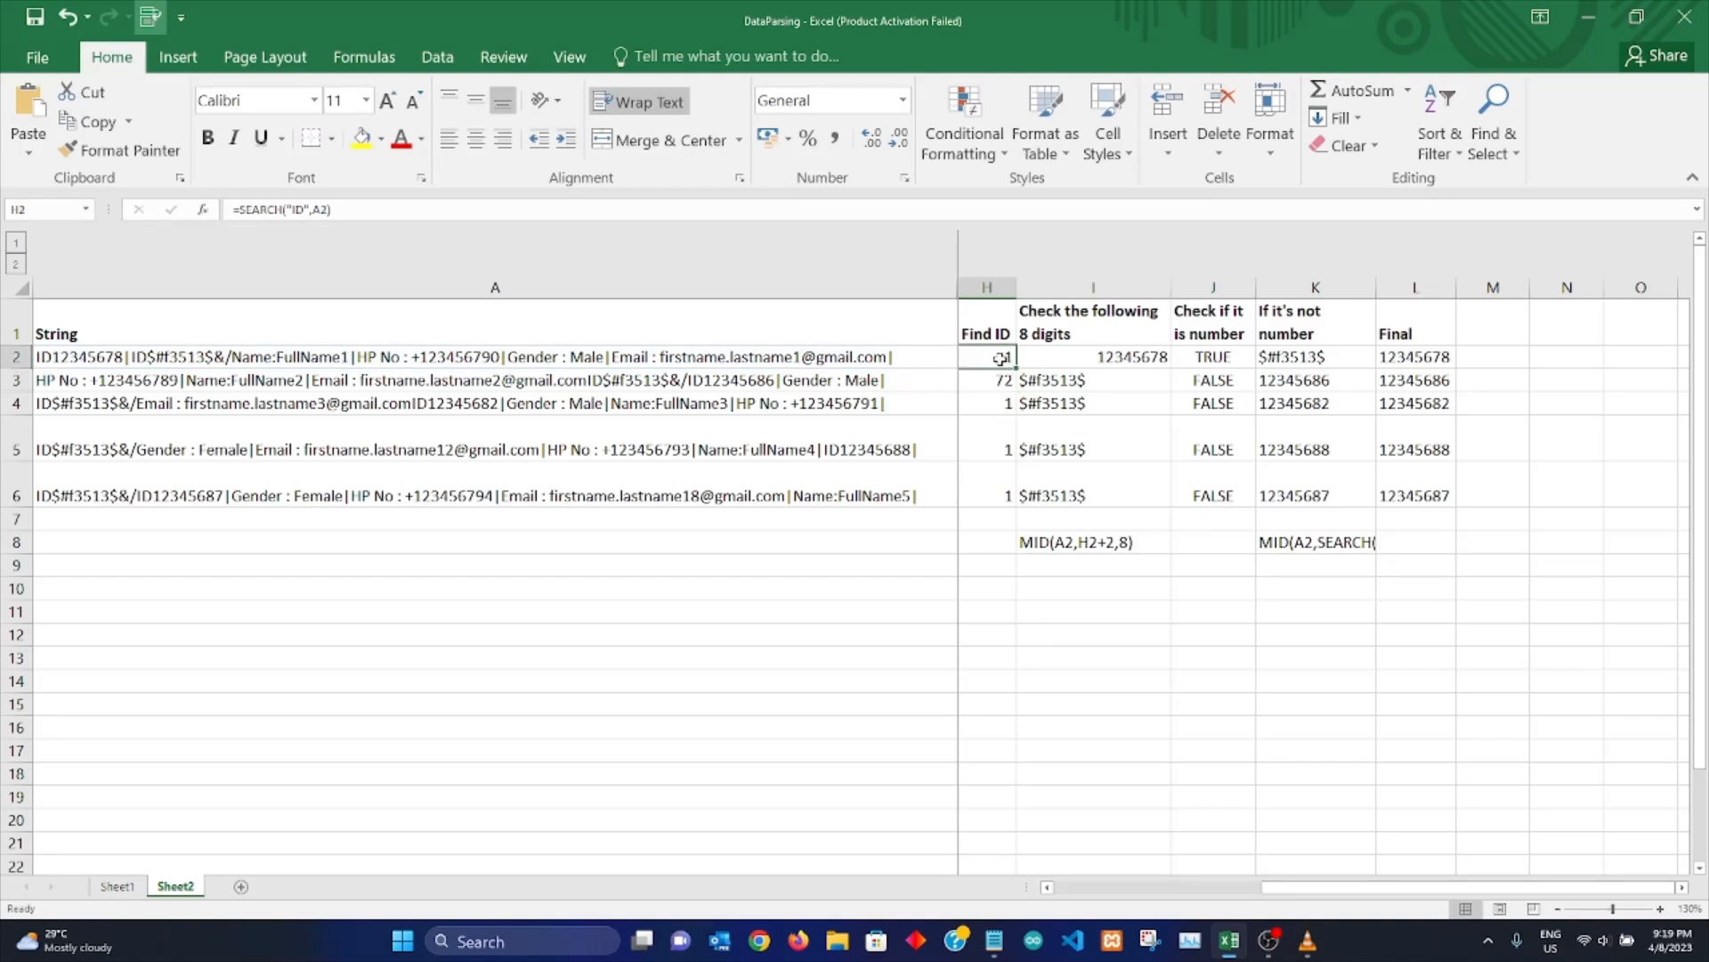
Step: Locate the first occurrence of "ID" in the strings of column A to compare it with the Find ID results
{"action": "double_click", "coordinate": [50, 357]}
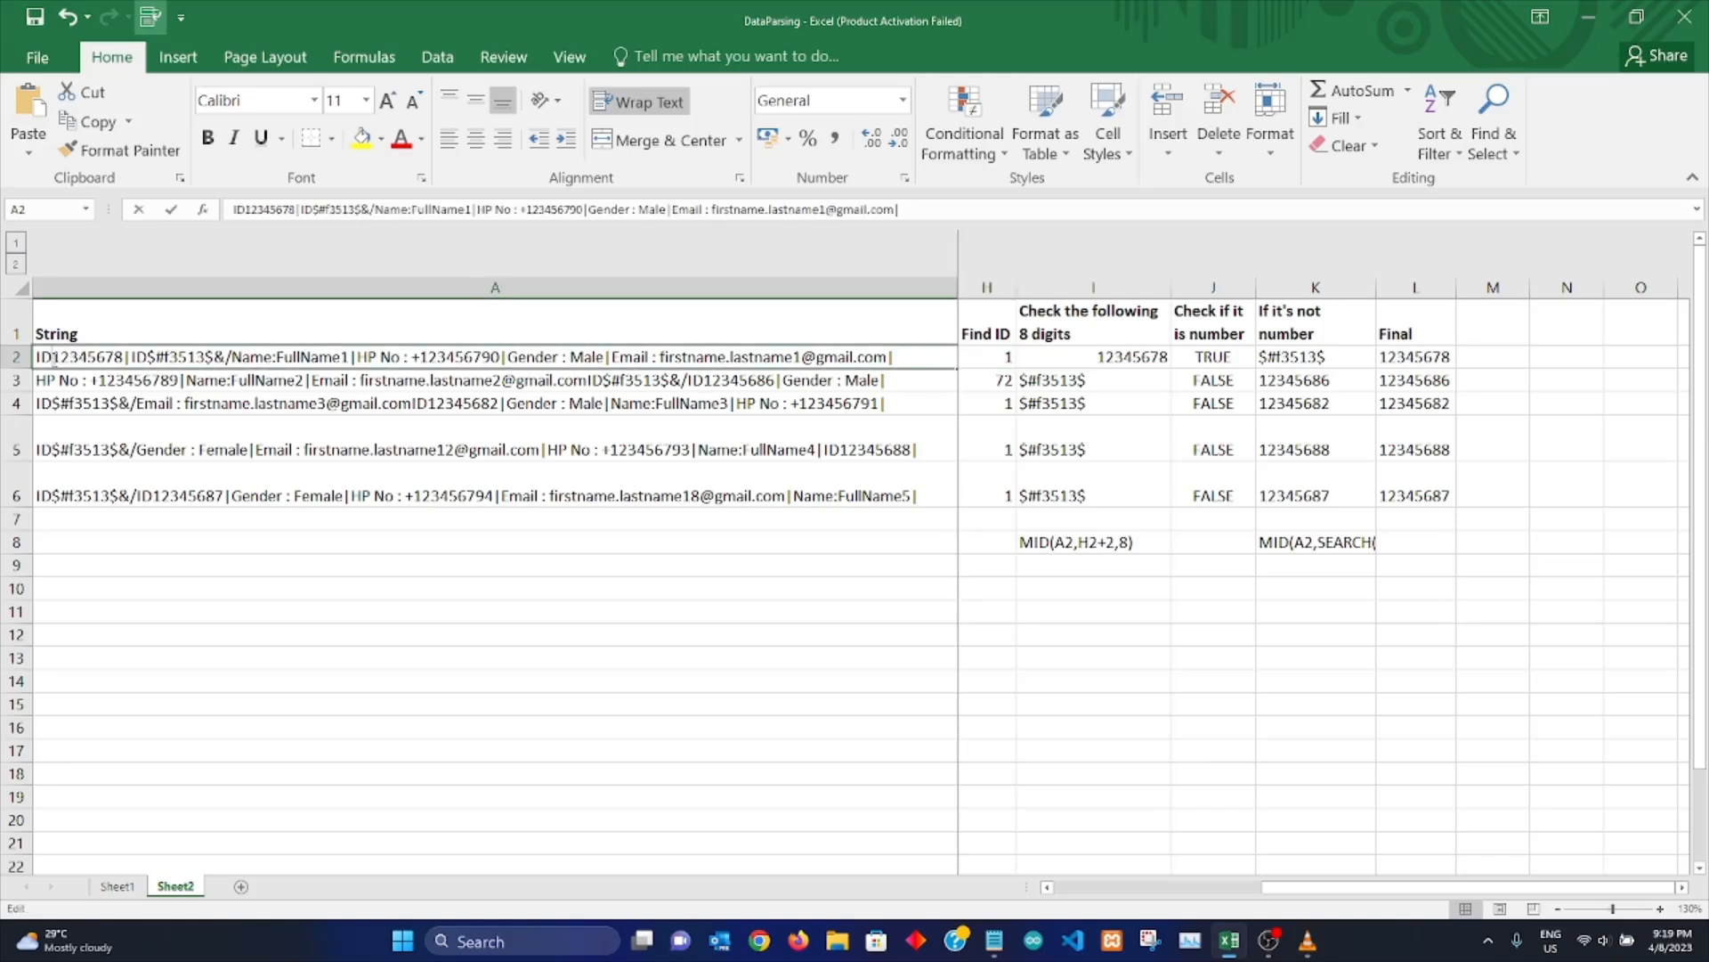
{"action": "left_click", "coordinate": [531, 383]}
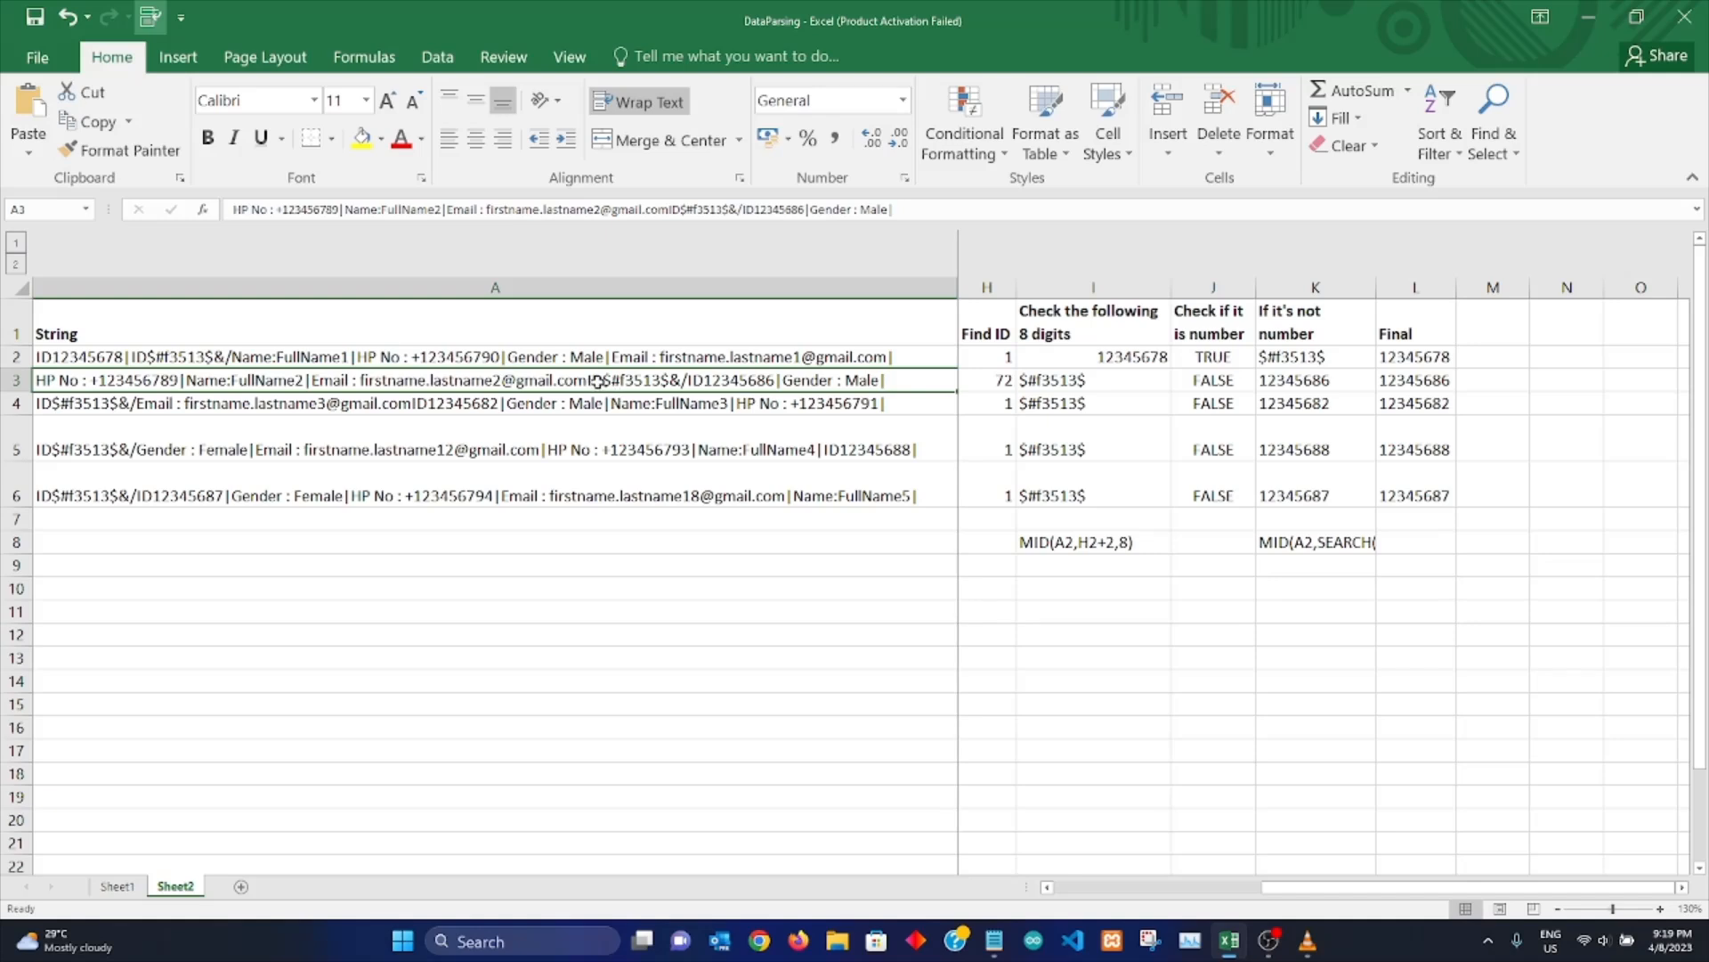
{"action": "double_click", "coordinate": [597, 381]}
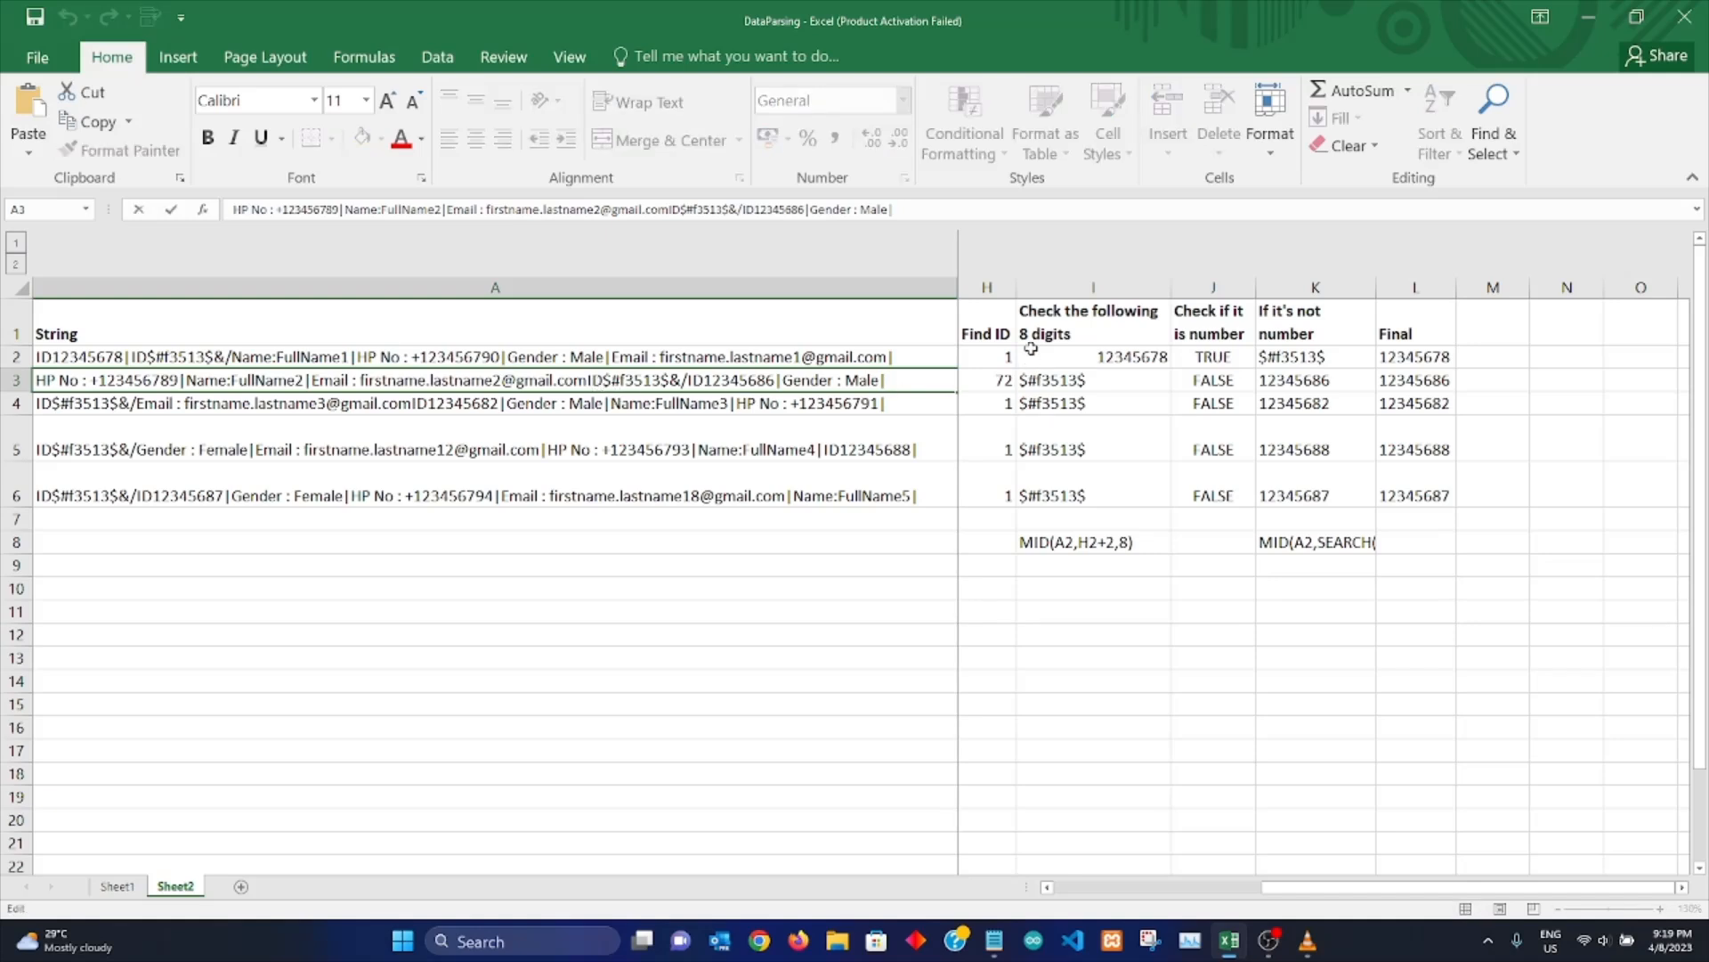
{"action": "key", "text": "Escape"}
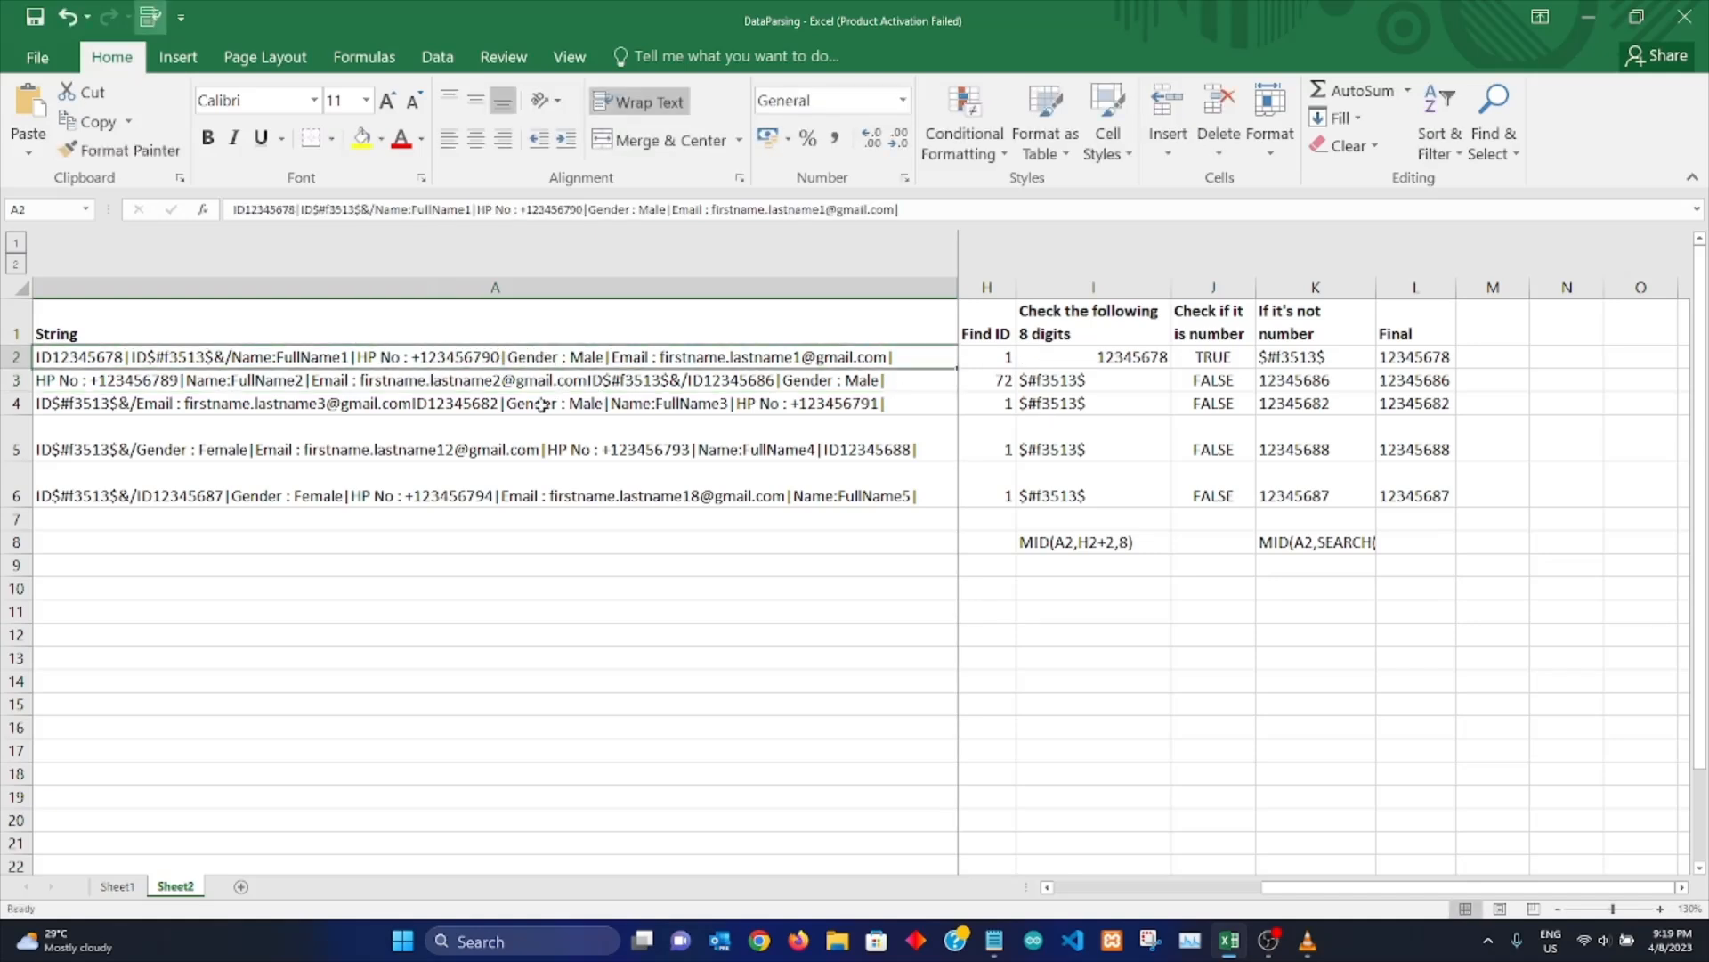
{"action": "left_click", "coordinate": [630, 403]}
{"action": "left_click", "coordinate": [683, 451]}
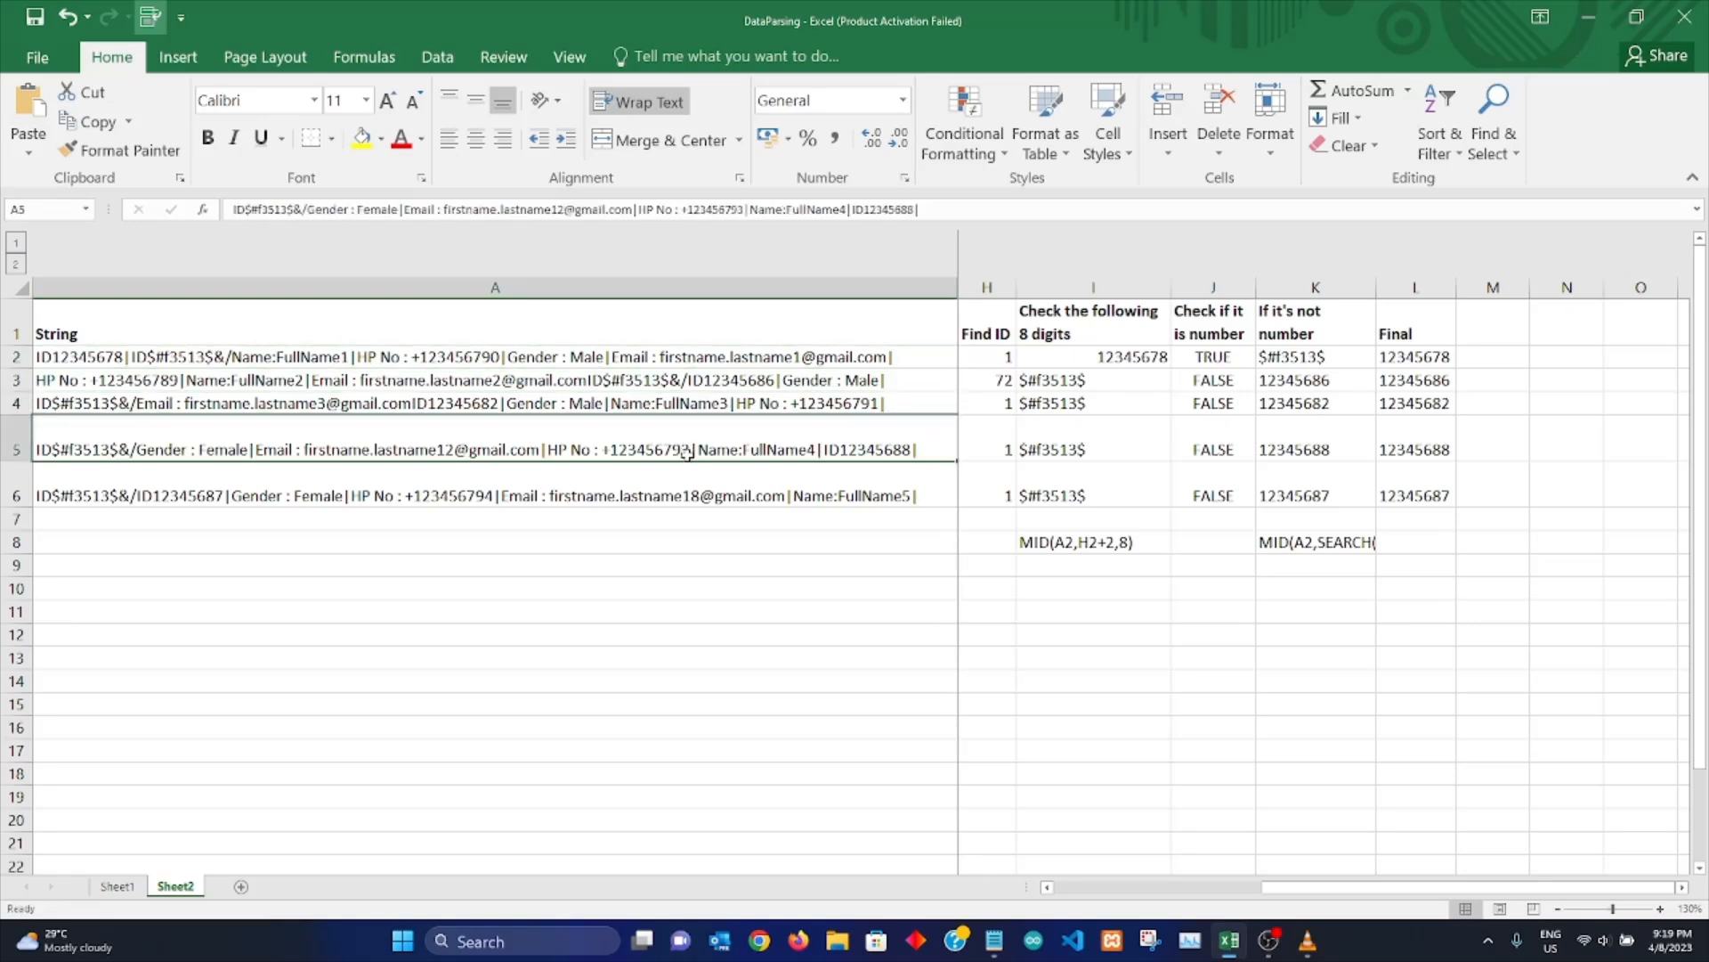
{"action": "left_click", "coordinate": [789, 493]}
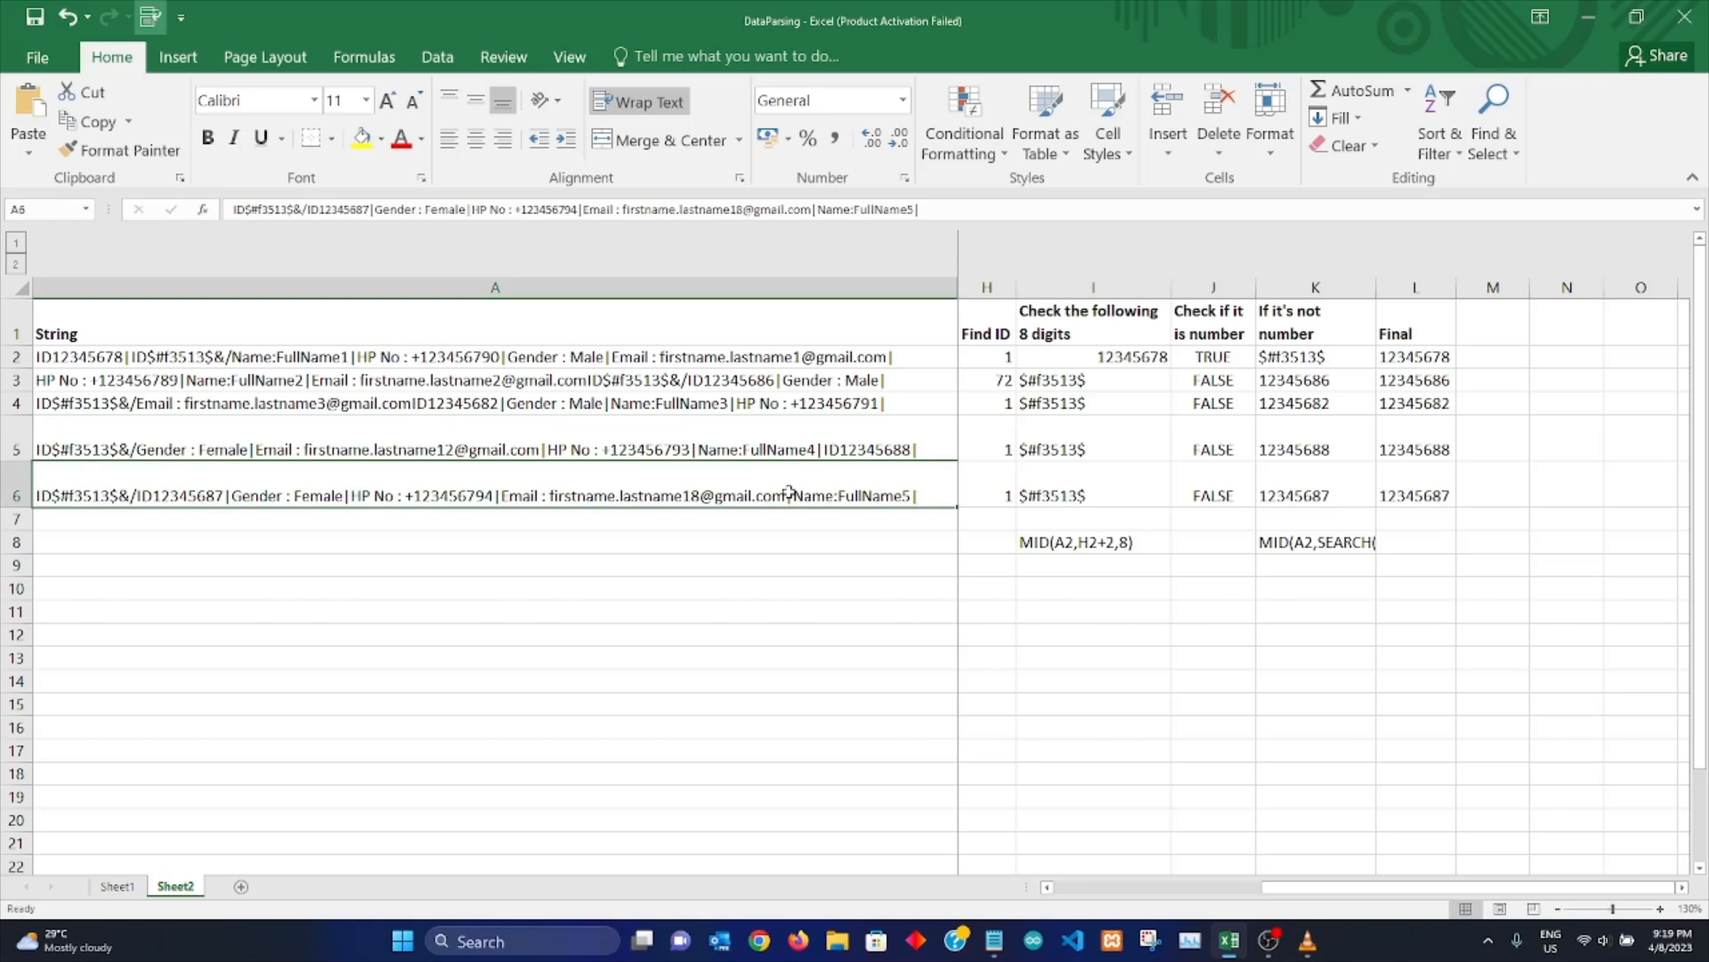
{"action": "double_click", "coordinate": [46, 354]}
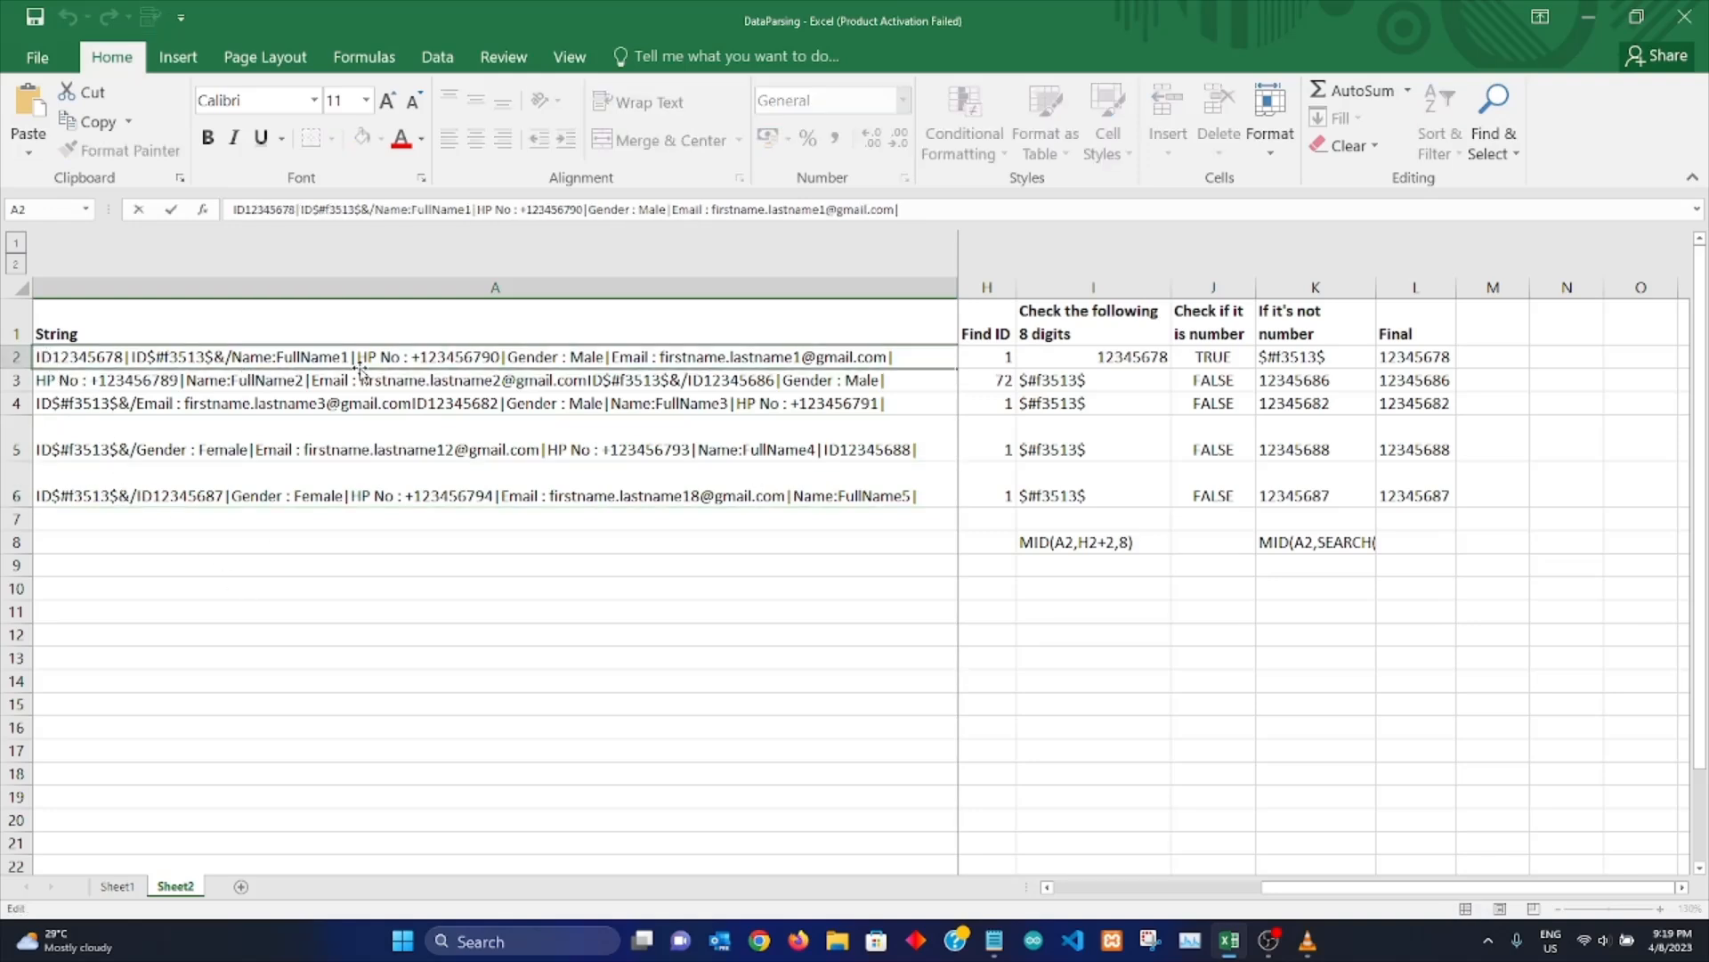
{"action": "double_click", "coordinate": [700, 380]}
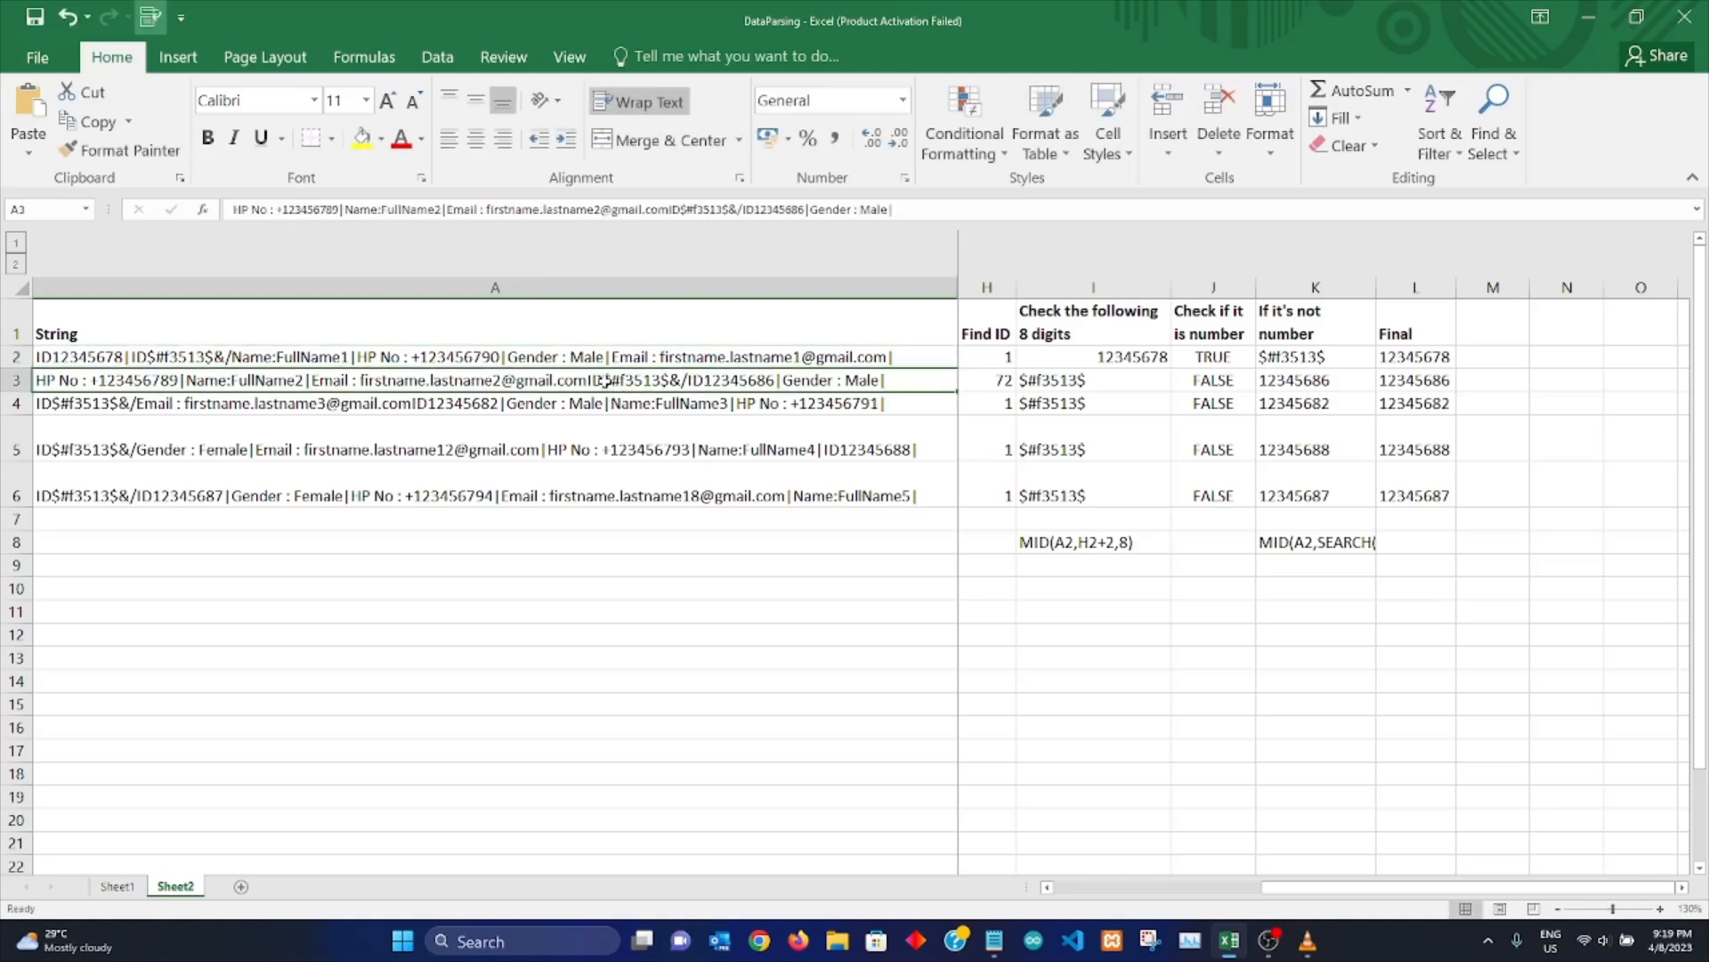
{"action": "left_click", "coordinate": [300, 401]}
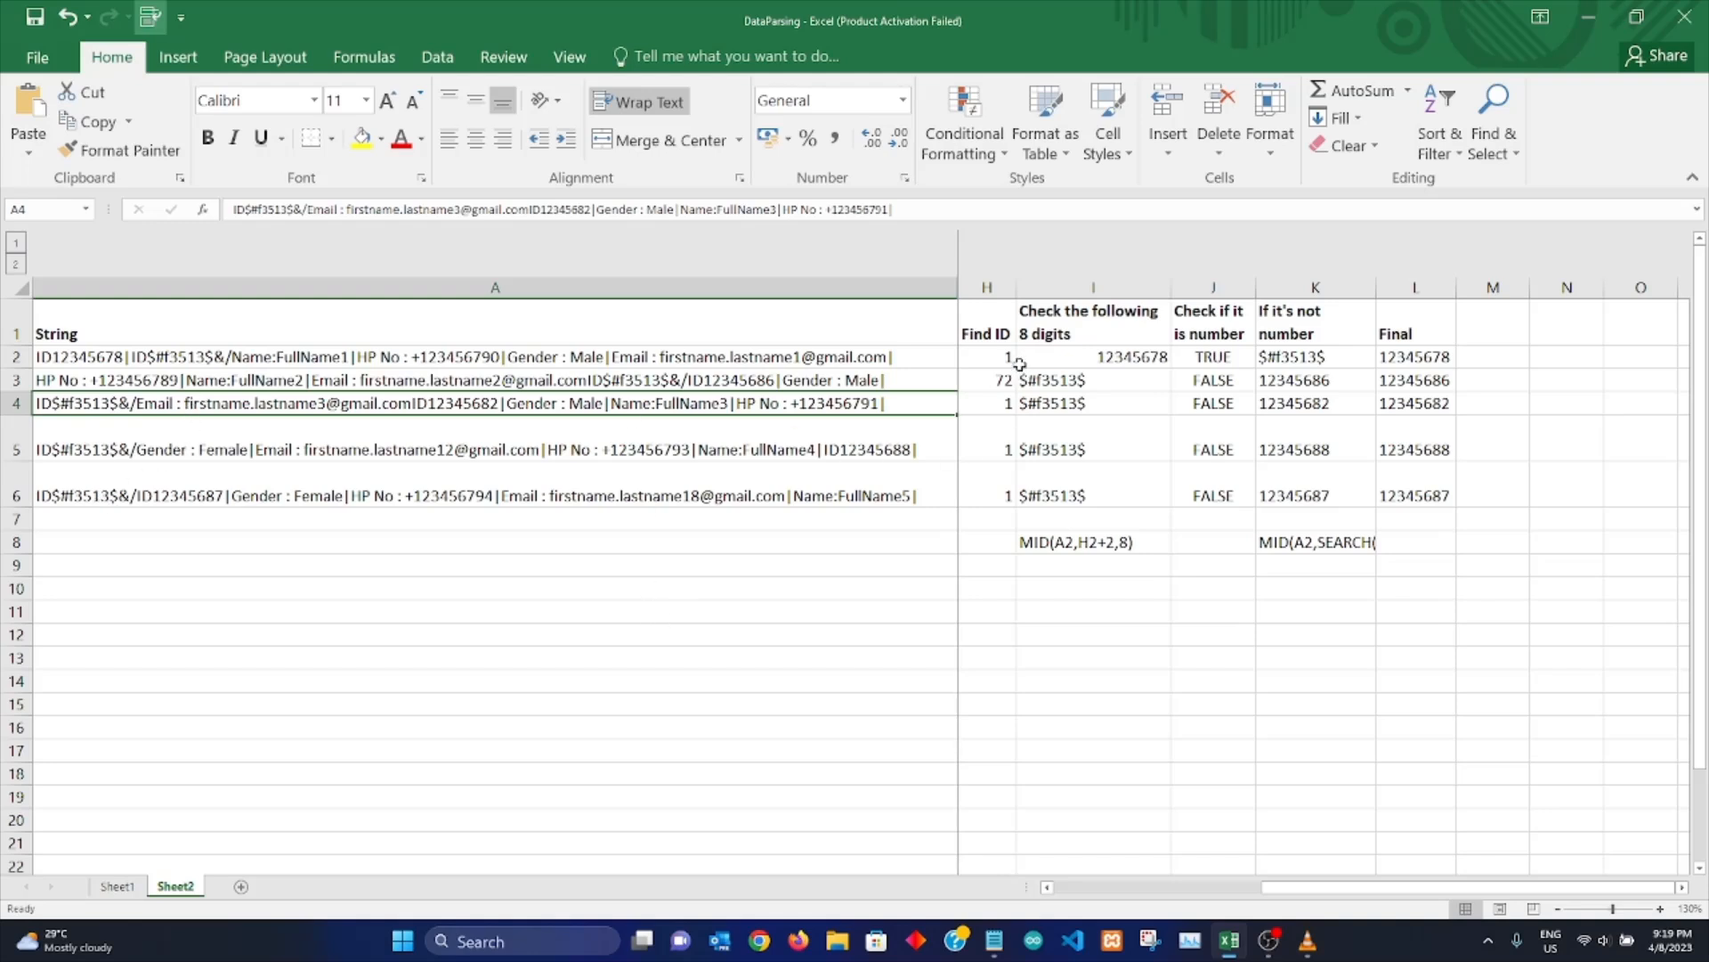
Step: Highlight the Find ID results in H2:H6 and check the SEARCH formulas in the first and last rows
{"action": "left_click_drag", "start_coordinate": [1001, 356], "coordinate": [1001, 485]}
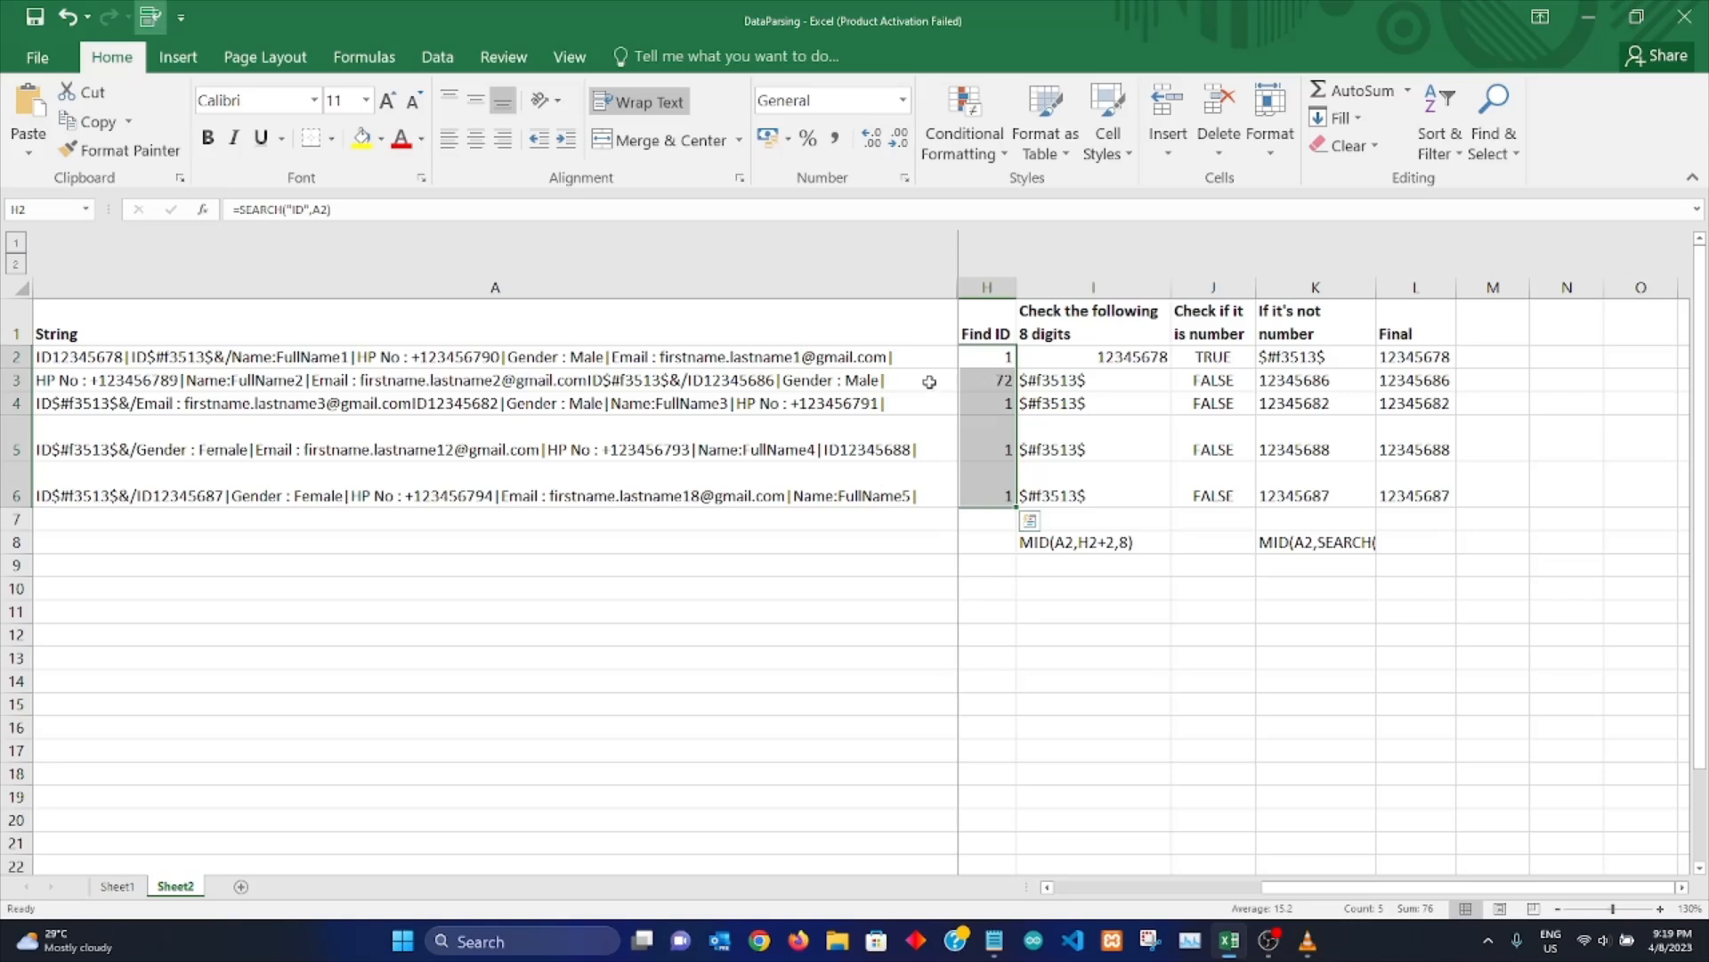
{"action": "left_click", "coordinate": [998, 359]}
{"action": "left_click", "coordinate": [994, 504]}
{"action": "left_click_drag", "start_coordinate": [994, 505], "coordinate": [987, 358]}
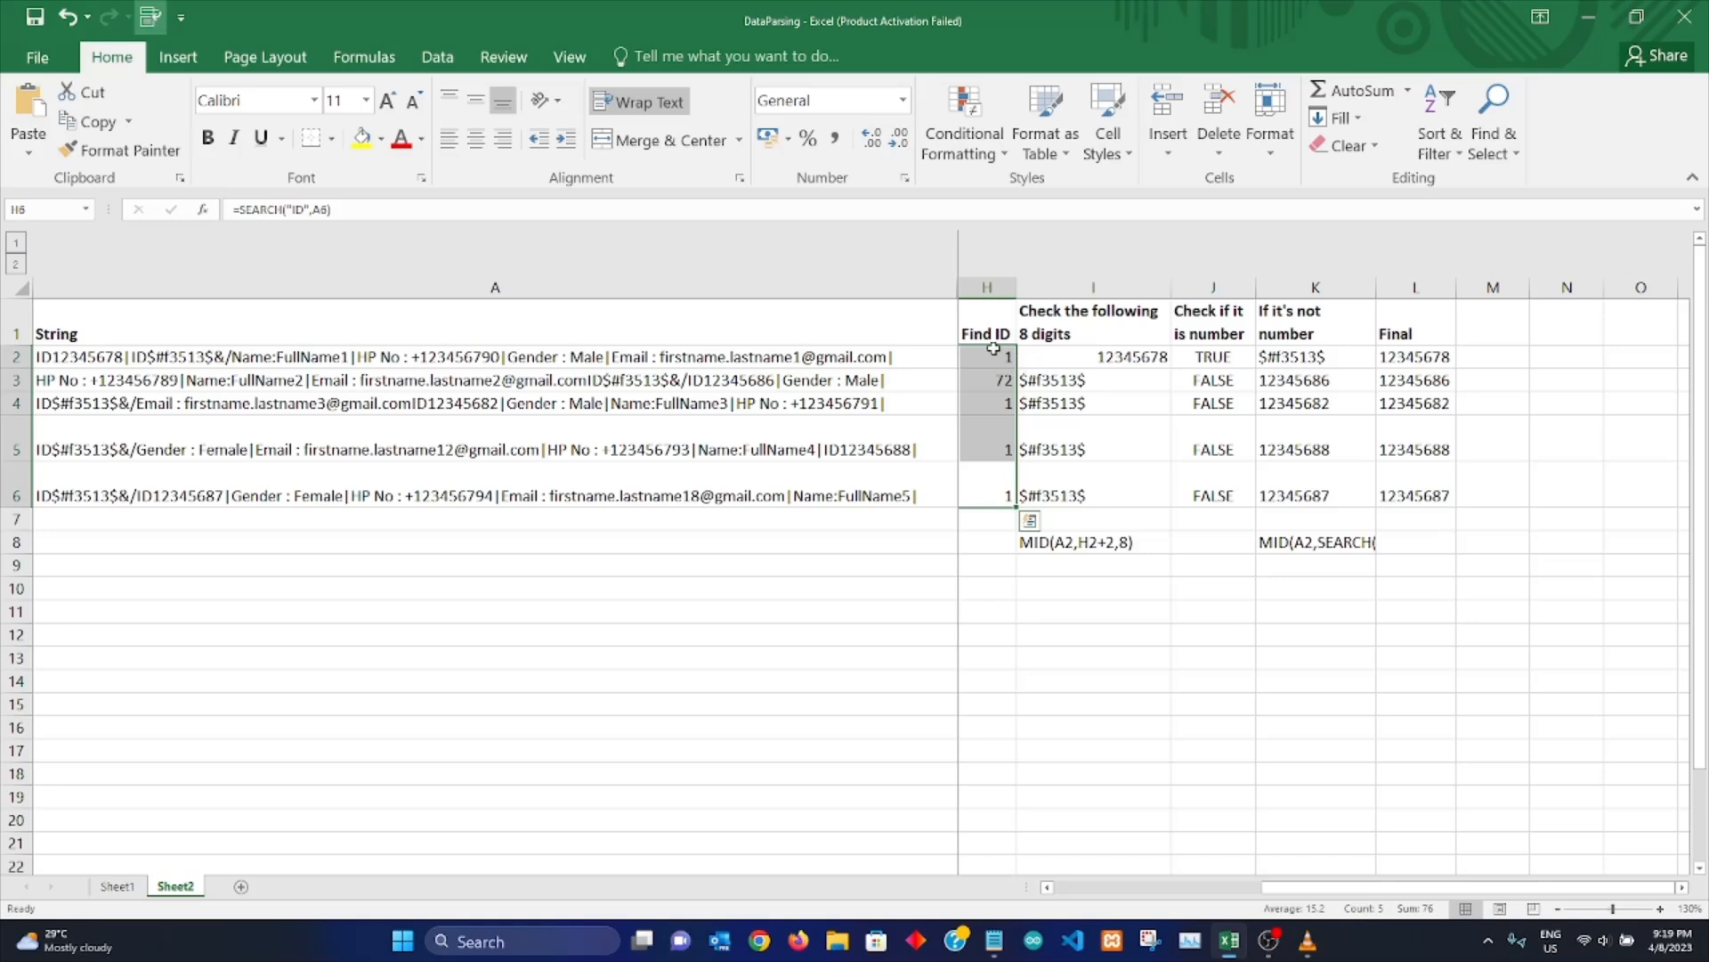
Step: Examine the eight characters after each "ID" in the A2 string, comparing them with the result in I2
{"action": "left_click", "coordinate": [1129, 360]}
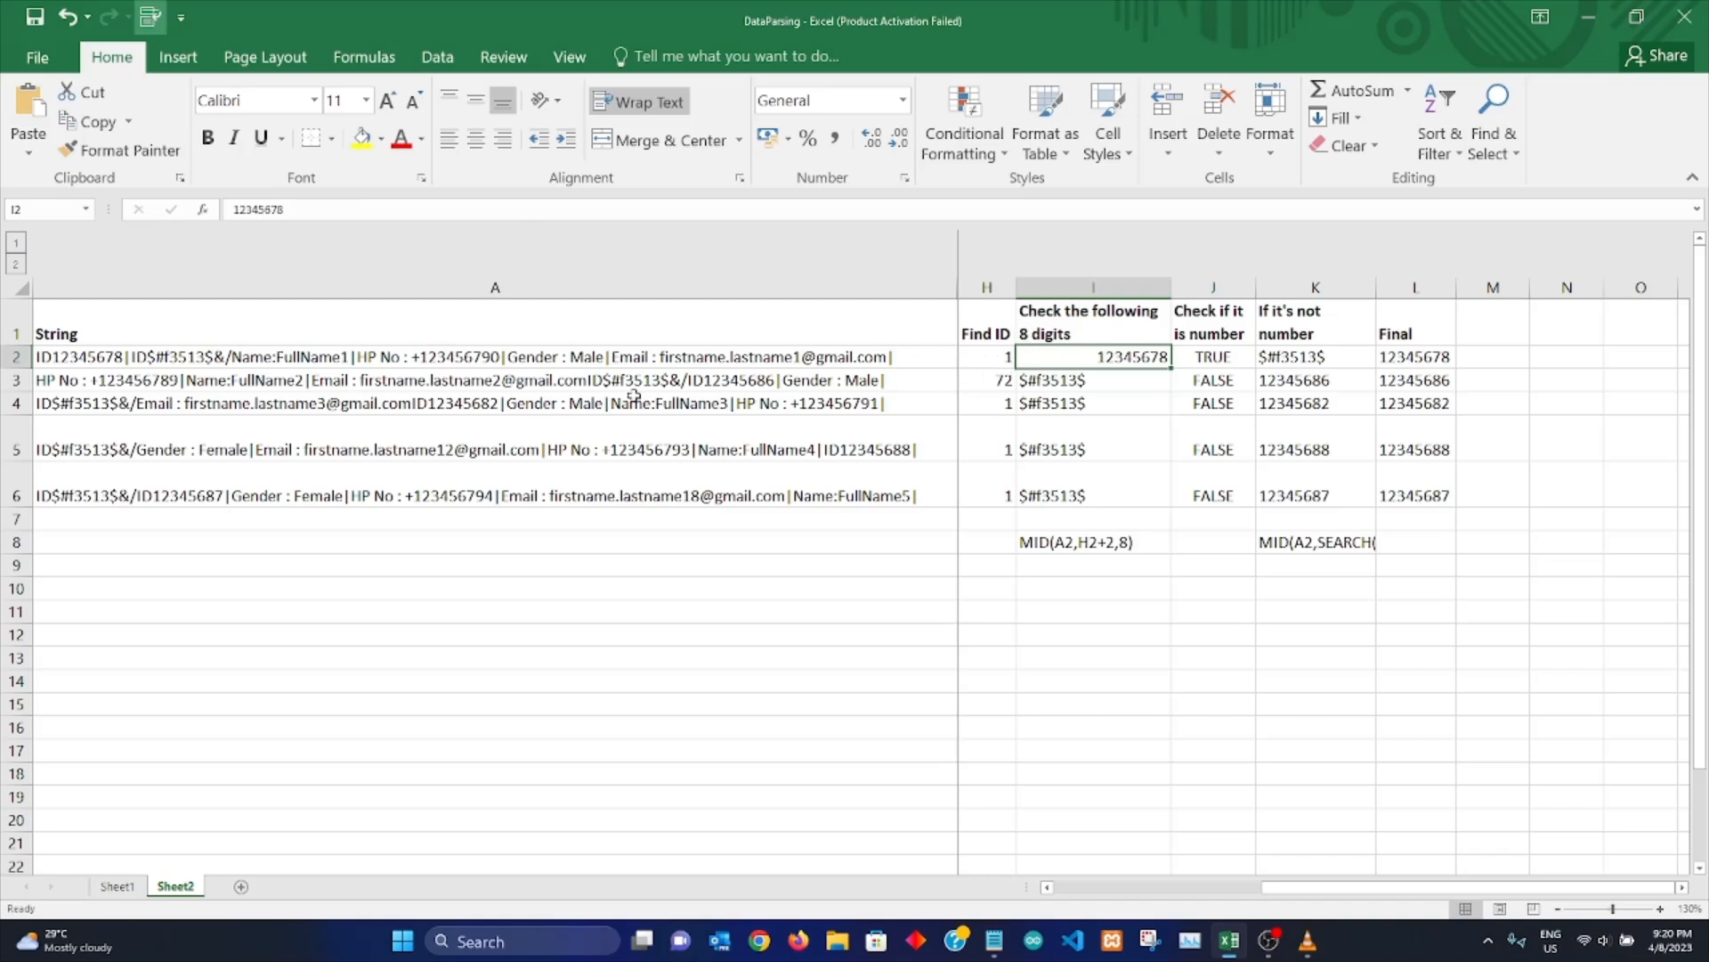
{"action": "double_click", "coordinate": [114, 350]}
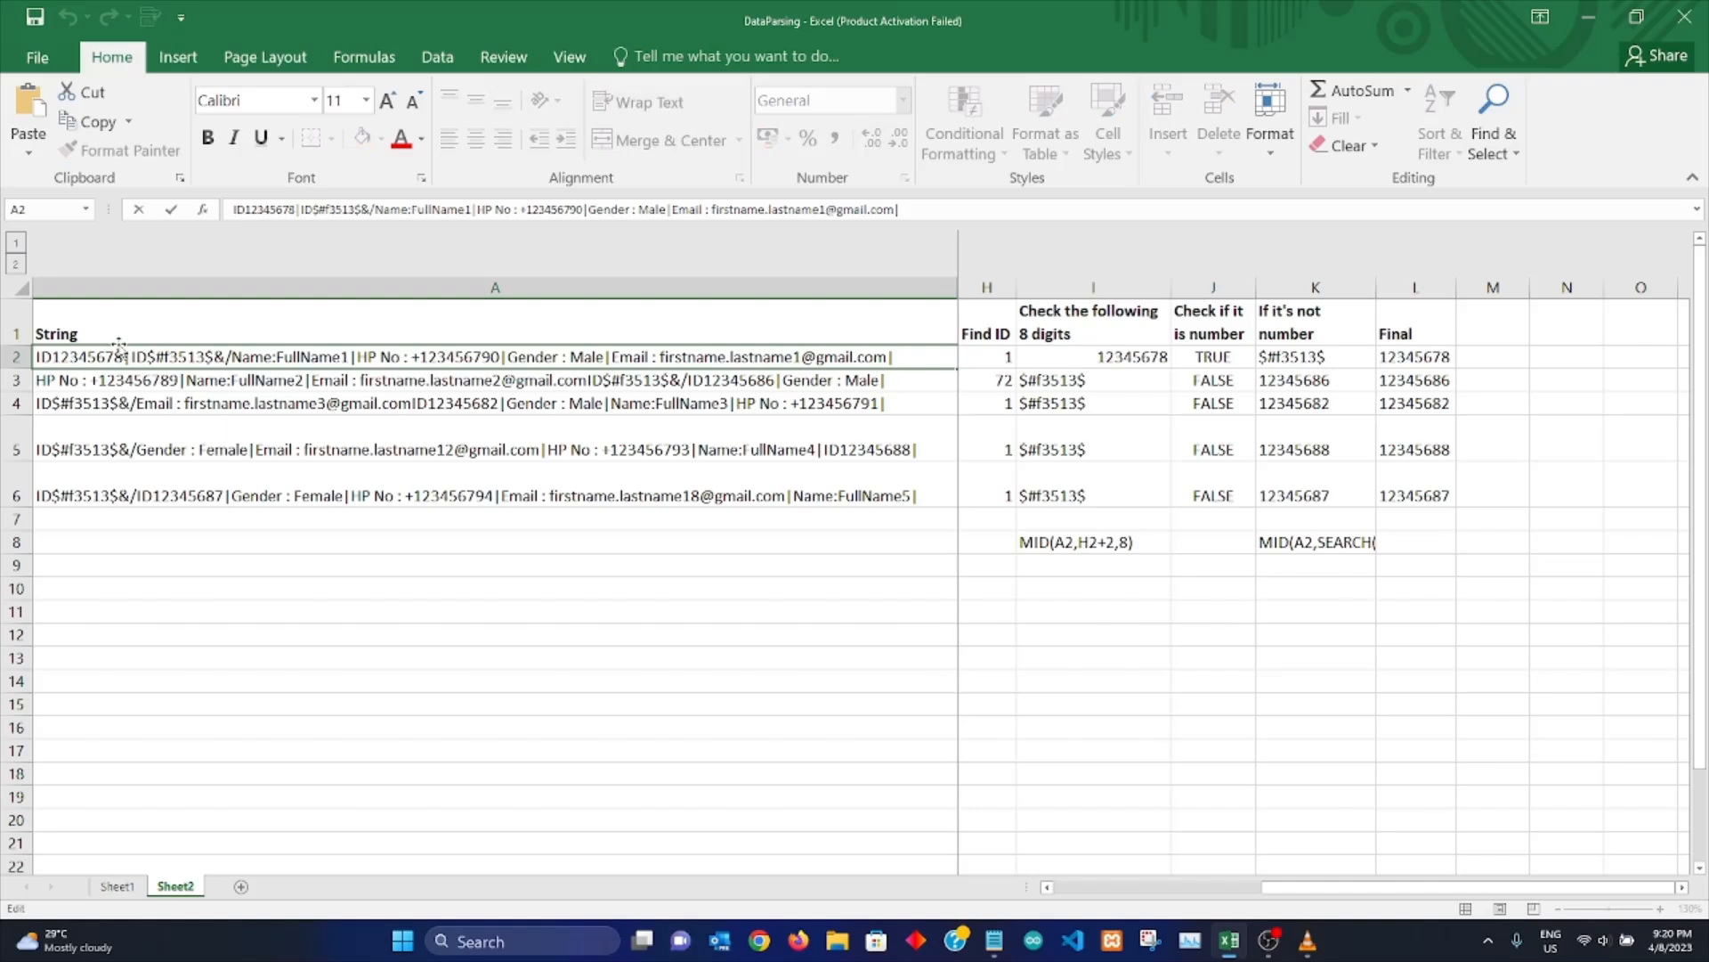
{"action": "left_click_drag", "start_coordinate": [126, 357], "coordinate": [117, 356]}
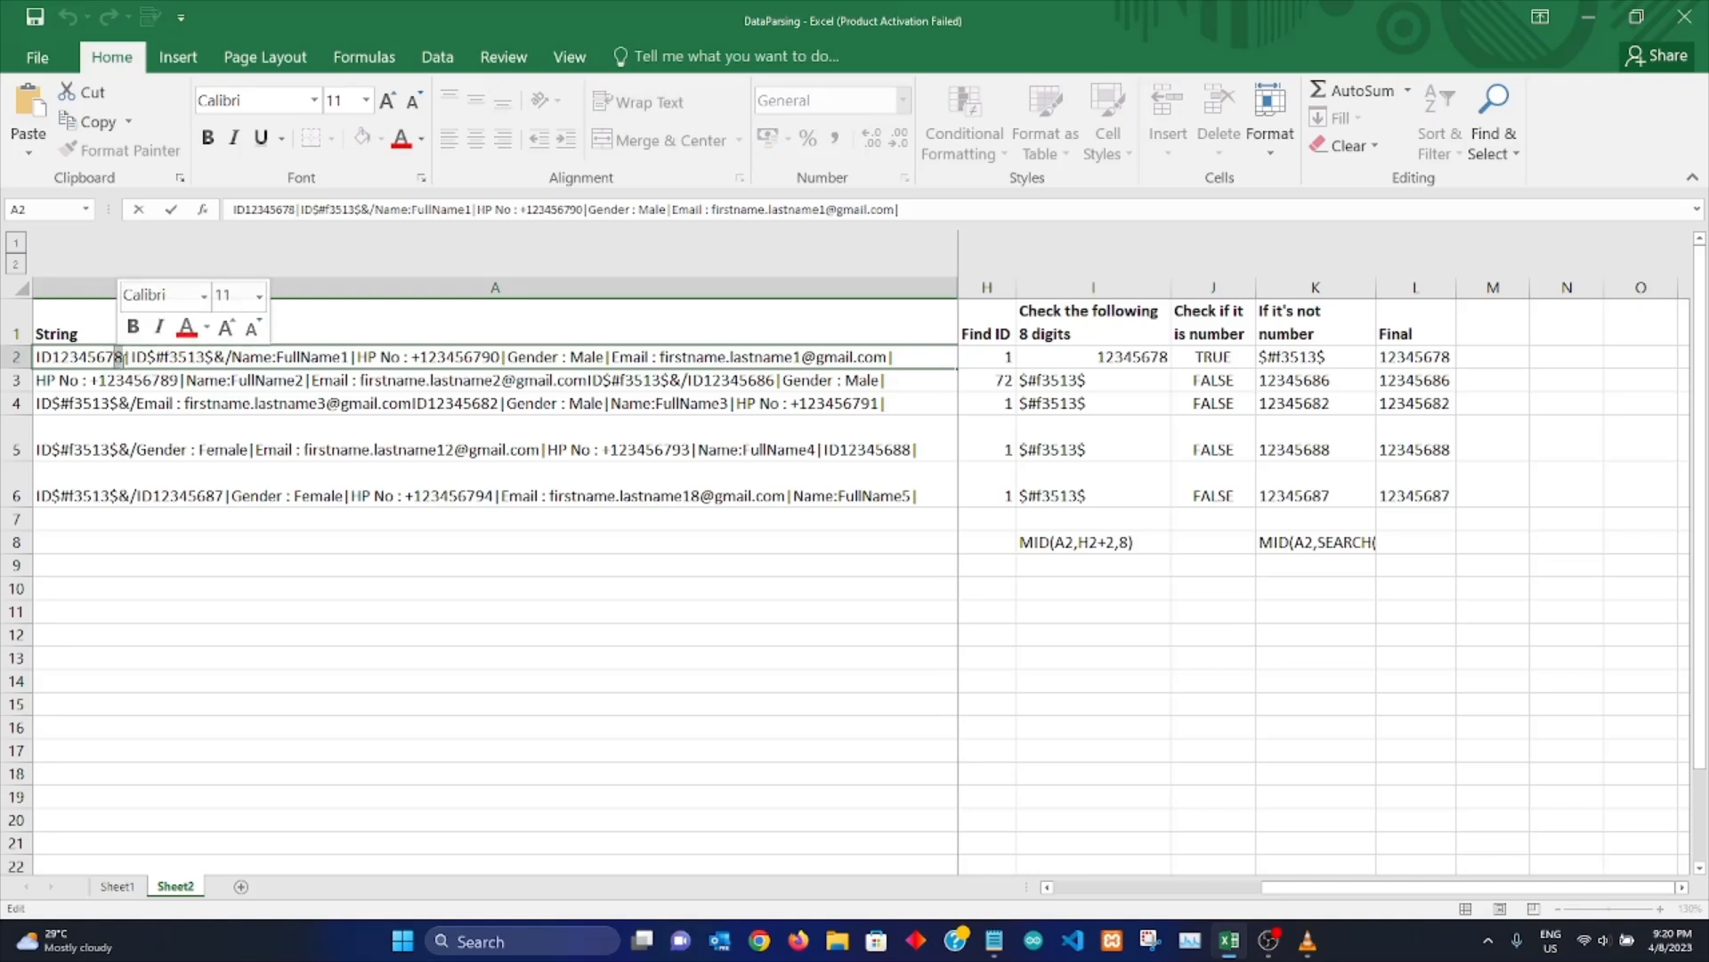
{"action": "left_click", "coordinate": [124, 356]}
{"action": "left_click", "coordinate": [62, 359], "text": "shift"}
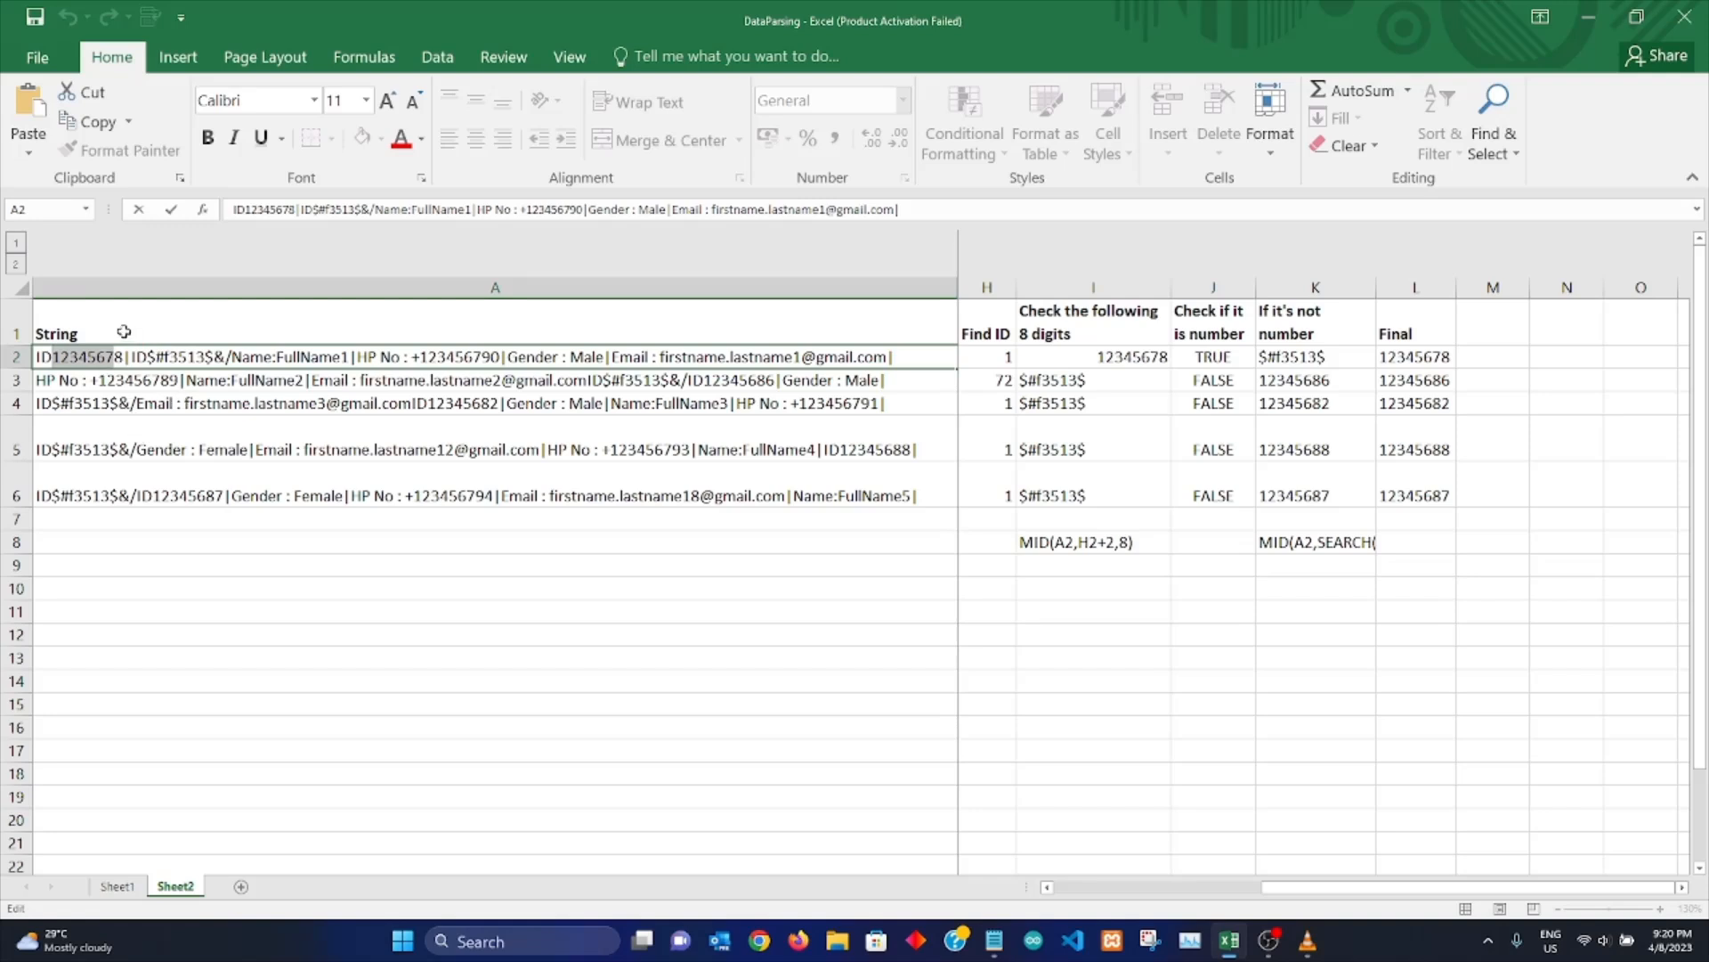
{"action": "left_click", "coordinate": [186, 364]}
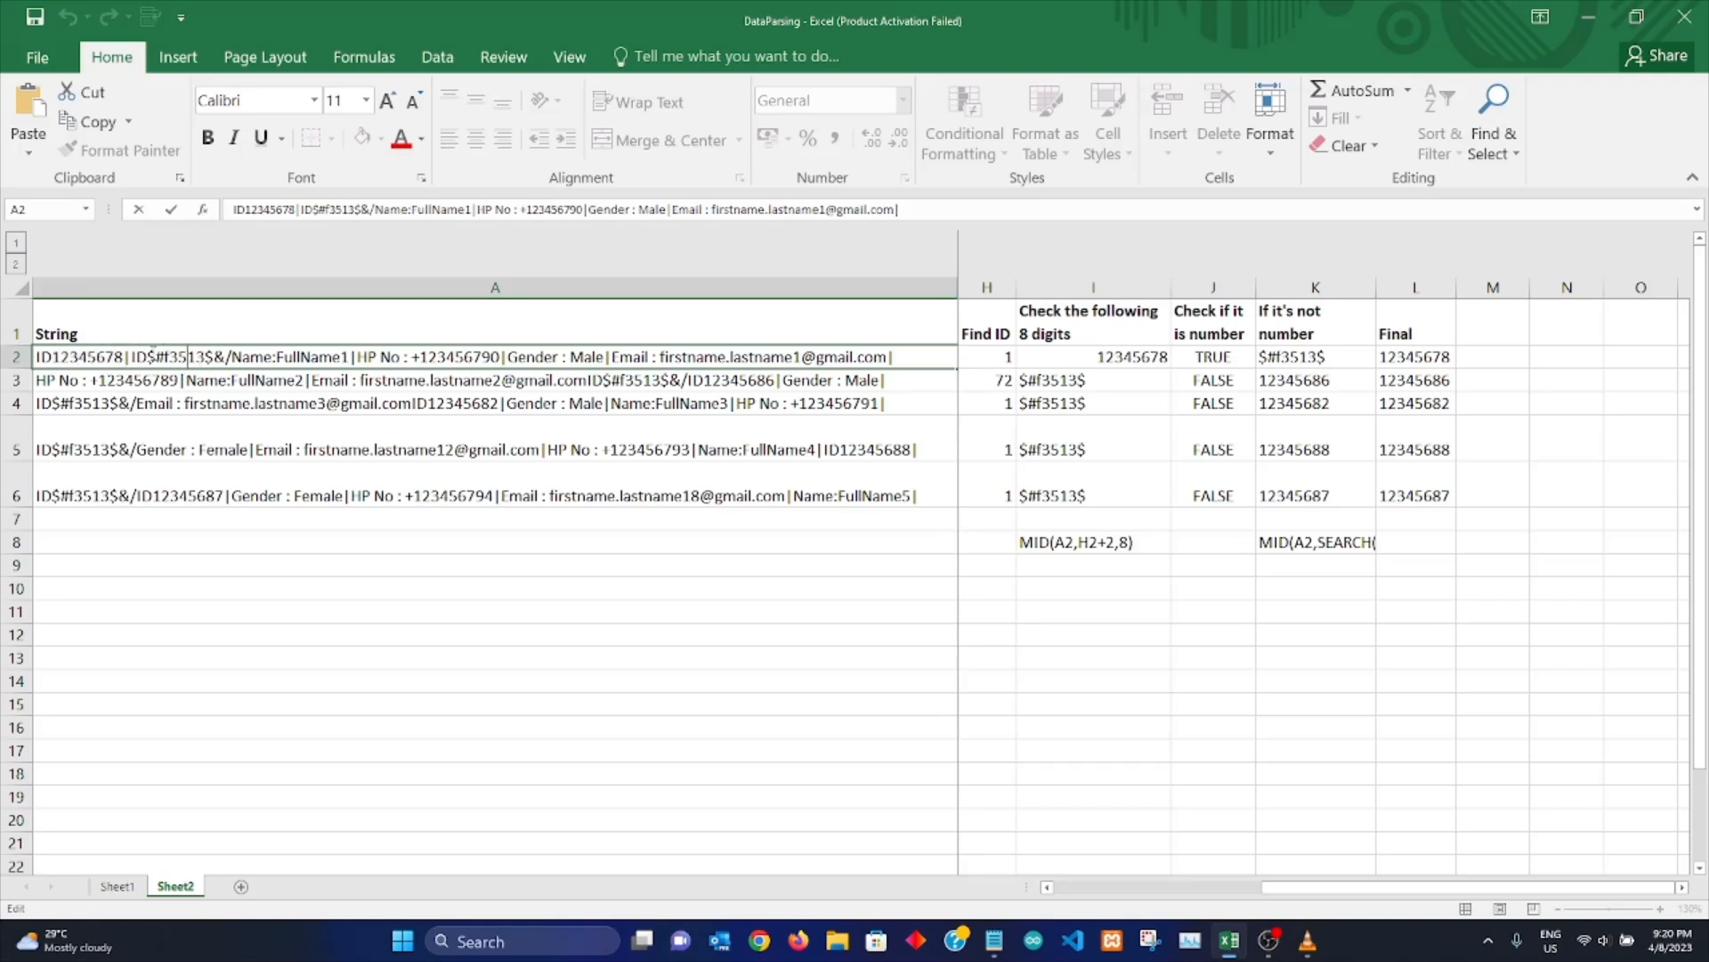
{"action": "left_click_drag", "start_coordinate": [147, 356], "coordinate": [224, 359]}
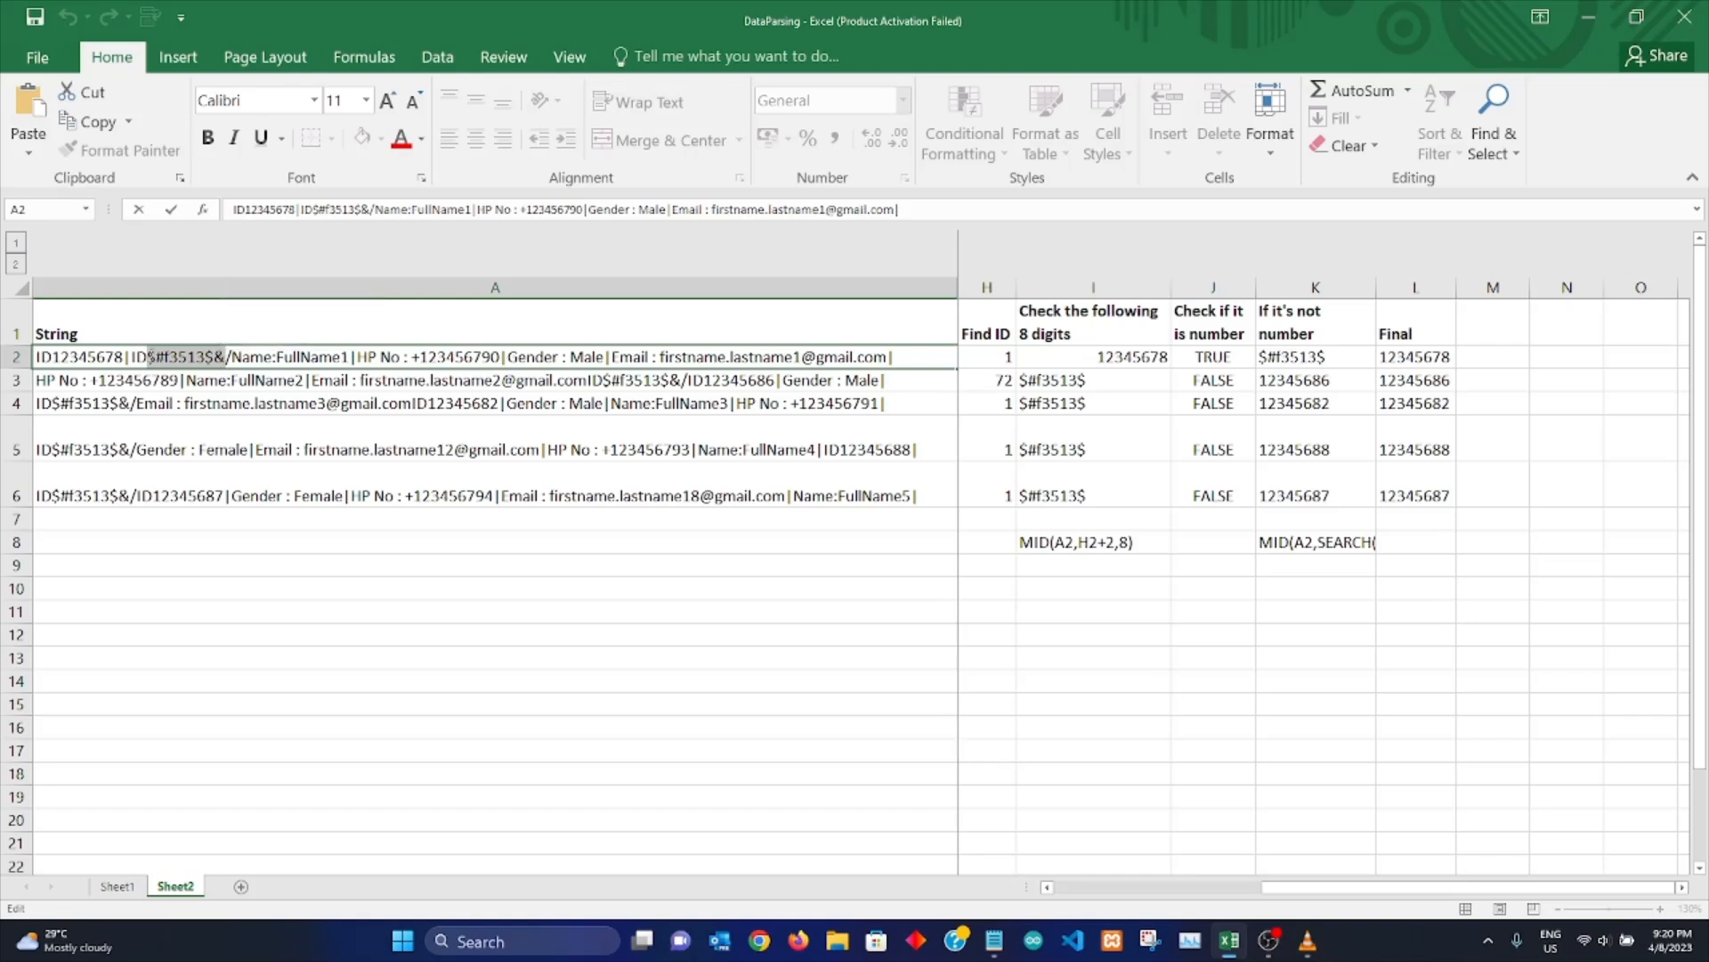
{"action": "left_click", "coordinate": [415, 431]}
Step: Fill the Find ID formula from H2 down to H6, and select the extracted results in I2:I6
{"action": "left_click", "coordinate": [984, 357]}
{"action": "left_click_drag", "start_coordinate": [1015, 367], "coordinate": [1013, 501]}
{"action": "left_click_drag", "start_coordinate": [1104, 388], "coordinate": [1106, 482]}
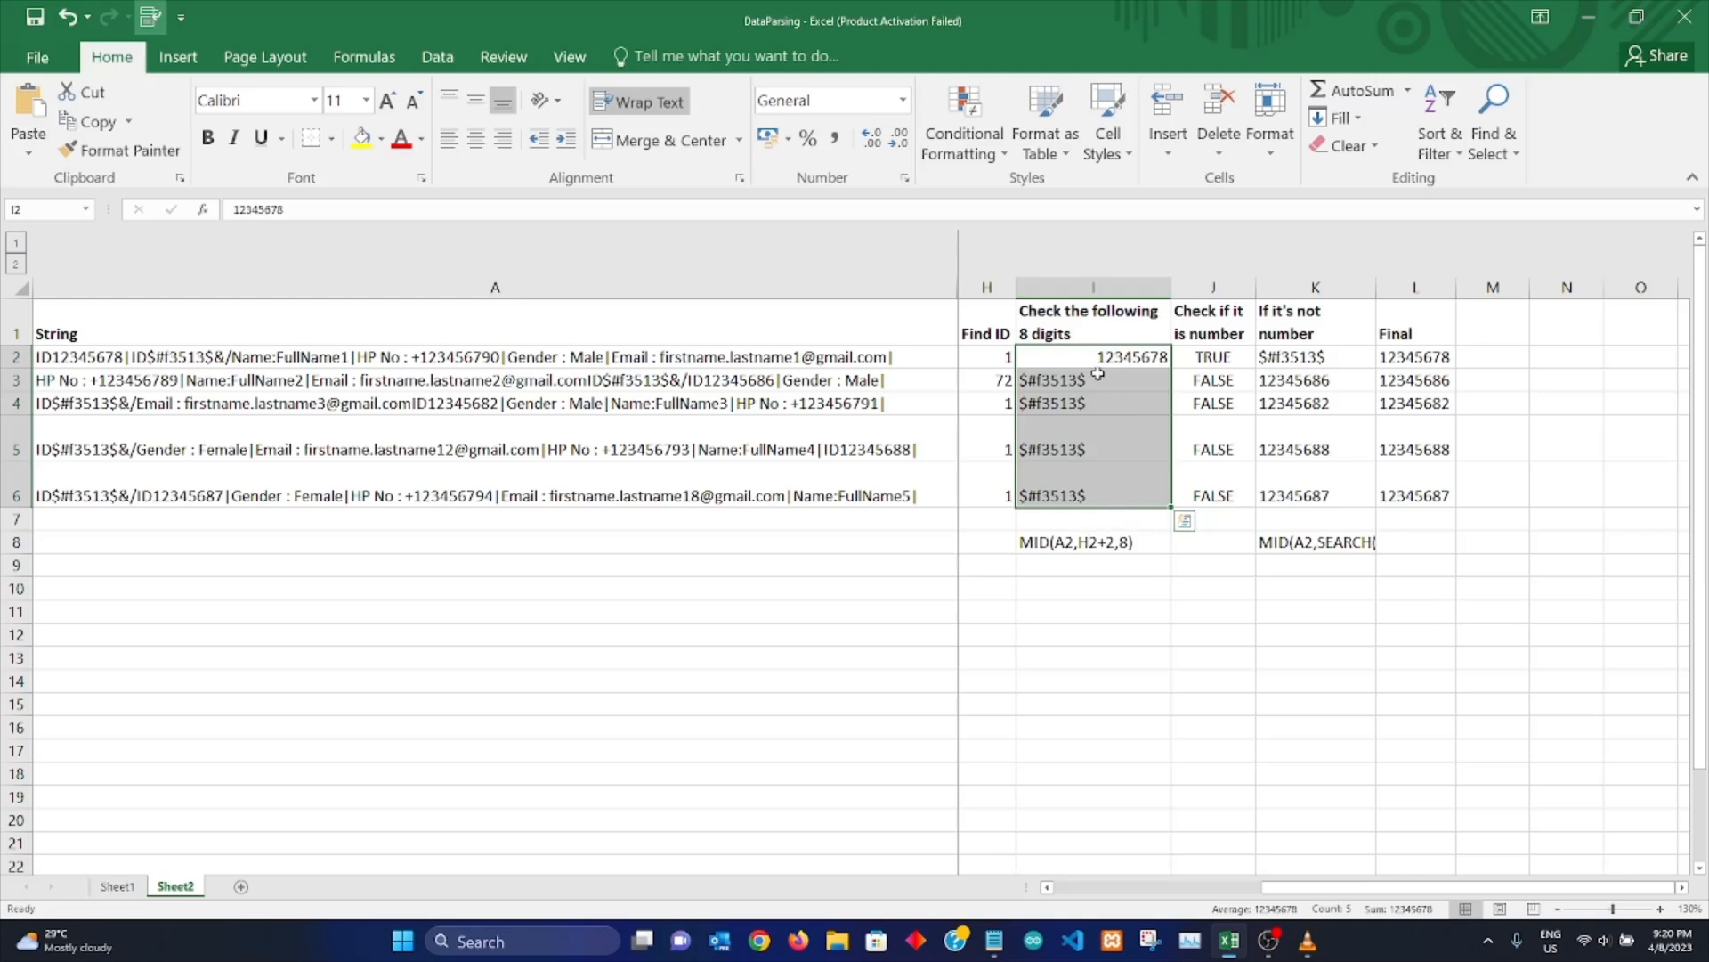
Step: Inspect the MID formula text in I8, tracing its arguments to the string in A2, the position in H2 and the length 8
{"action": "left_click", "coordinate": [1102, 537]}
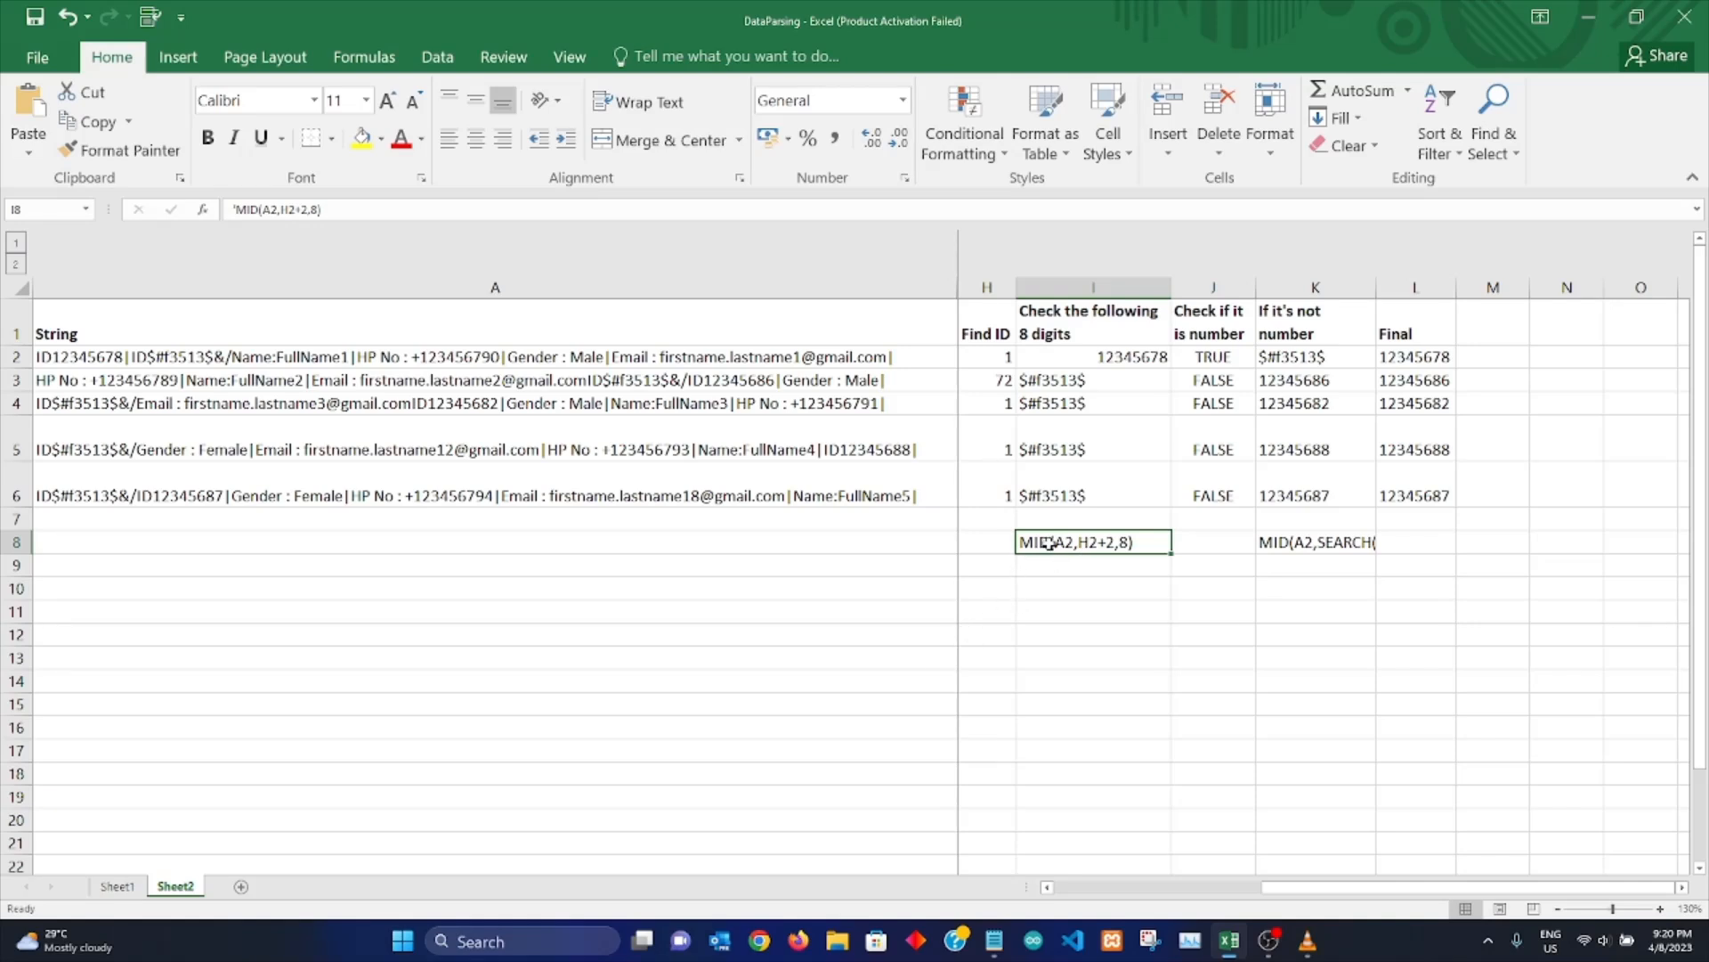
{"action": "left_click", "coordinate": [534, 354]}
{"action": "left_click", "coordinate": [1080, 538]}
{"action": "left_click", "coordinate": [1006, 363]}
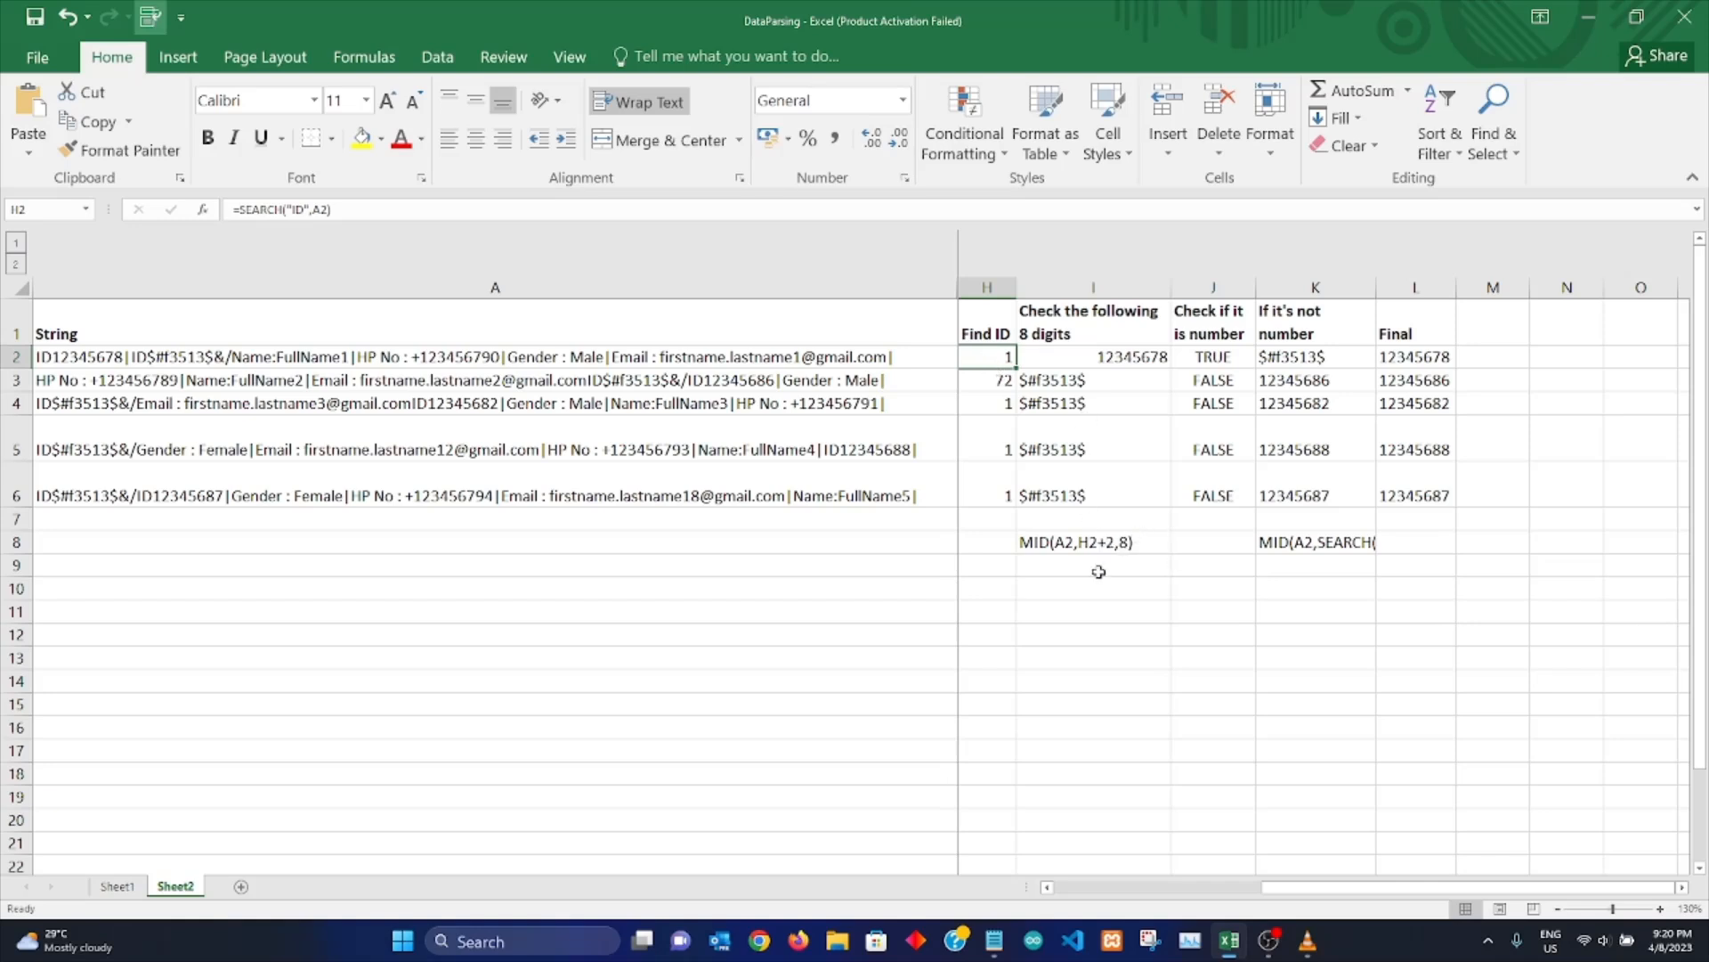
{"action": "left_click", "coordinate": [1131, 542]}
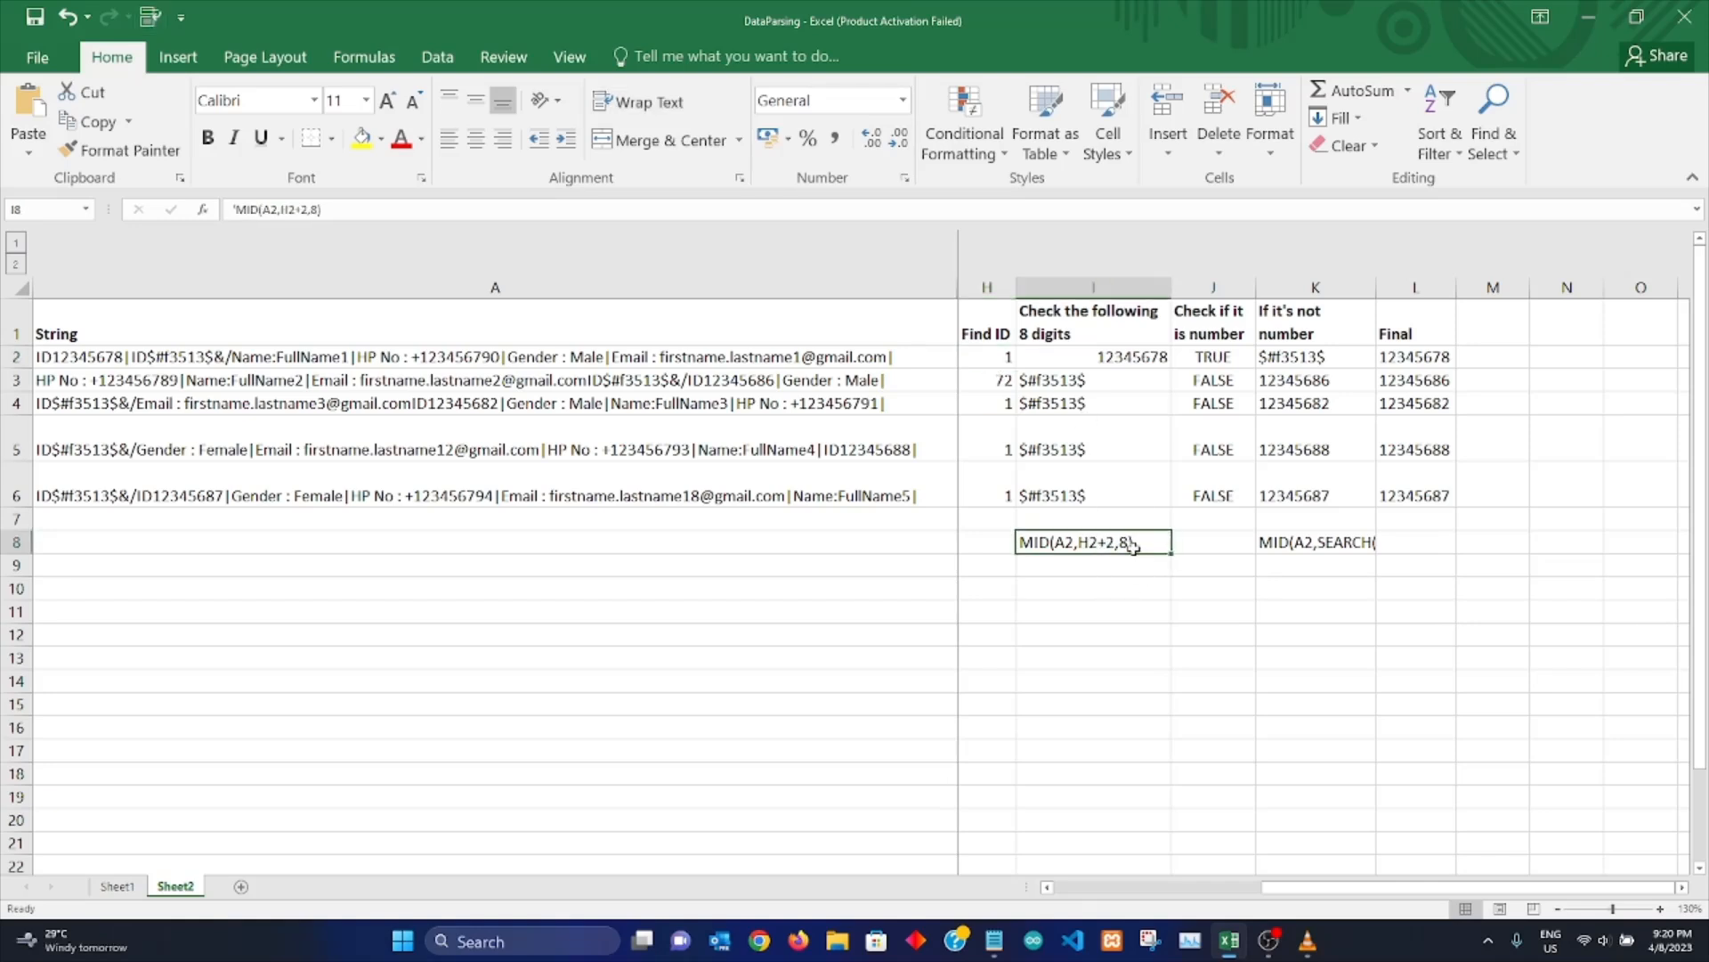
{"action": "double_click", "coordinate": [1131, 542]}
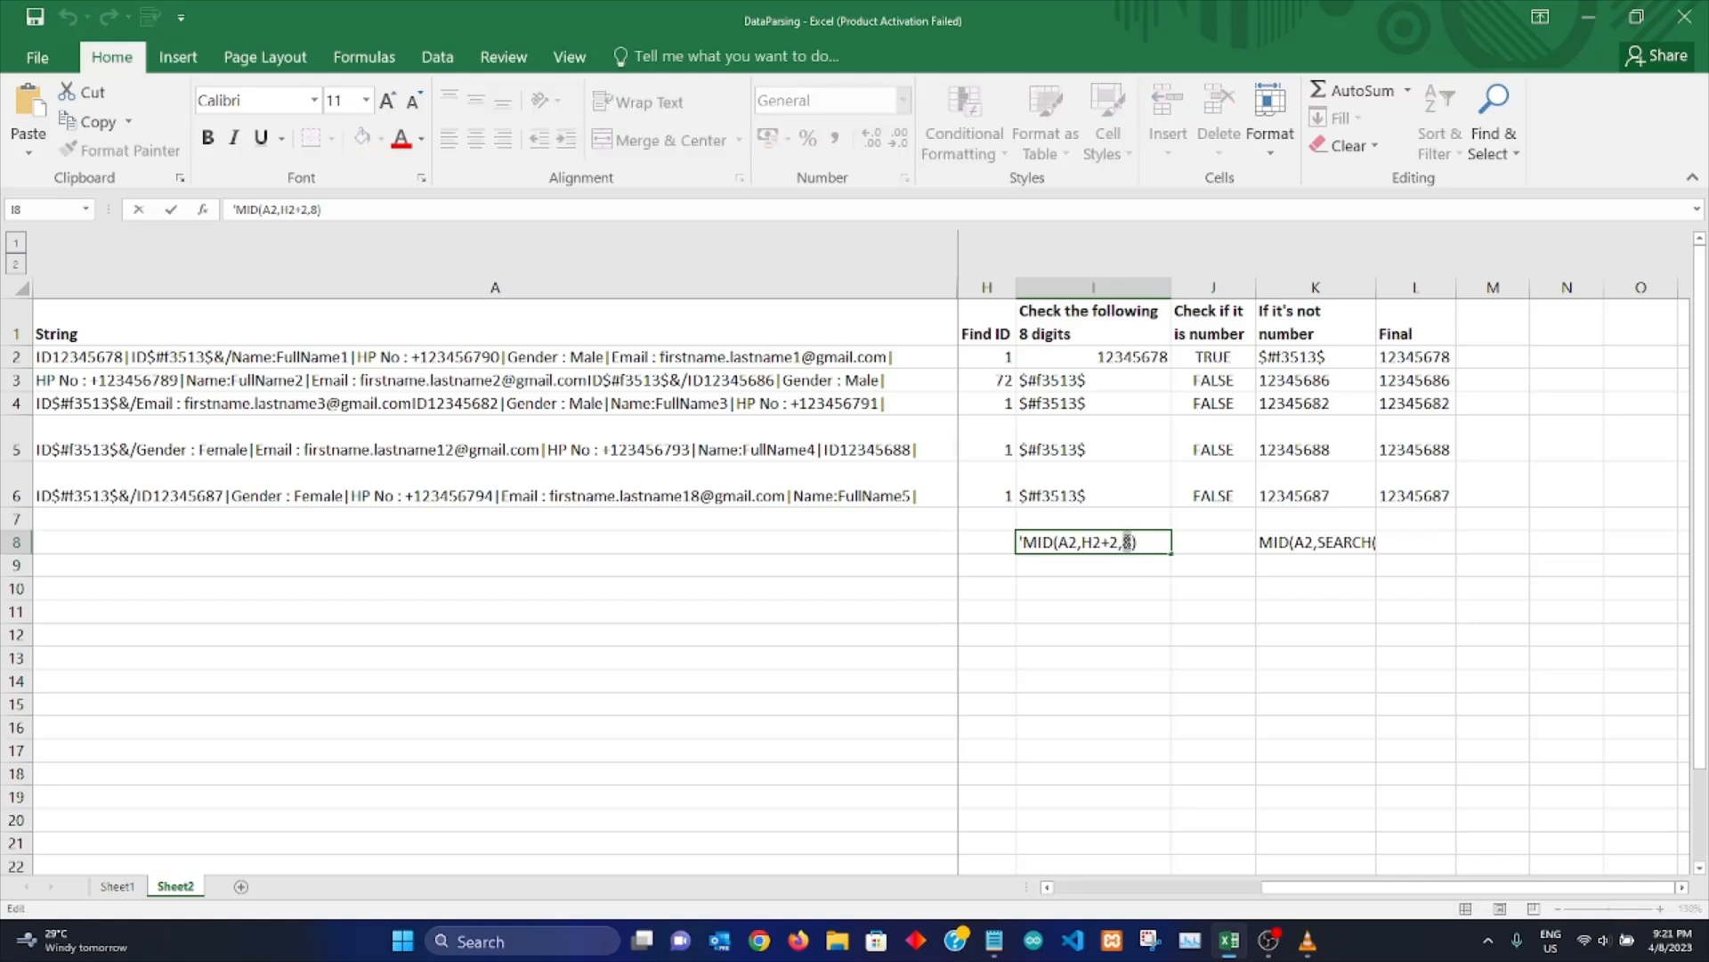
{"action": "left_click", "coordinate": [1065, 607]}
Step: Enter the formula =MID(A2,H2+2,8) from I8 into I2 and fill it down to I6
{"action": "left_click", "coordinate": [1030, 550]}
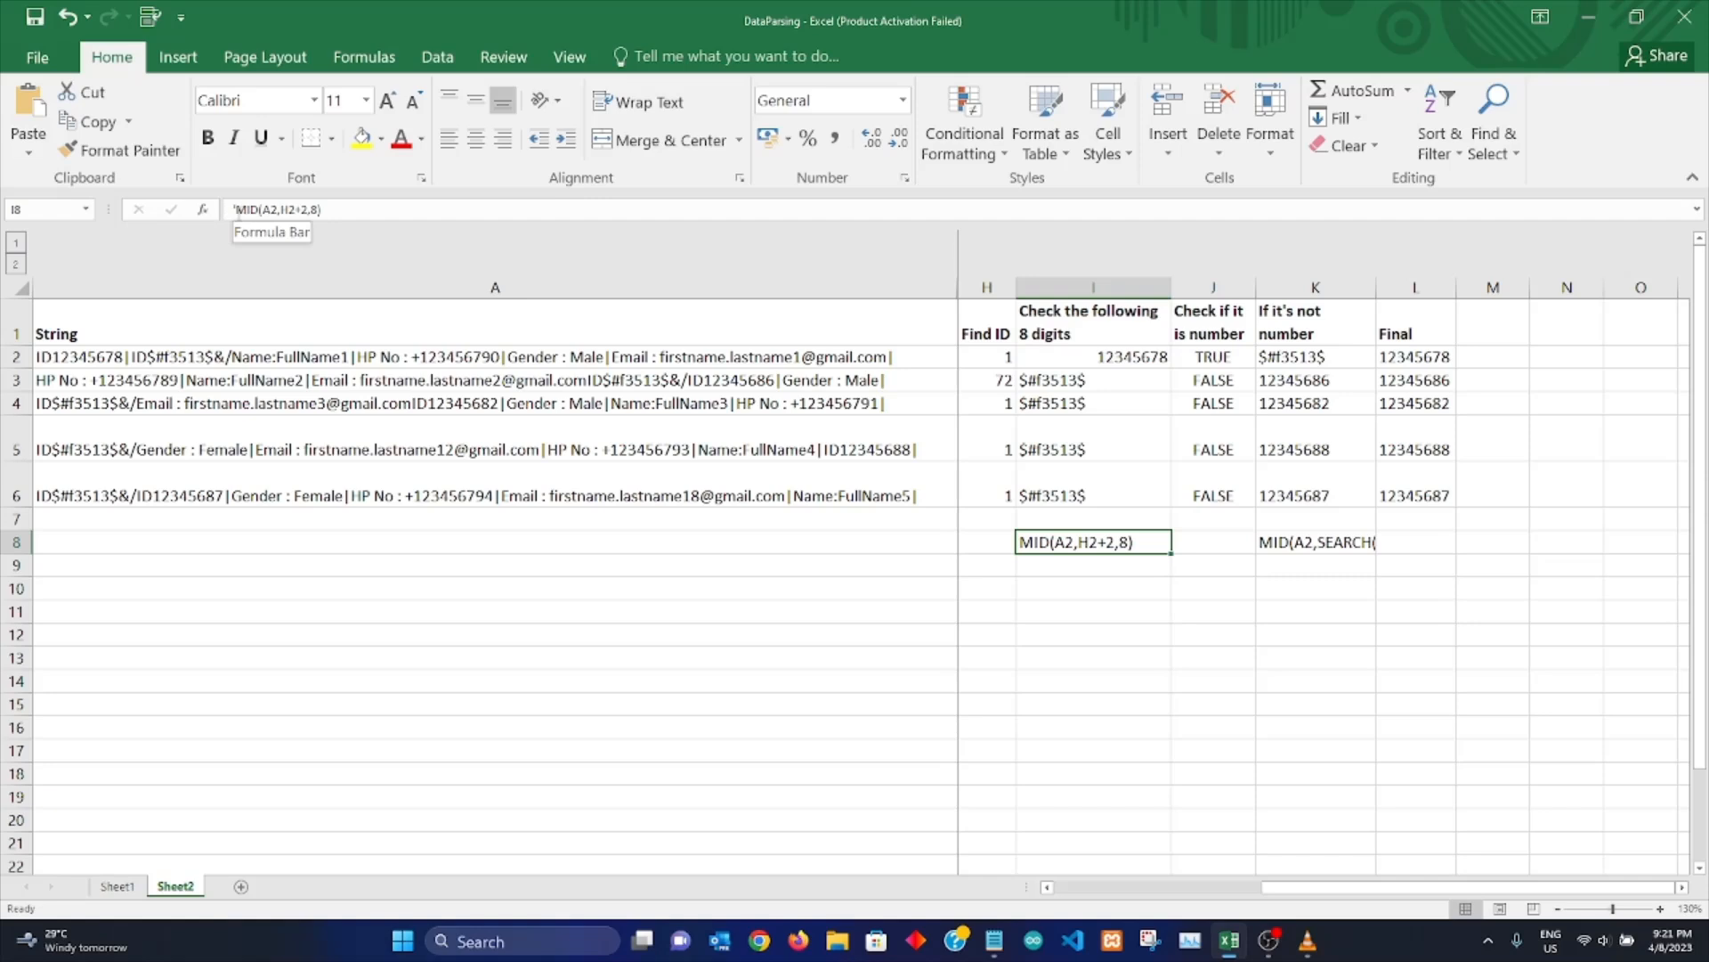
{"action": "left_click", "coordinate": [1141, 651]}
{"action": "left_click", "coordinate": [1084, 355]}
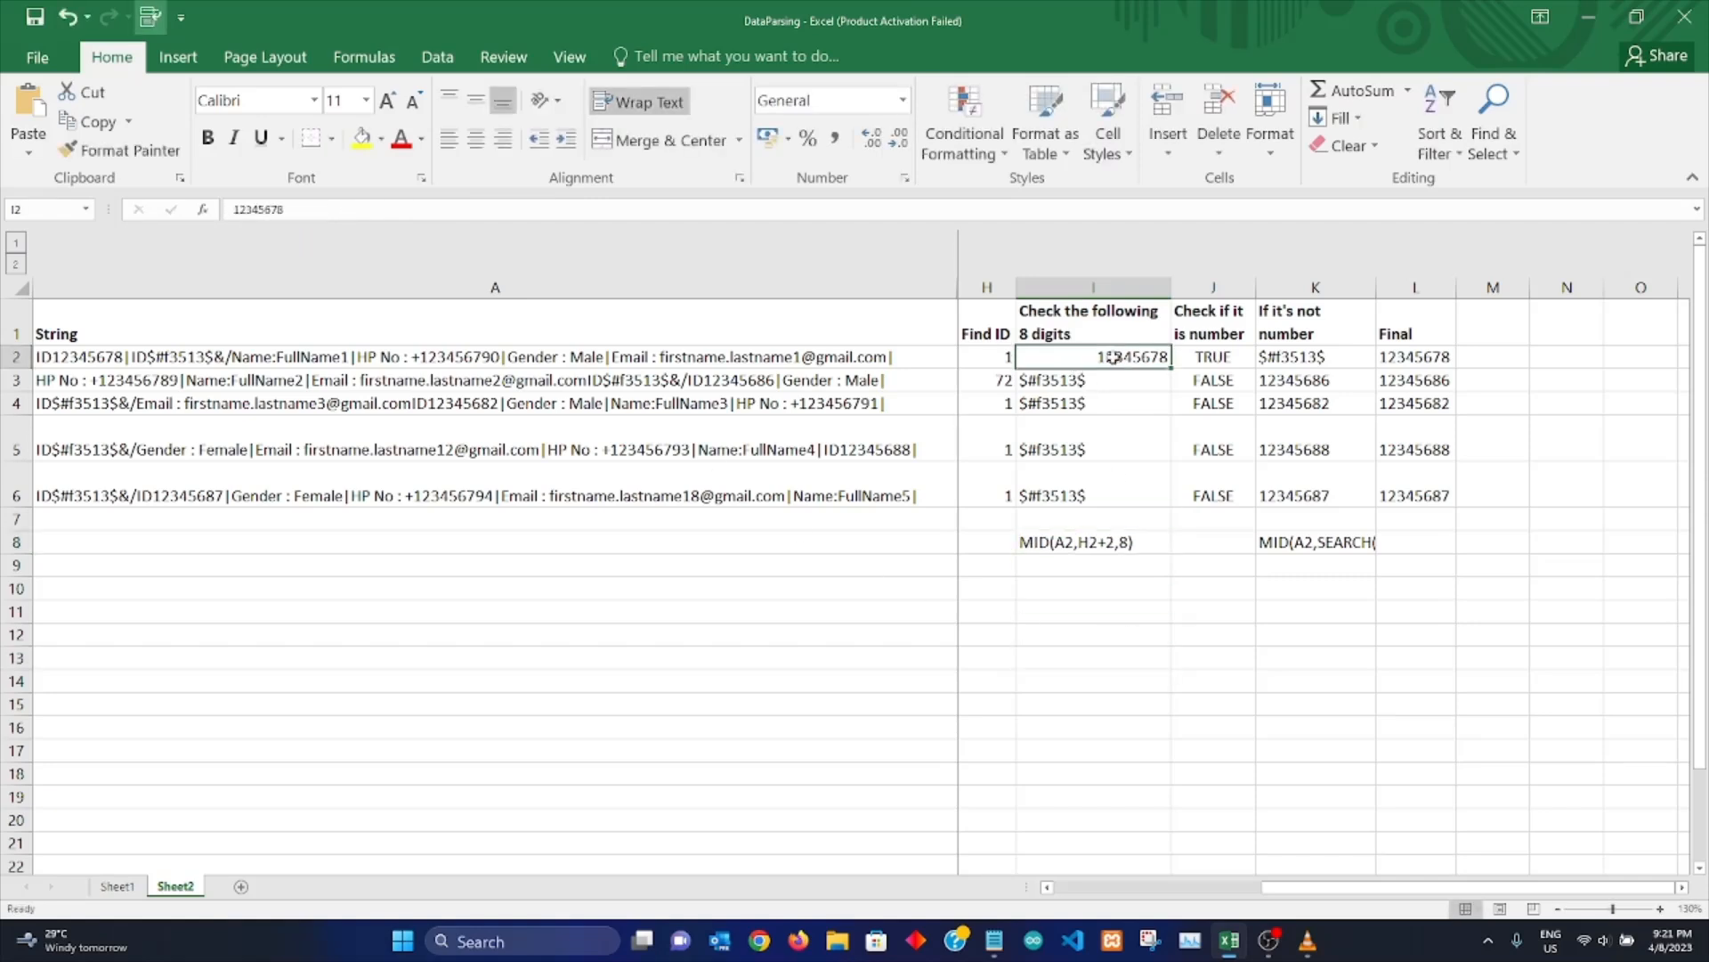
{"action": "double_click", "coordinate": [1114, 356]}
{"action": "key", "text": "Return"}
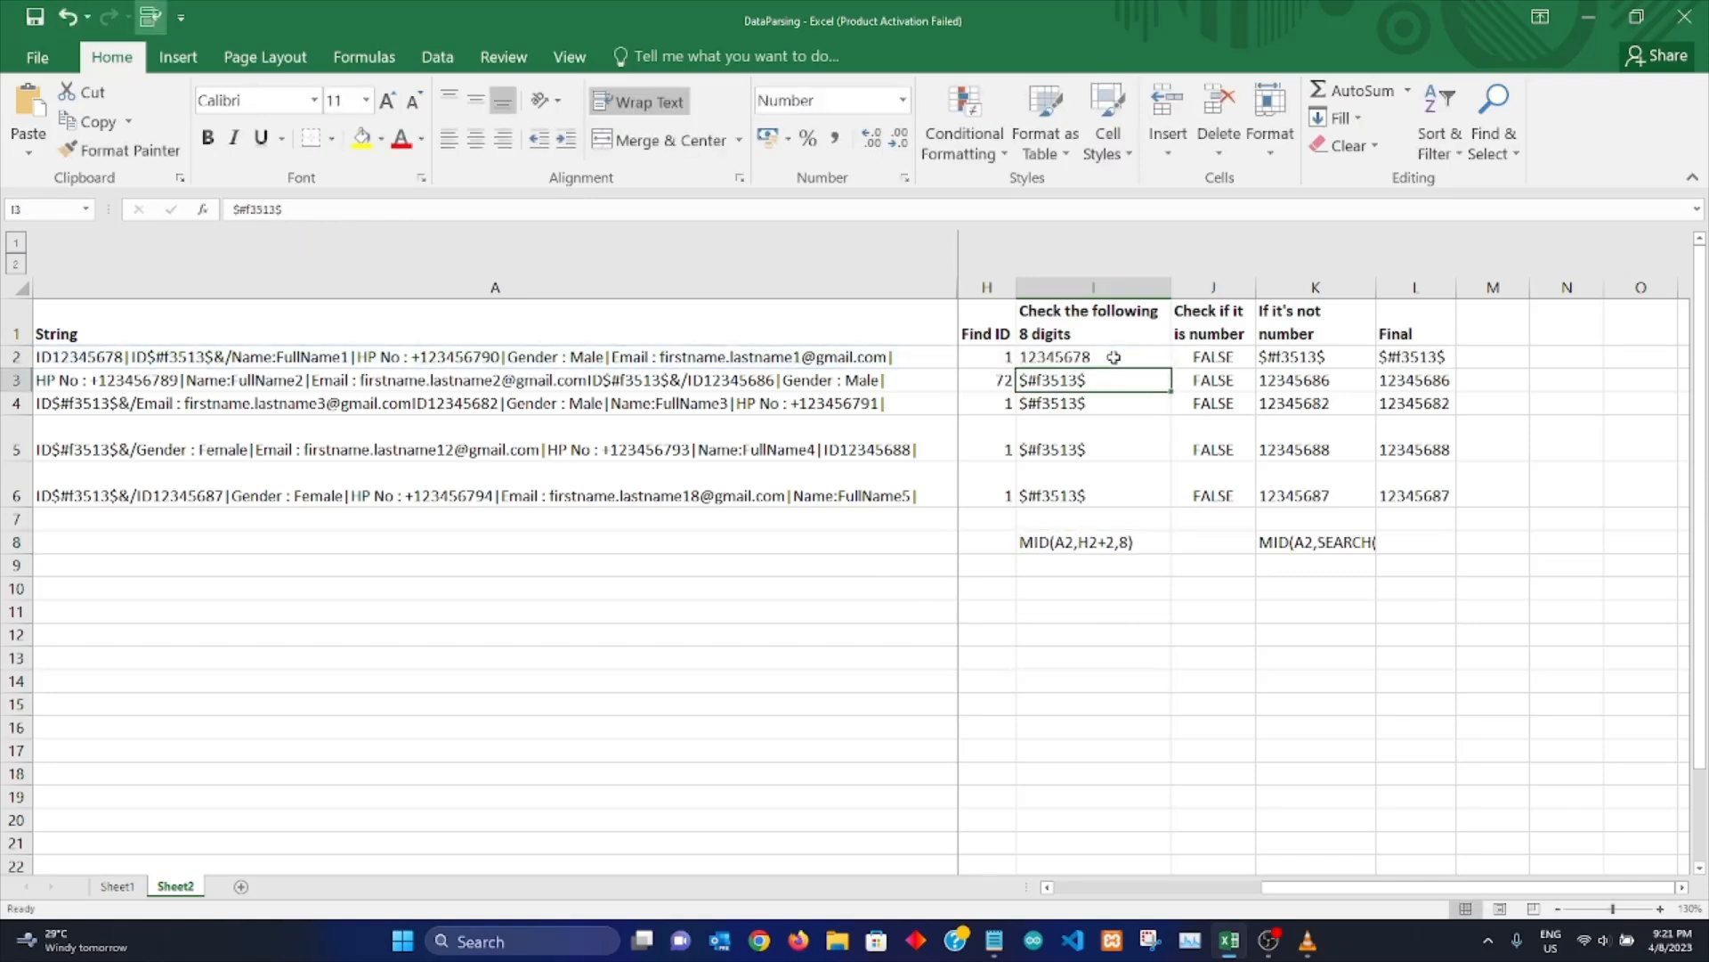
{"action": "left_click", "coordinate": [1082, 358]}
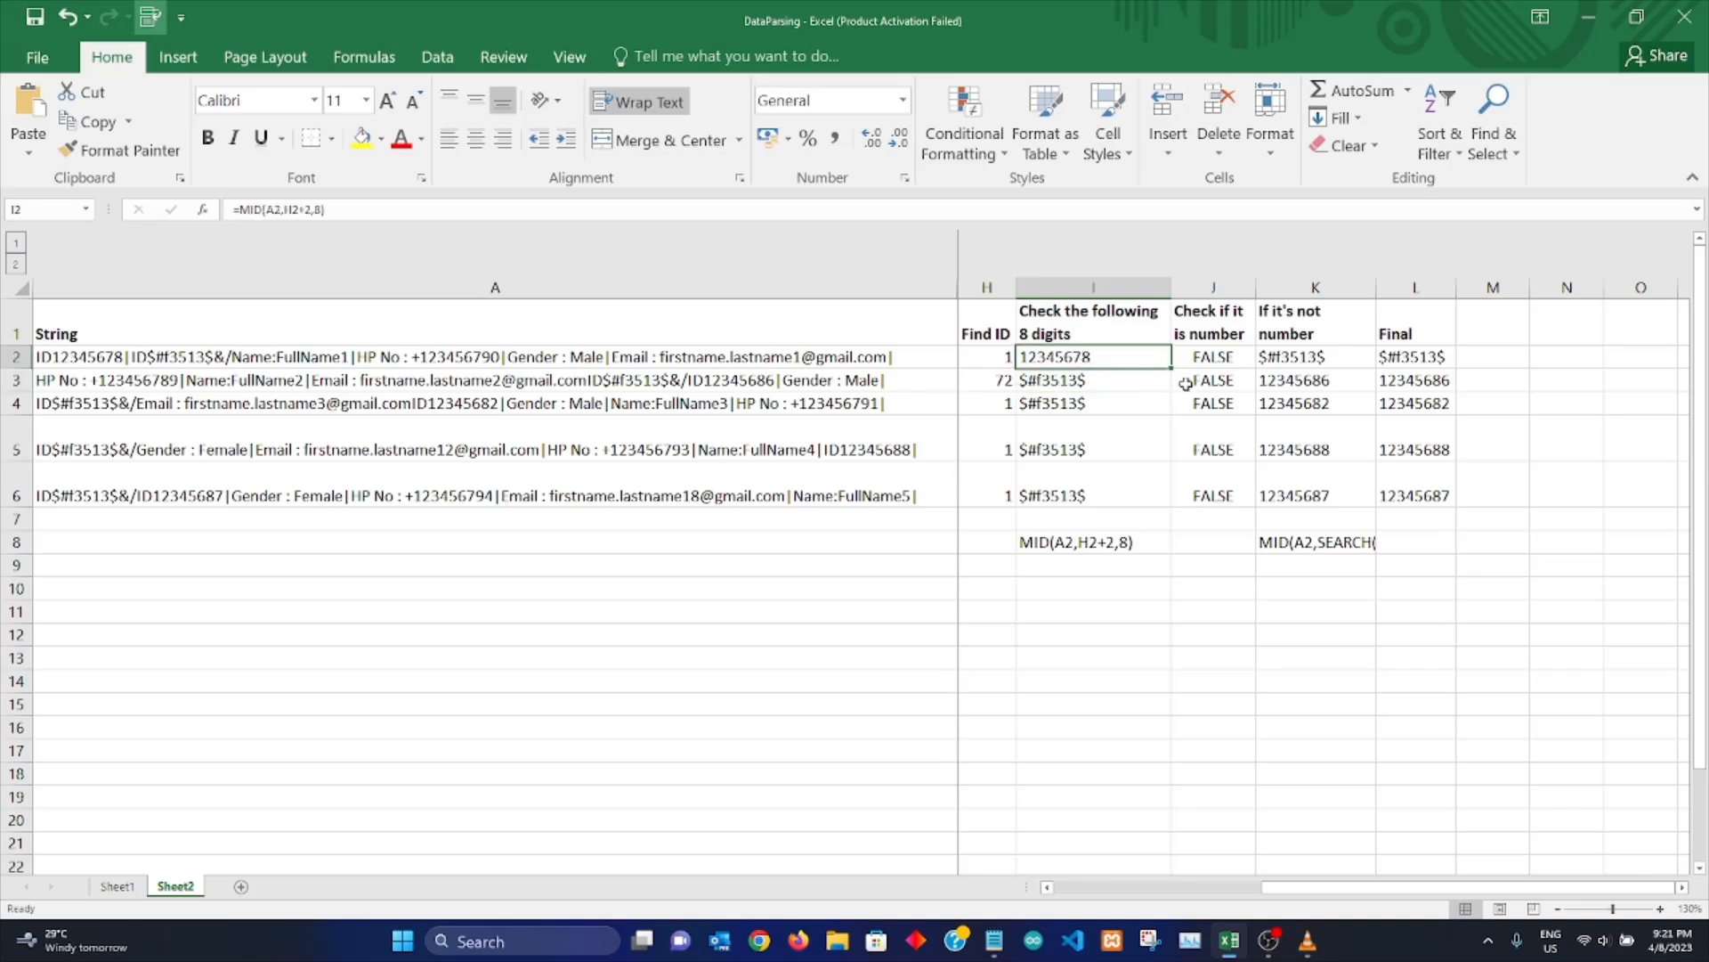
{"action": "left_click_drag", "start_coordinate": [1168, 366], "coordinate": [1167, 503]}
{"action": "left_click", "coordinate": [1124, 633]}
Step: Check the MID formulas in I2:I6 row by row and highlight the whole range
{"action": "left_click", "coordinate": [1089, 382]}
{"action": "key", "text": "Down"}
{"action": "key", "text": "Down"}
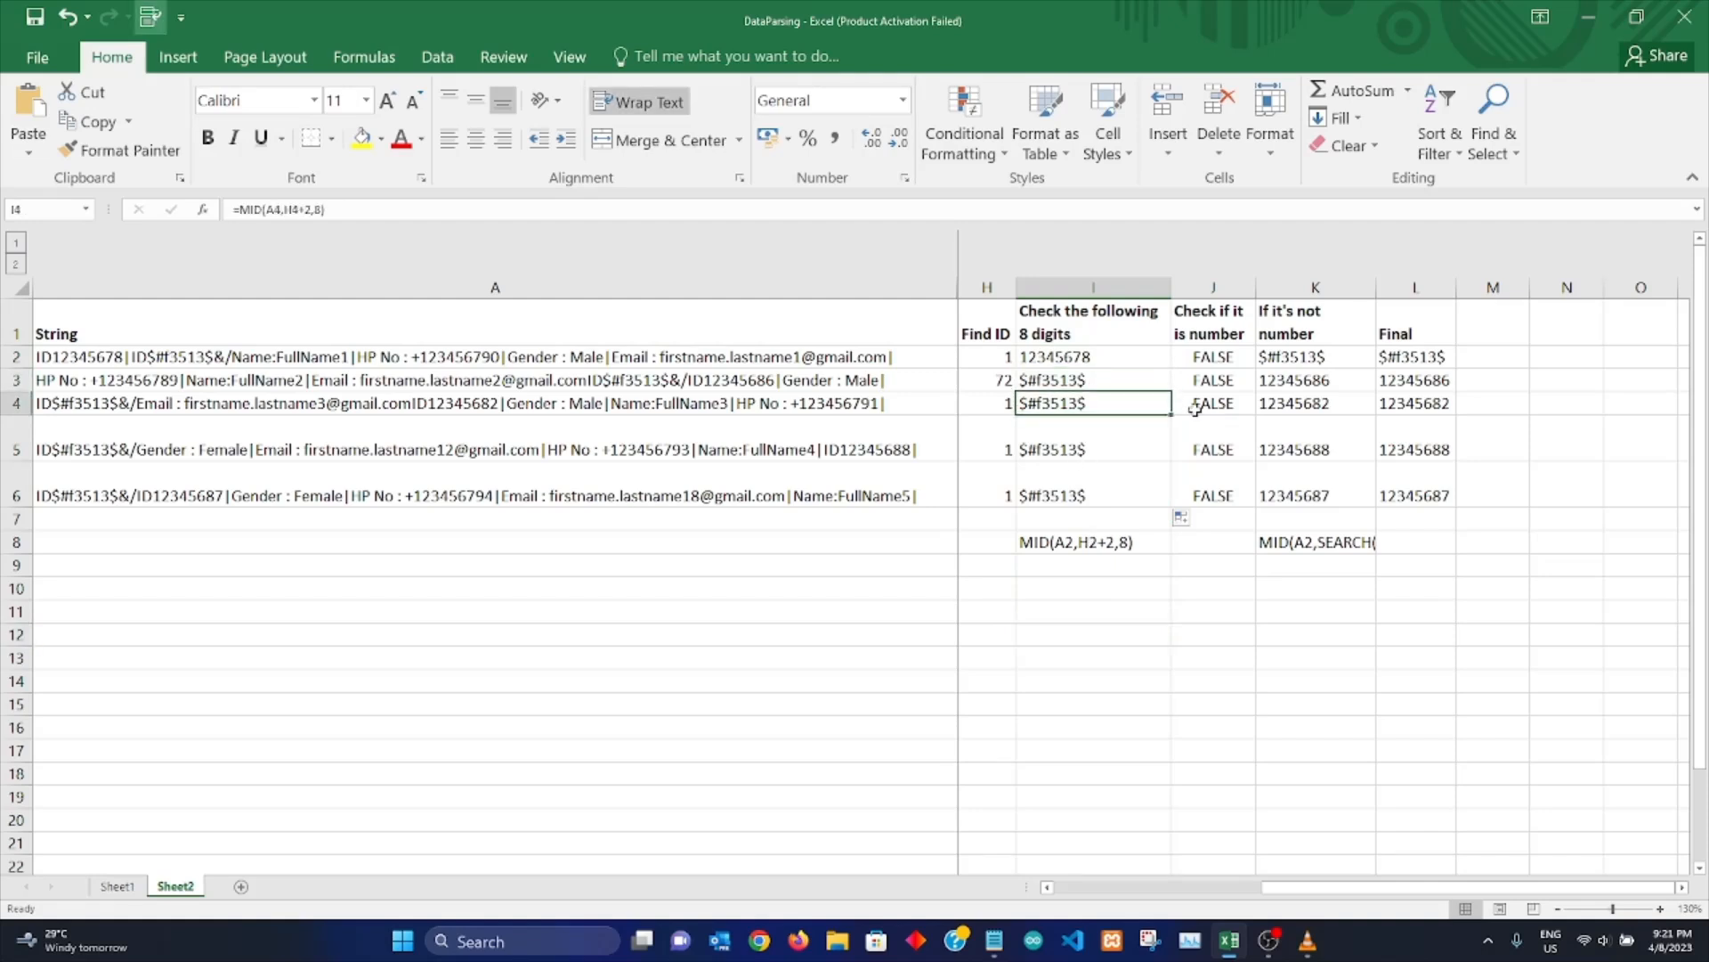
{"action": "key", "text": "Down"}
{"action": "key", "text": "Up"}
{"action": "key", "text": "Up"}
{"action": "key", "text": "Up"}
{"action": "key", "text": "Up"}
{"action": "key", "text": "Down"}
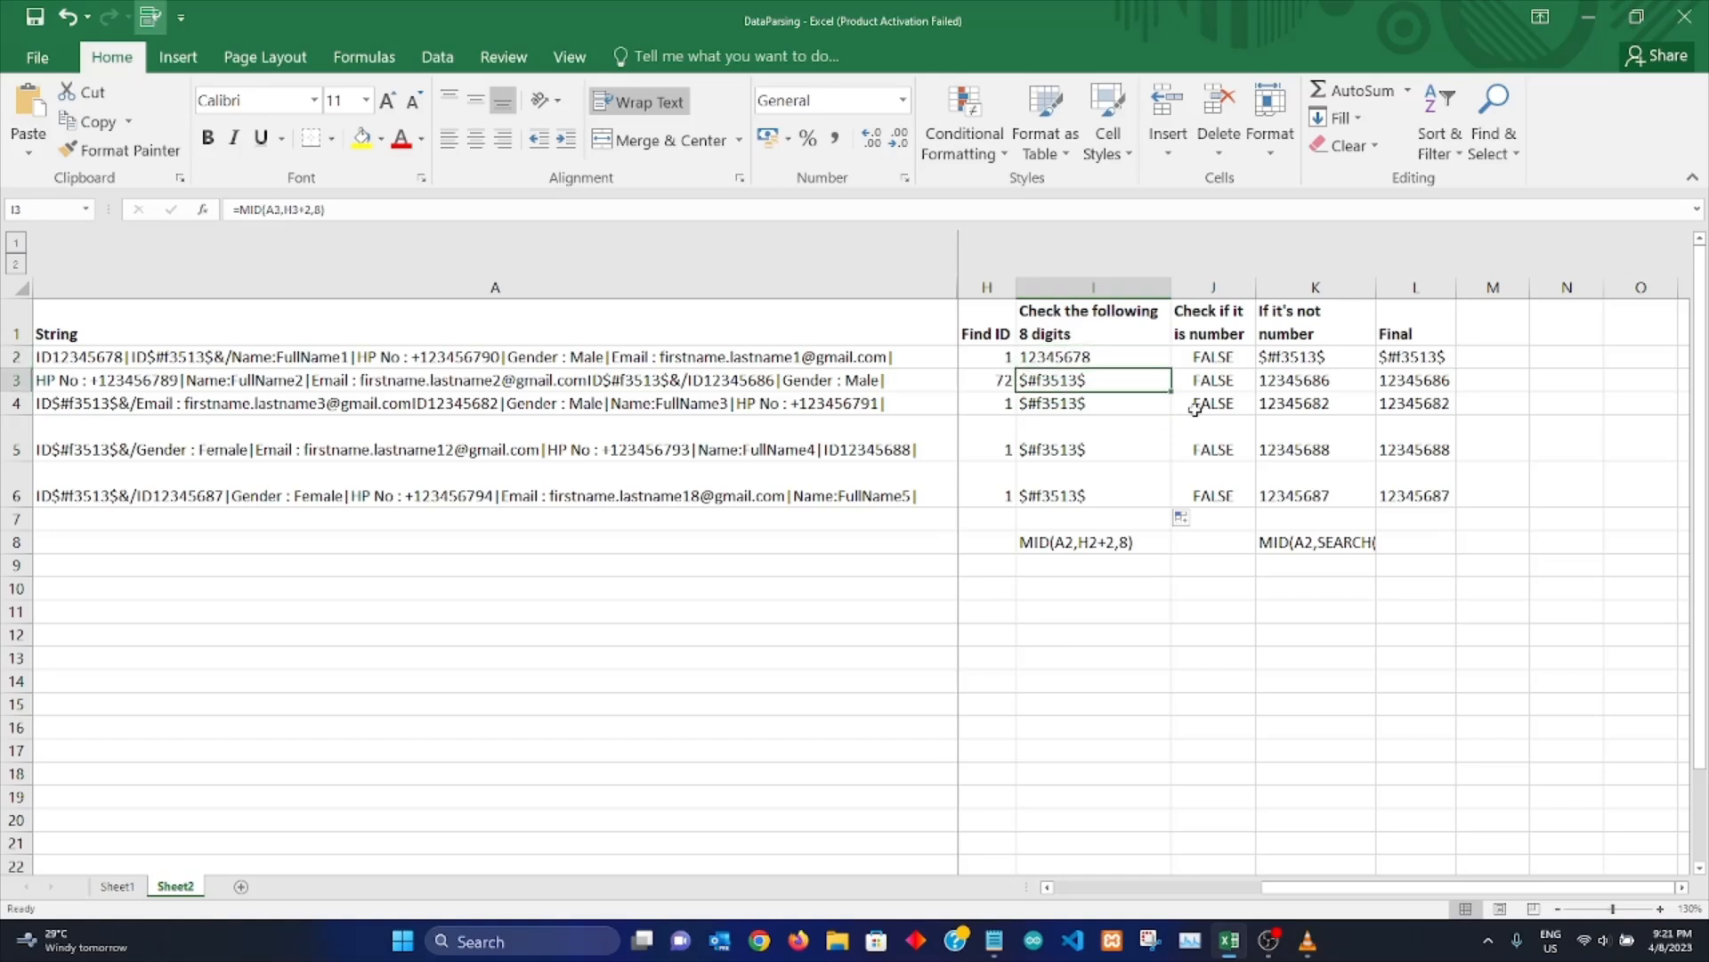
{"action": "key", "text": "Right"}
{"action": "key", "text": "Left"}
{"action": "key", "text": "Up"}
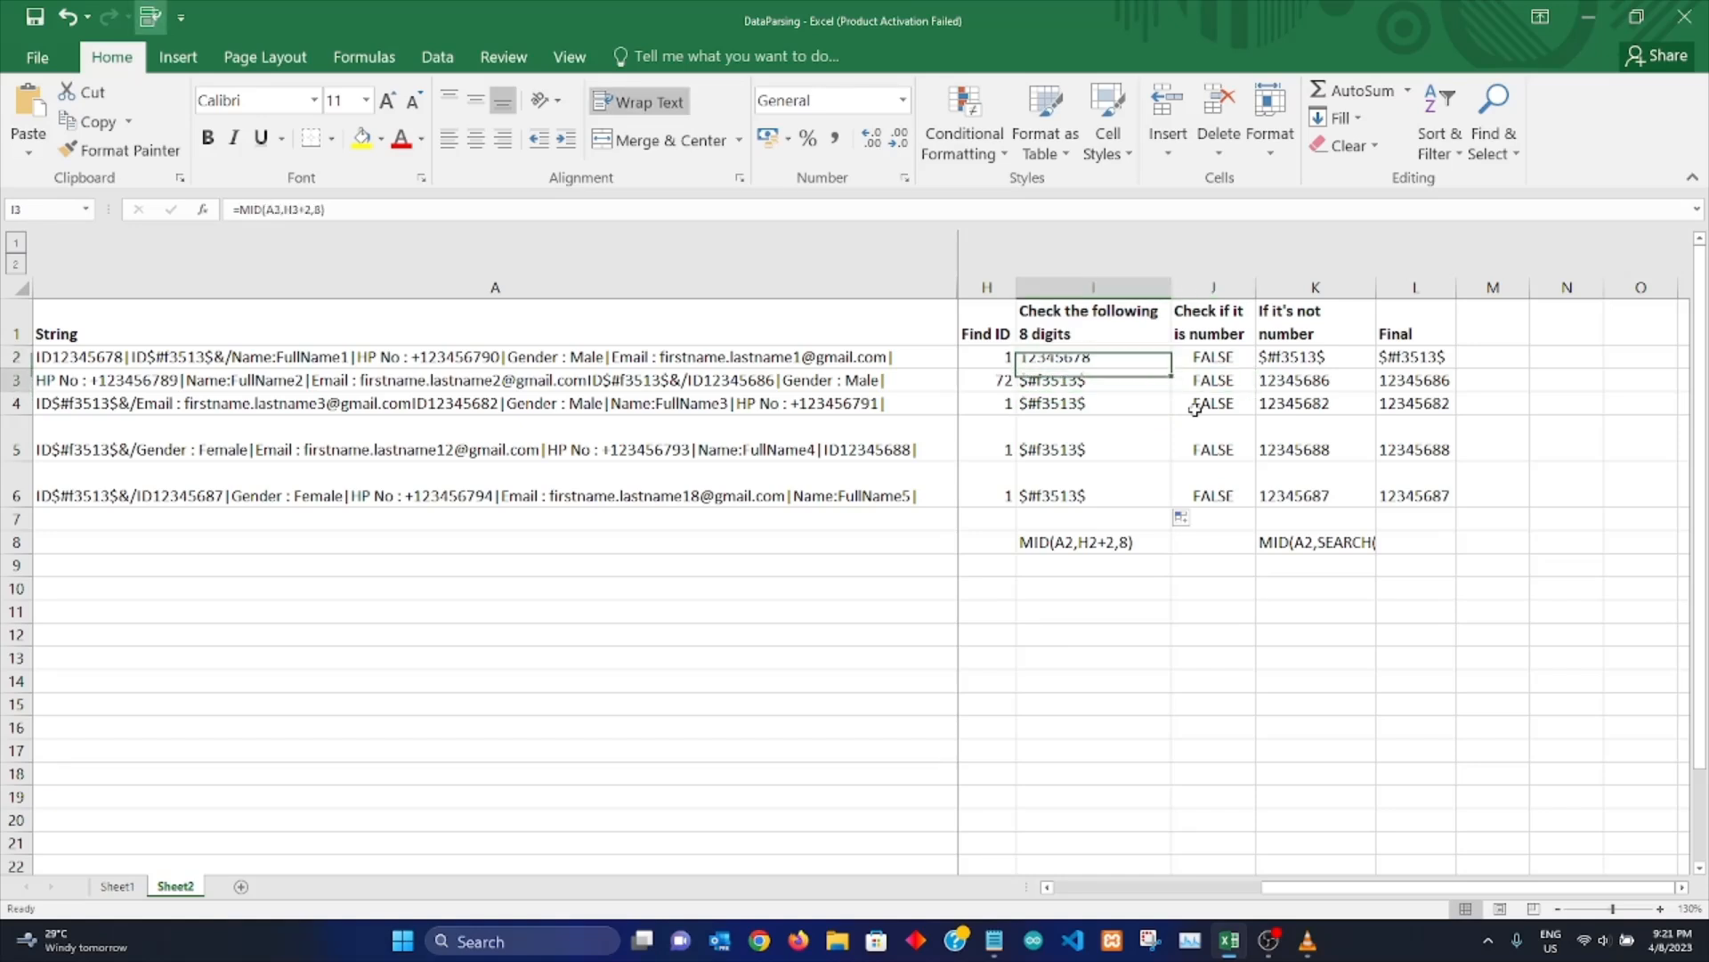
{"action": "key", "text": "Down"}
{"action": "key", "text": "Up"}
{"action": "key", "text": "Down"}
{"action": "key", "text": "Down"}
{"action": "key", "text": "Up"}
{"action": "key", "text": "Up"}
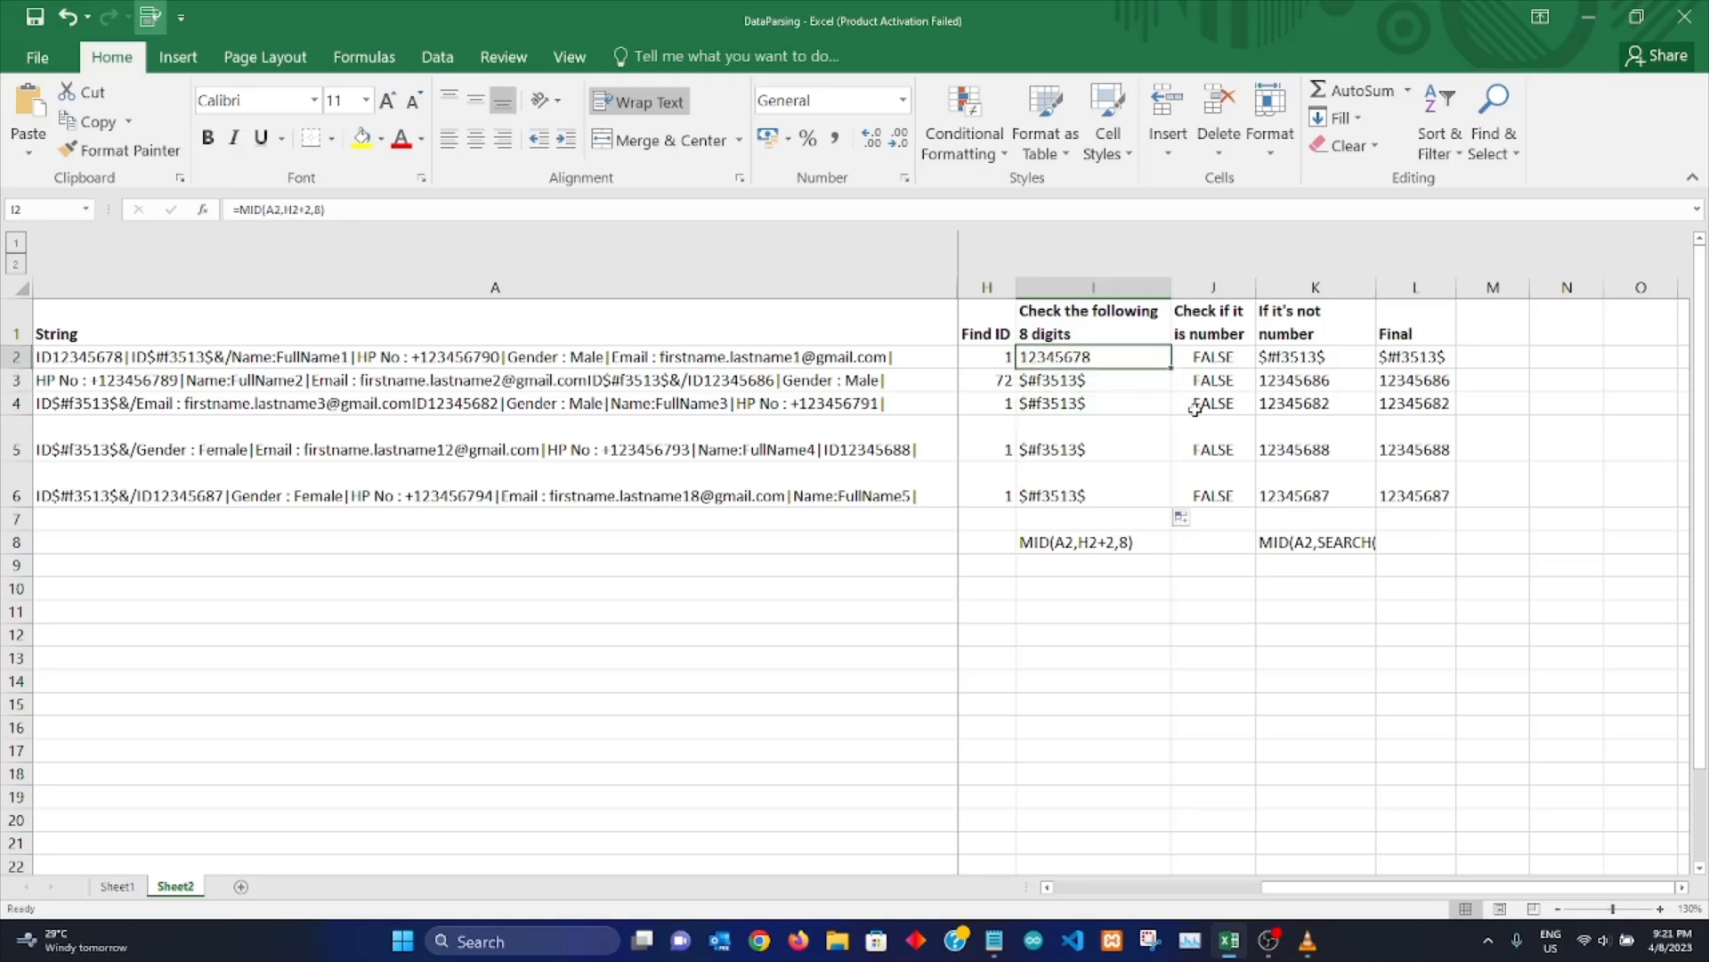
{"action": "key", "text": "Down"}
{"action": "key", "text": "Up"}
{"action": "key", "text": "Up"}
{"action": "key", "text": "Down"}
{"action": "key", "text": "Right"}
{"action": "key", "text": "Left"}
{"action": "key", "text": "shift+Down"}
{"action": "key", "text": "shift+Down"}
{"action": "key", "text": "shift+Down"}
{"action": "key", "text": "shift+Down"}
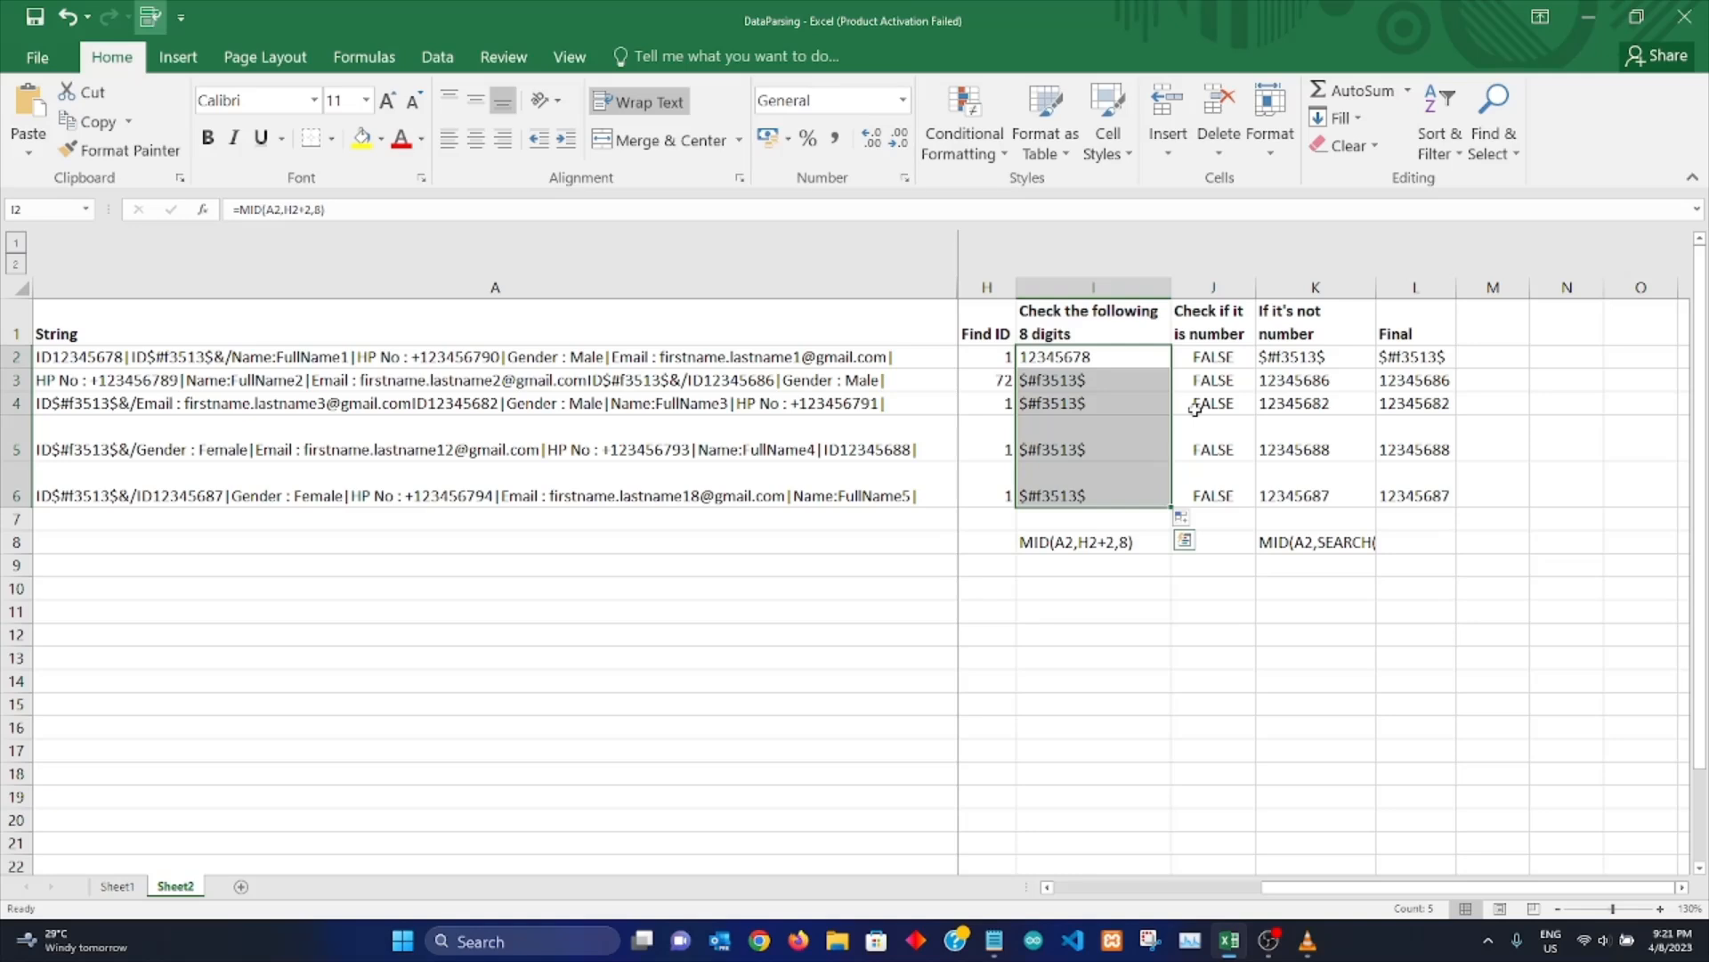
Step: Copy the MID results in I2:I6 and paste them back over the same cells as values only
{"action": "left_click", "coordinate": [1160, 567]}
{"action": "left_click_drag", "start_coordinate": [1084, 357], "coordinate": [1107, 495]}
{"action": "left_click_drag", "start_coordinate": [1102, 357], "coordinate": [1102, 480]}
{"action": "left_click_drag", "start_coordinate": [1129, 355], "coordinate": [1118, 496]}
{"action": "key", "text": "ctrl+c"}
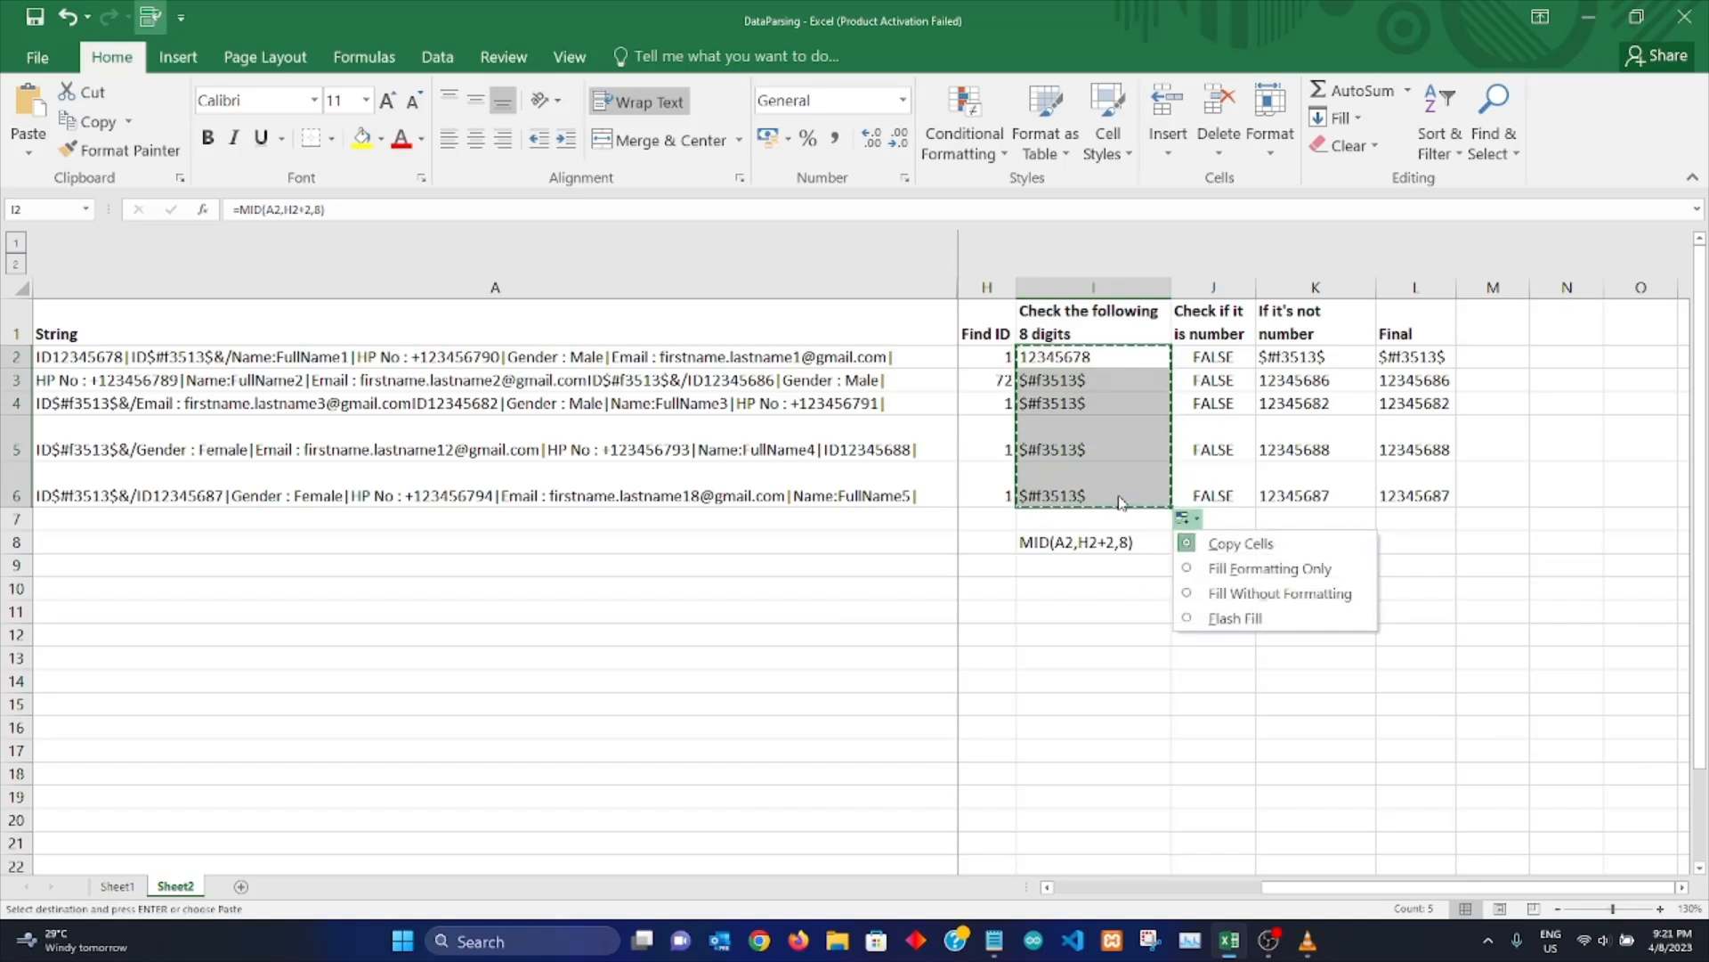
{"action": "left_click_drag", "start_coordinate": [1154, 642], "coordinate": [1154, 653]}
{"action": "left_click_drag", "start_coordinate": [1090, 357], "coordinate": [1104, 492]}
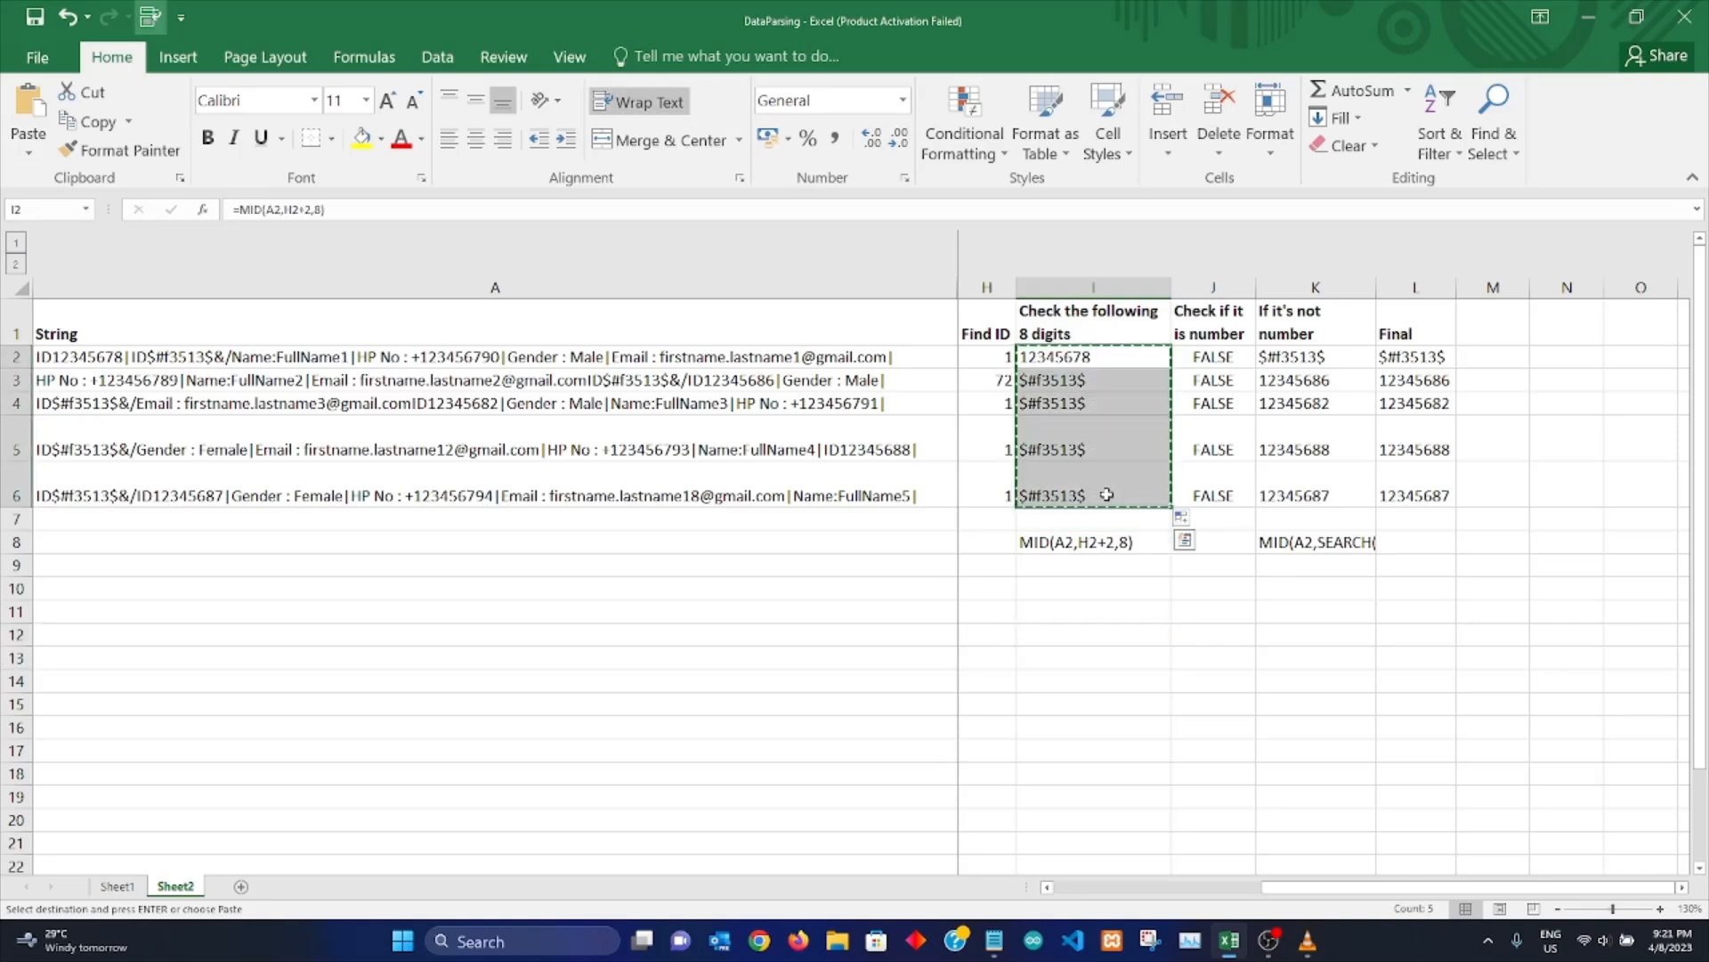
{"action": "left_click", "coordinate": [1190, 523]}
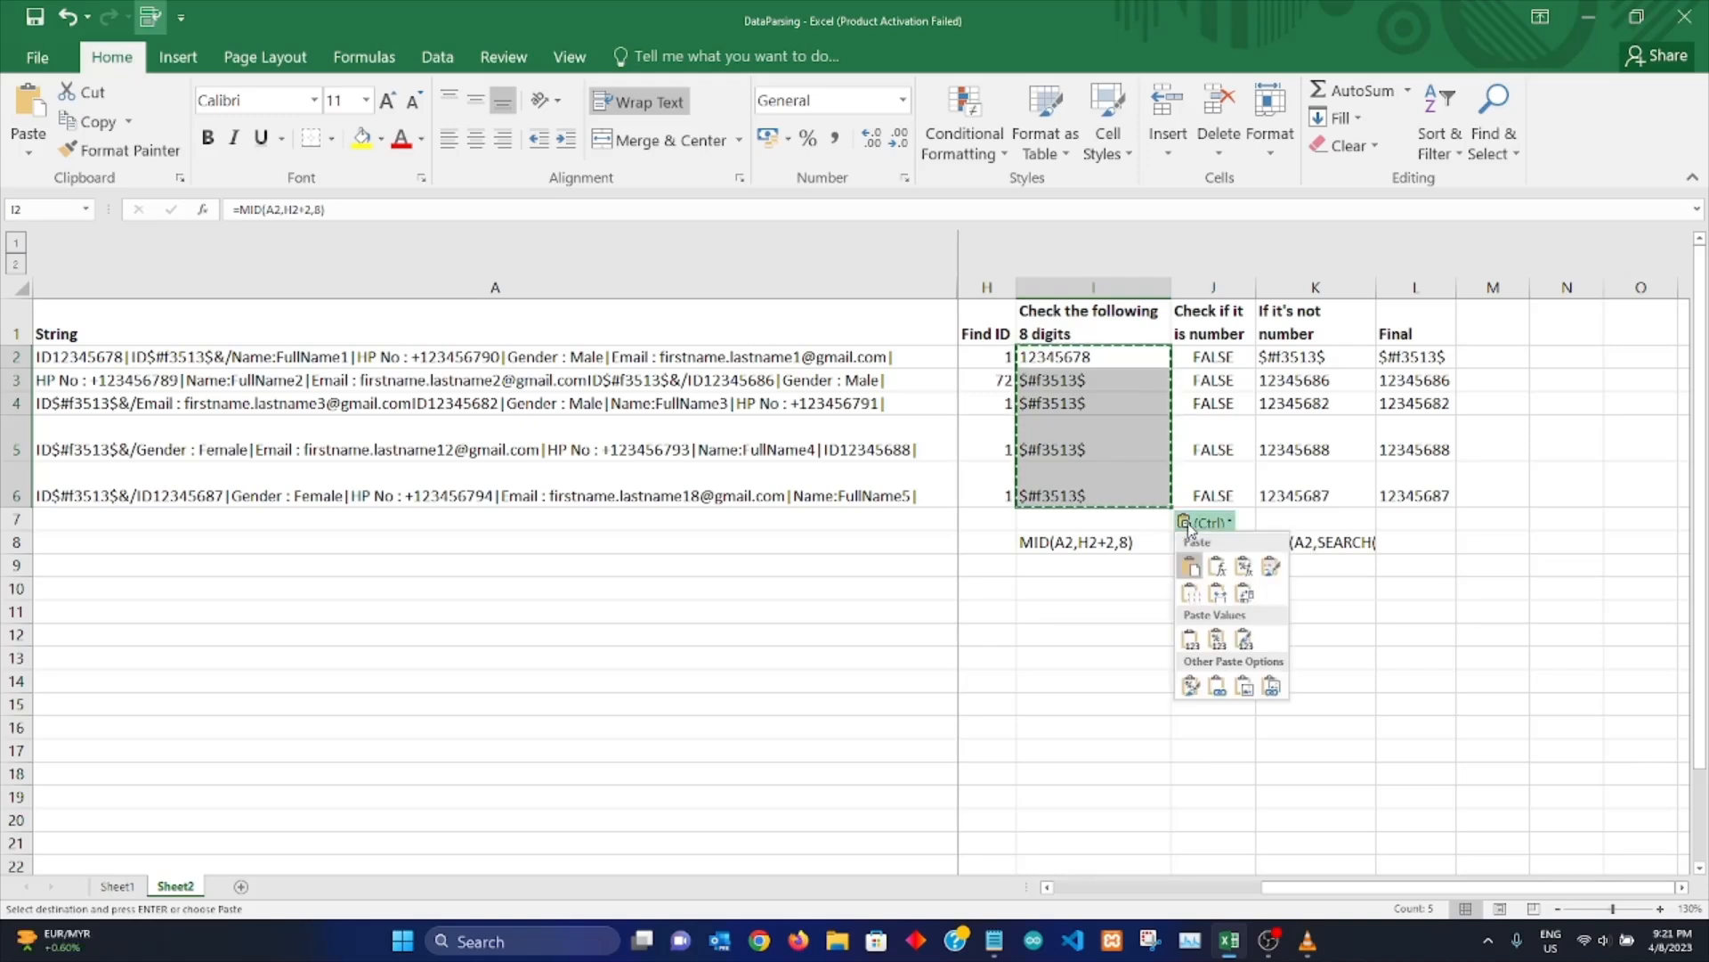
{"action": "left_click", "coordinate": [1191, 647]}
{"action": "left_click", "coordinate": [1088, 547]}
Step: Convert the digits stored as text in I2 to a number
{"action": "left_click", "coordinate": [1107, 337]}
{"action": "left_click", "coordinate": [1107, 355]}
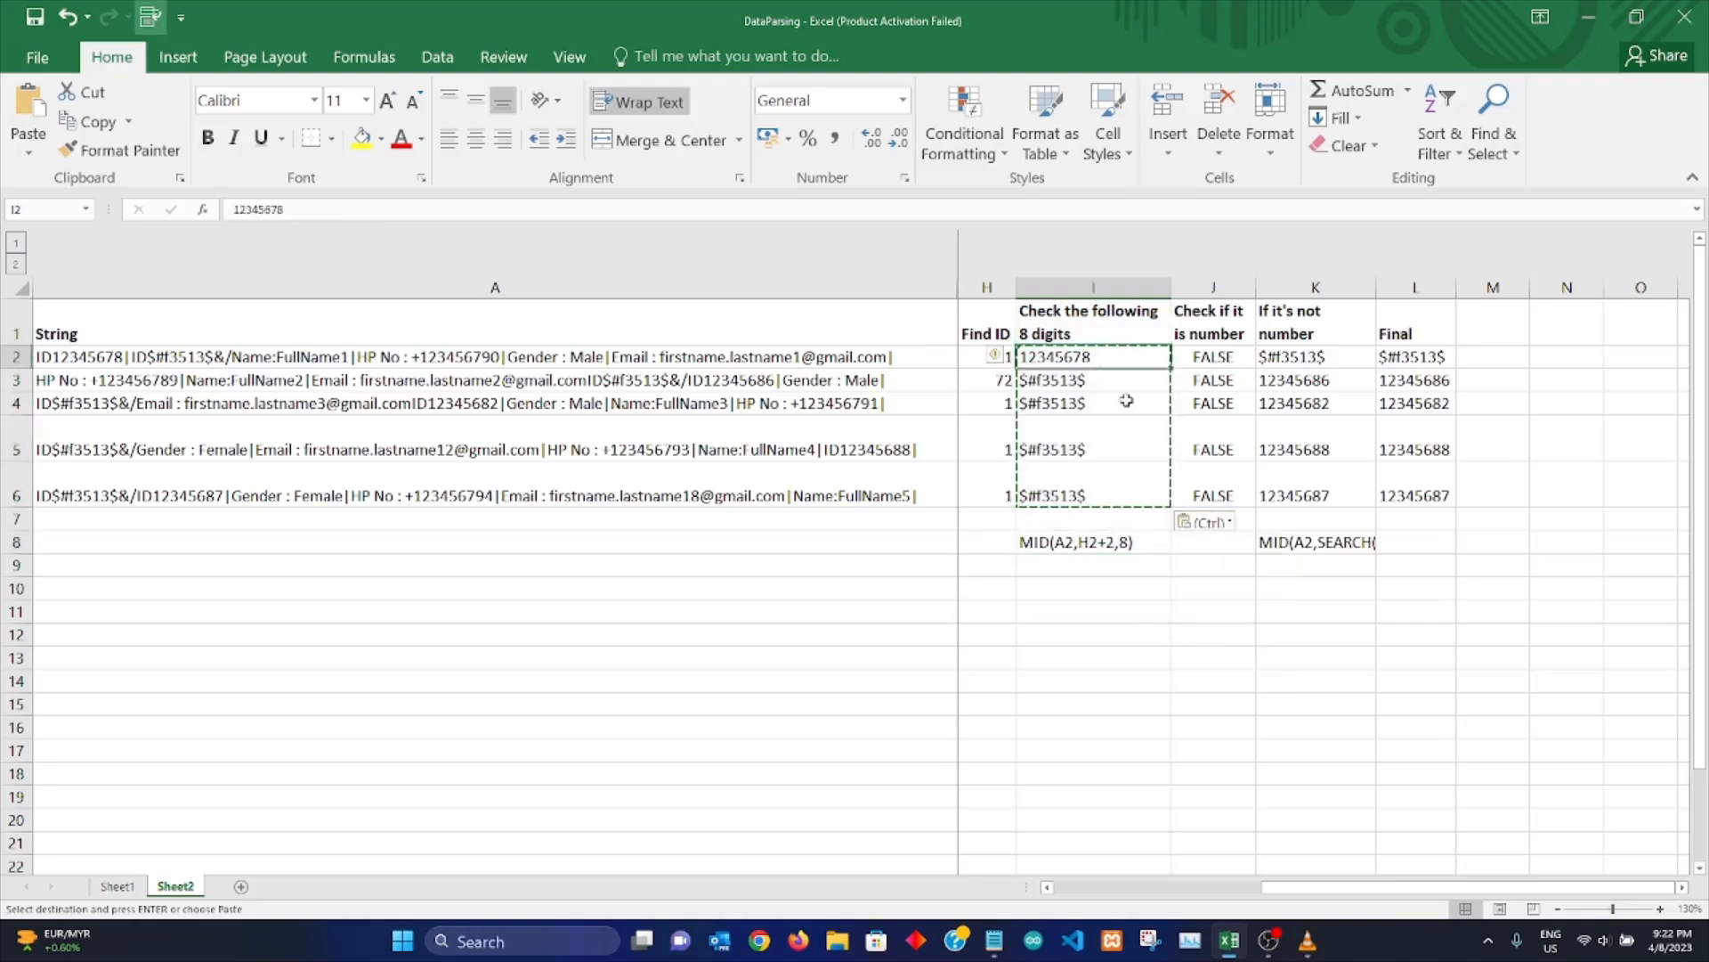
{"action": "left_click", "coordinate": [997, 356]}
{"action": "left_click", "coordinate": [1060, 411]}
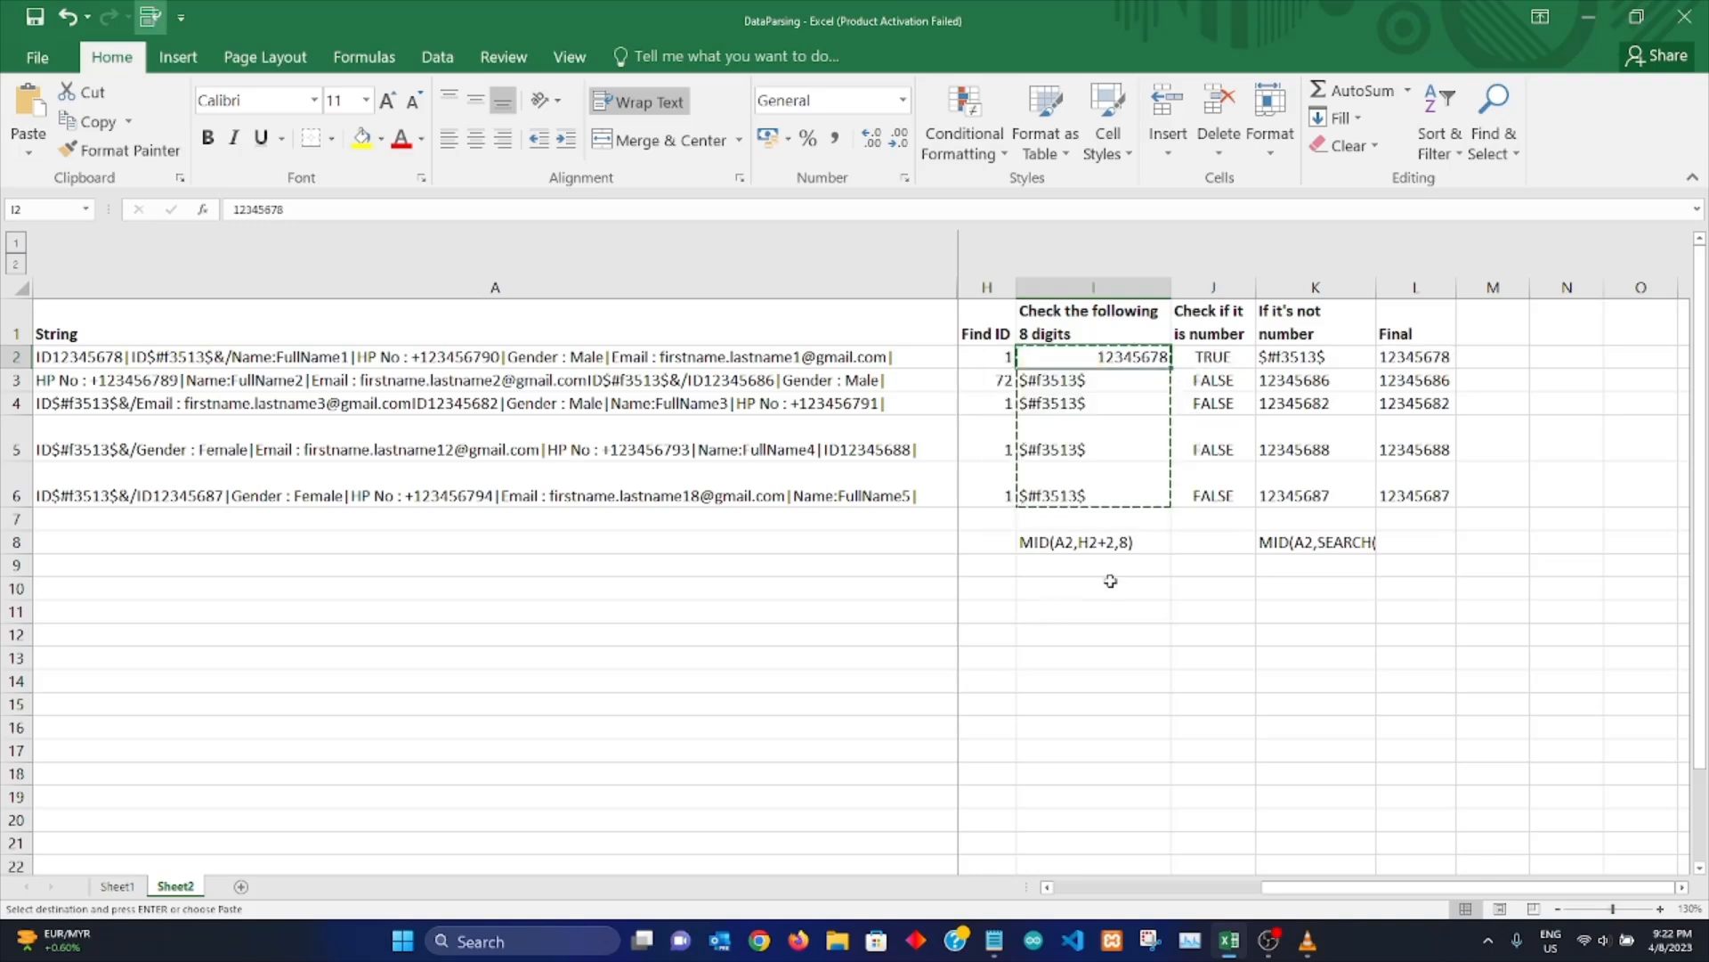
{"action": "left_click", "coordinate": [1126, 405]}
{"action": "left_click", "coordinate": [1079, 357]}
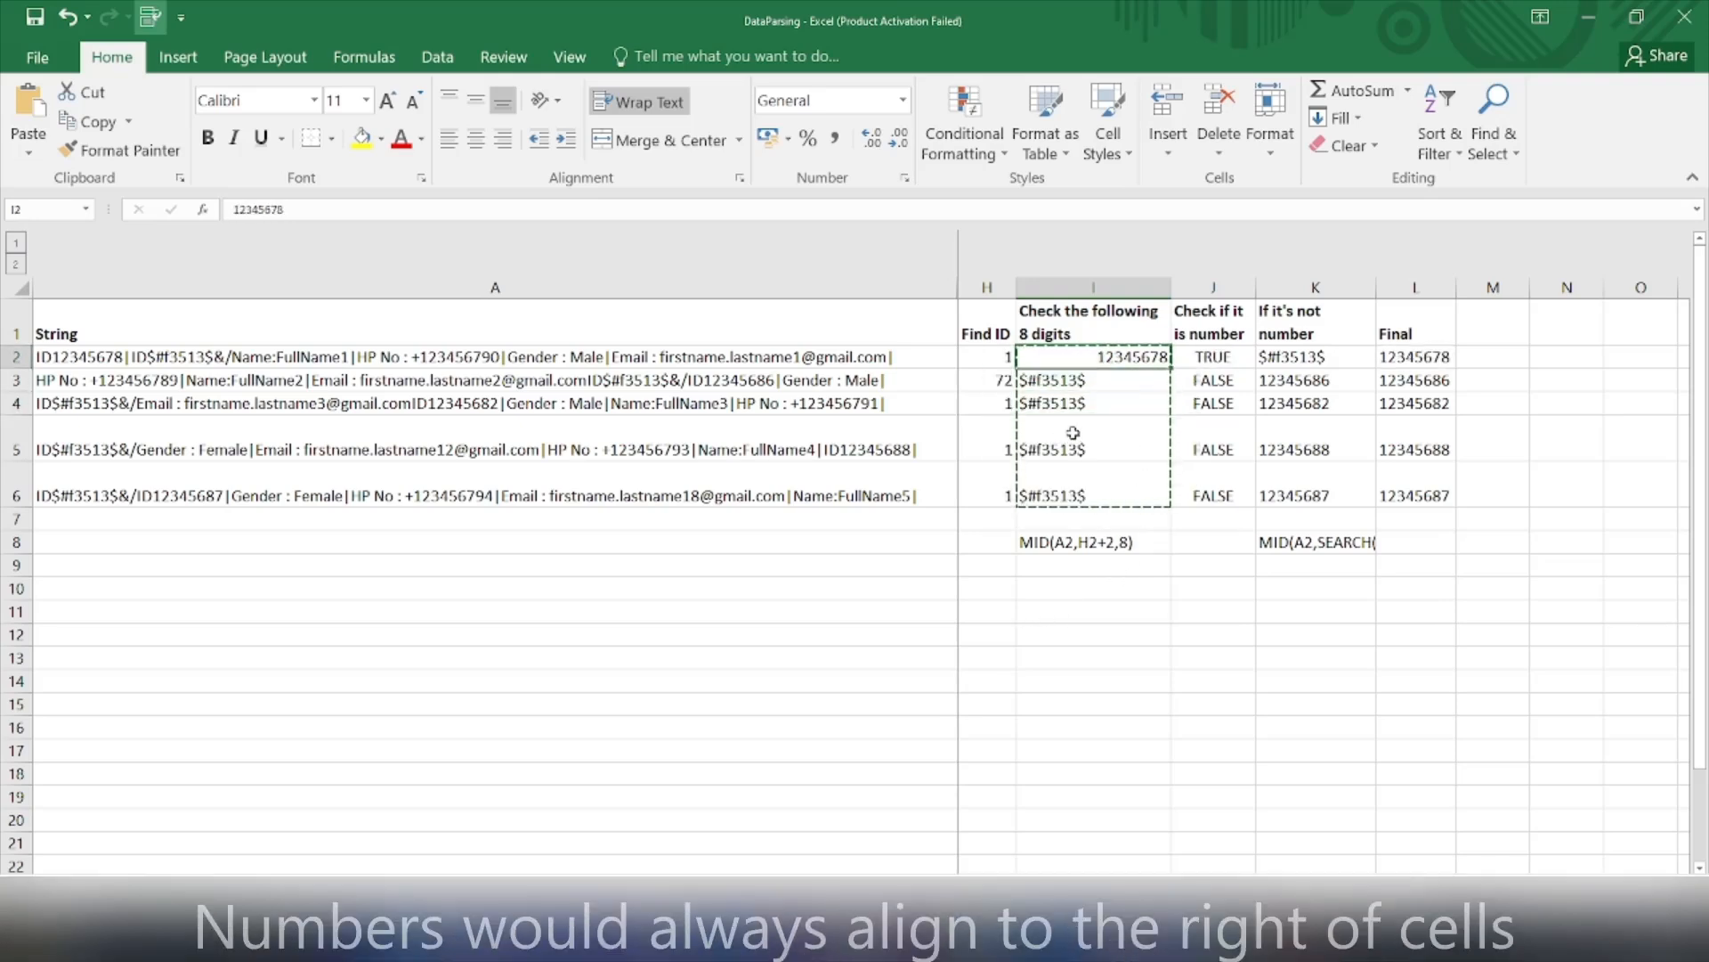
Step: Undo the number conversion in I2, convert the cell to a number again and clear the copy marquee
{"action": "key", "text": "ctrl+z"}
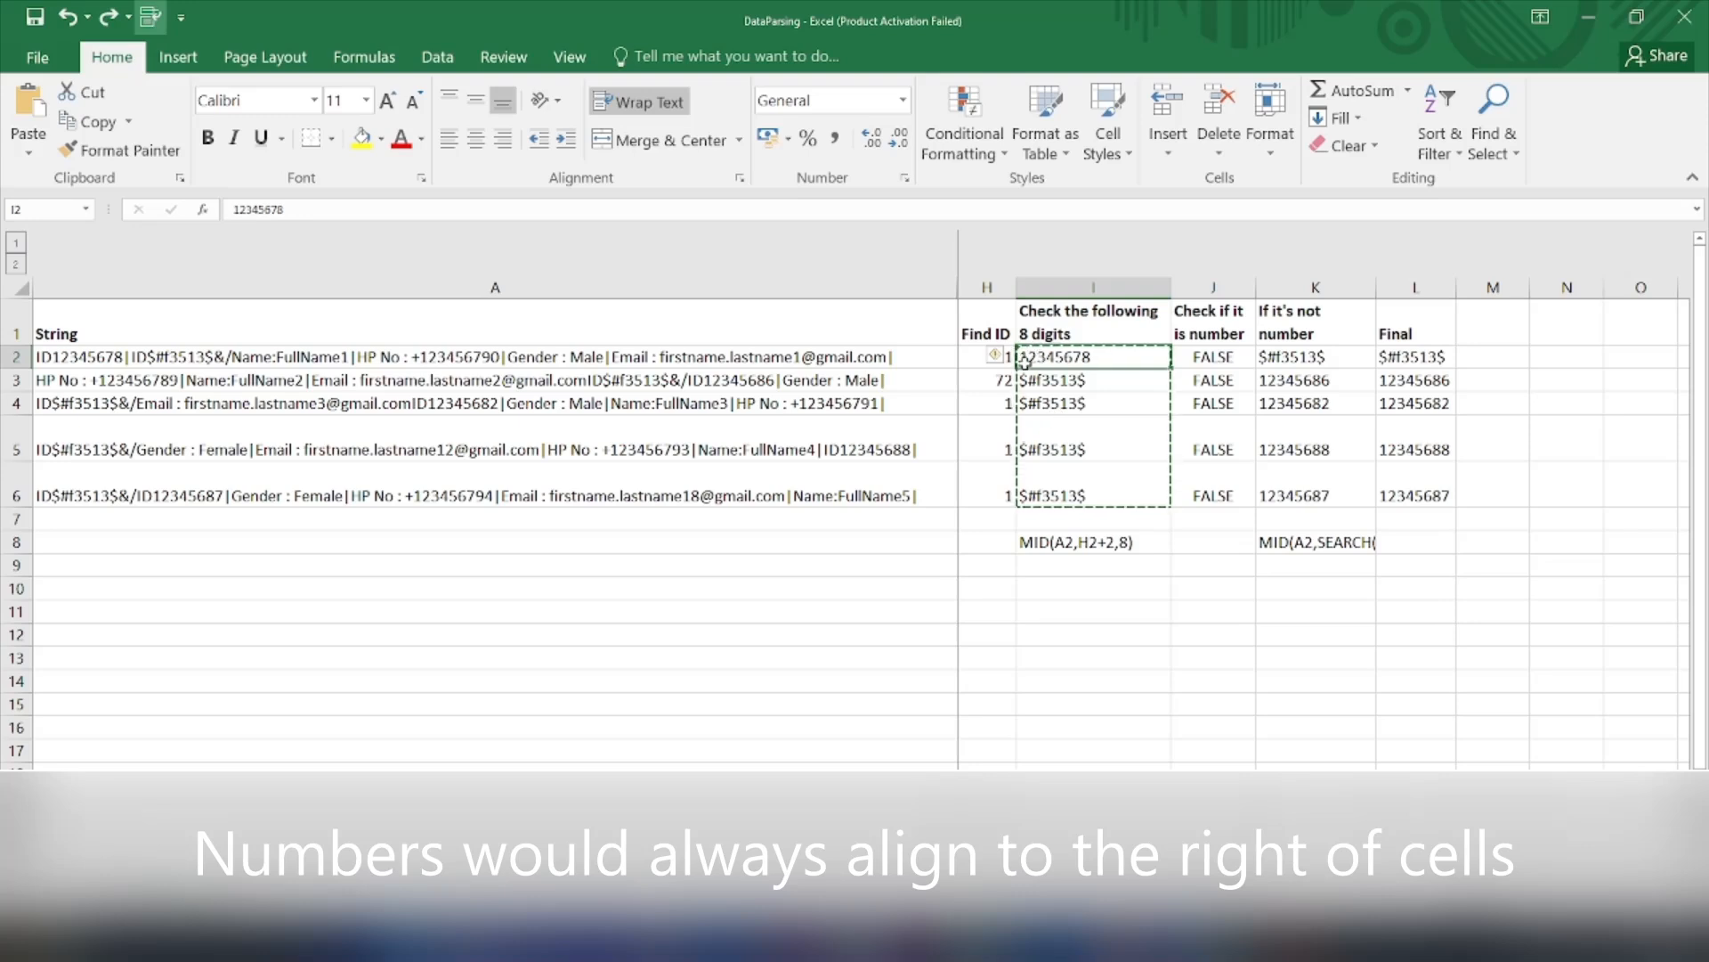
{"action": "left_click_drag", "start_coordinate": [1069, 357], "coordinate": [1073, 499]}
{"action": "left_click", "coordinate": [994, 356]}
{"action": "left_click", "coordinate": [1059, 407]}
{"action": "left_click", "coordinate": [1105, 673]}
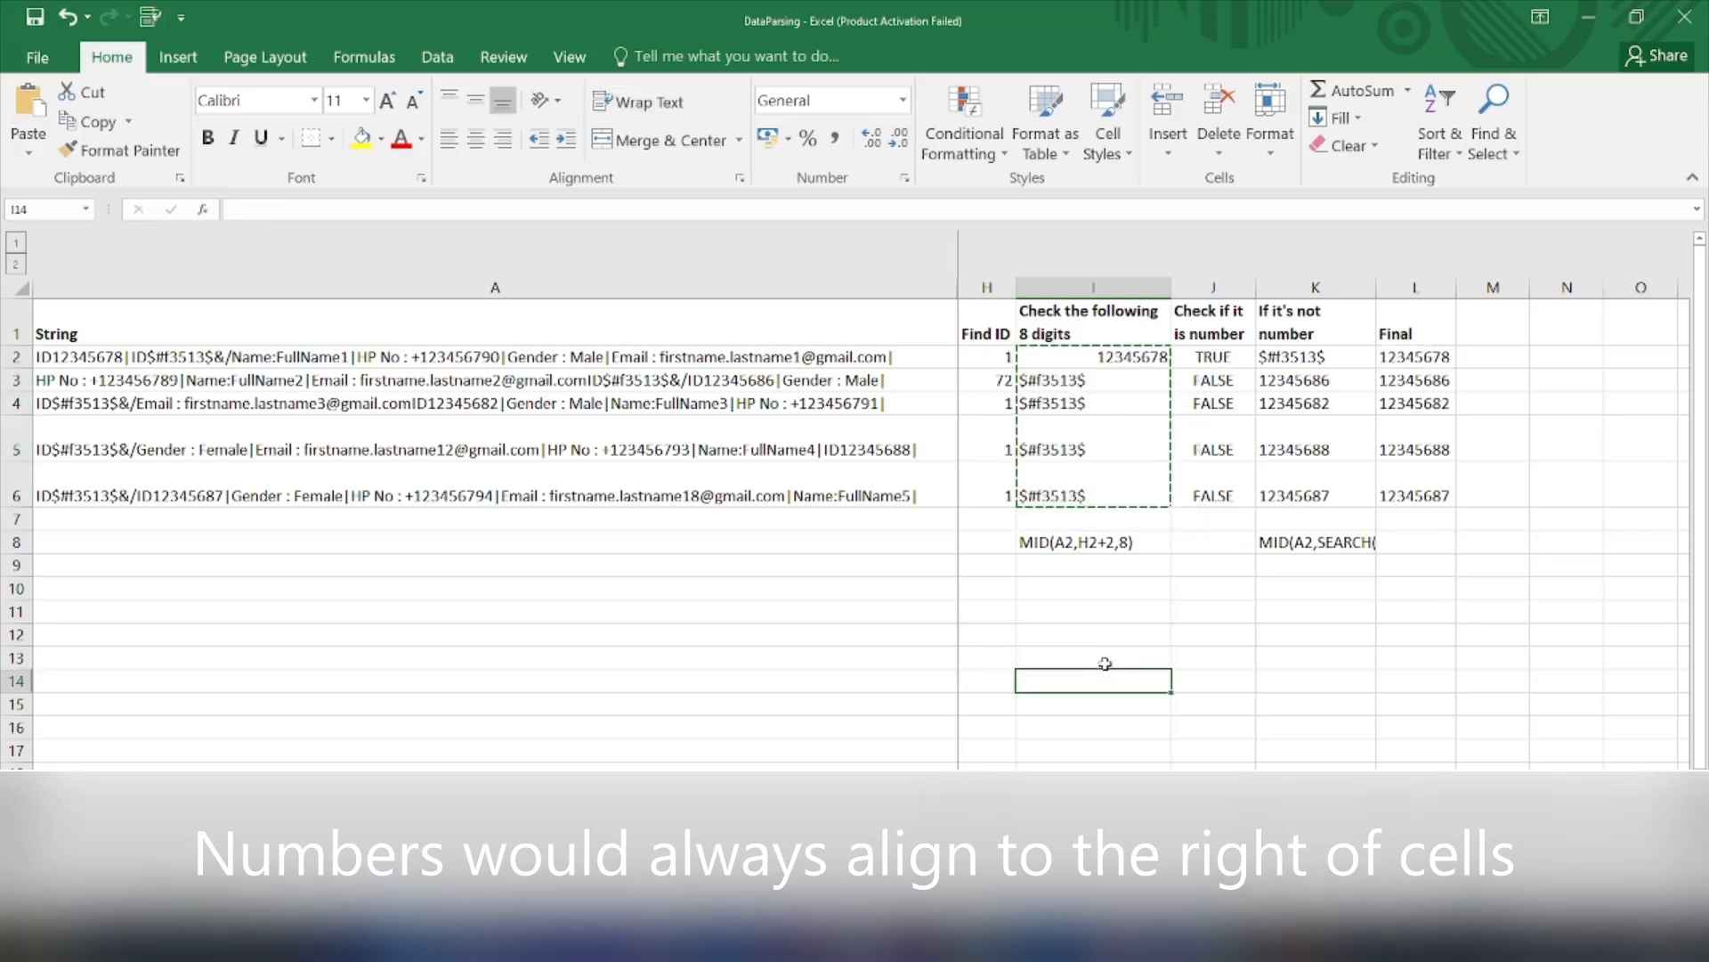
{"action": "left_click", "coordinate": [1102, 357]}
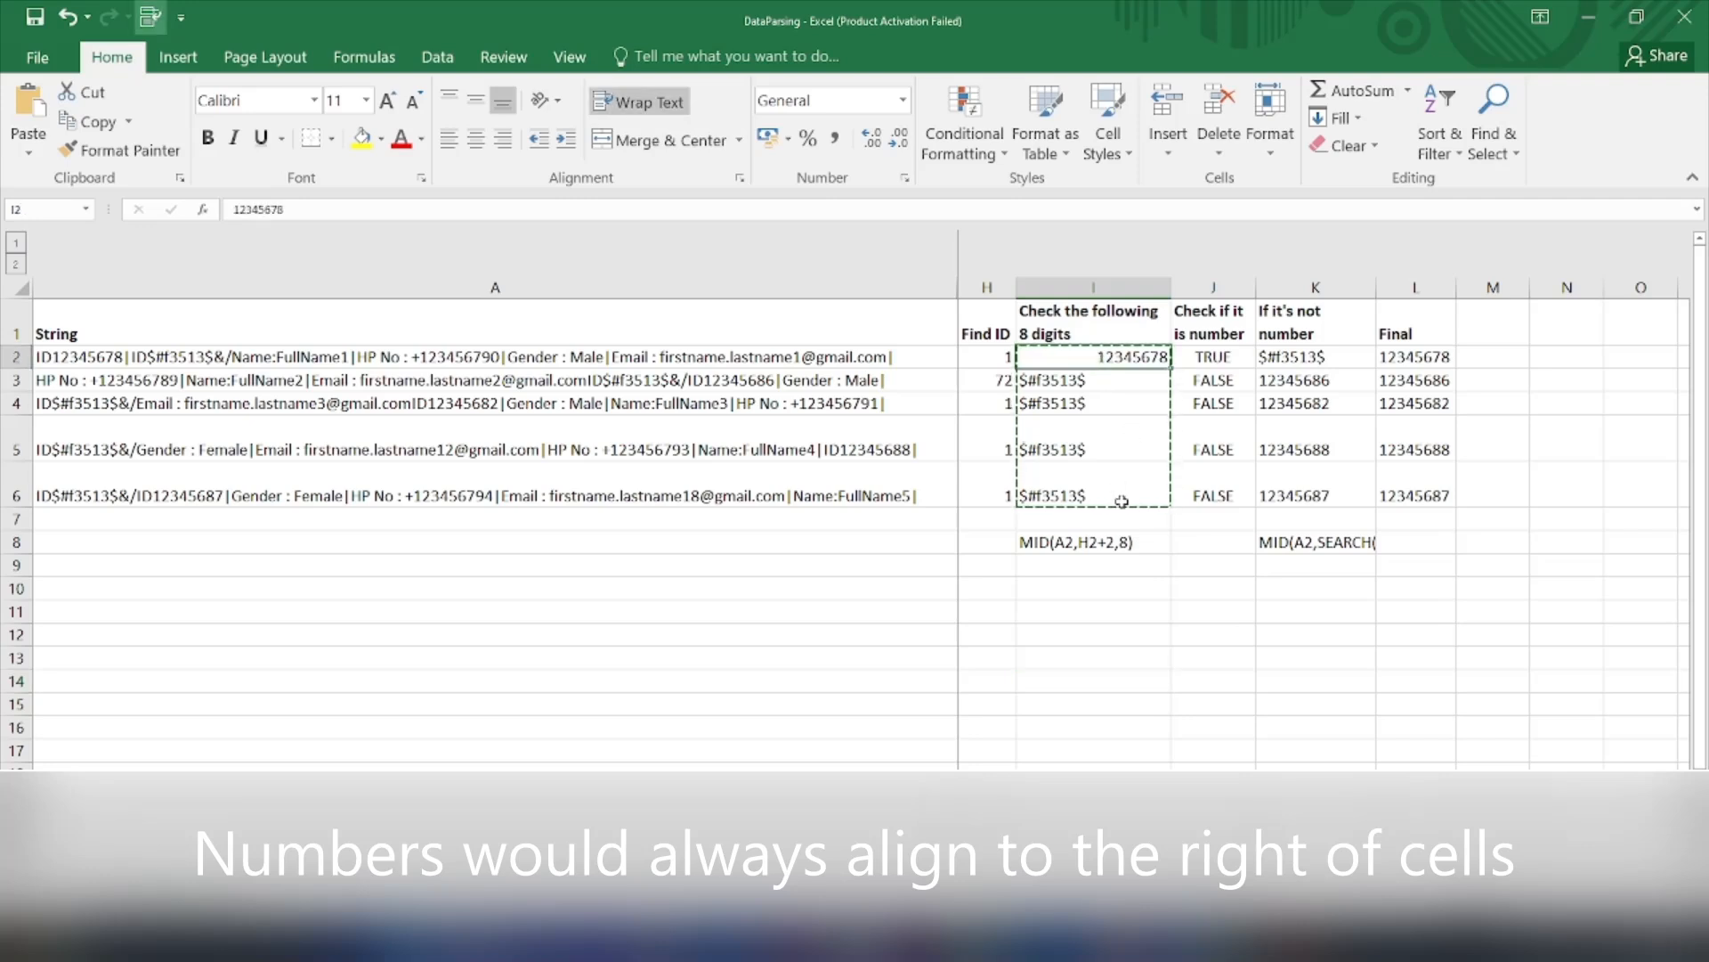
{"action": "key", "text": "Escape"}
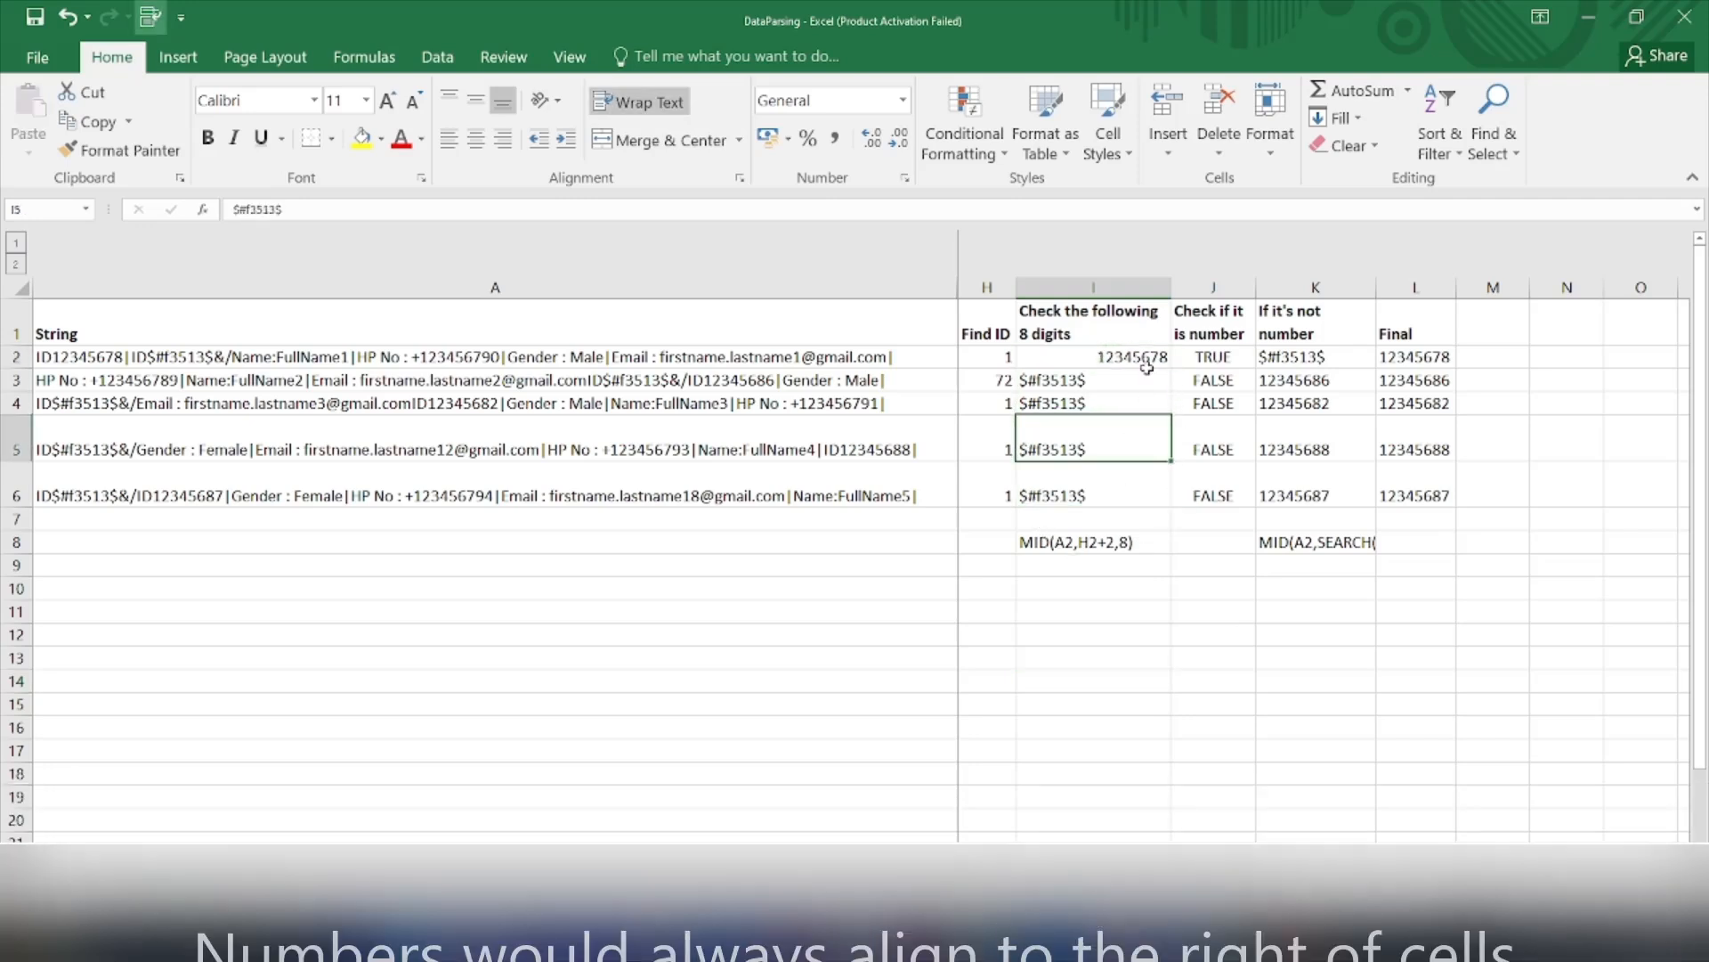
Step: Compare how the number in I2 and the text in I3:I6 align within their cells
{"action": "left_click_drag", "start_coordinate": [1139, 356], "coordinate": [1149, 502]}
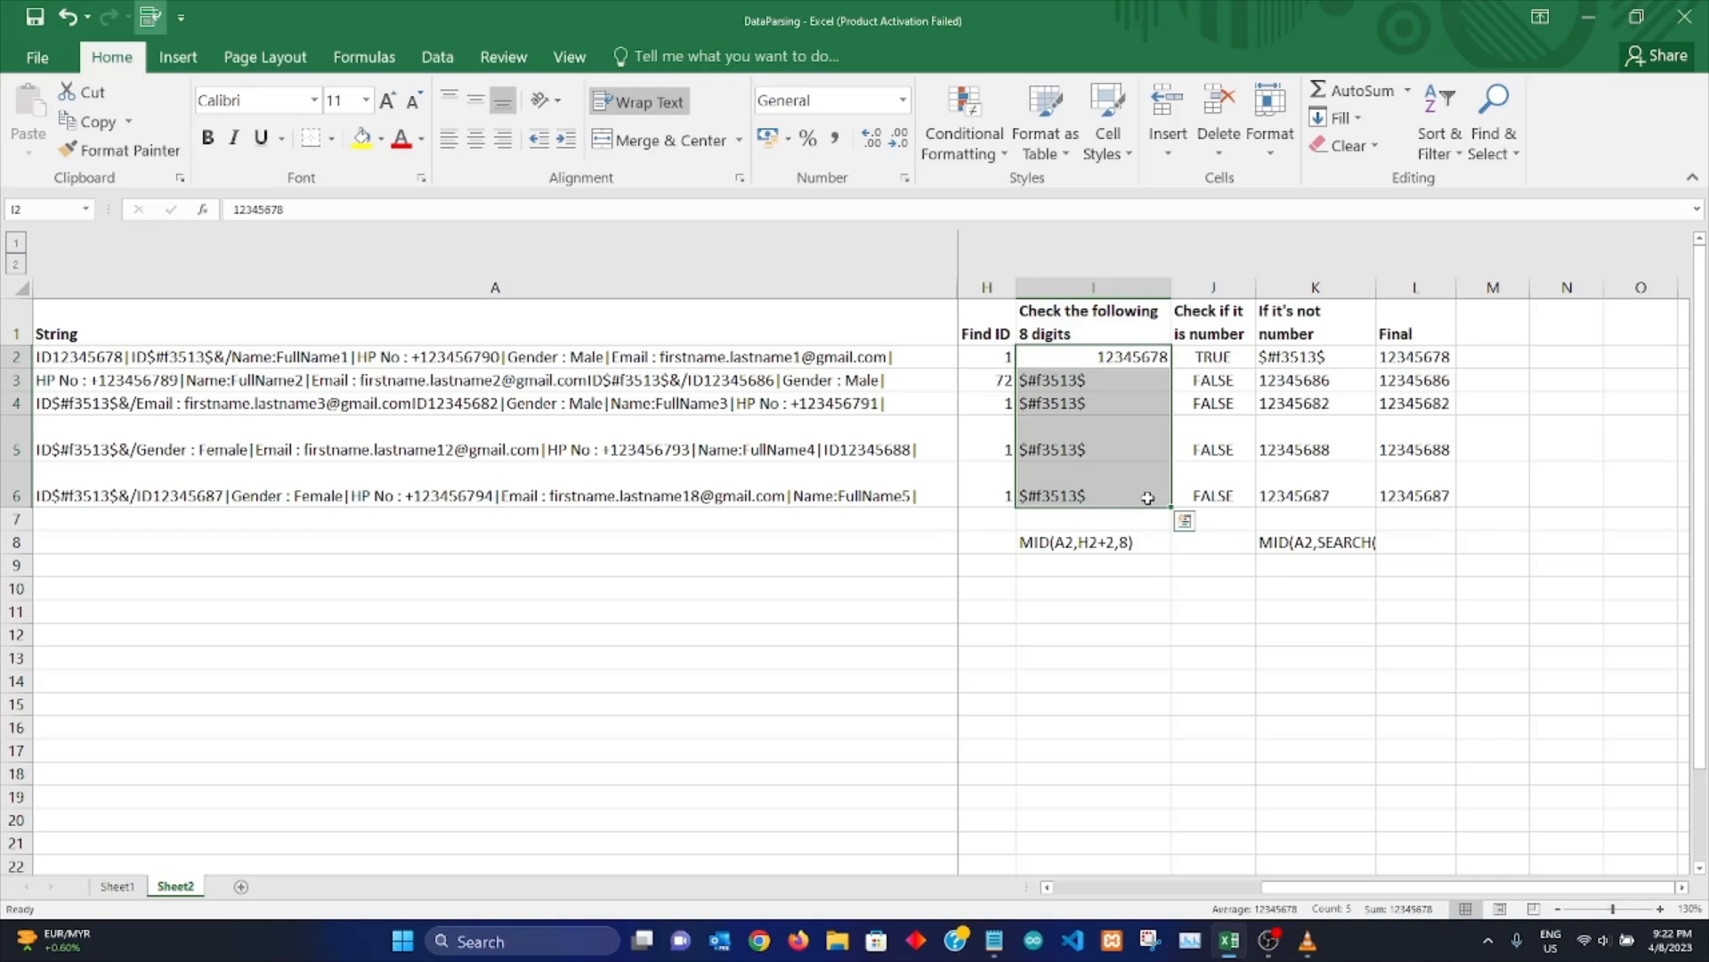
{"action": "left_click", "coordinate": [1148, 357]}
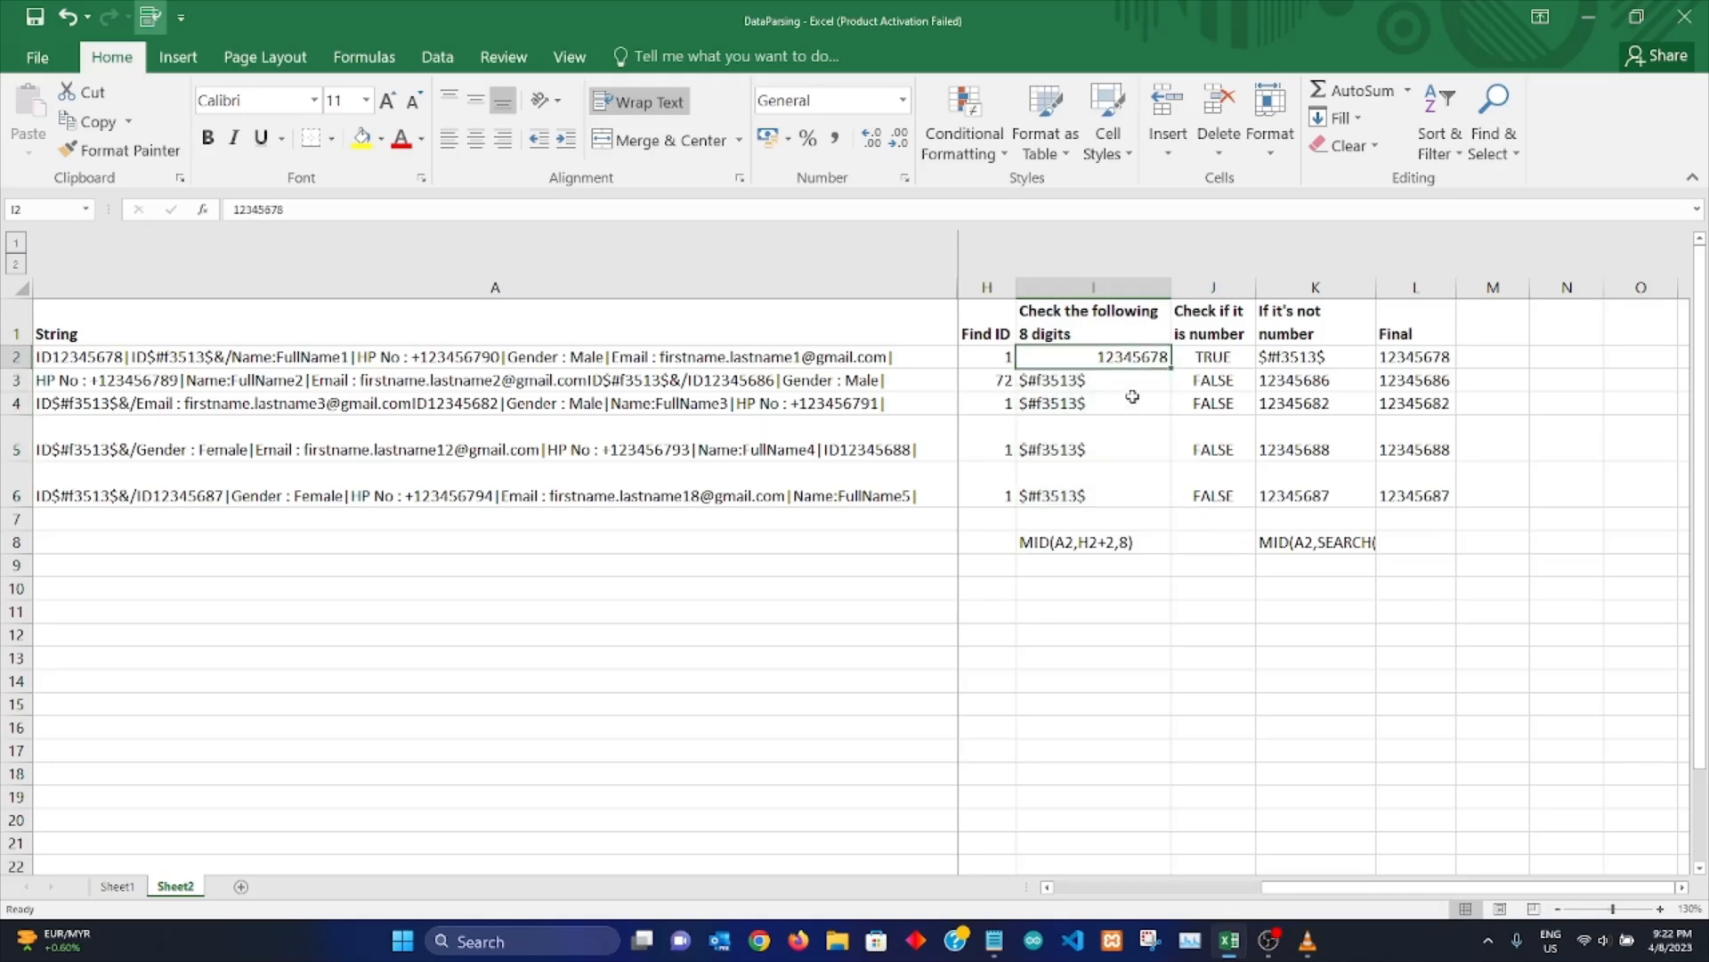
{"action": "left_click", "coordinate": [1122, 496], "text": "shift"}
{"action": "left_click", "coordinate": [1097, 418]}
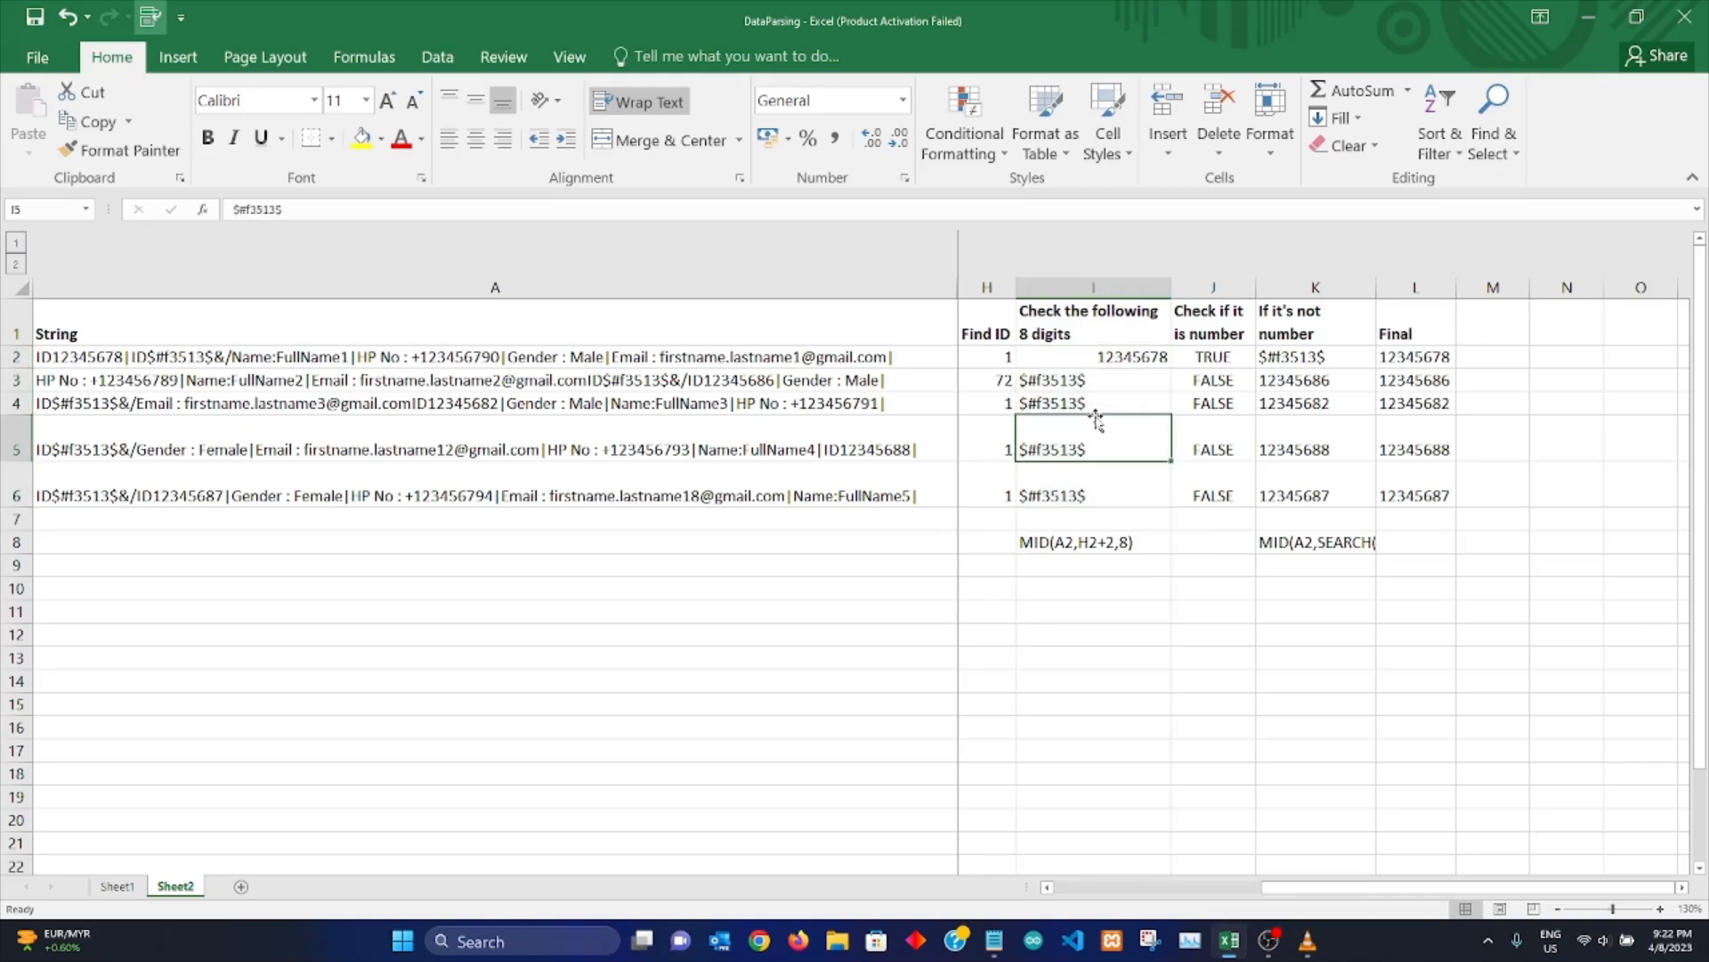
Step: Undo back to the MID formulas in I2:I6, copy them and paste them back over the same cells as values only
{"action": "key", "text": "ctrl+z"}
{"action": "key", "text": "ctrl+c"}
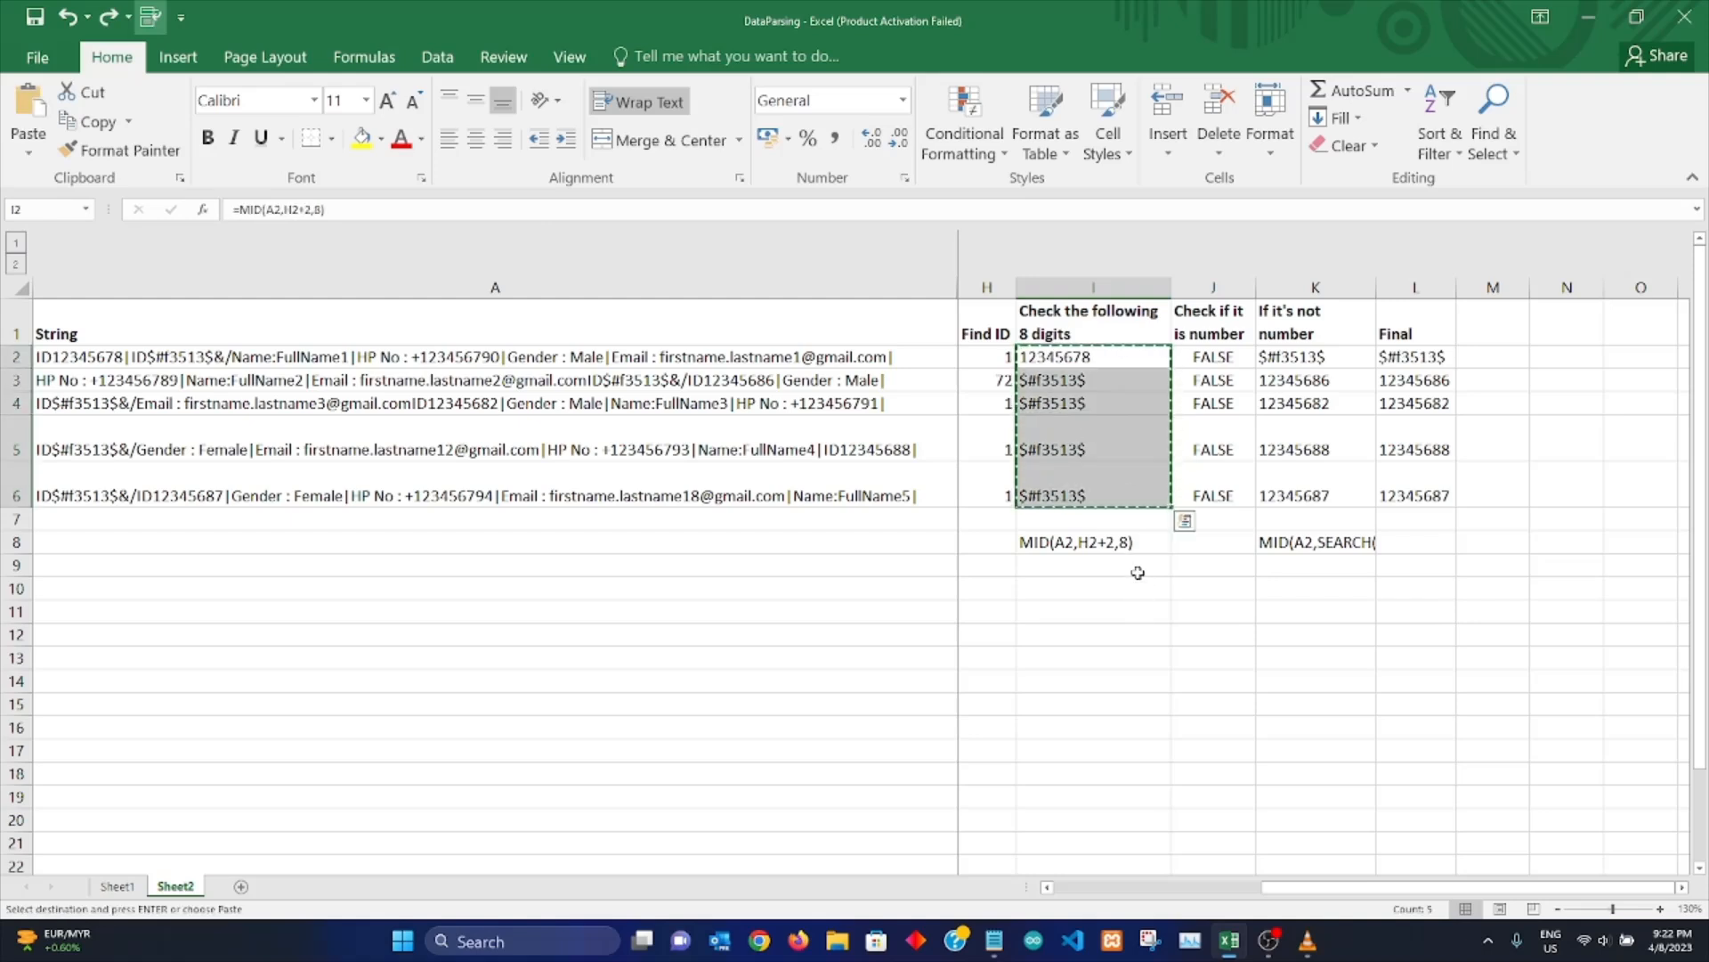
{"action": "left_click", "coordinate": [1114, 359]}
{"action": "left_click_drag", "start_coordinate": [1132, 358], "coordinate": [1141, 488]}
{"action": "left_click", "coordinate": [1127, 338]}
{"action": "left_click", "coordinate": [1131, 360]}
{"action": "key", "text": "ctrl+shift+Down"}
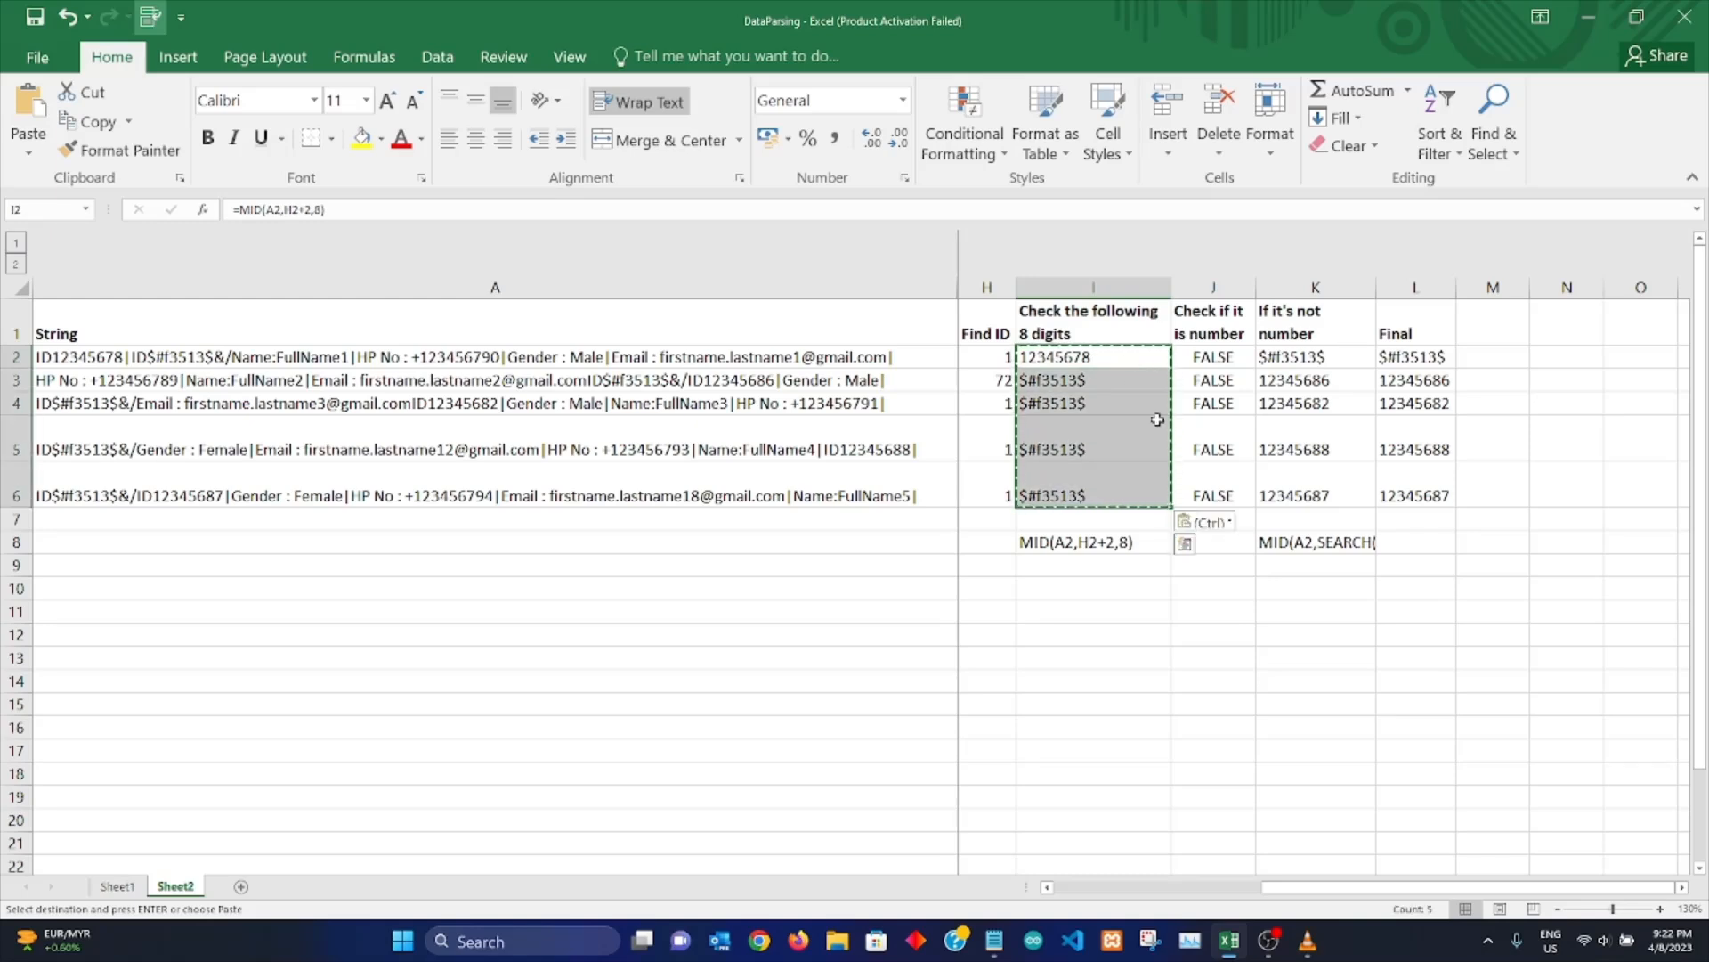
{"action": "left_click", "coordinate": [1193, 522]}
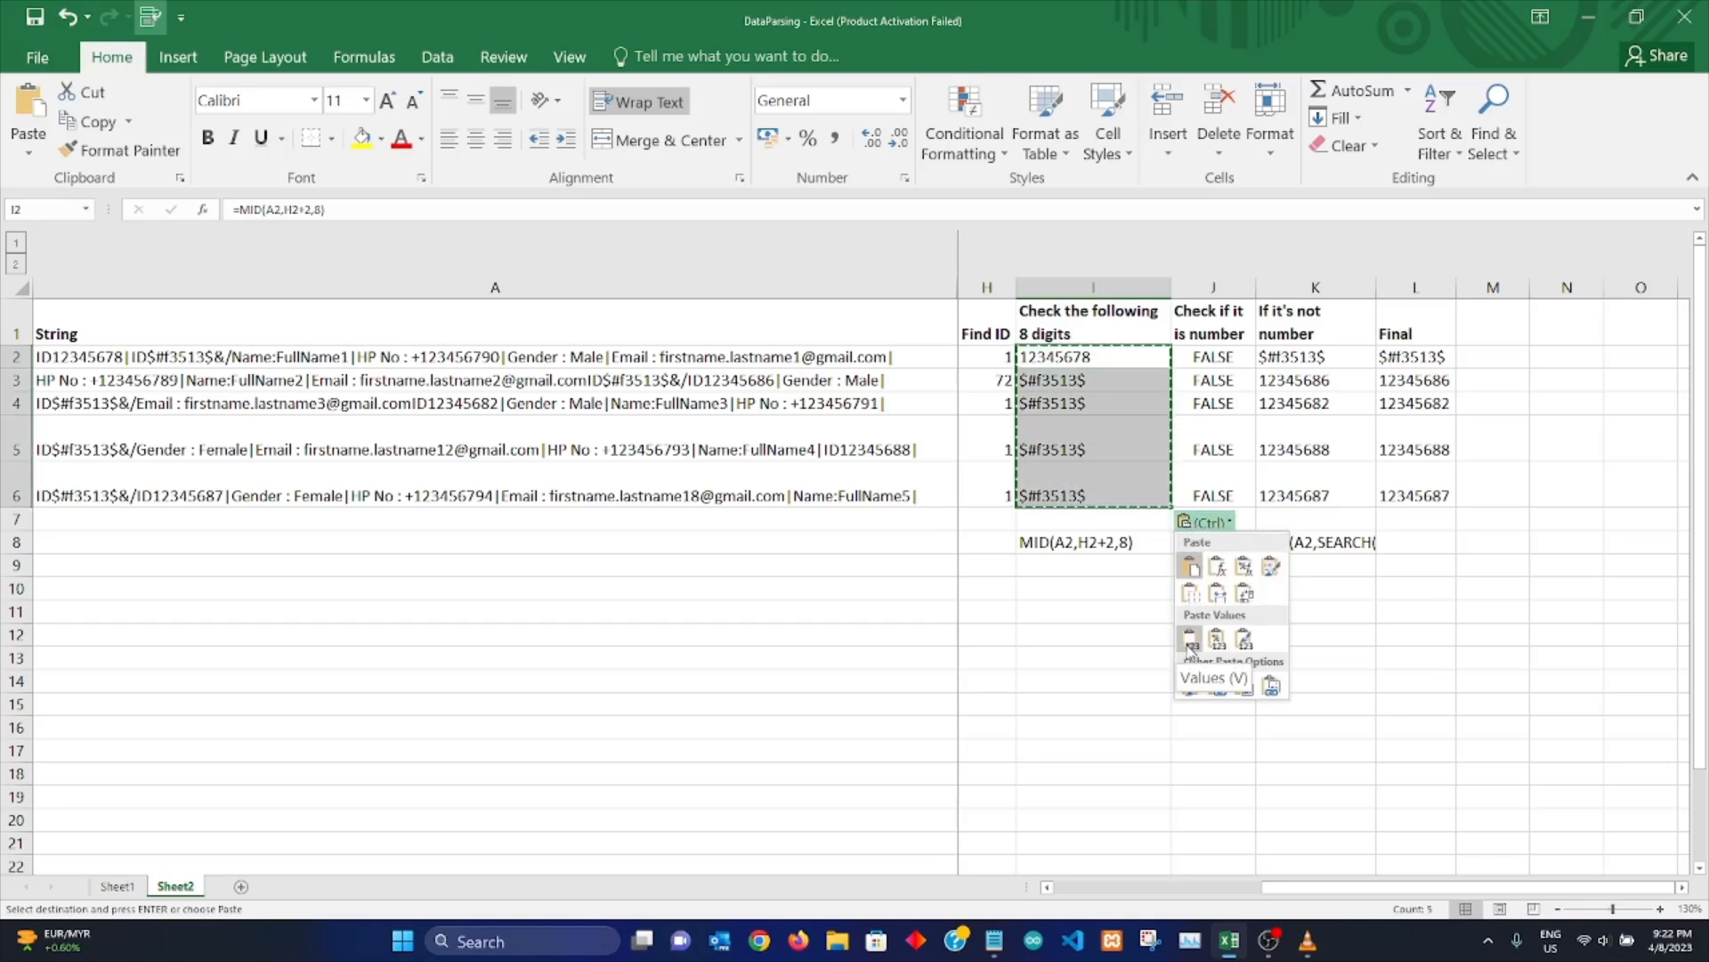
{"action": "left_click", "coordinate": [1186, 643]}
Step: Convert the number stored as text in I2 to a real number and clear the copy marquee
{"action": "left_click", "coordinate": [998, 357]}
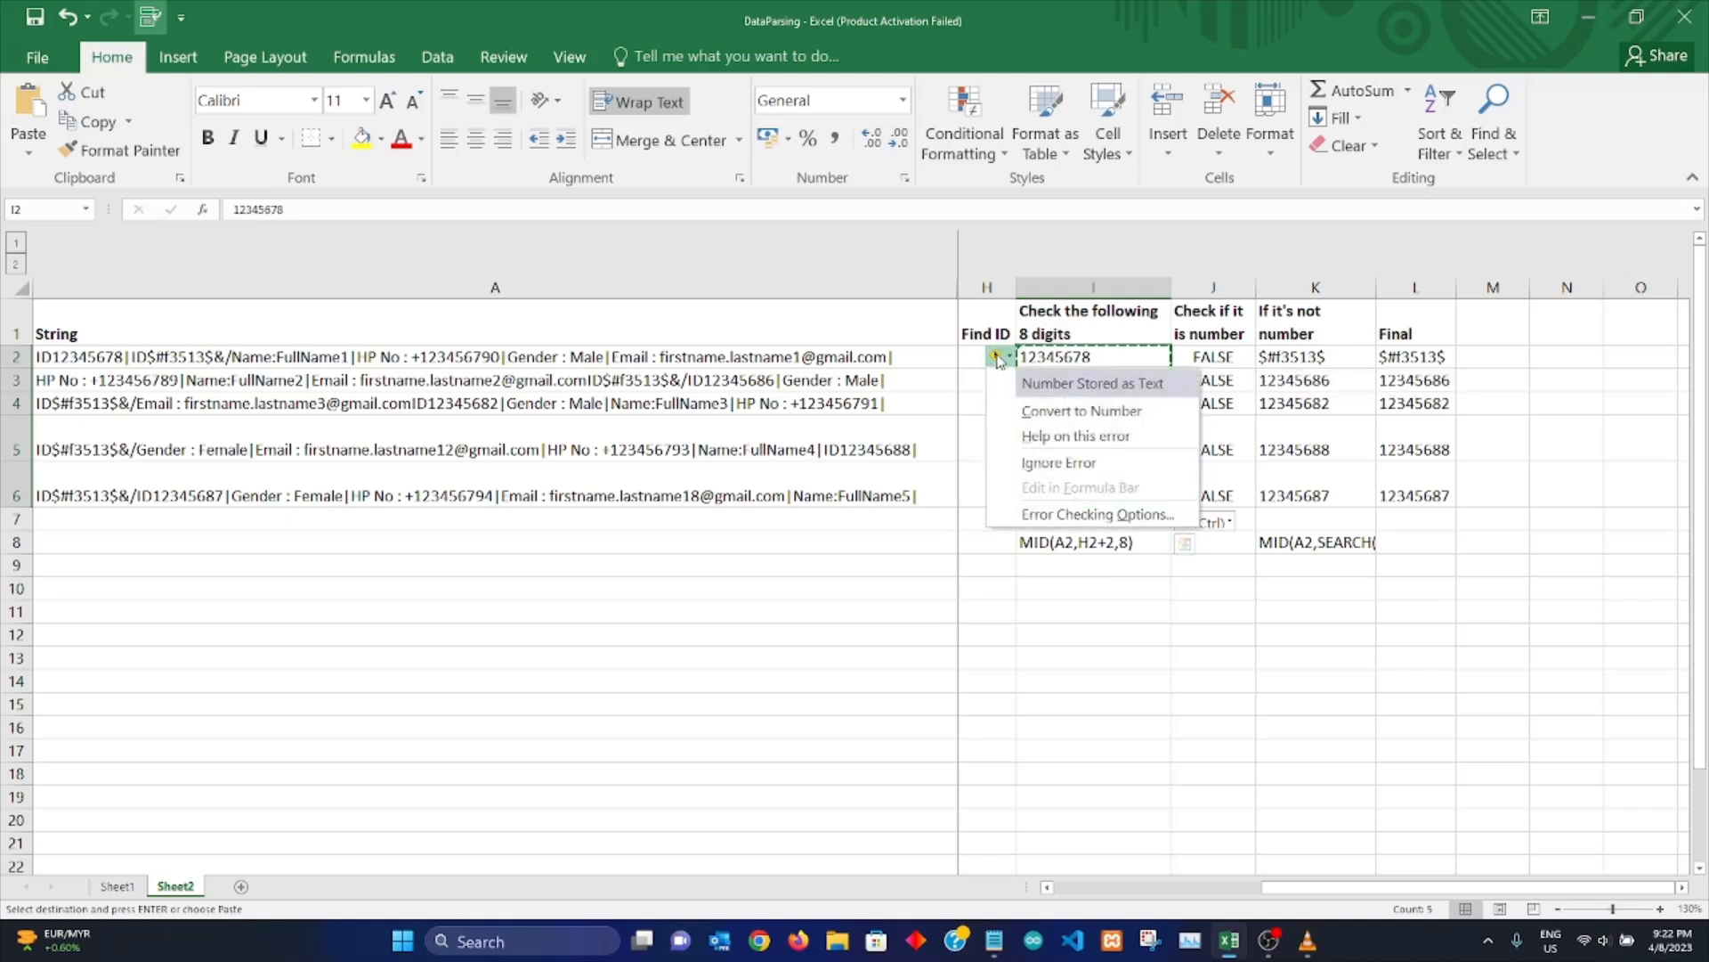
{"action": "left_click", "coordinate": [1129, 413]}
{"action": "left_click", "coordinate": [1154, 649]}
{"action": "key", "text": "Escape"}
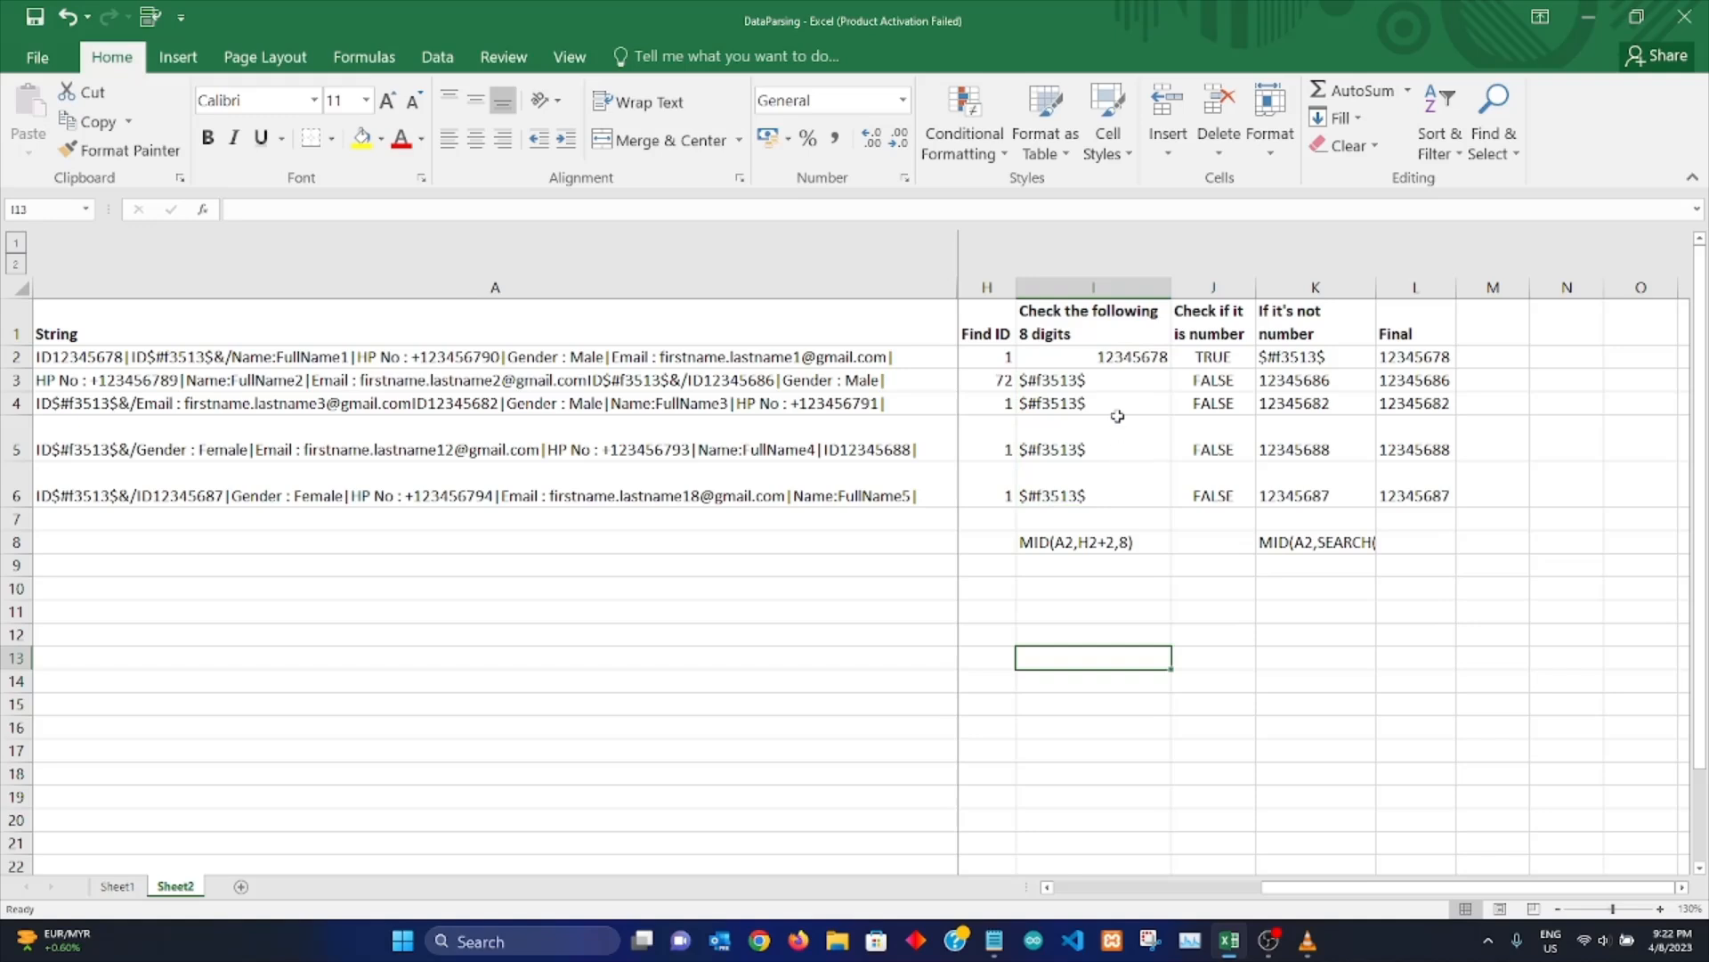
Step: Contrast the converted number in I2 with the text values in I3:I6
{"action": "left_click", "coordinate": [1120, 359]}
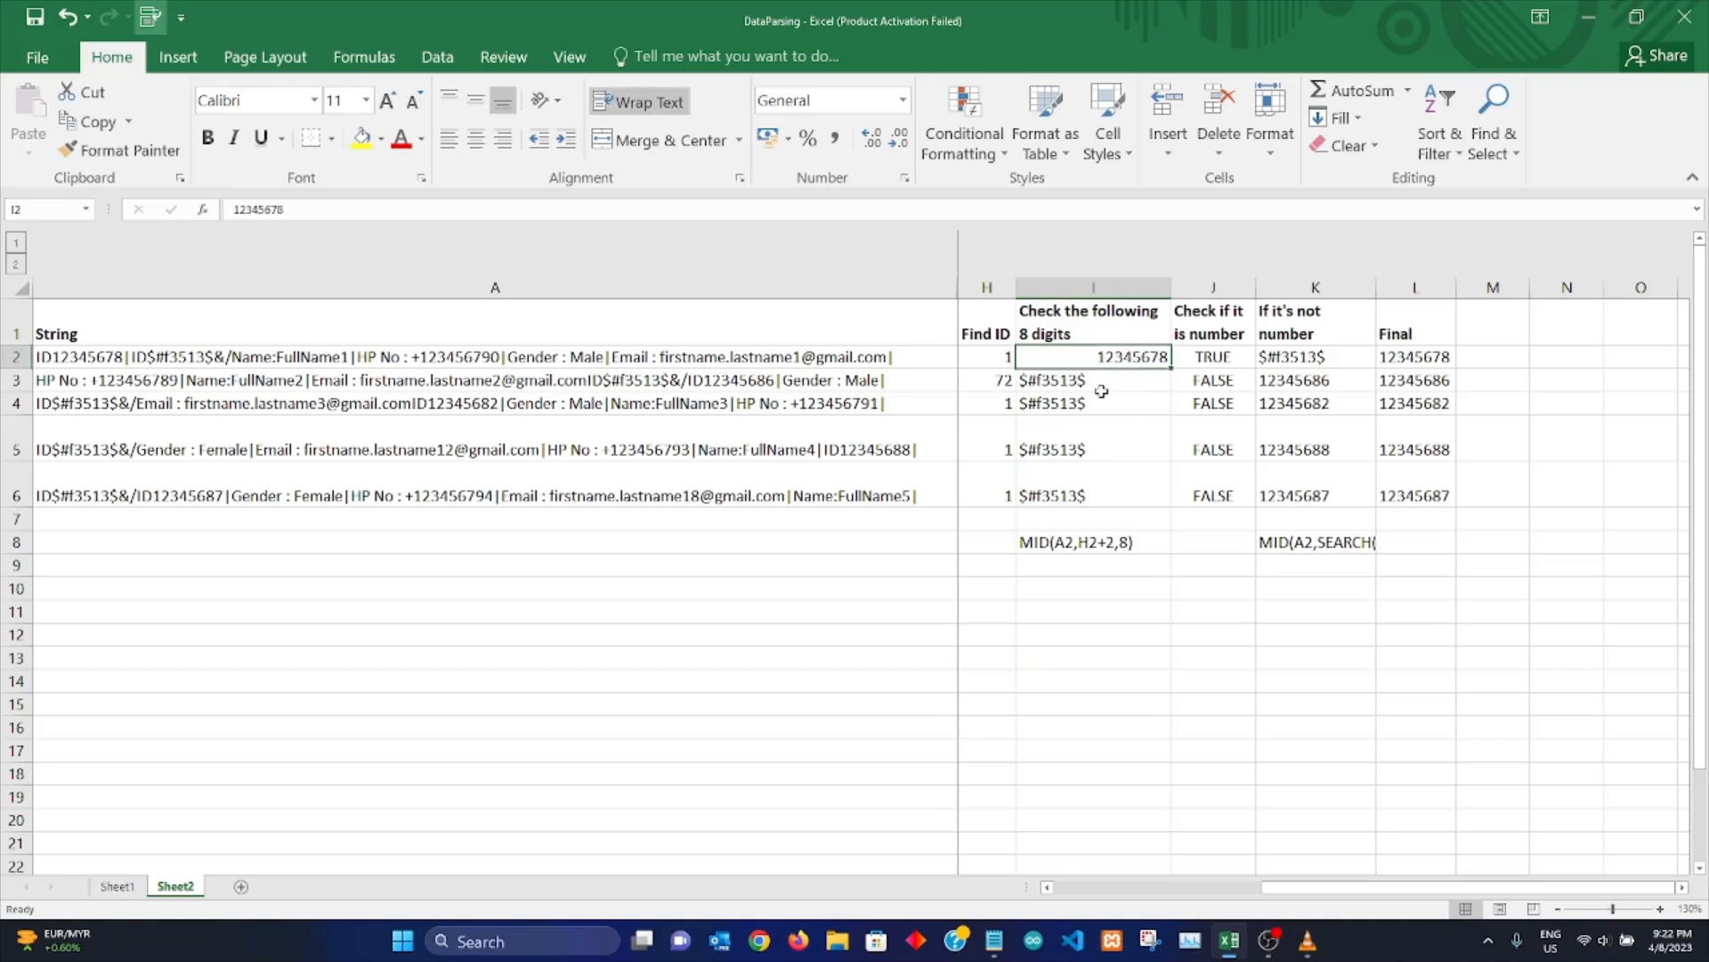
{"action": "left_click_drag", "start_coordinate": [1114, 380], "coordinate": [1138, 496]}
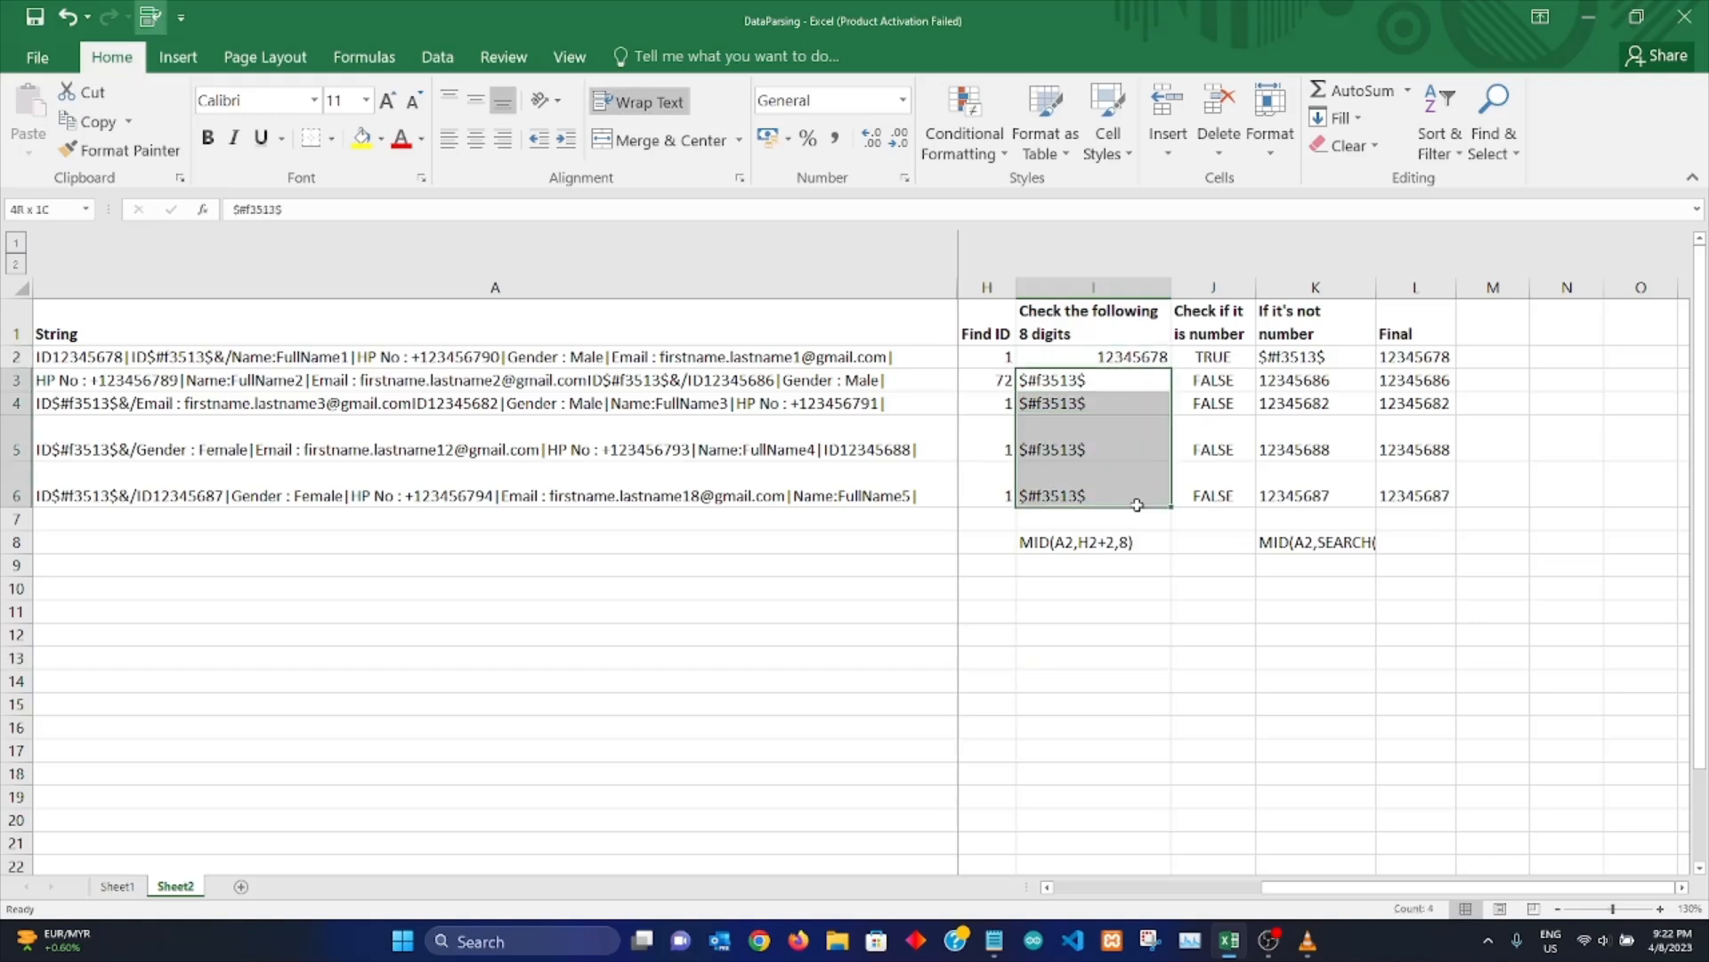
{"action": "left_click", "coordinate": [1127, 405]}
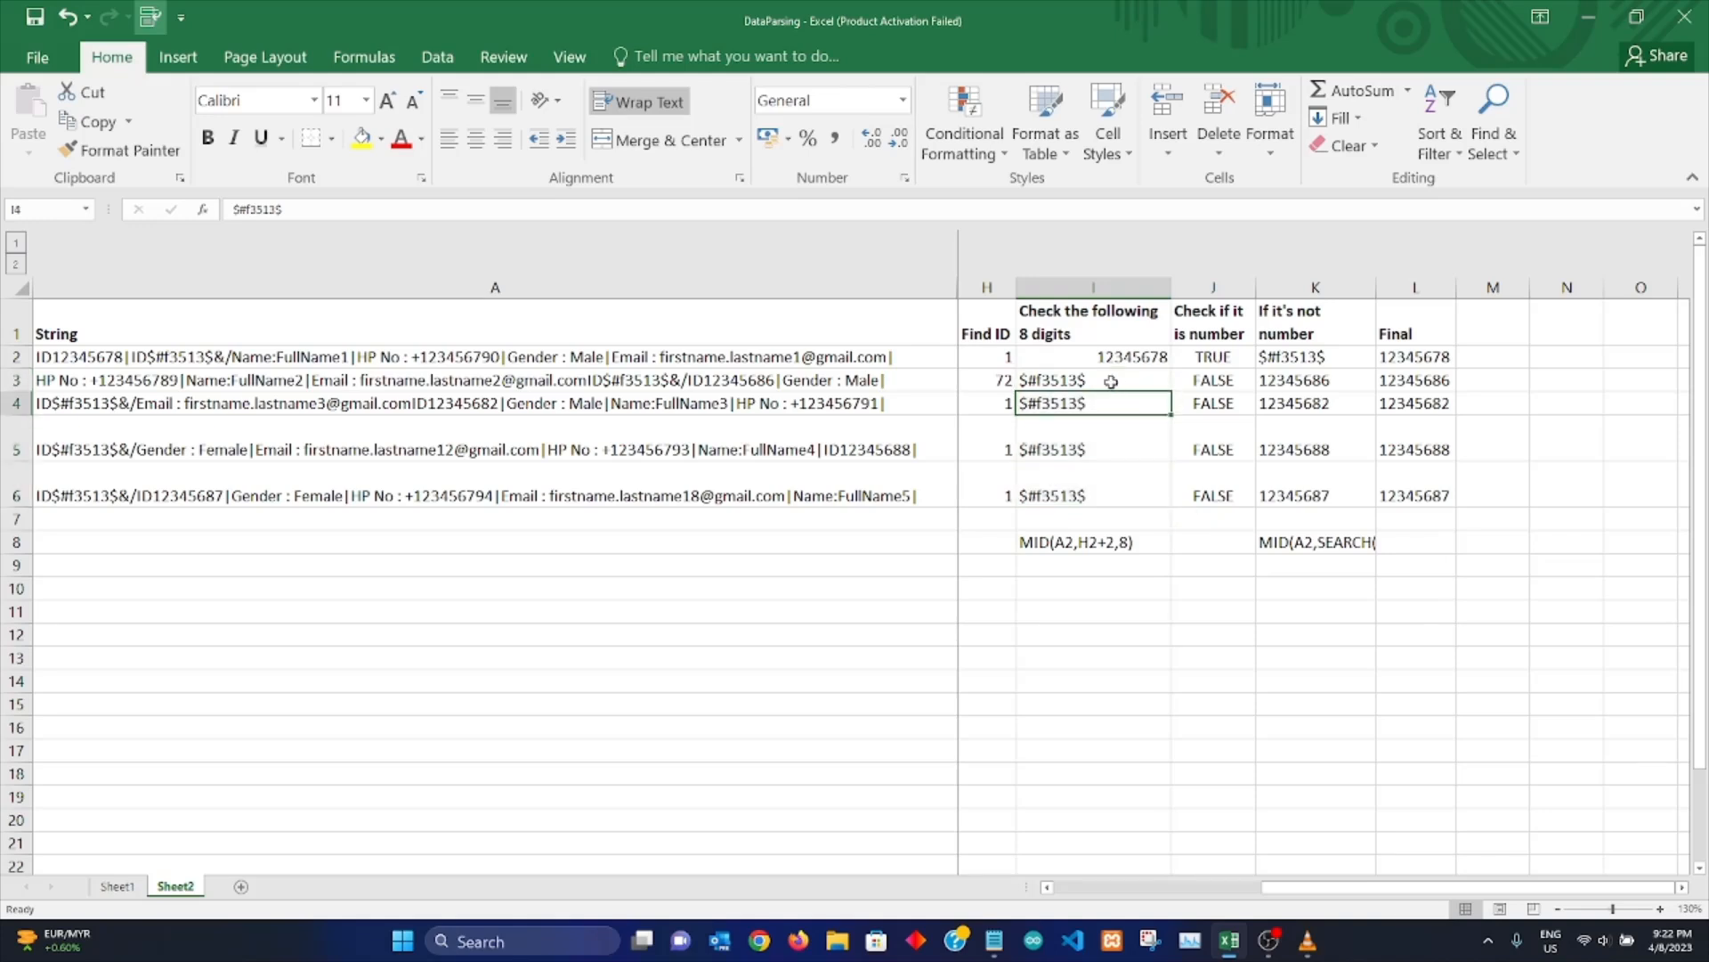
{"action": "left_click_drag", "start_coordinate": [1111, 381], "coordinate": [1123, 504]}
{"action": "left_click", "coordinate": [1166, 590]}
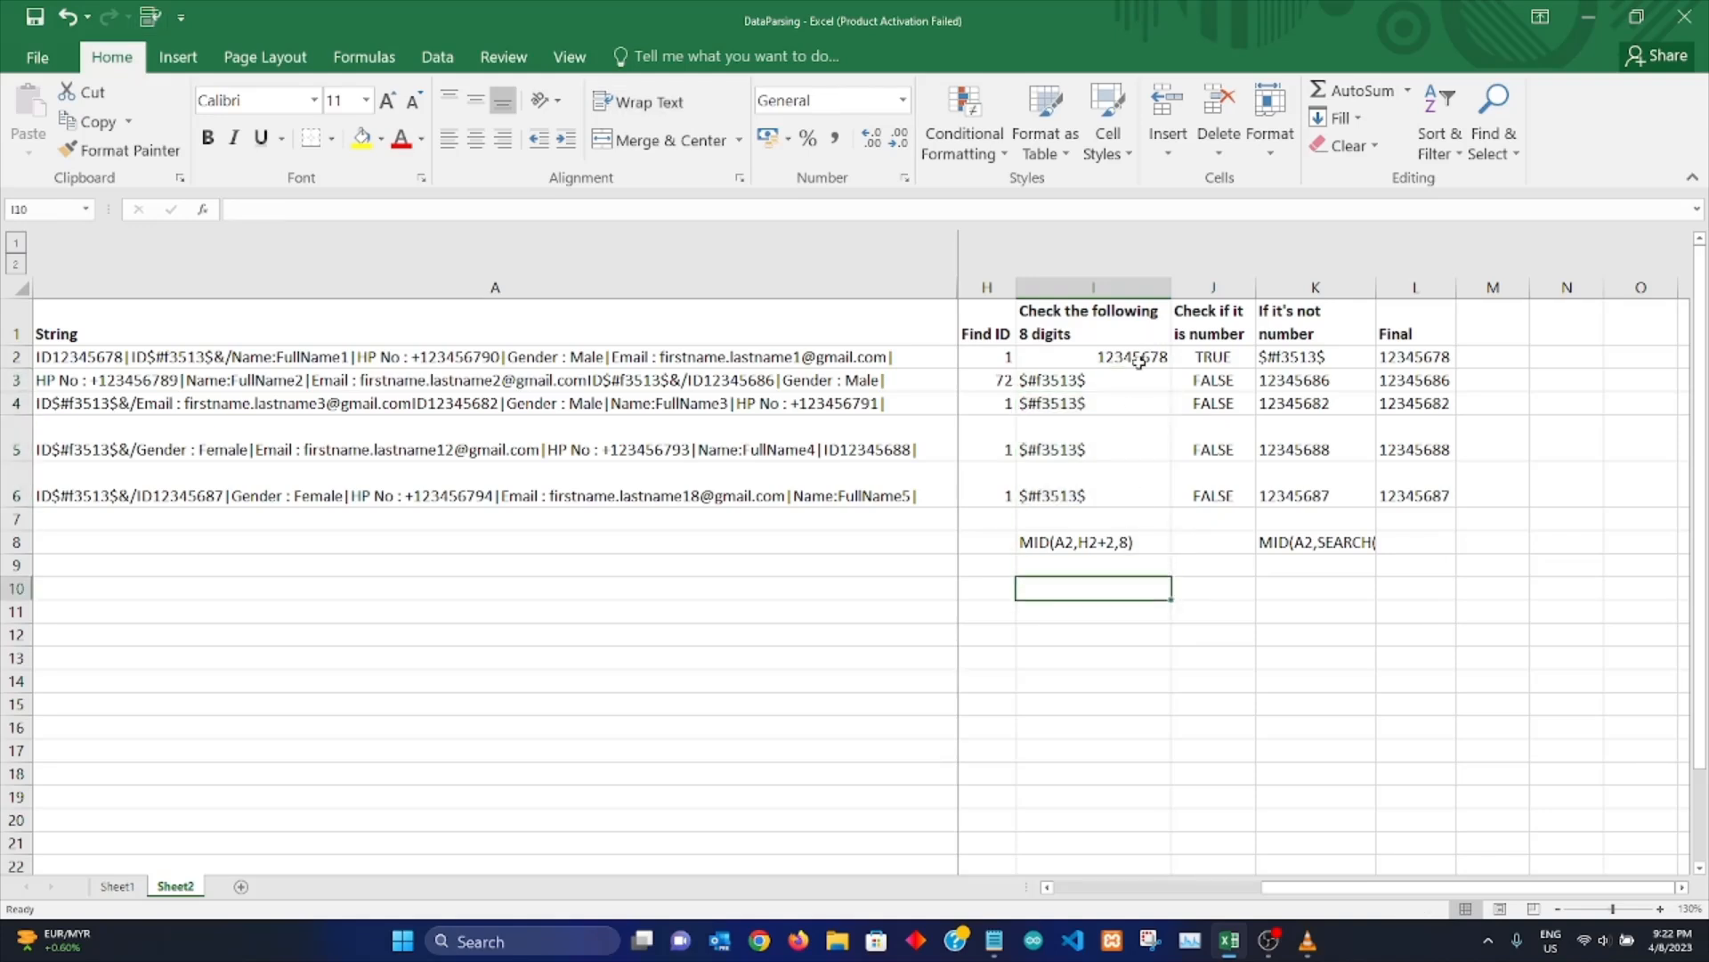
{"action": "left_click", "coordinate": [1139, 359]}
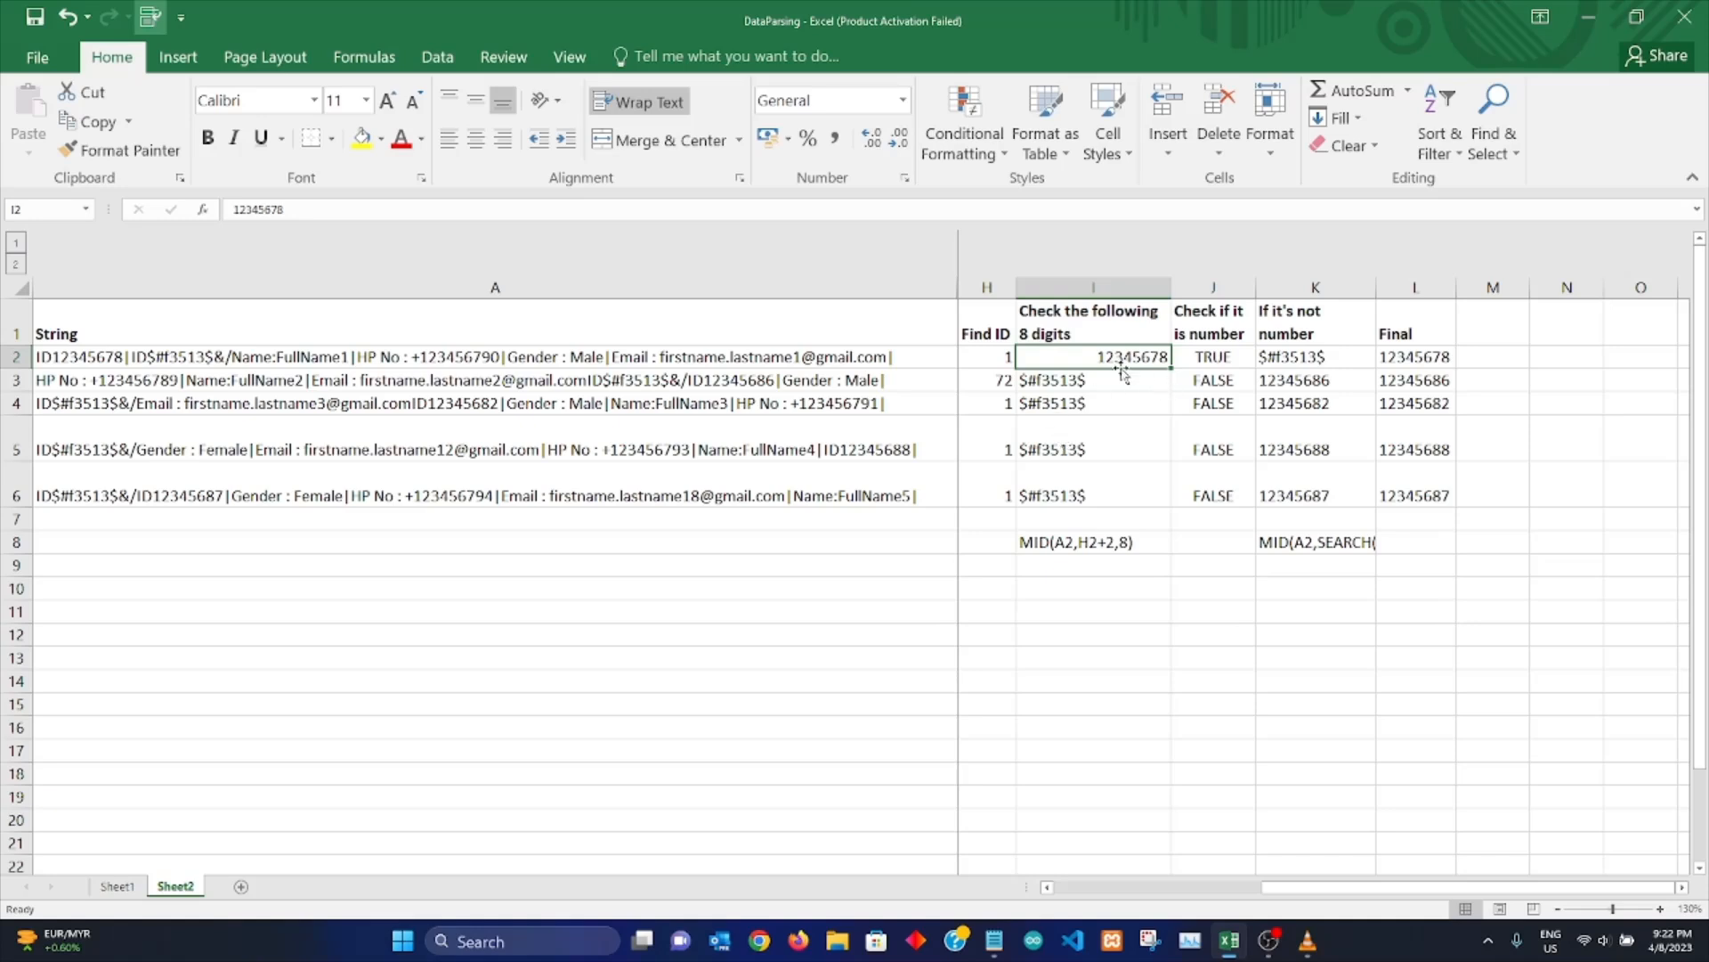
{"action": "left_click_drag", "start_coordinate": [1123, 380], "coordinate": [1103, 495]}
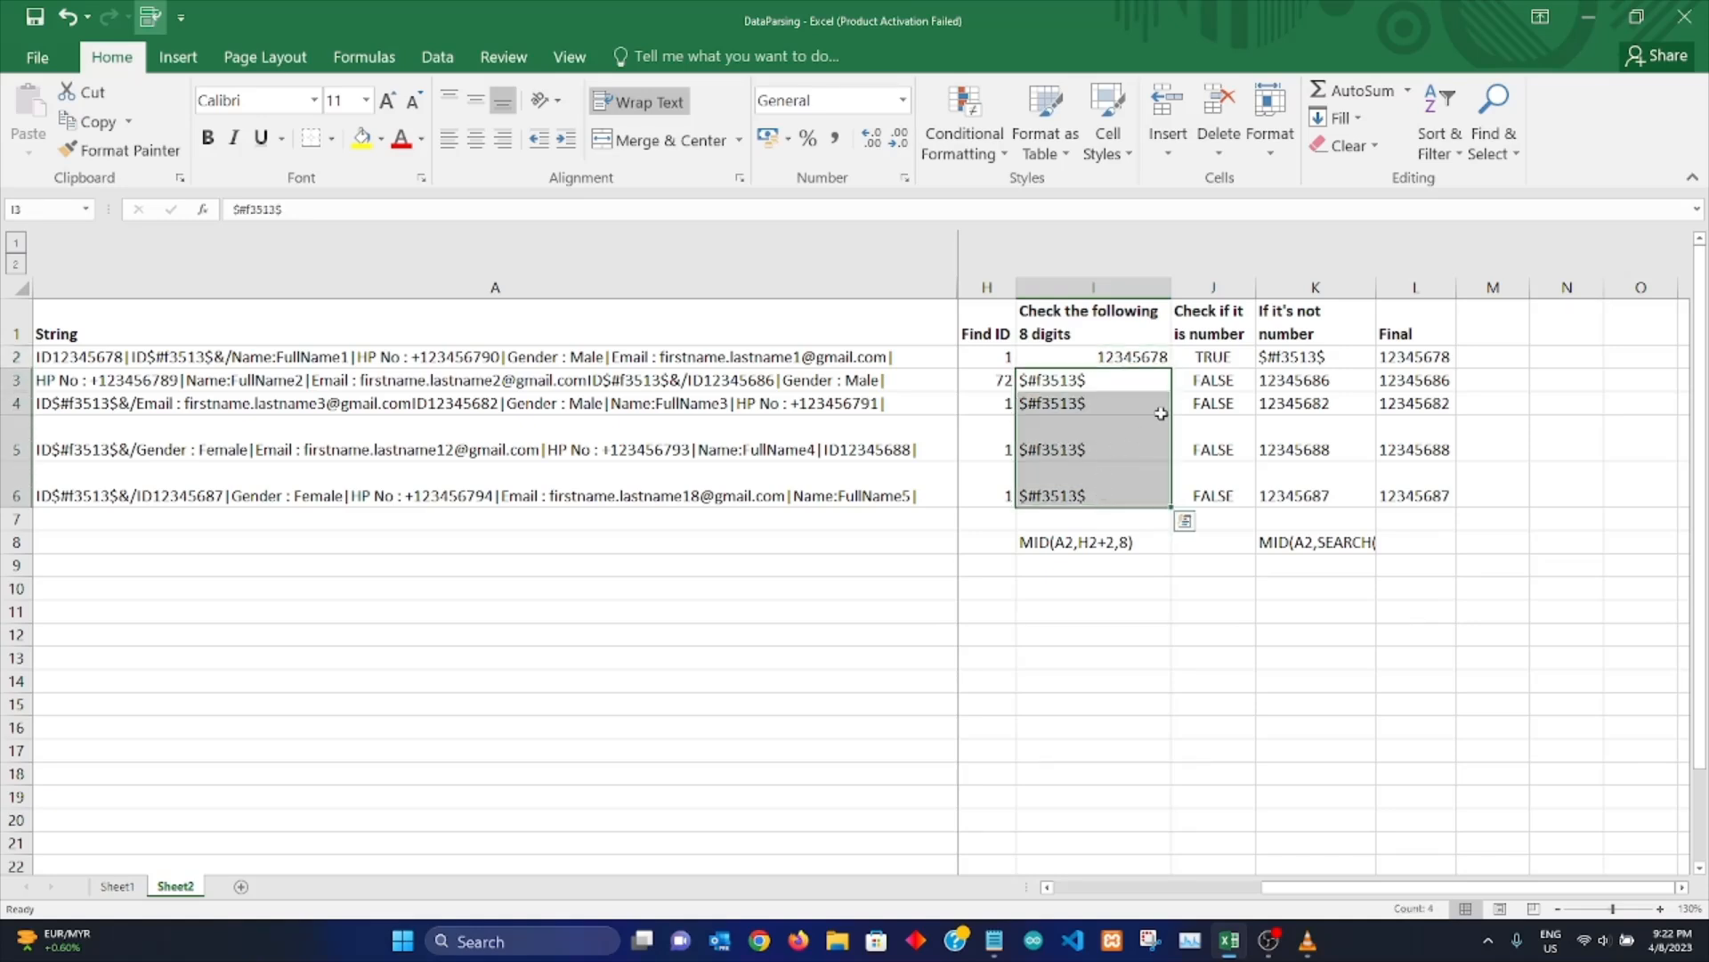
Step: Examine the ISNUMBER formula in J2 and the I2:I6 values it is meant to check
{"action": "left_click", "coordinate": [1222, 356]}
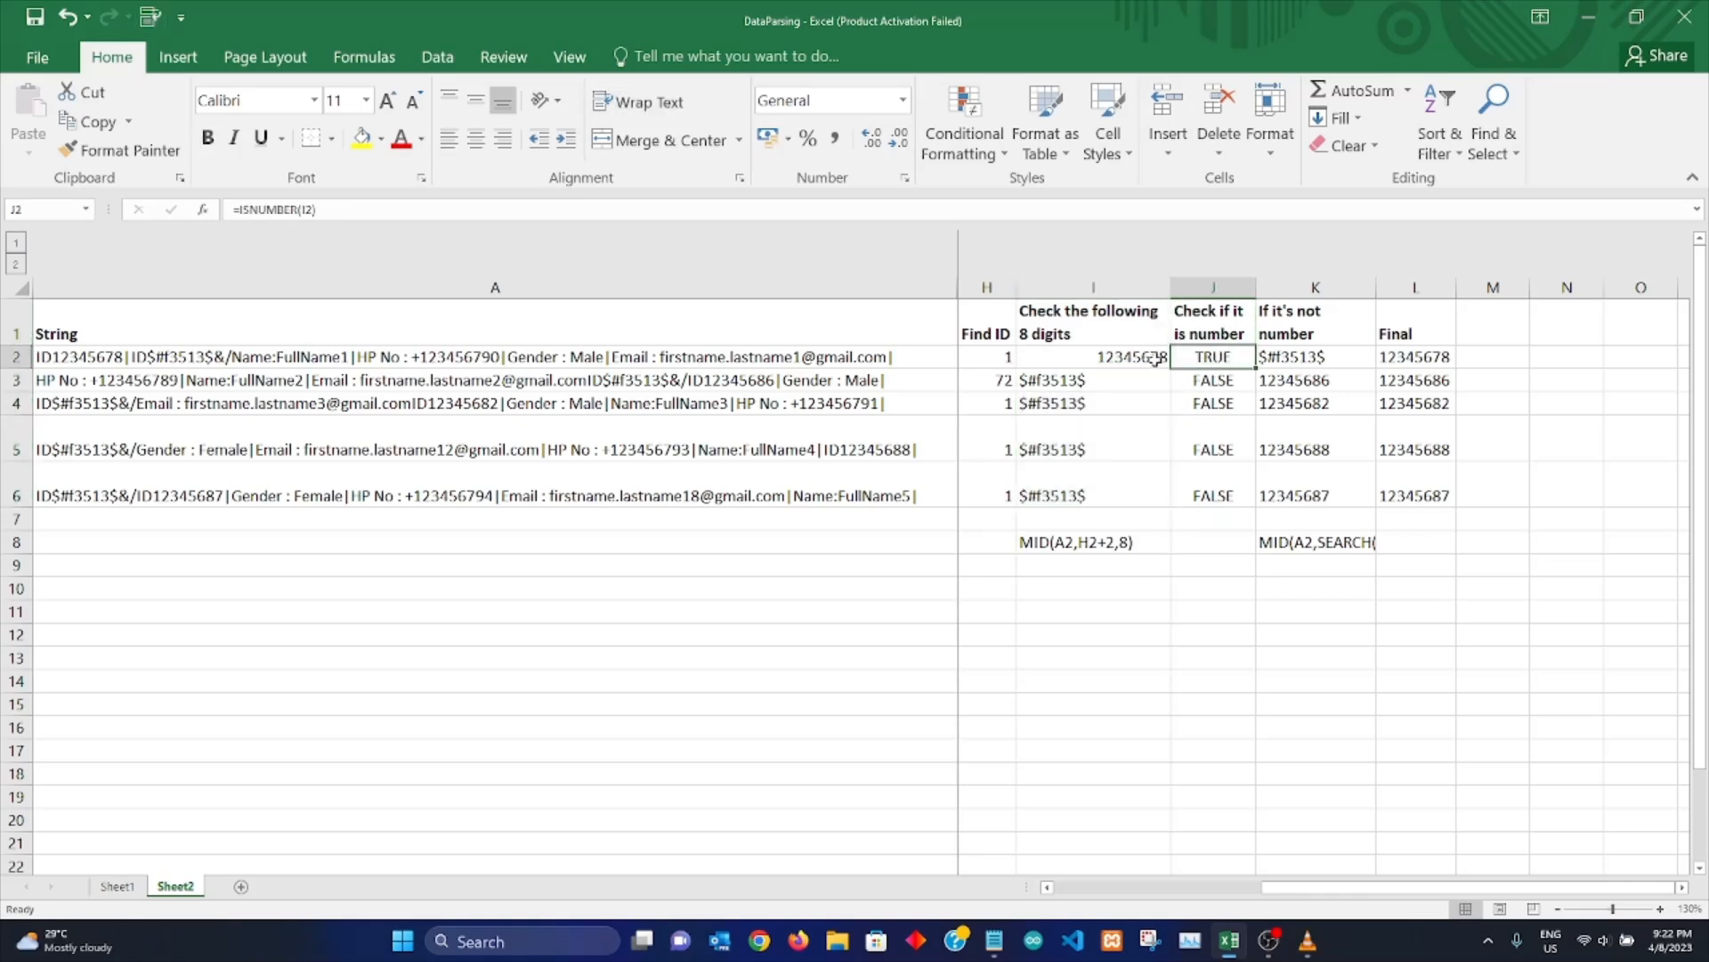
{"action": "left_click", "coordinate": [1111, 342]}
{"action": "left_click_drag", "start_coordinate": [1116, 355], "coordinate": [1120, 488]}
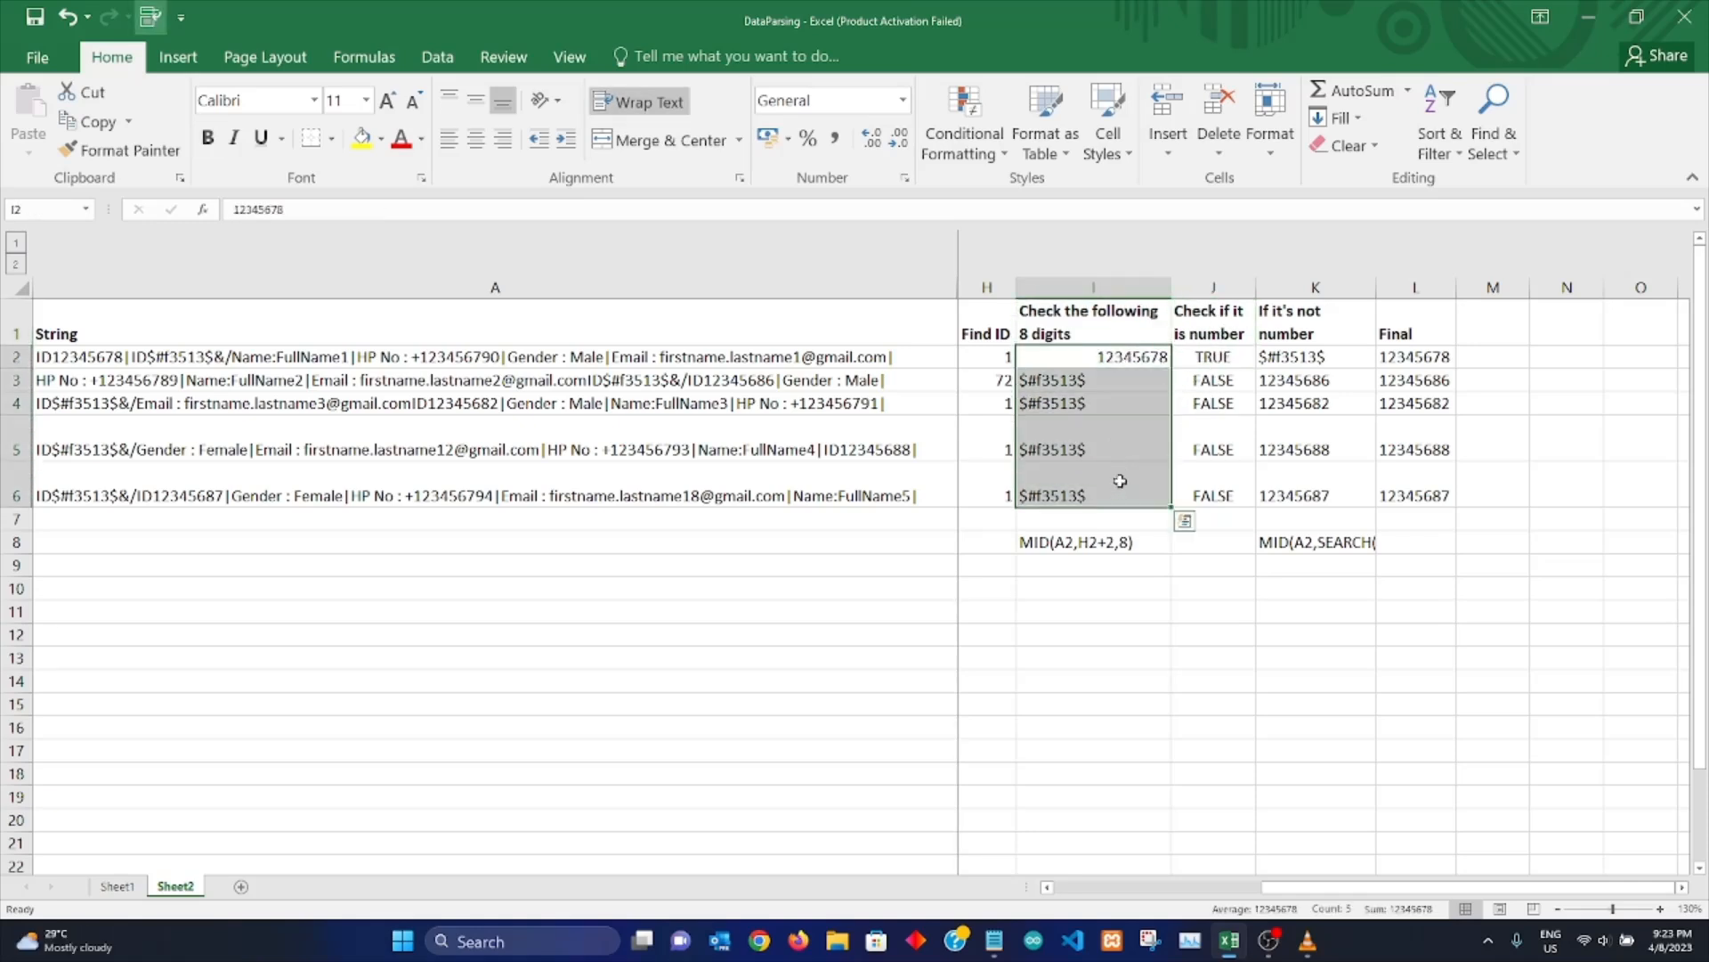
{"action": "left_click", "coordinate": [1214, 397]}
{"action": "left_click", "coordinate": [1212, 356]}
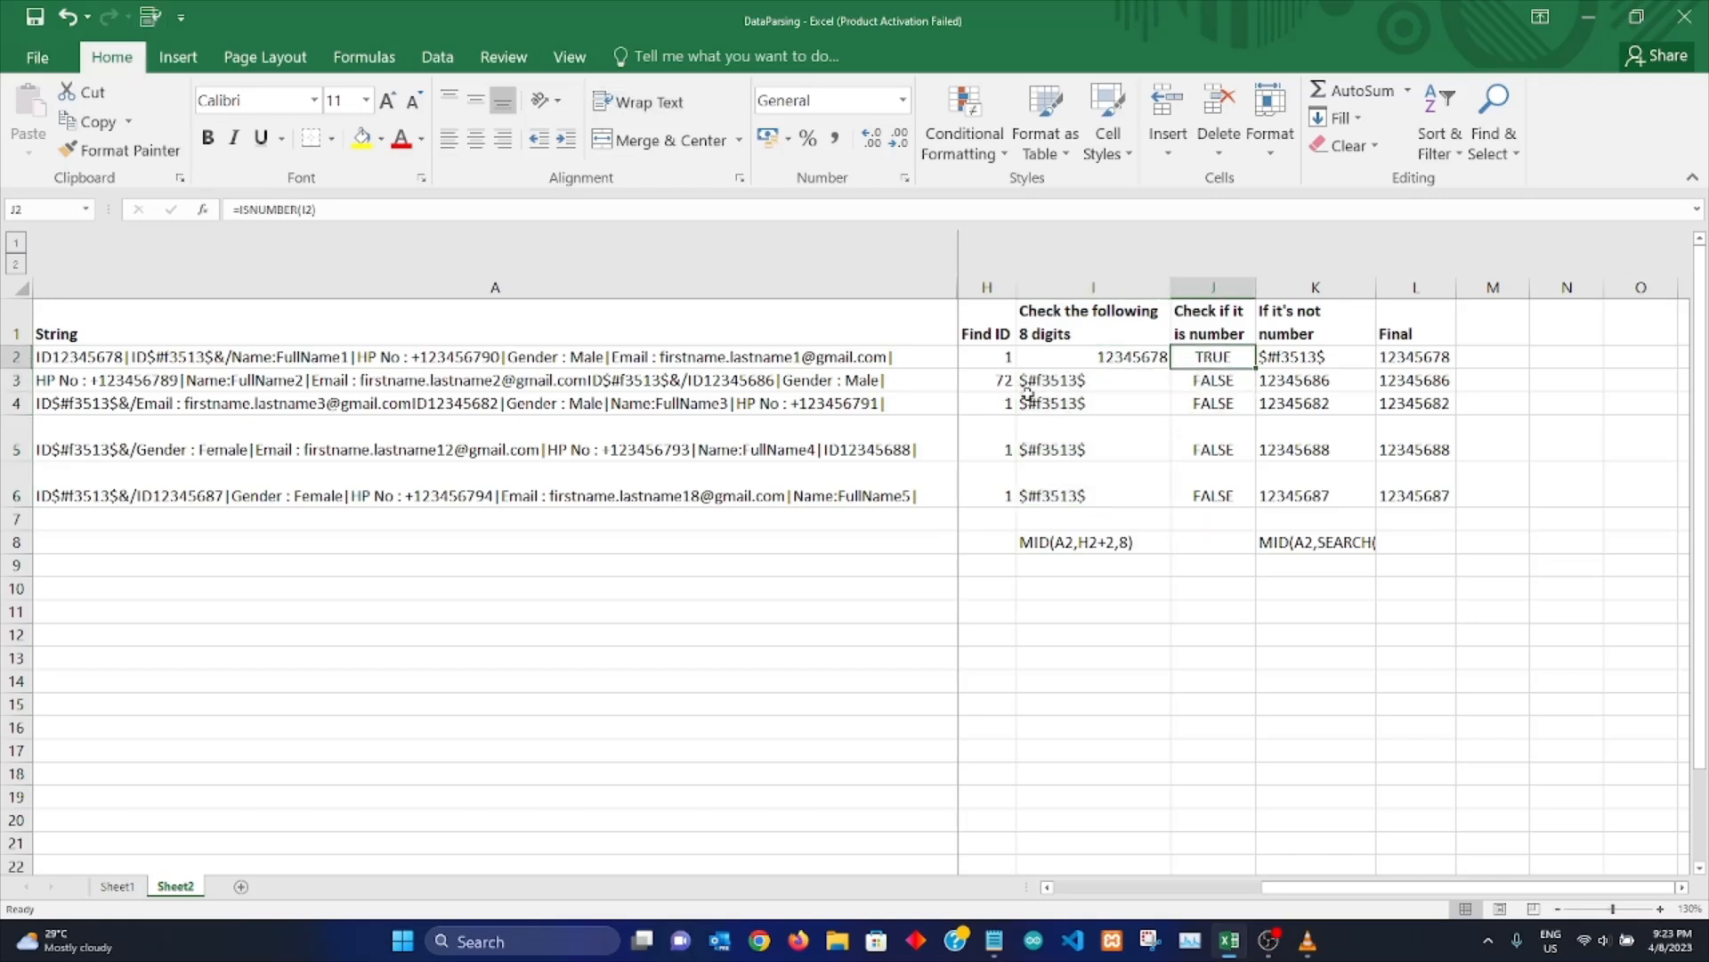
{"action": "left_click_drag", "start_coordinate": [240, 211], "coordinate": [292, 211]}
{"action": "key", "text": "Return"}
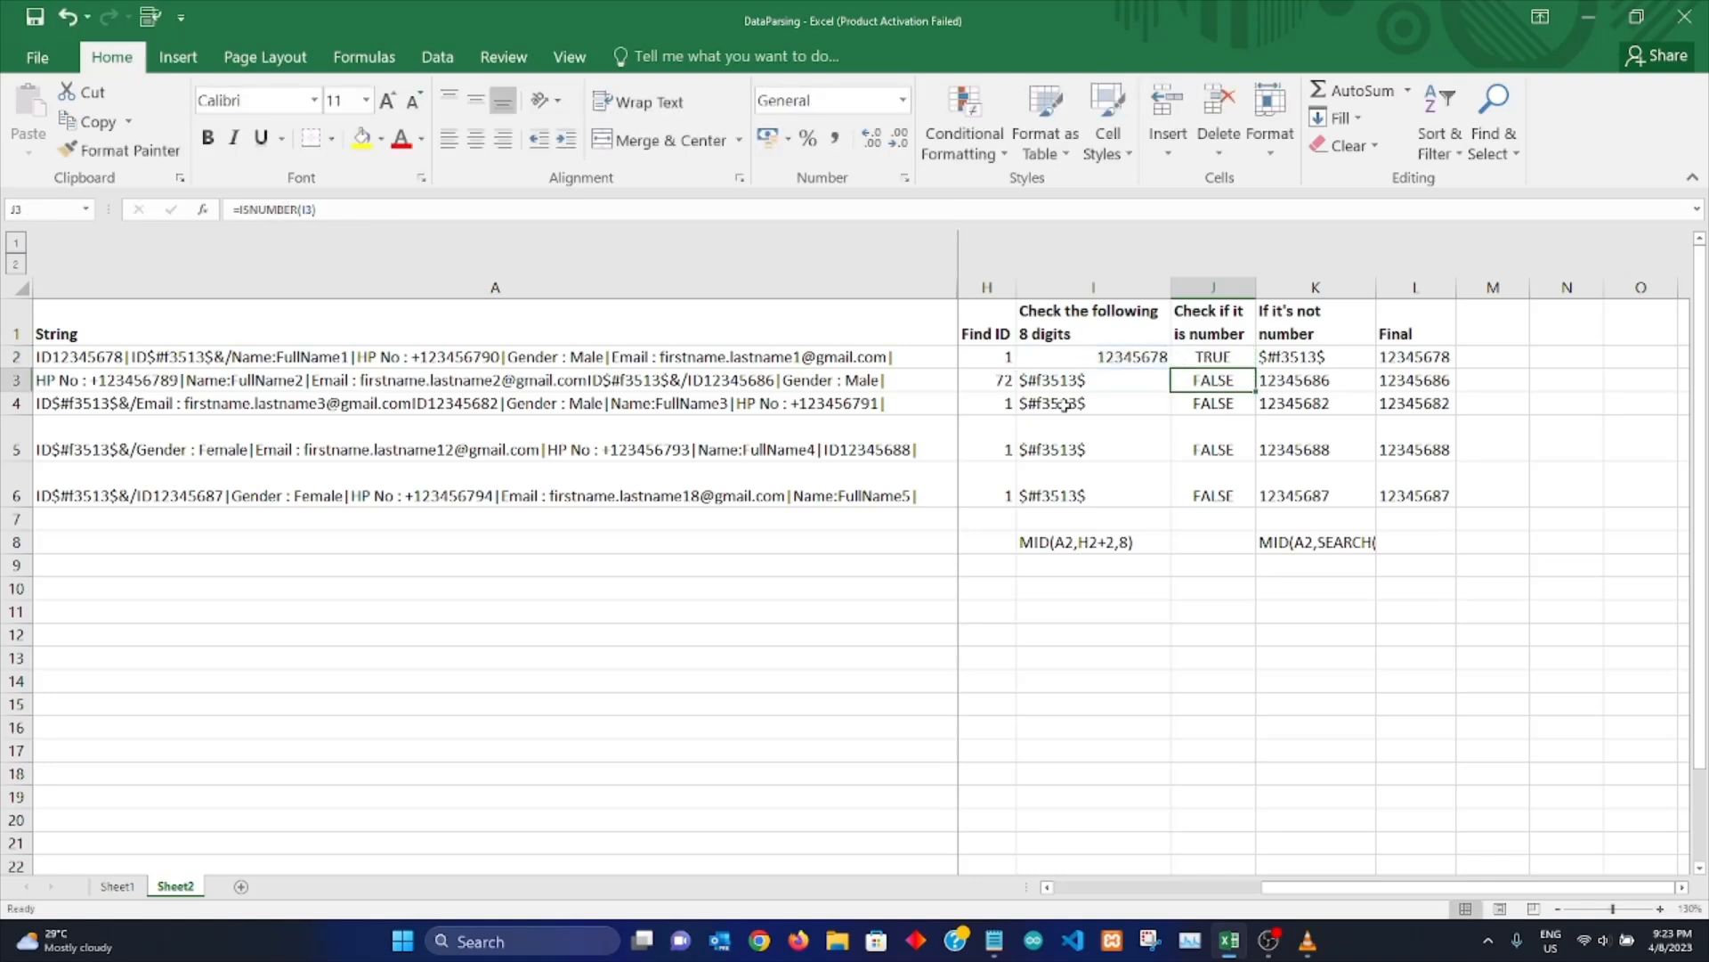
Step: Compare the ISNUMBER results in J2:J6 with the extracted values in column I
{"action": "left_click", "coordinate": [1104, 355]}
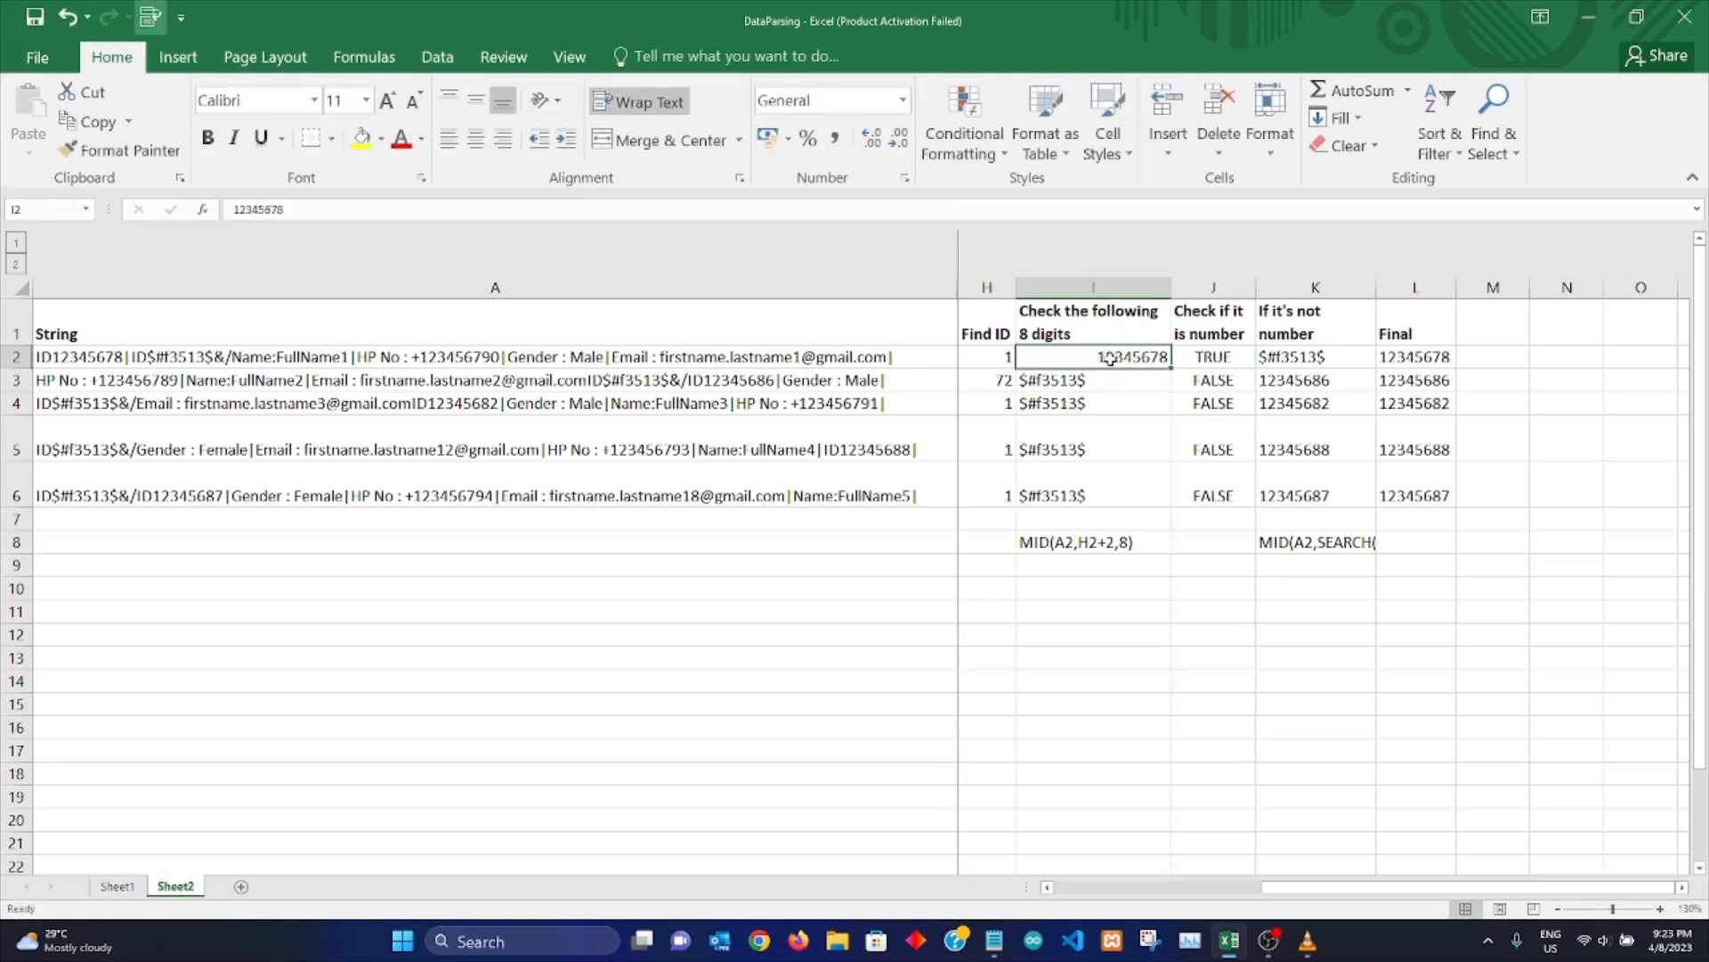
{"action": "left_click_drag", "start_coordinate": [1233, 356], "coordinate": [1250, 503]}
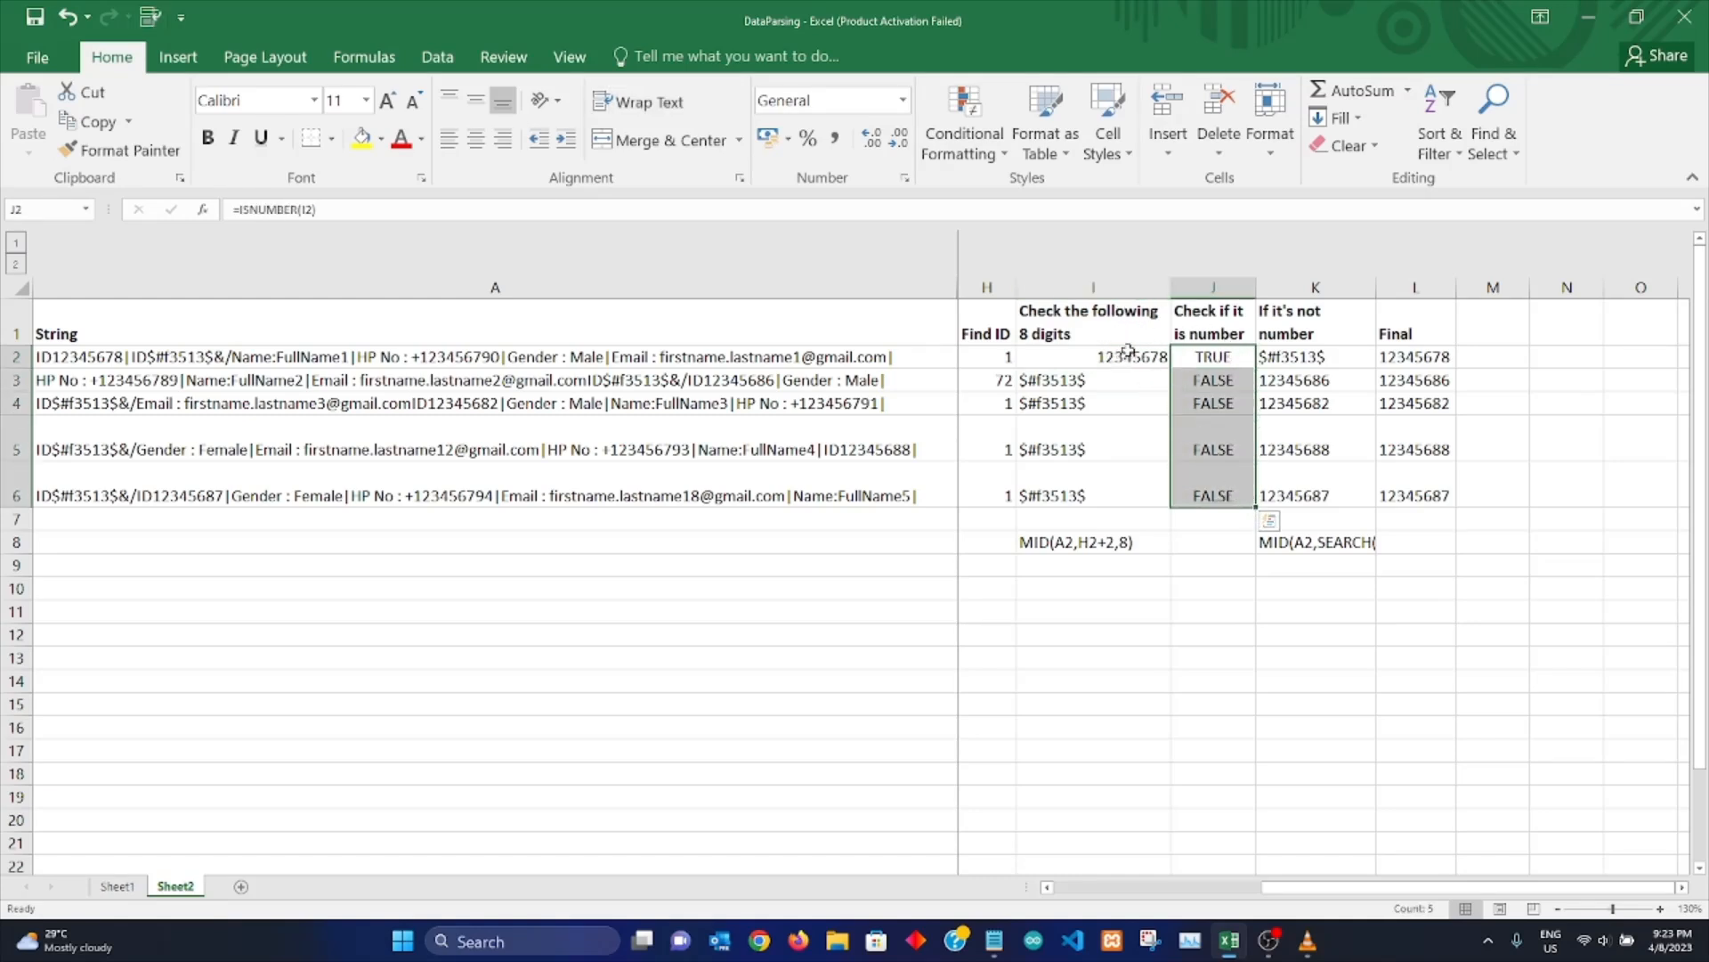
{"action": "left_click", "coordinate": [1207, 363]}
{"action": "left_click", "coordinate": [1229, 399]}
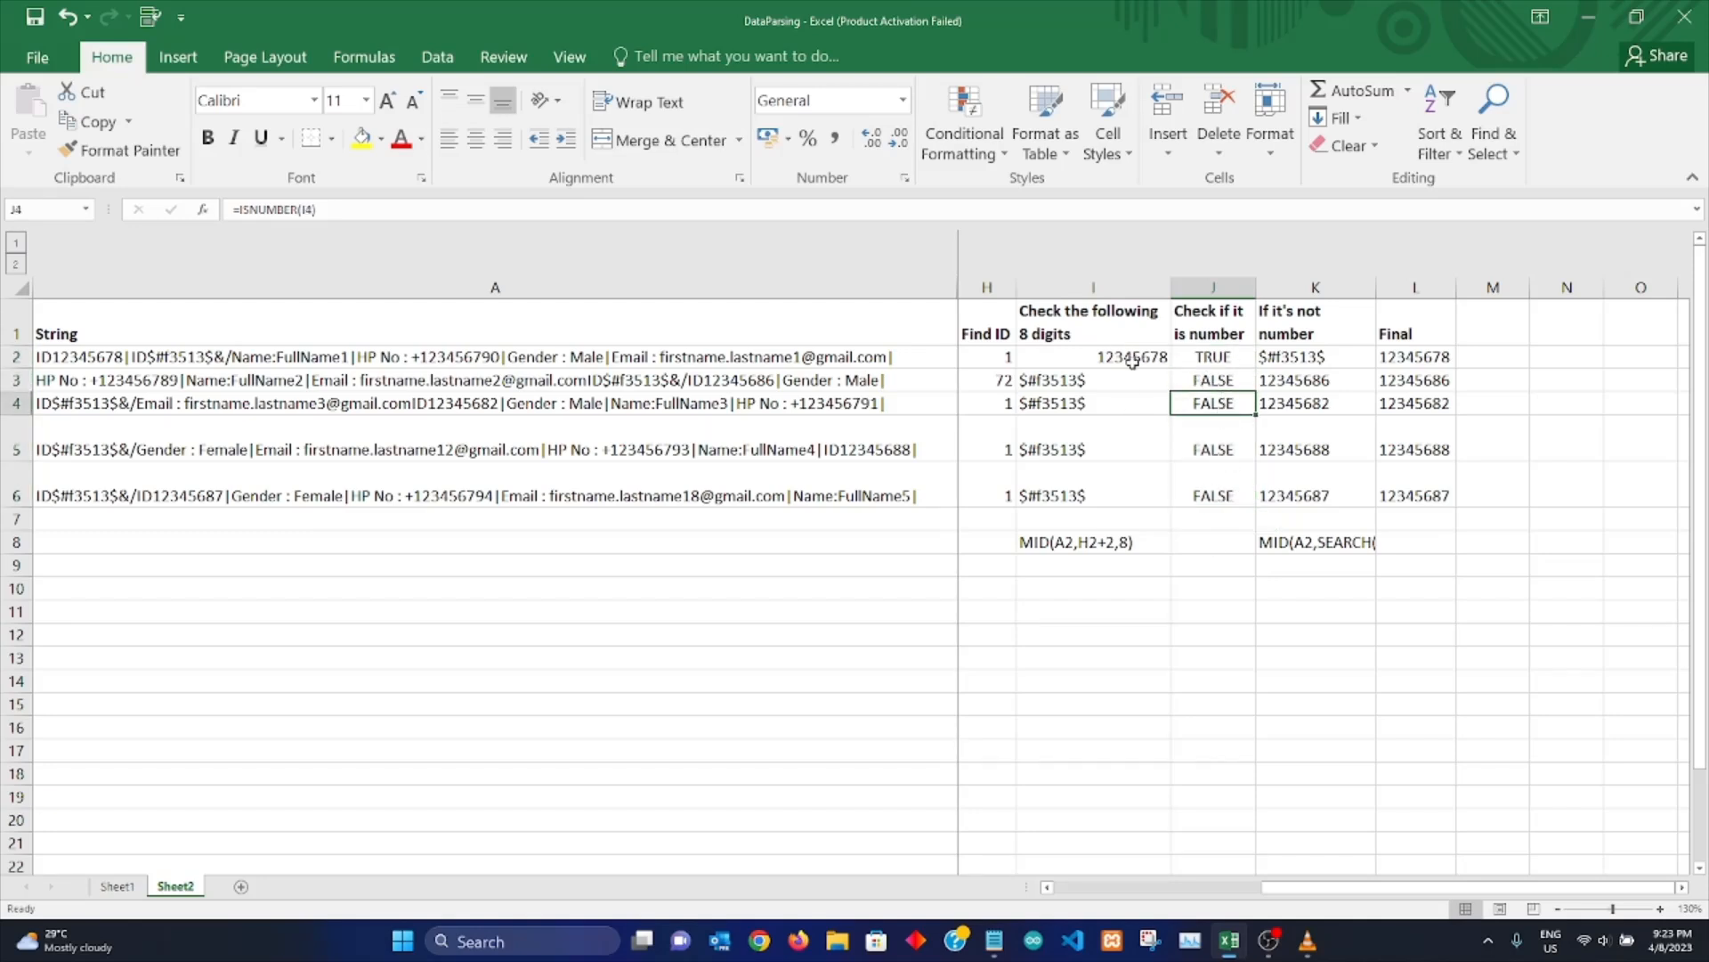
{"action": "left_click", "coordinate": [1164, 365]}
{"action": "left_click", "coordinate": [1202, 360]}
{"action": "left_click", "coordinate": [1218, 383]}
{"action": "left_click_drag", "start_coordinate": [1218, 382], "coordinate": [1218, 495]}
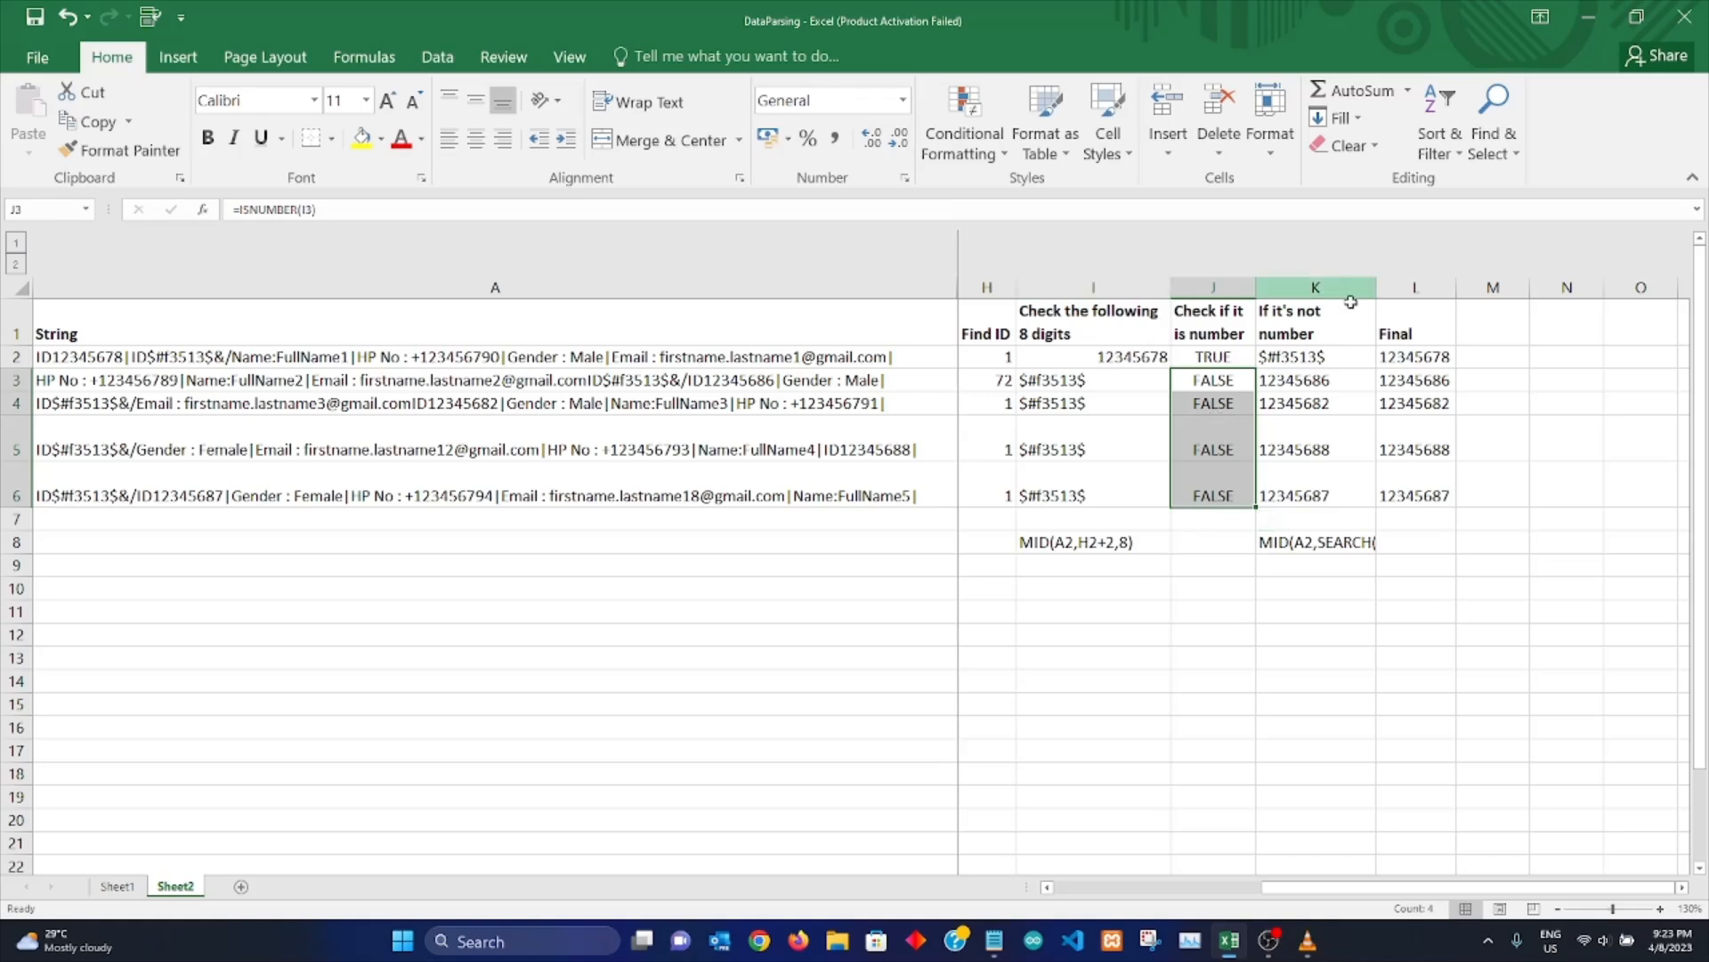
Step: Examine the text and start_num arguments of the nested MID and SEARCH formula in K2
{"action": "left_click", "coordinate": [1331, 321]}
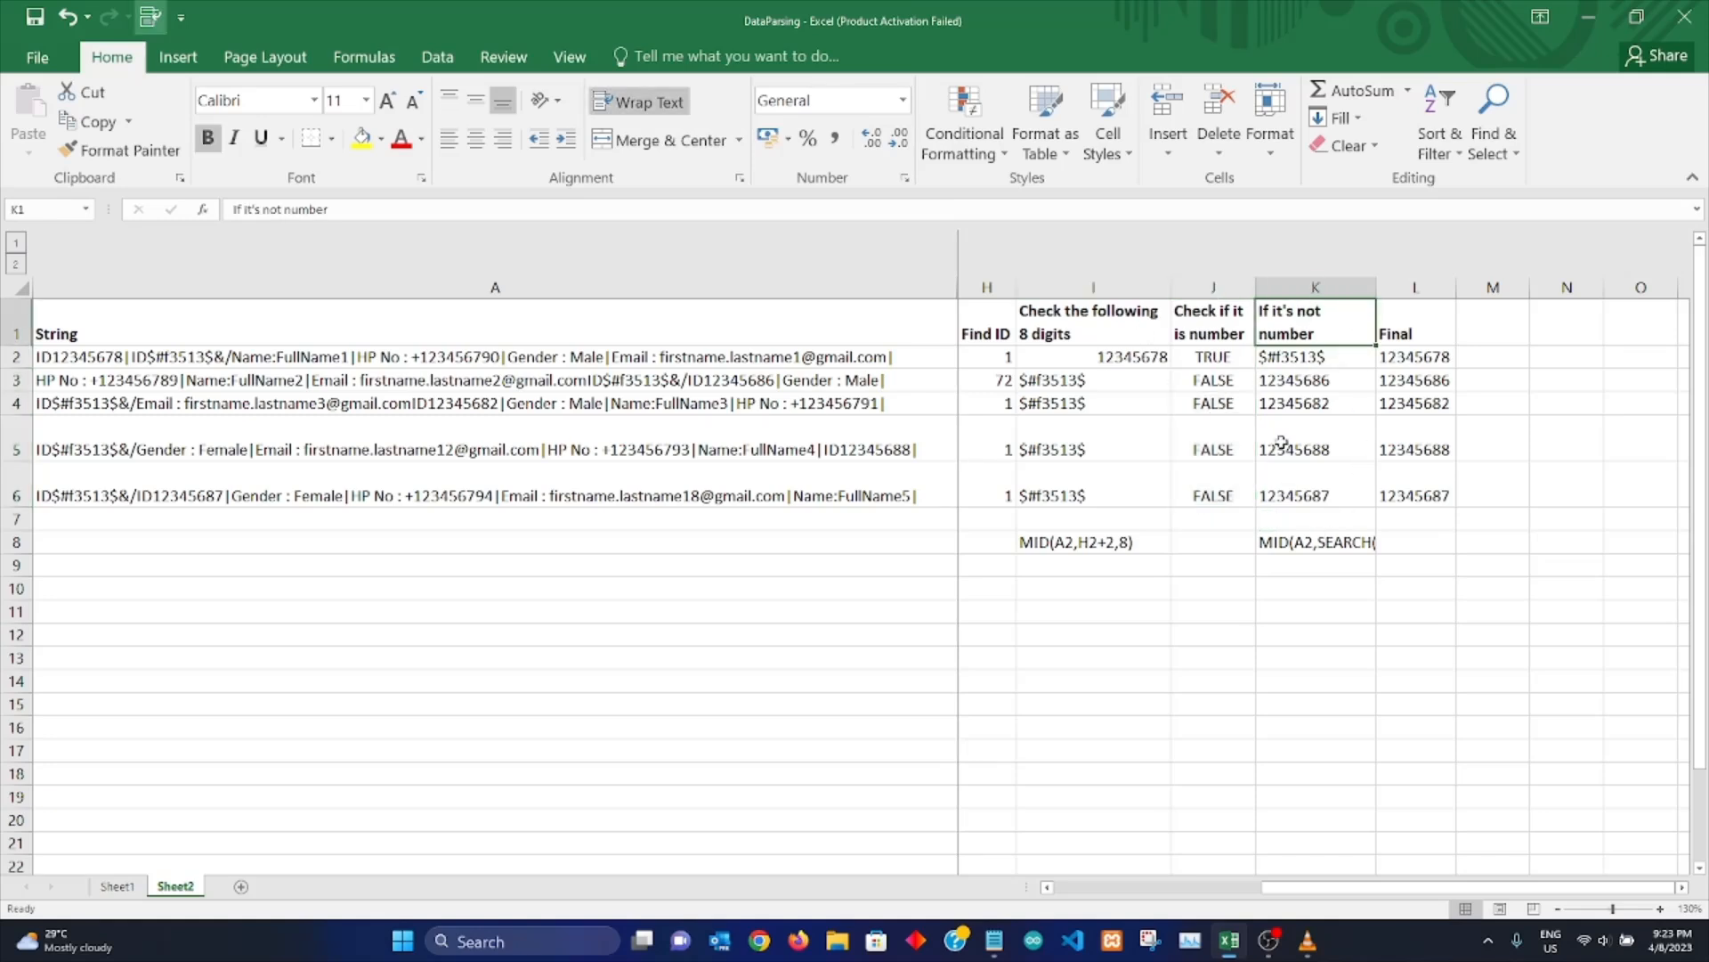
{"action": "left_click", "coordinate": [1300, 358]}
{"action": "left_click", "coordinate": [1316, 318]}
{"action": "left_click", "coordinate": [1320, 361]}
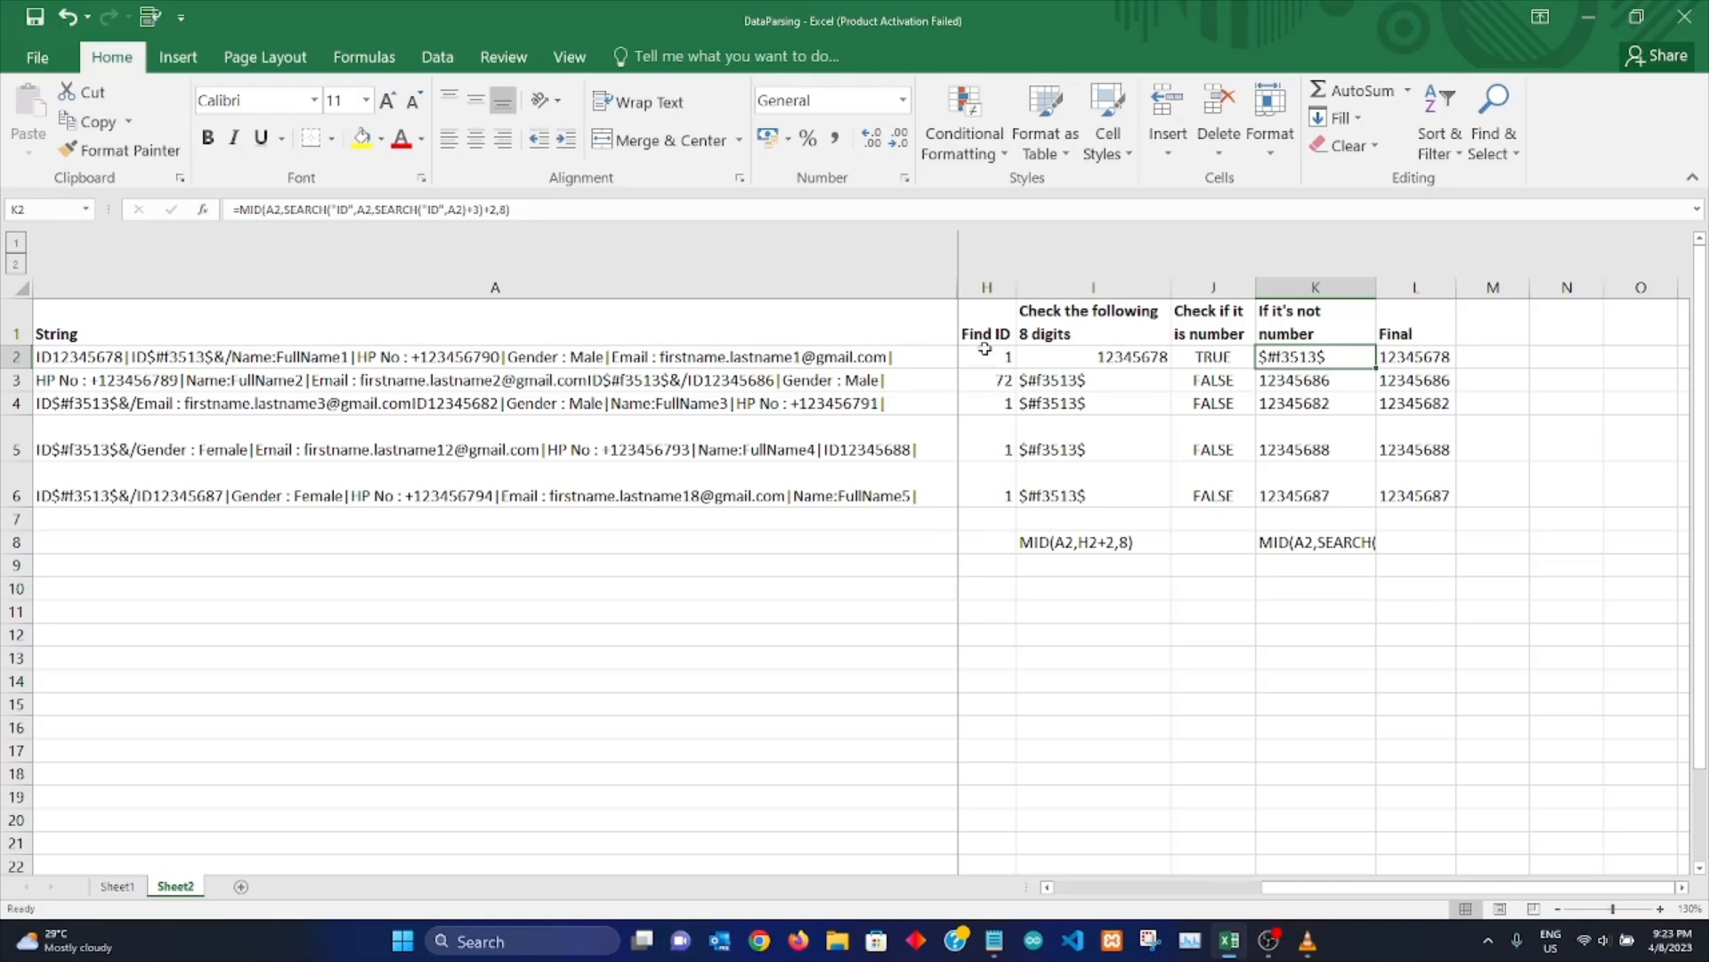
{"action": "left_click", "coordinate": [263, 211]}
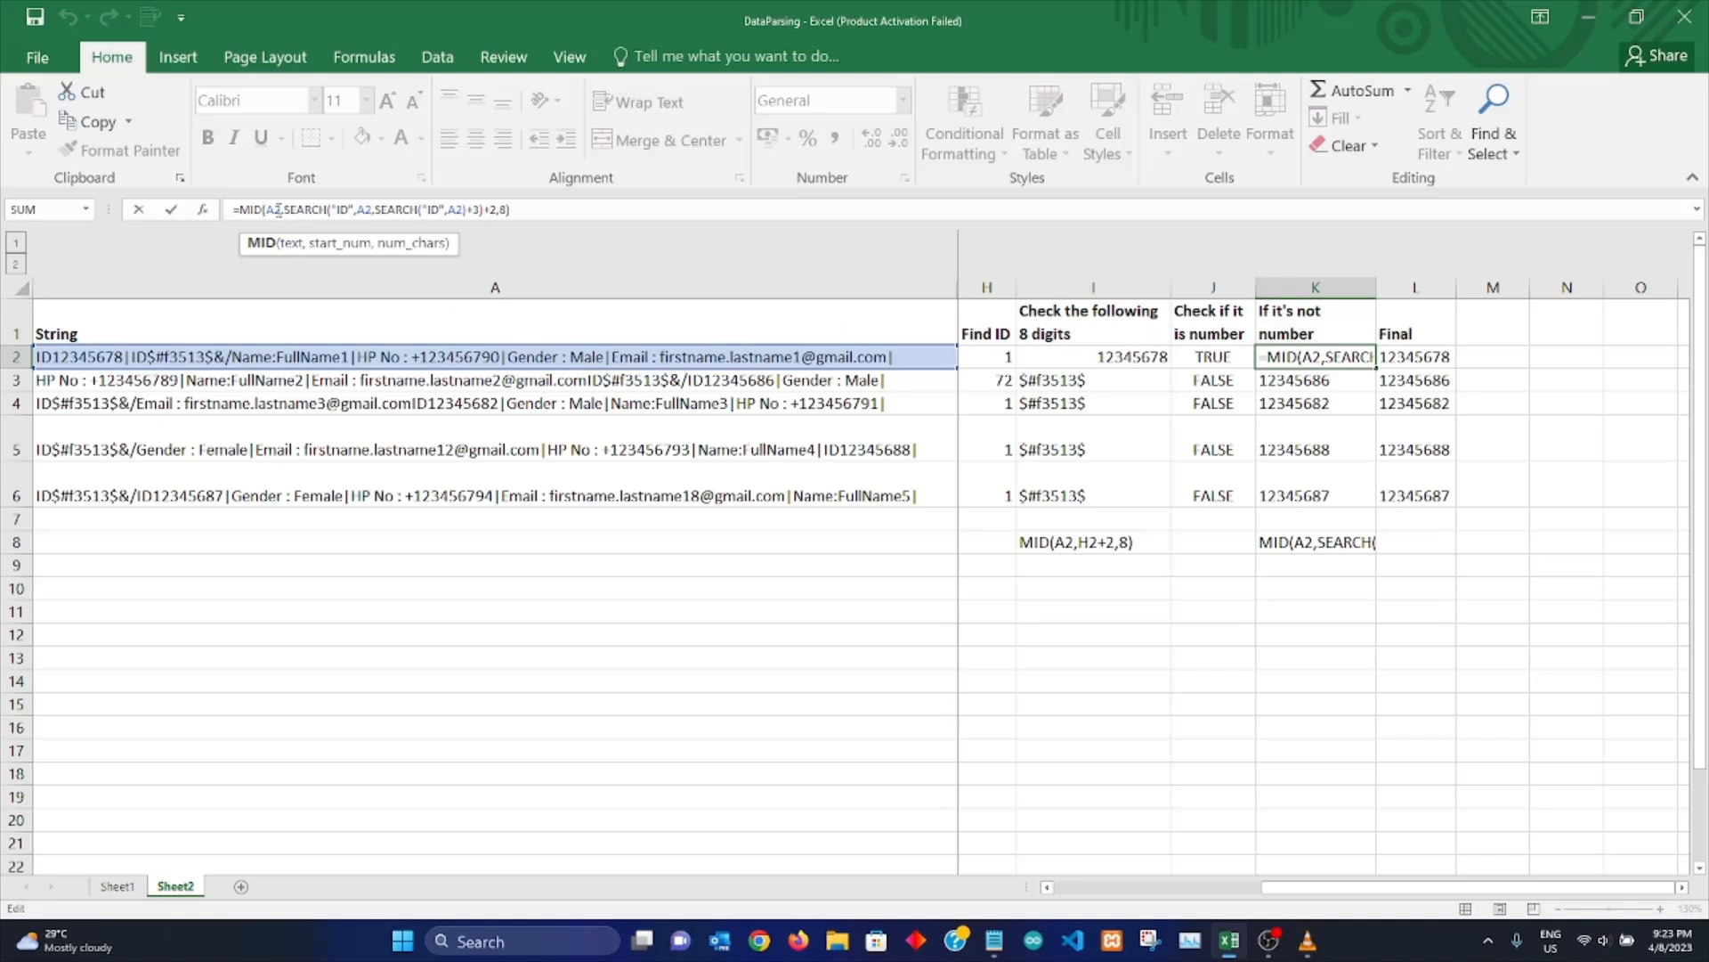
{"action": "left_click", "coordinate": [289, 245]}
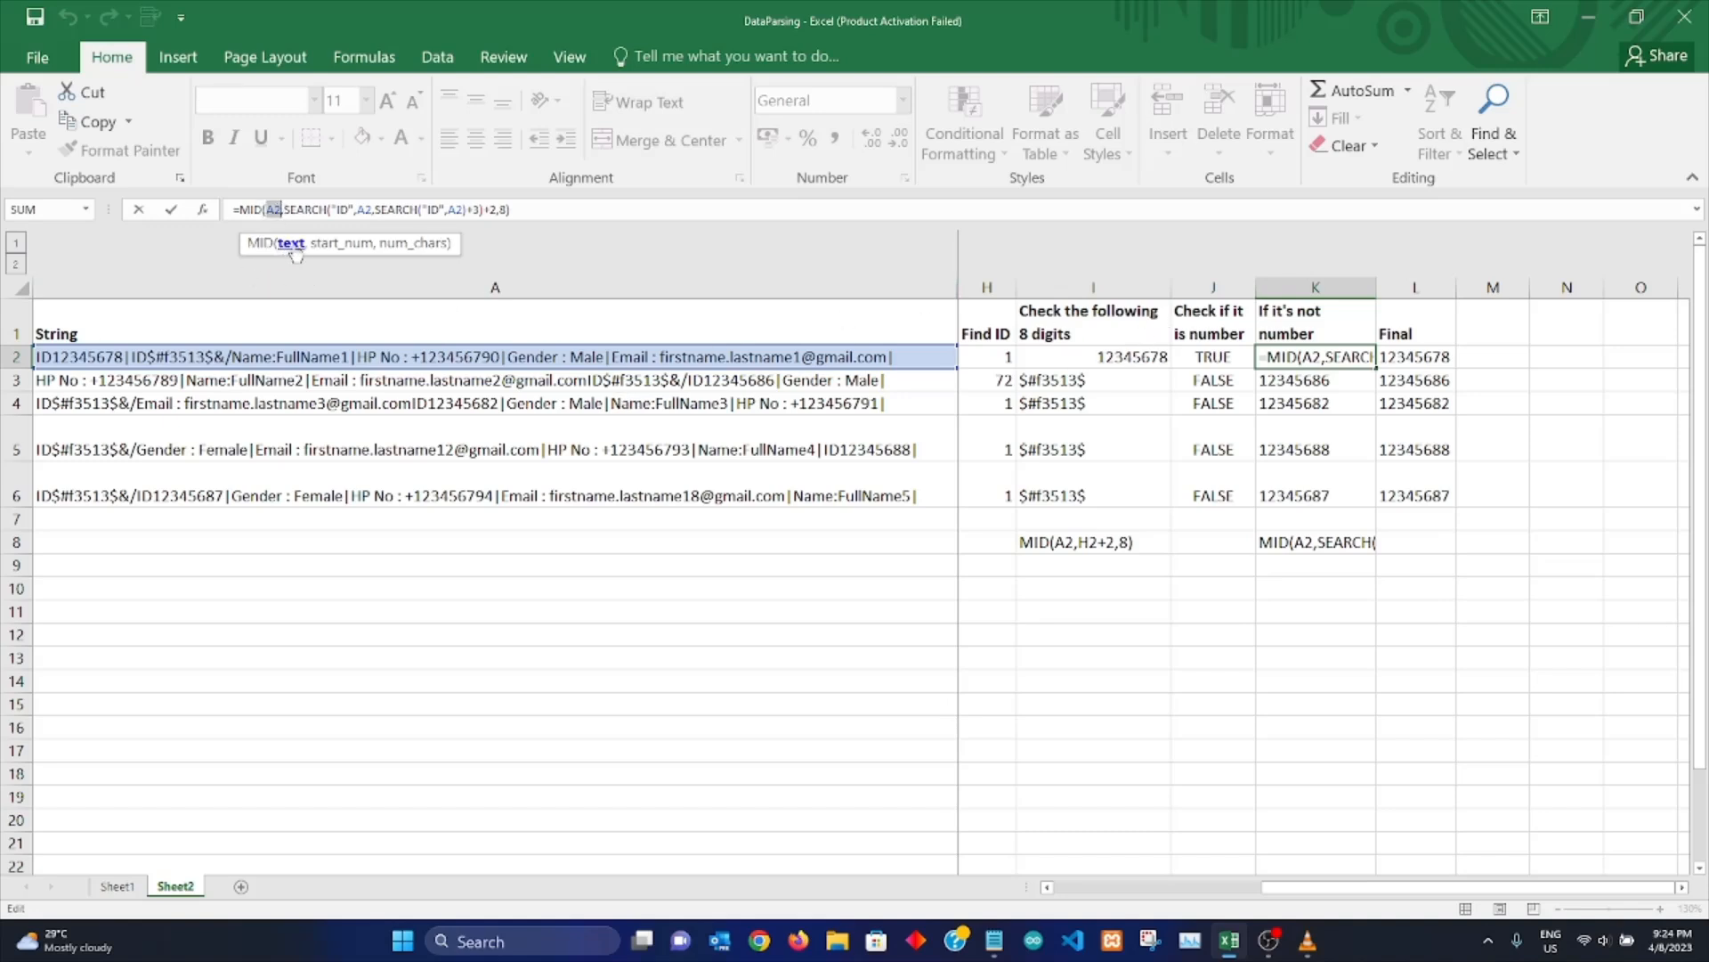
{"action": "left_click", "coordinate": [332, 249]}
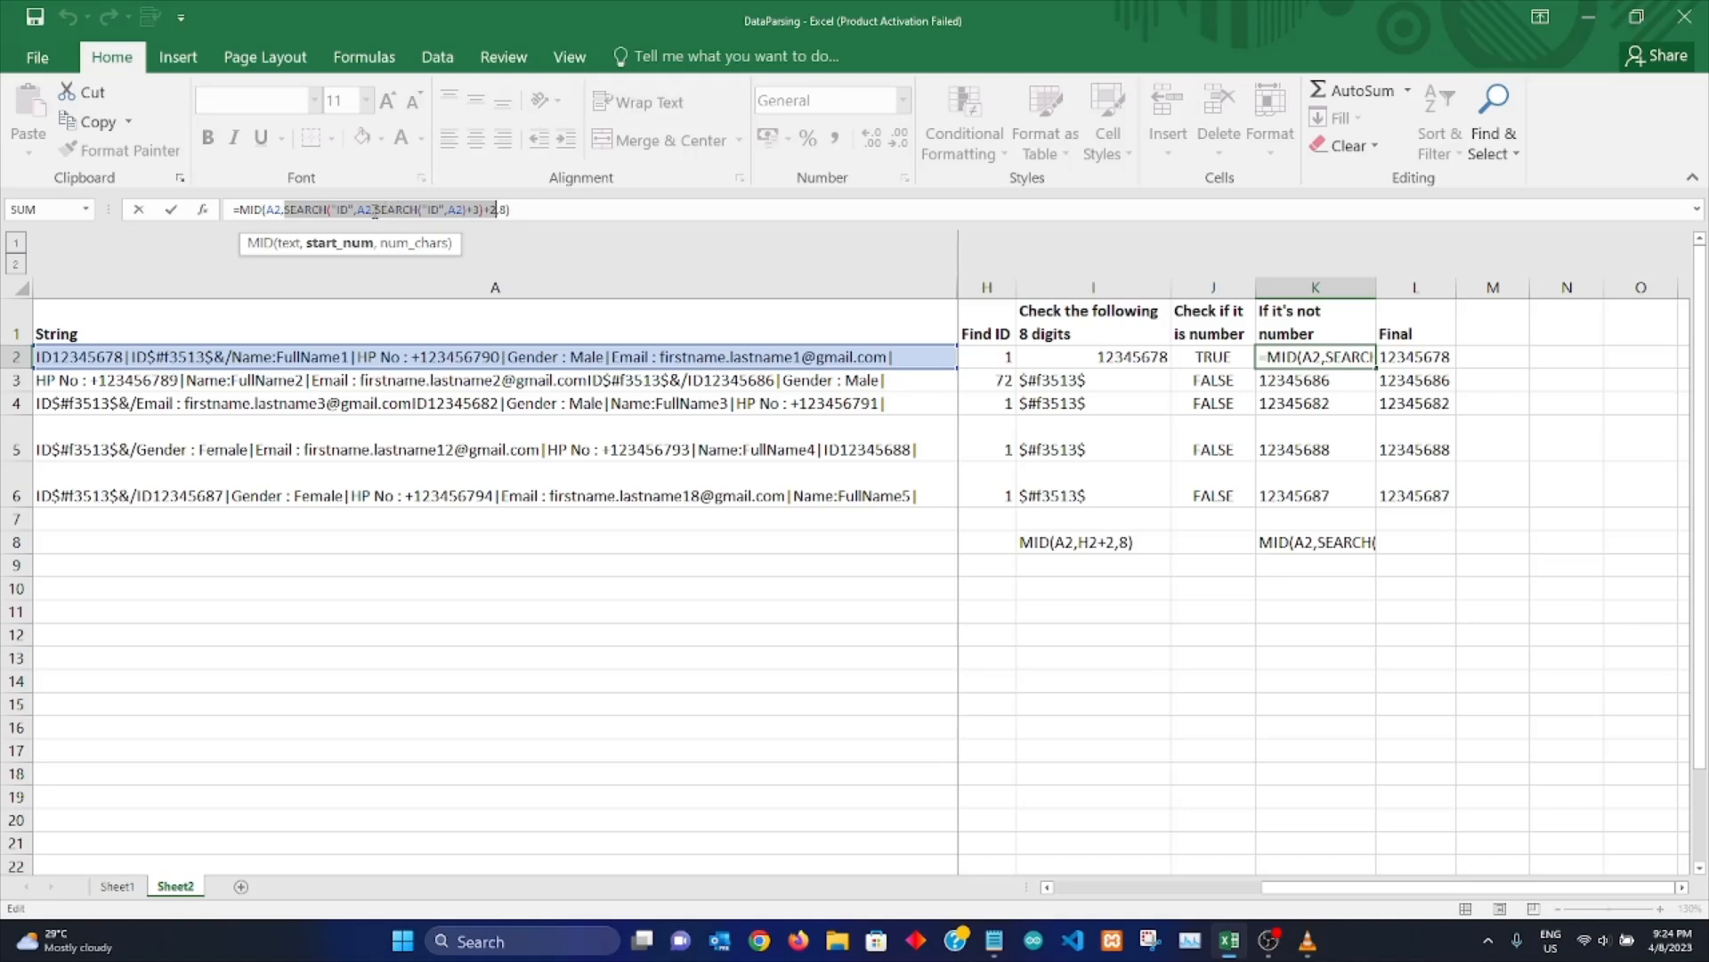
{"action": "key", "text": "Return"}
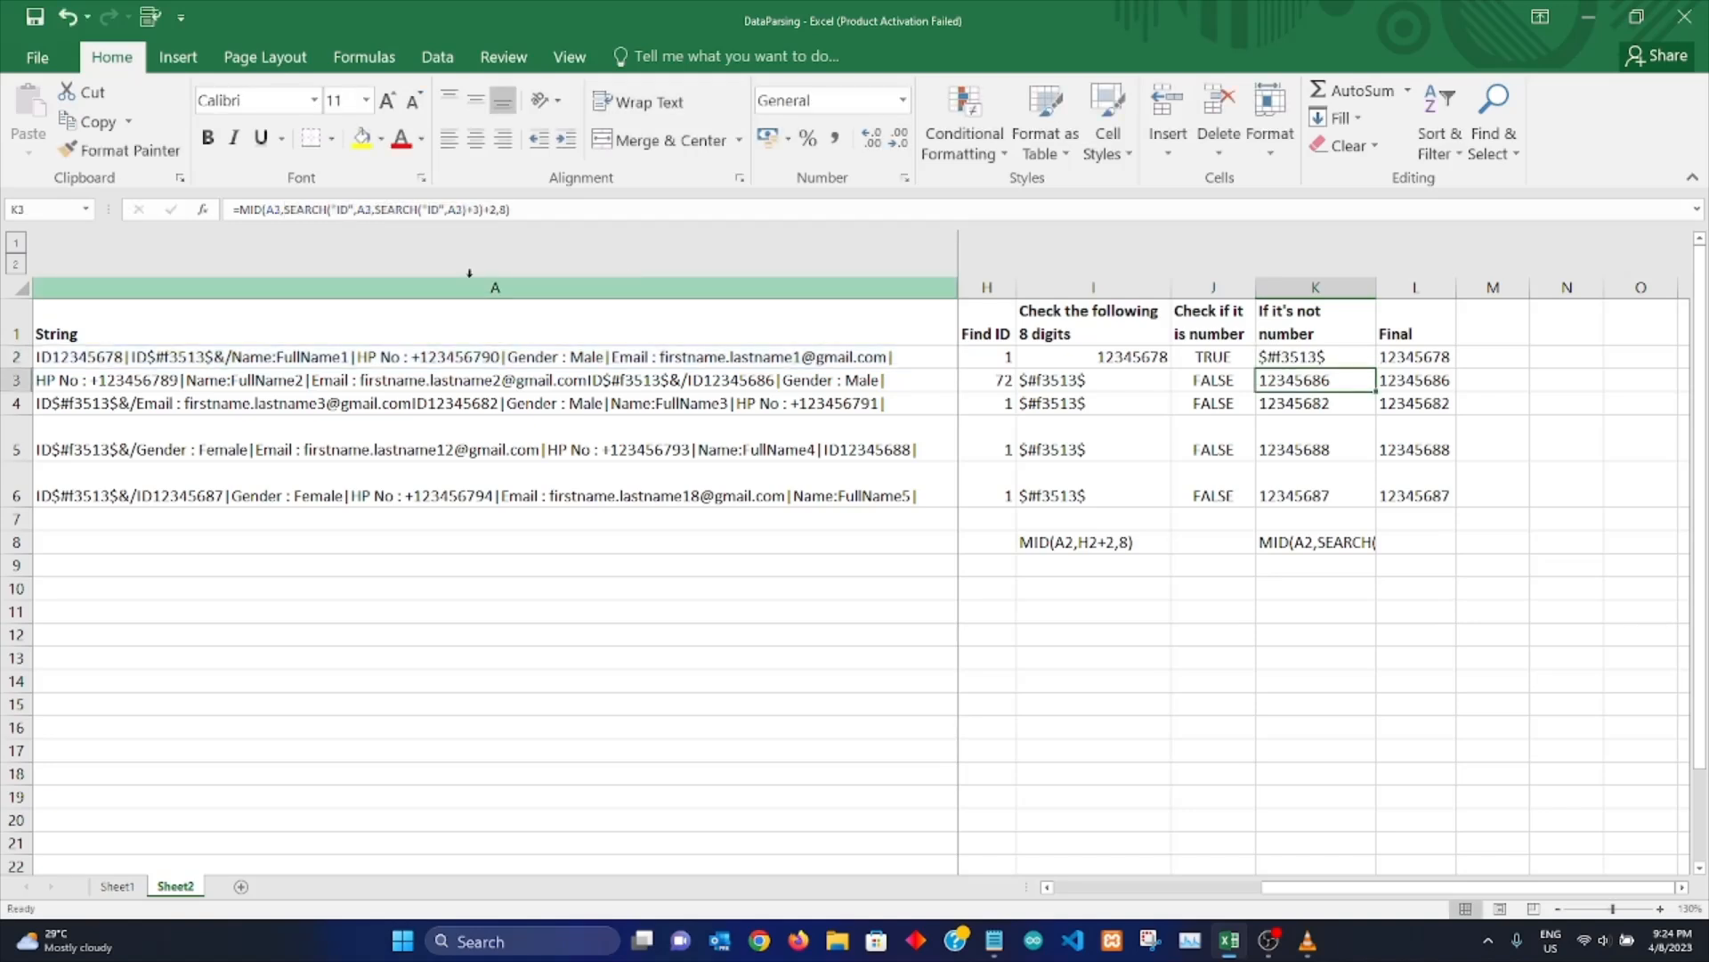
Step: Review the SEARCH formulas in H2:H6 that locate the first "ID" in each string
{"action": "left_click", "coordinate": [1091, 359]}
{"action": "left_click", "coordinate": [989, 360]}
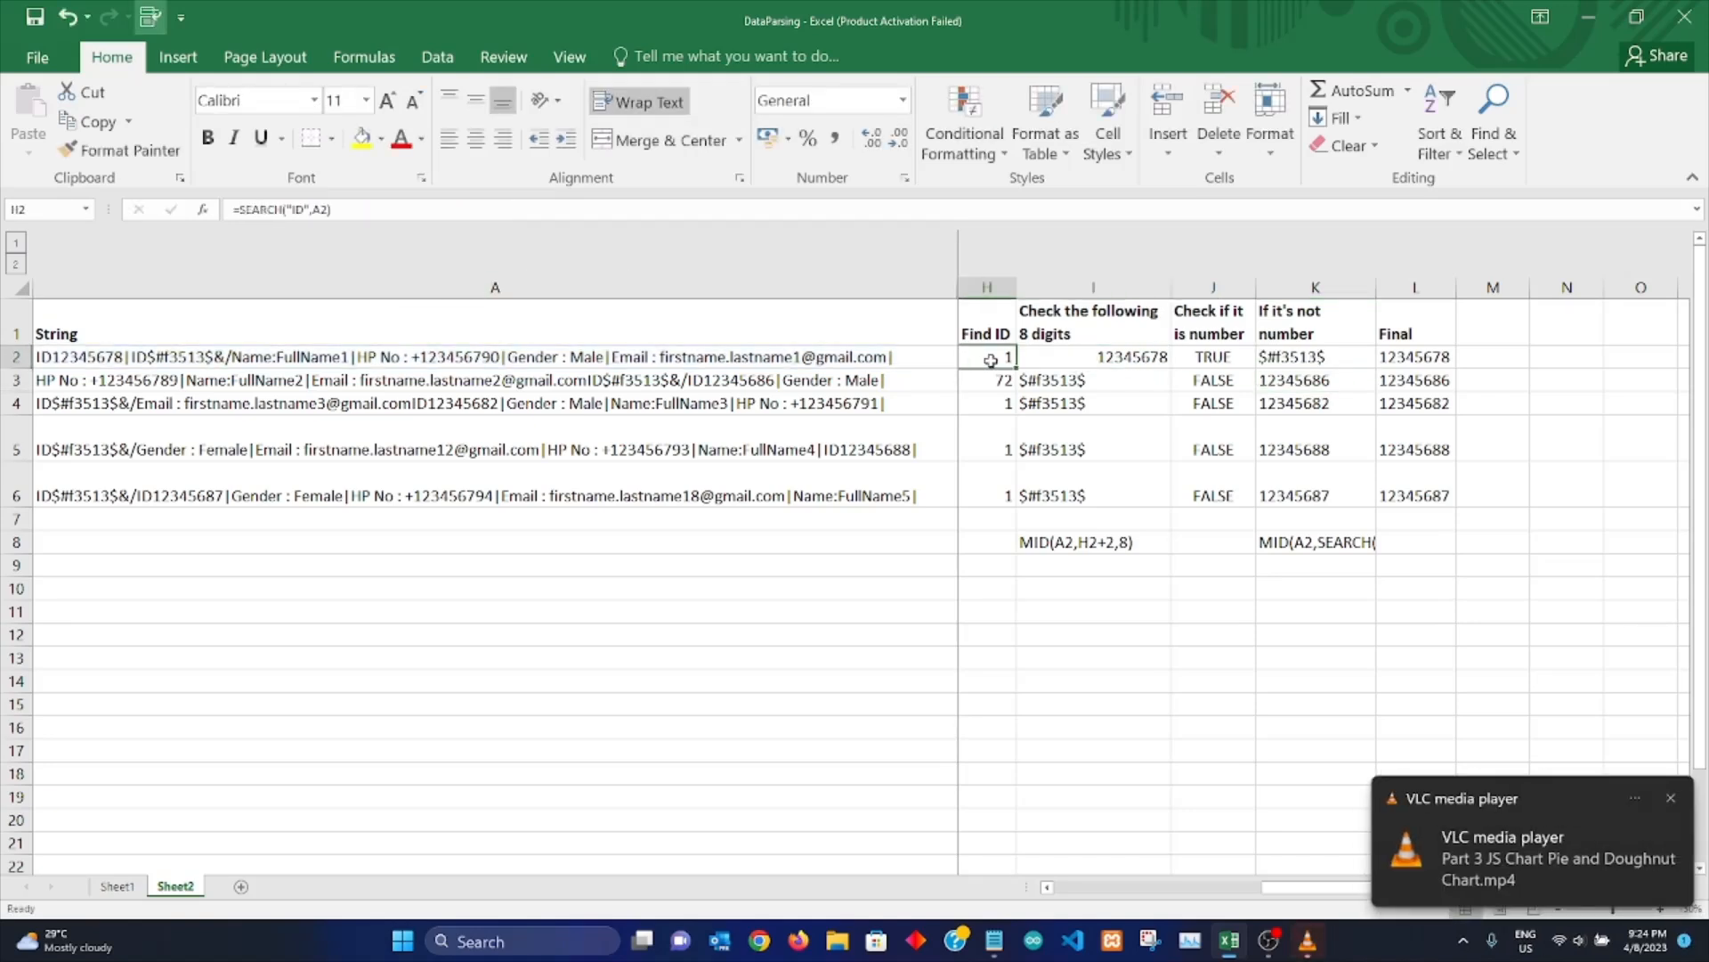
{"action": "left_click_drag", "start_coordinate": [994, 486], "coordinate": [998, 359]}
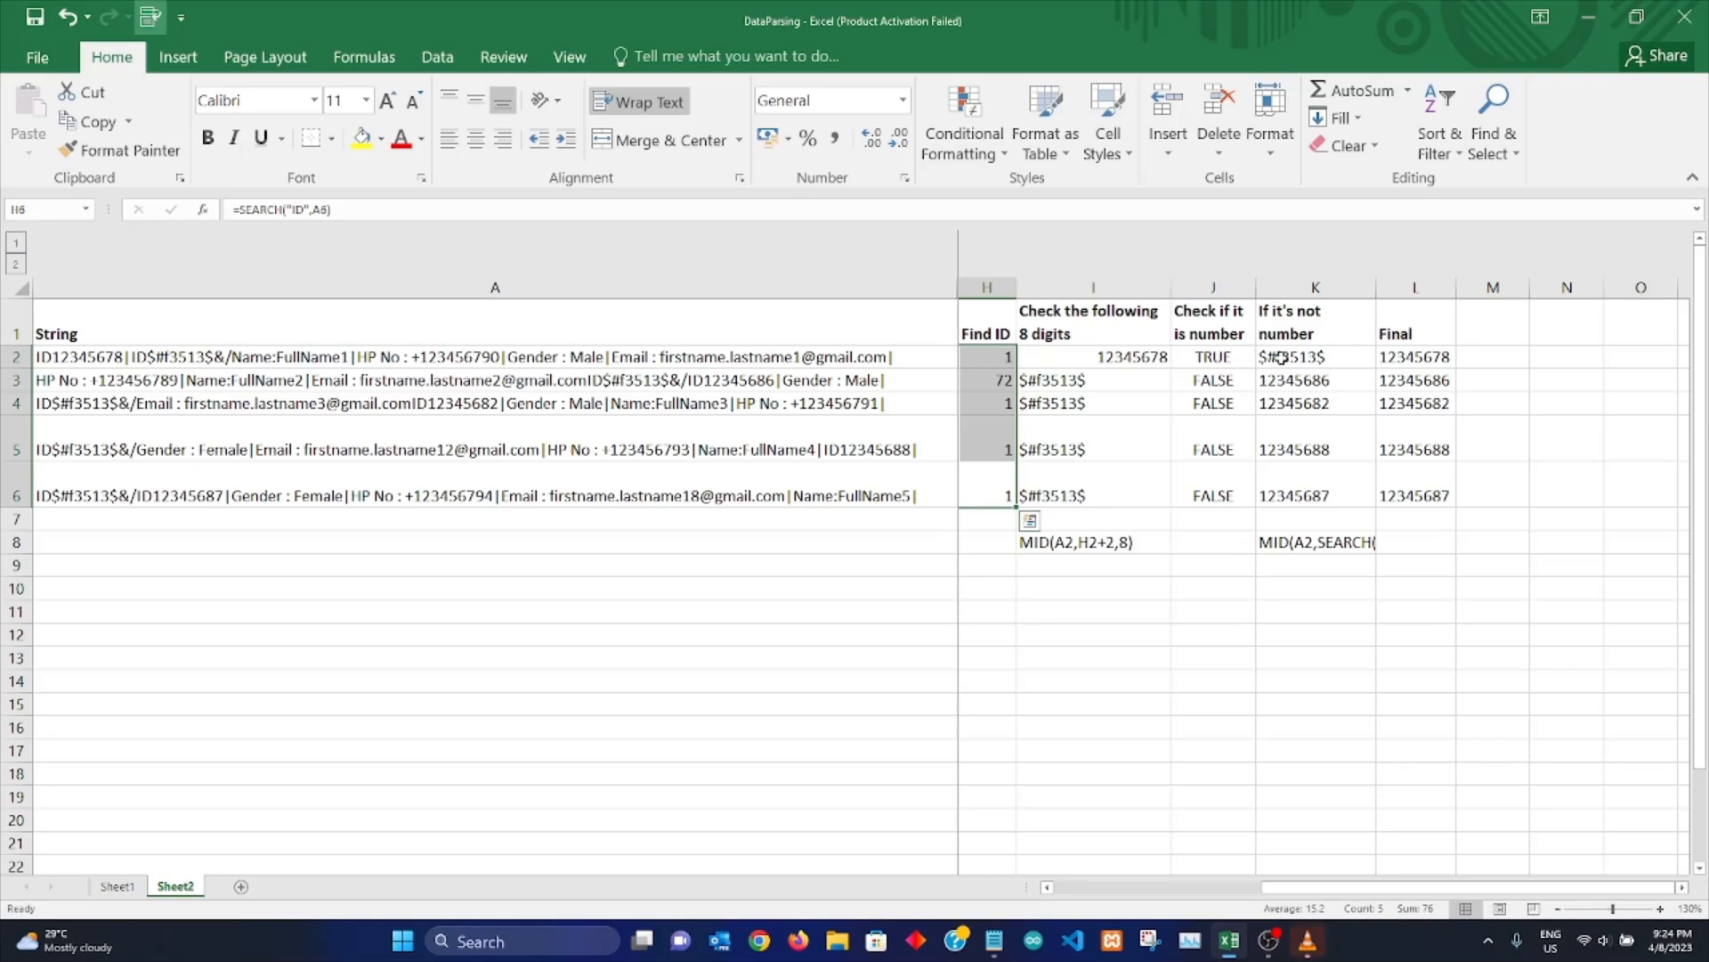
{"action": "left_click", "coordinate": [1240, 359]}
Step: Autofit column K so the whole formula text in K8 fits in its cell
{"action": "left_click", "coordinate": [1296, 356]}
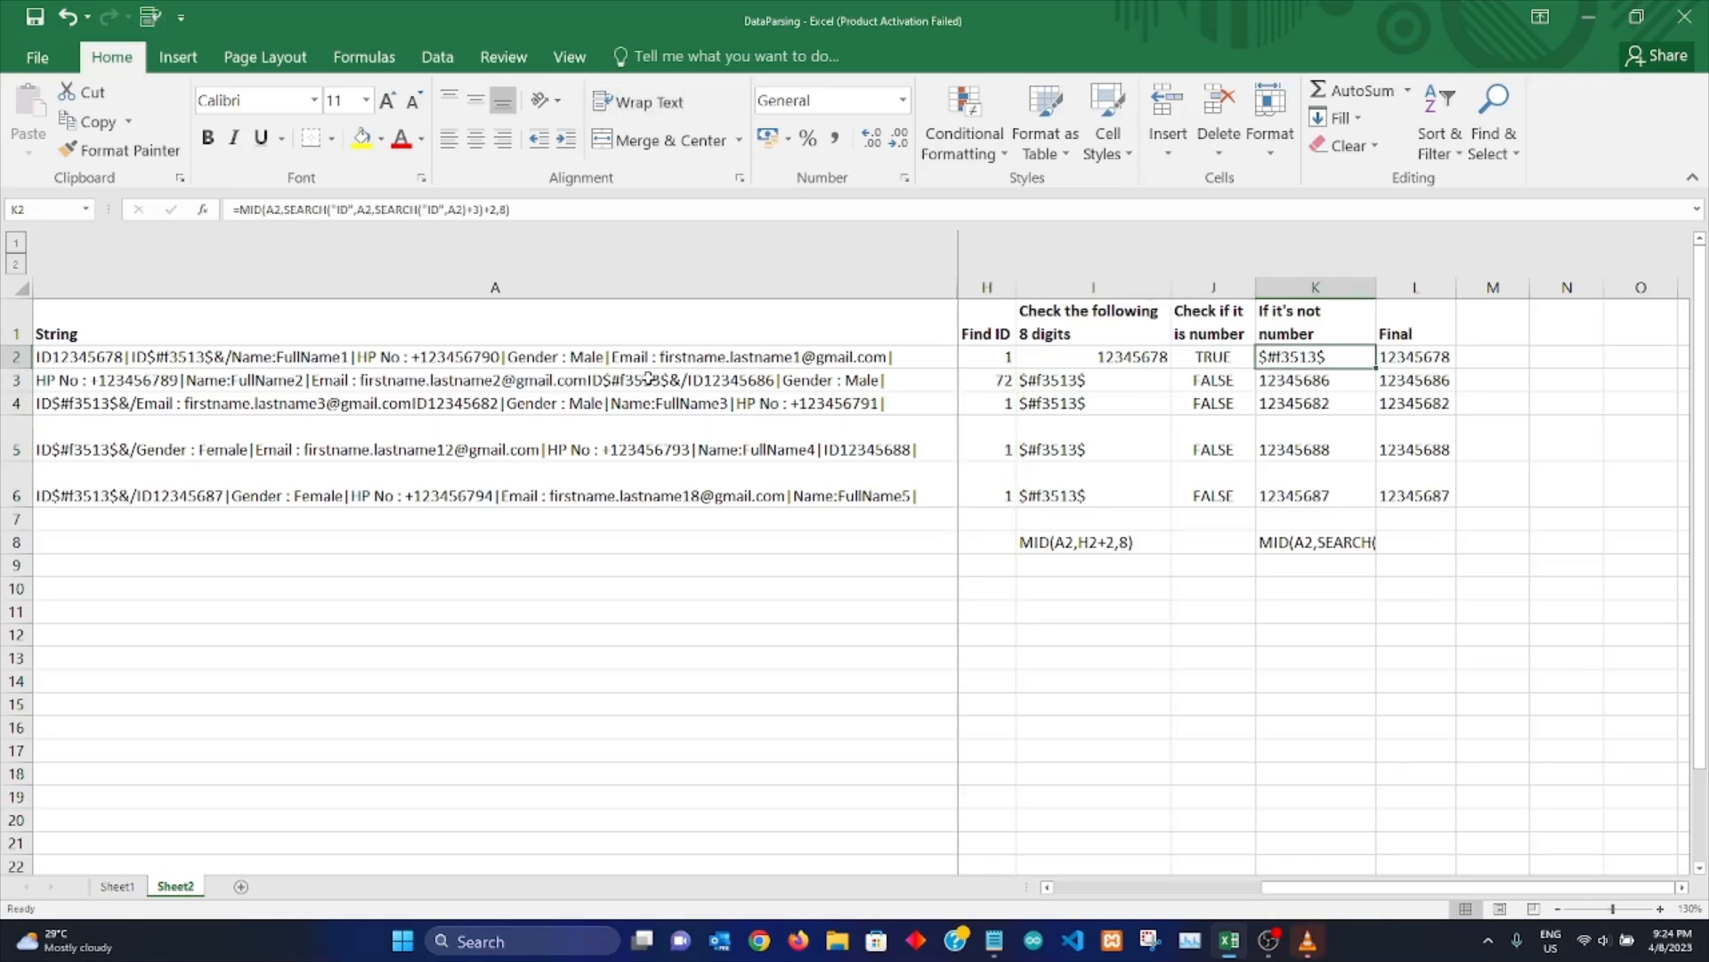
{"action": "left_click", "coordinate": [1372, 545]}
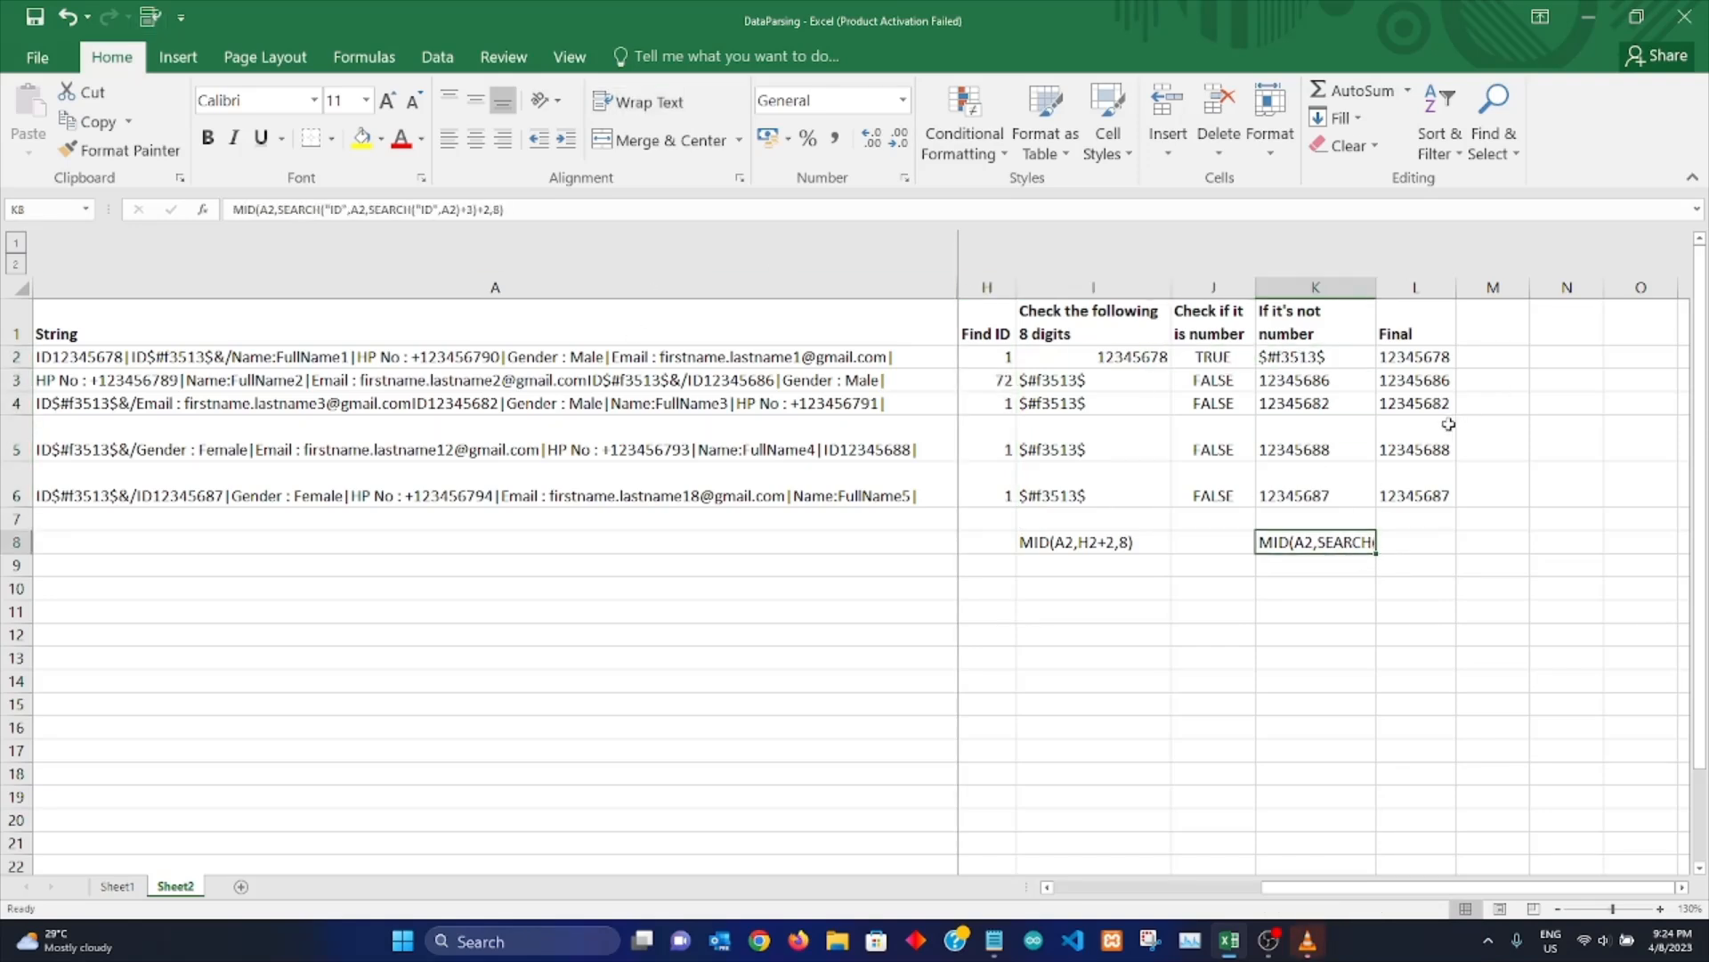
{"action": "double_click", "coordinate": [1375, 285]}
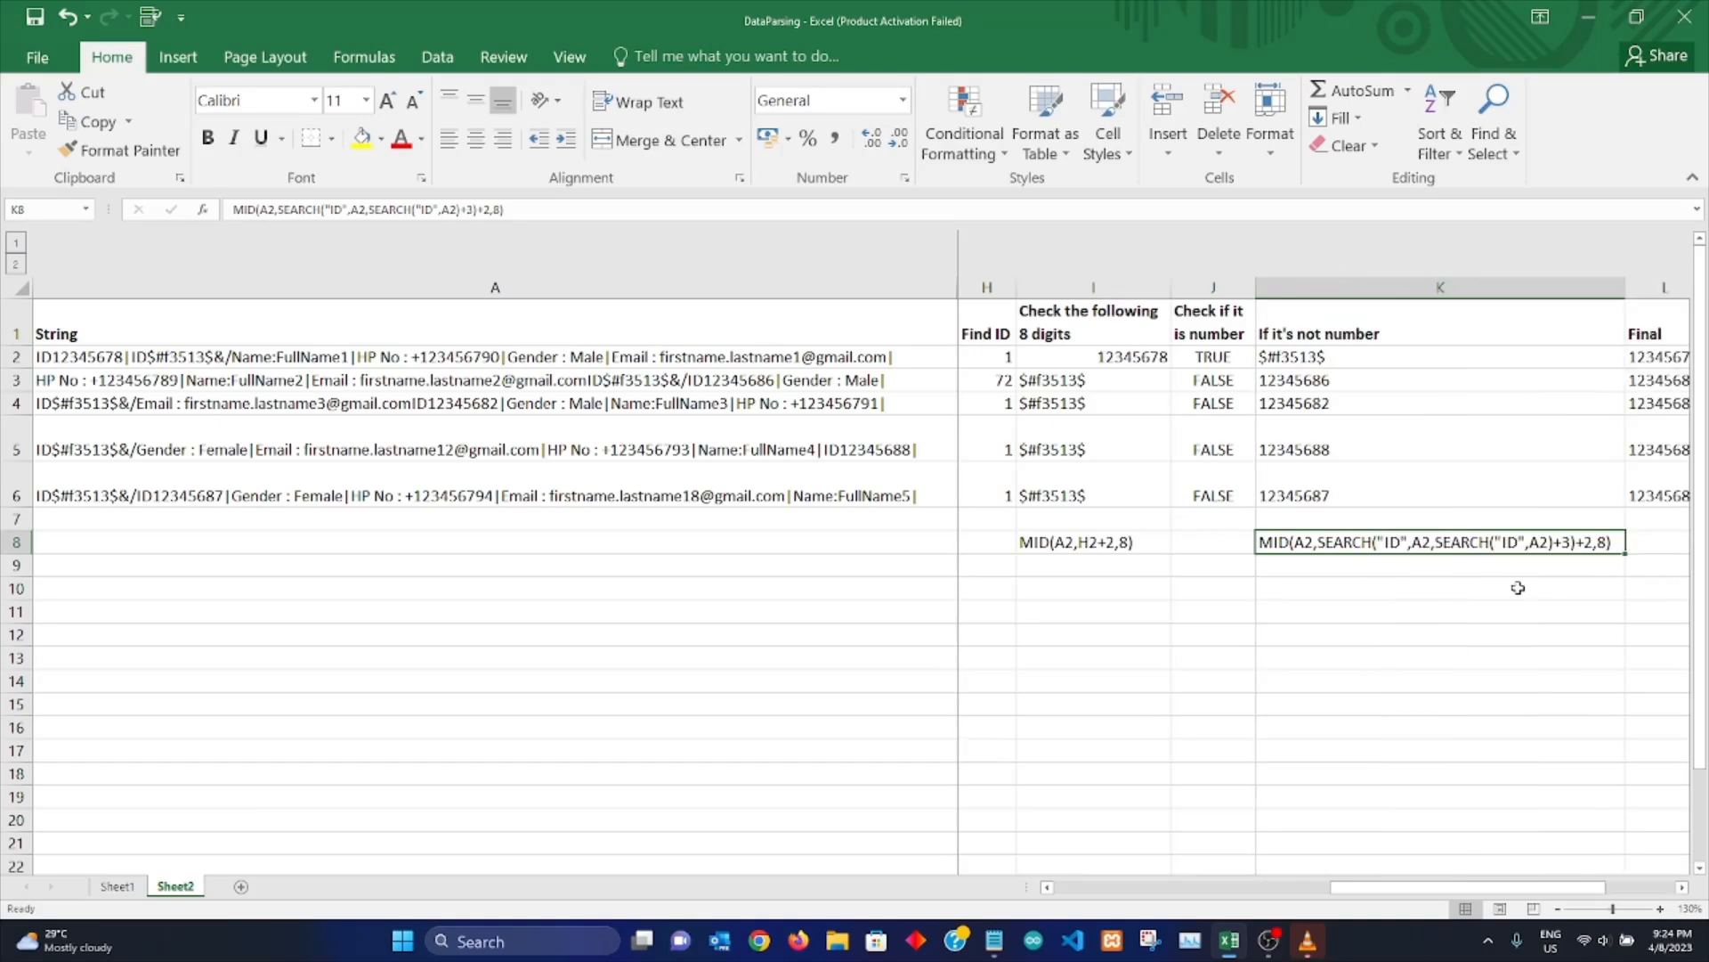
Step: Examine the outer SEARCH("ID") part of the formula text in K8 and leave the cell unchanged
{"action": "double_click", "coordinate": [1309, 545]}
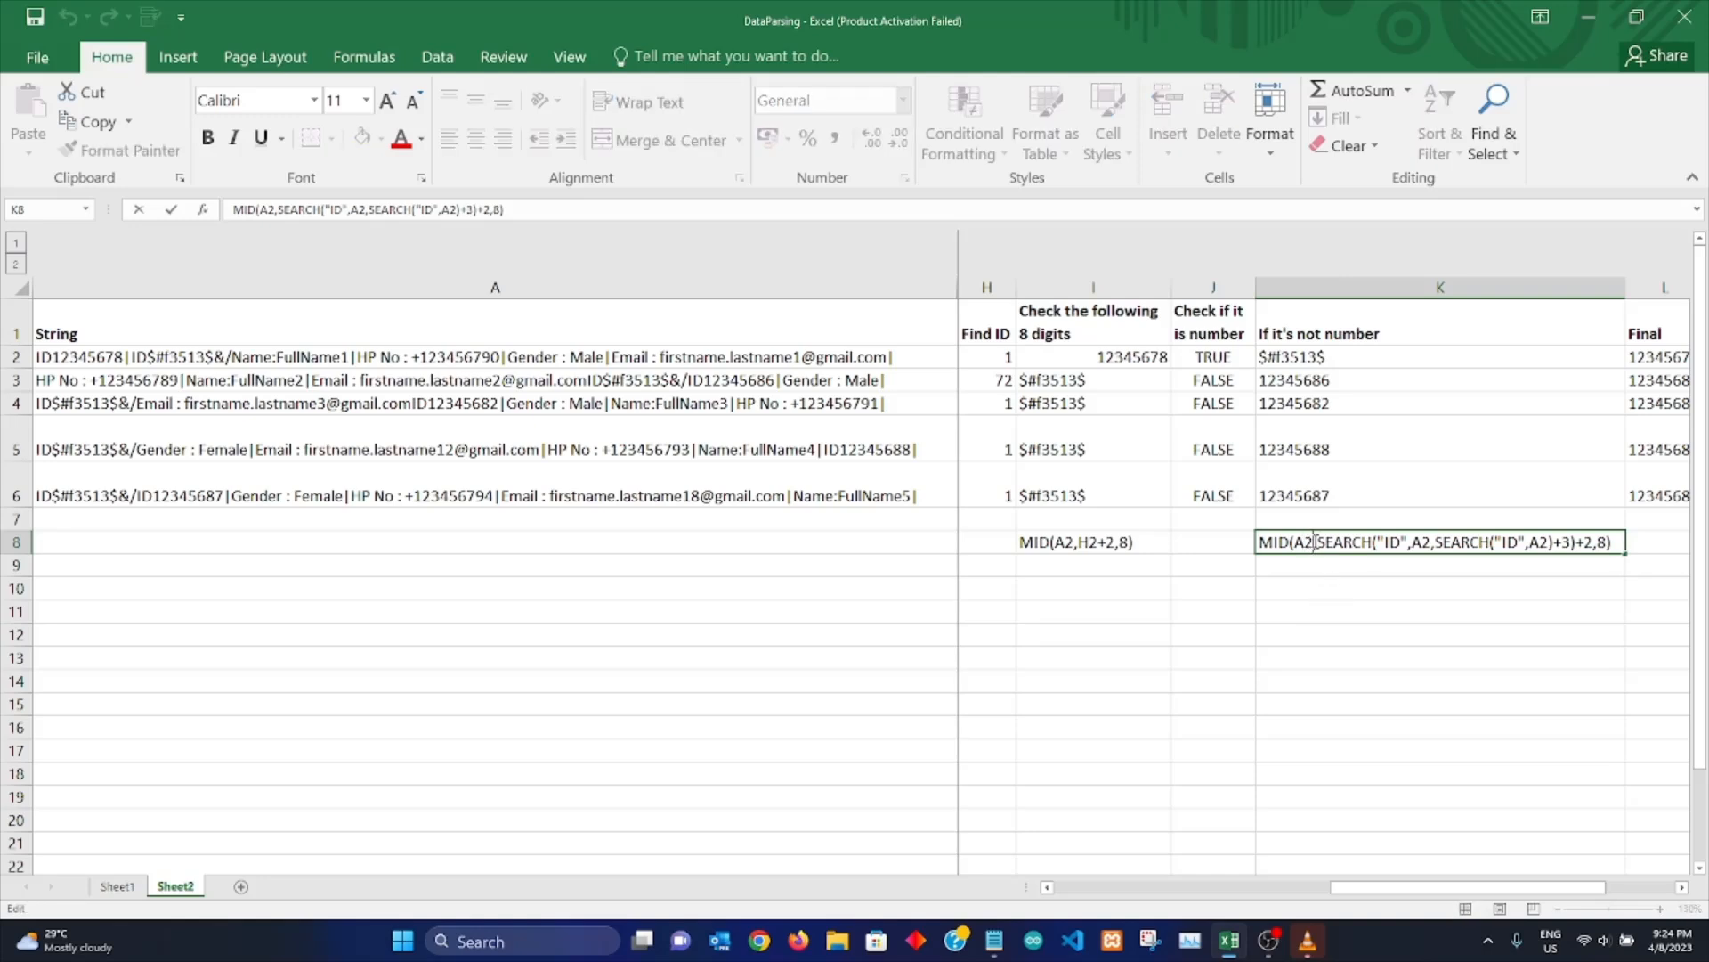
{"action": "left_click_drag", "start_coordinate": [1321, 544], "coordinate": [1389, 548]}
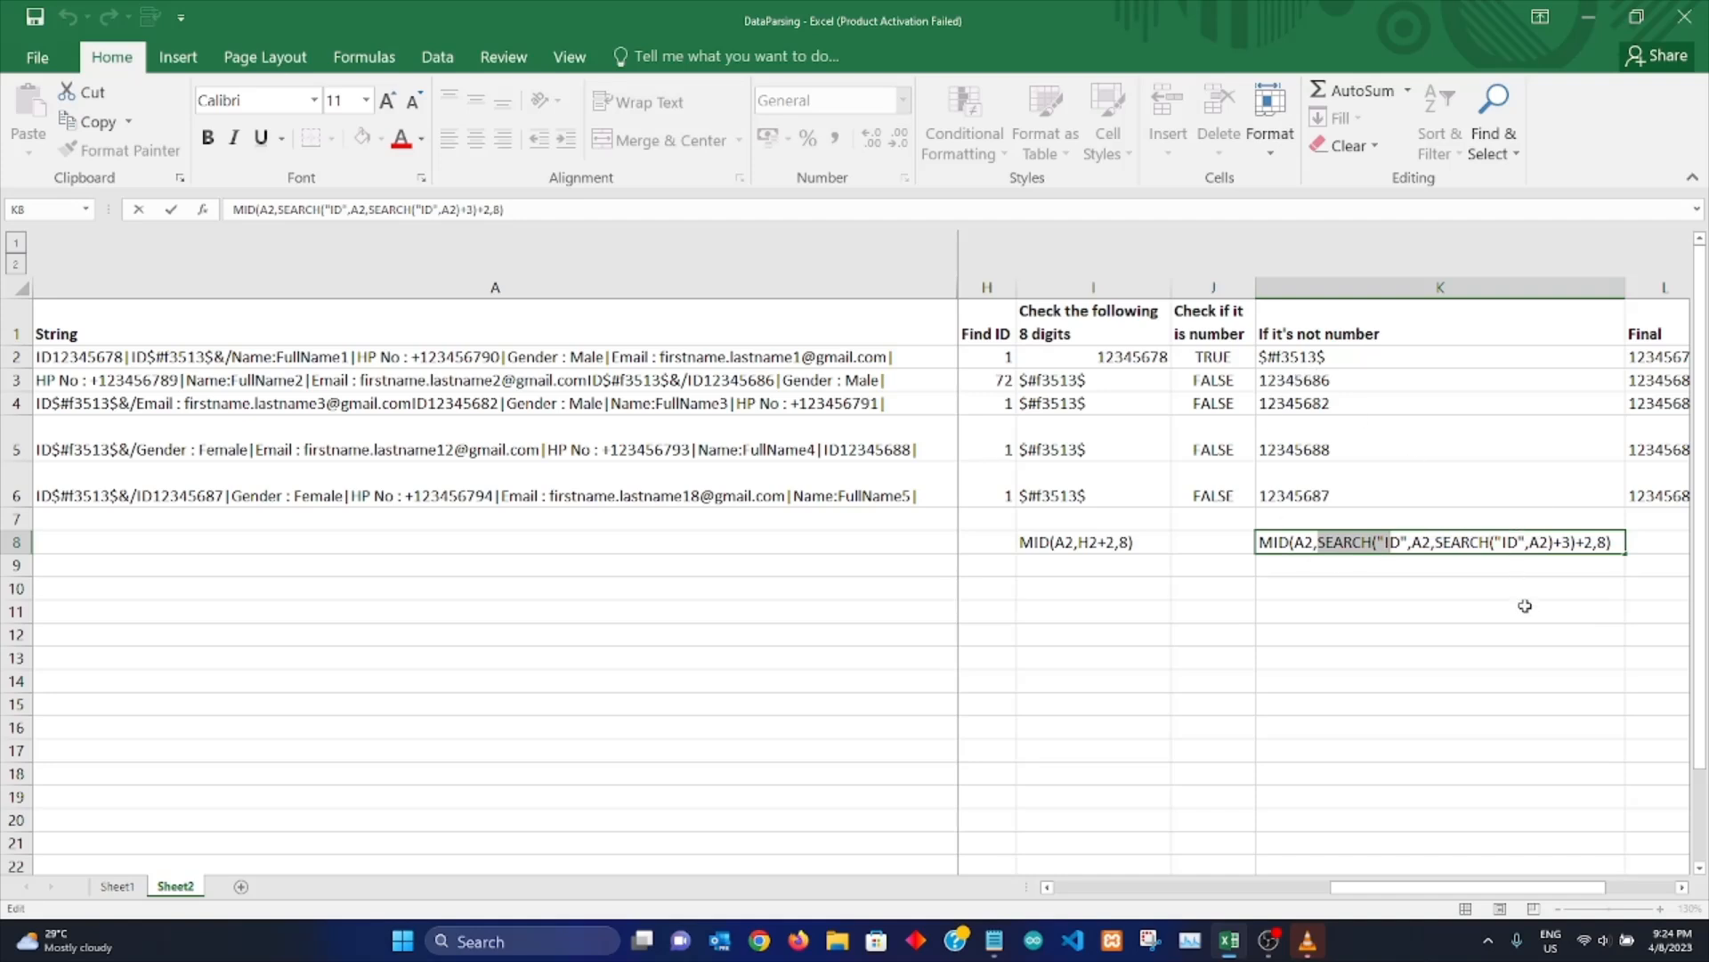
{"action": "key", "text": "shift+Right"}
{"action": "key", "text": "shift+Right"}
{"action": "key", "text": "shift+Right"}
{"action": "left_click", "coordinate": [1436, 561]}
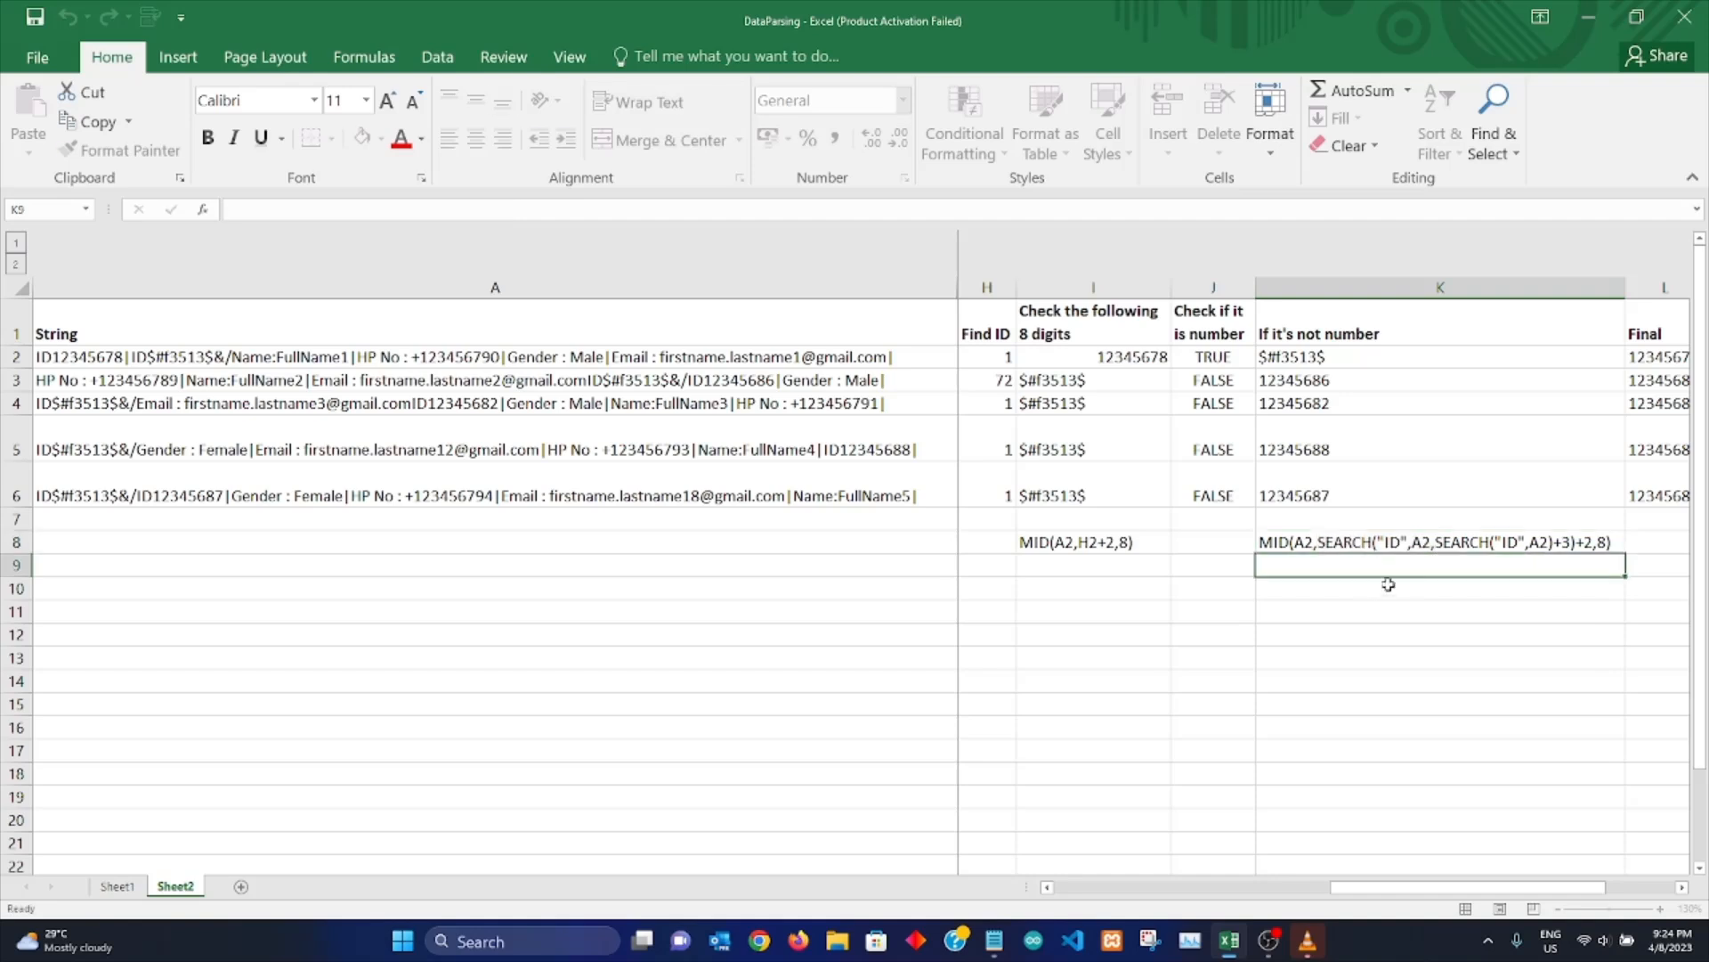
{"action": "left_click", "coordinate": [1336, 545]}
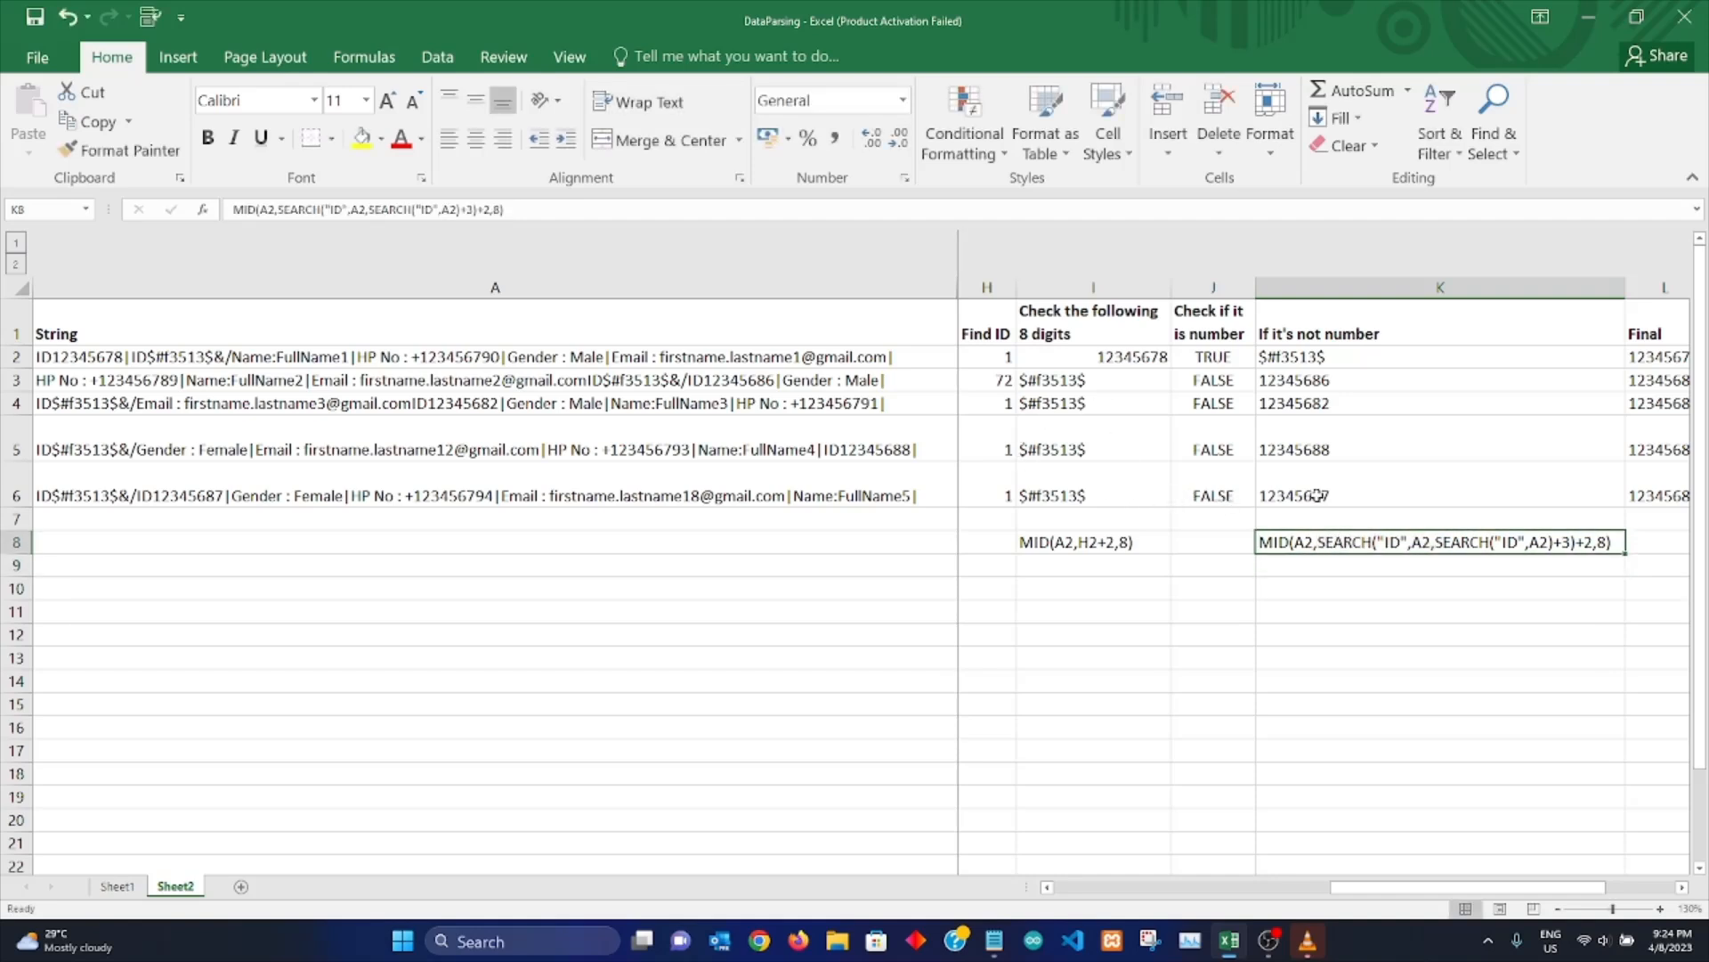
{"action": "left_click", "coordinate": [1336, 591]}
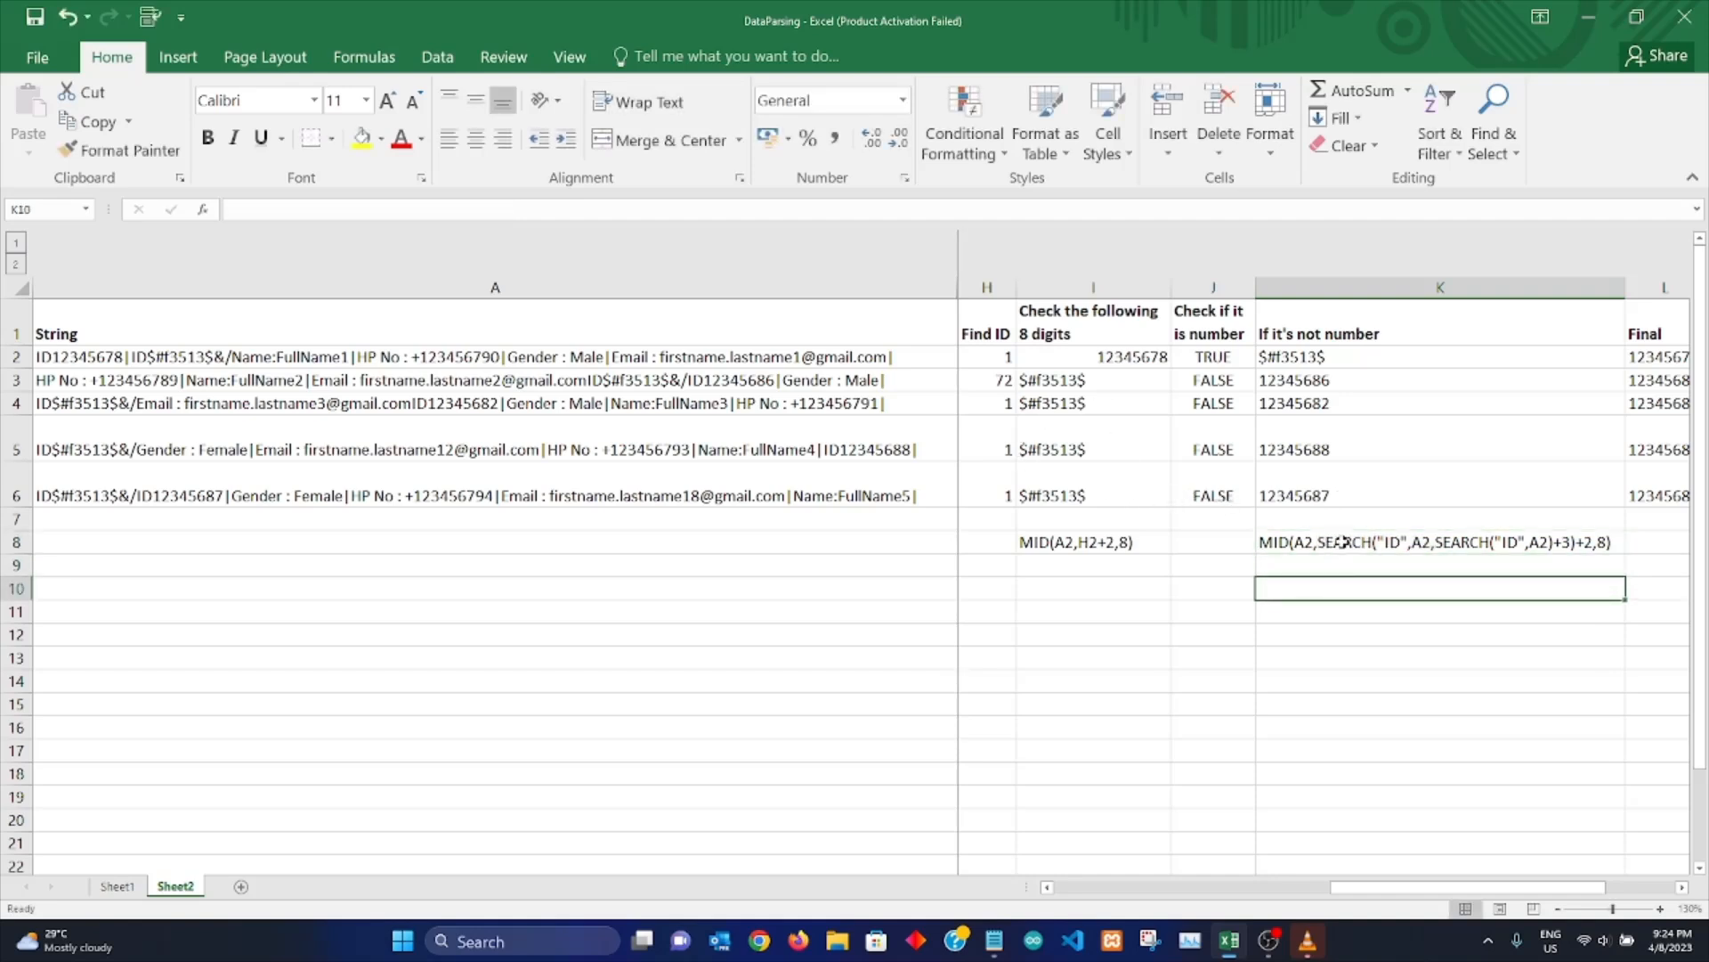
Step: Copy the outer SEARCH("ID",A2 part of the formula text in K8 and enter =SEARCH("ID",A2) in K9, checking it against the string in A2
{"action": "left_click", "coordinate": [1334, 544]}
{"action": "left_click", "coordinate": [276, 211]}
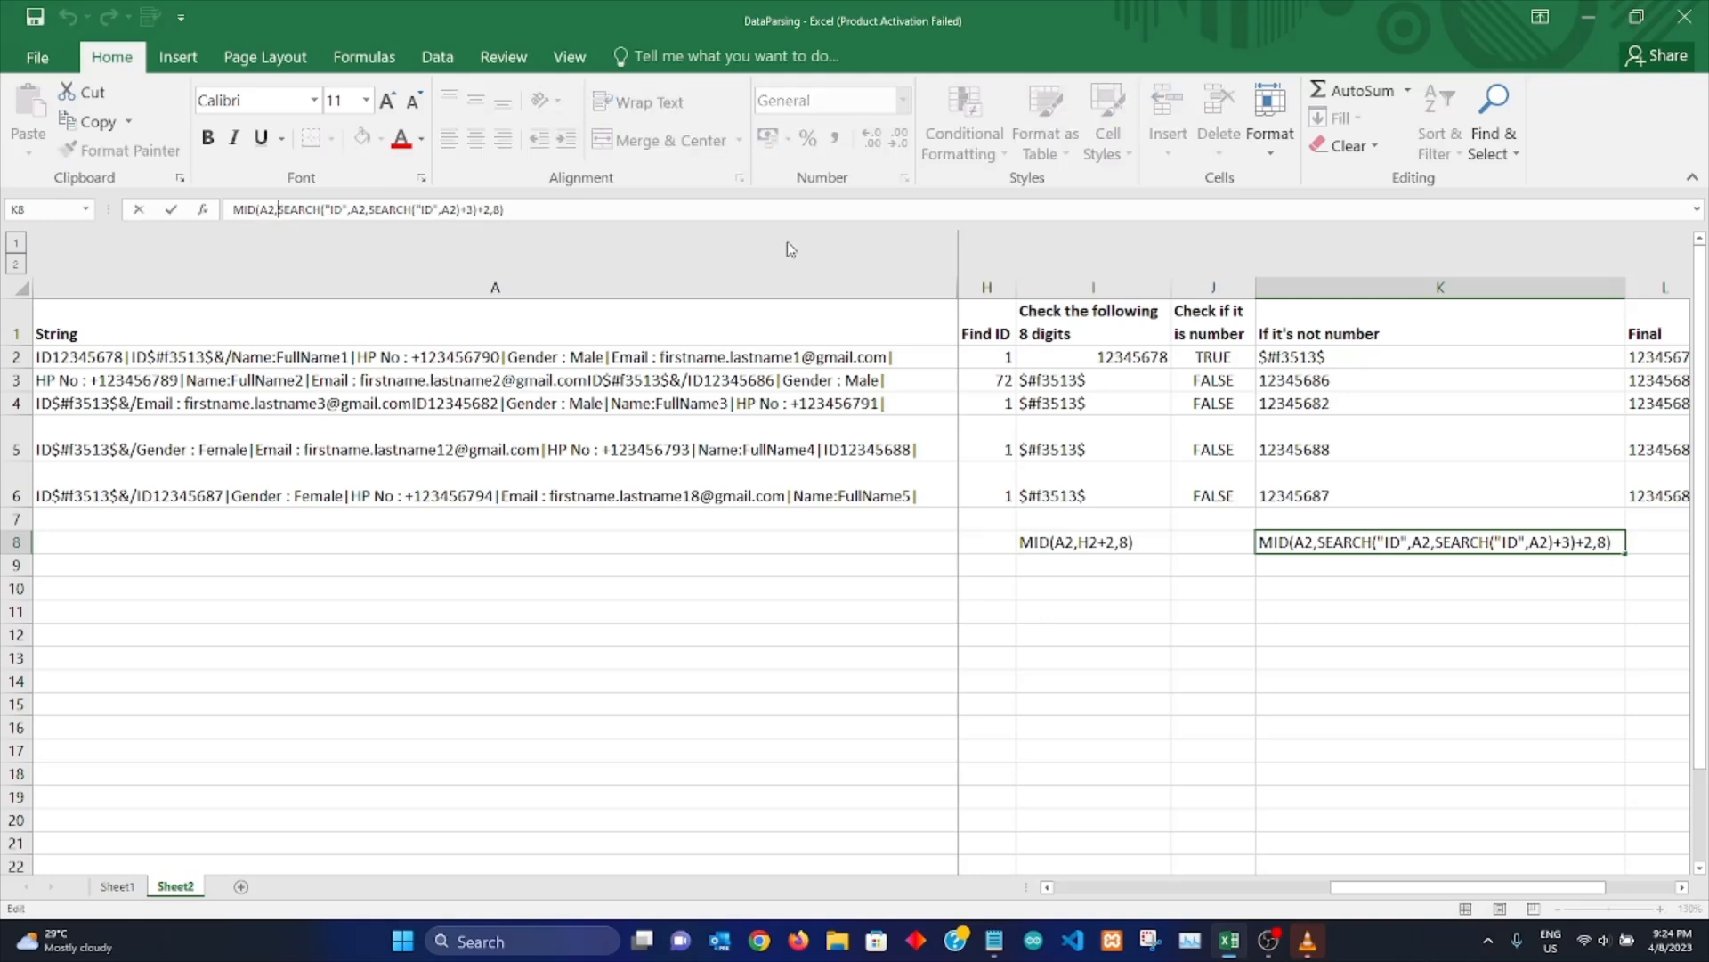
{"action": "key", "text": "shift+Right"}
{"action": "key", "text": "shift+Right"}
{"action": "key", "text": "shift+Right"}
{"action": "key", "text": "shift+Right"}
{"action": "key", "text": "shift+Right"}
{"action": "key", "text": "shift+Right"}
{"action": "key", "text": "shift+Right"}
{"action": "key", "text": "shift+Right"}
{"action": "key", "text": "shift+Right"}
{"action": "key", "text": "shift+Right"}
{"action": "key", "text": "shift+Right"}
{"action": "key", "text": "shift+Right"}
{"action": "key", "text": "shift+Right"}
{"action": "key", "text": "shift+Right"}
{"action": "key", "text": "shift+Right"}
{"action": "key", "text": "shift+Right"}
{"action": "key", "text": "shift+Right"}
{"action": "key", "text": "shift+Right"}
{"action": "key", "text": "shift+Right"}
{"action": "key", "text": "shift+Right"}
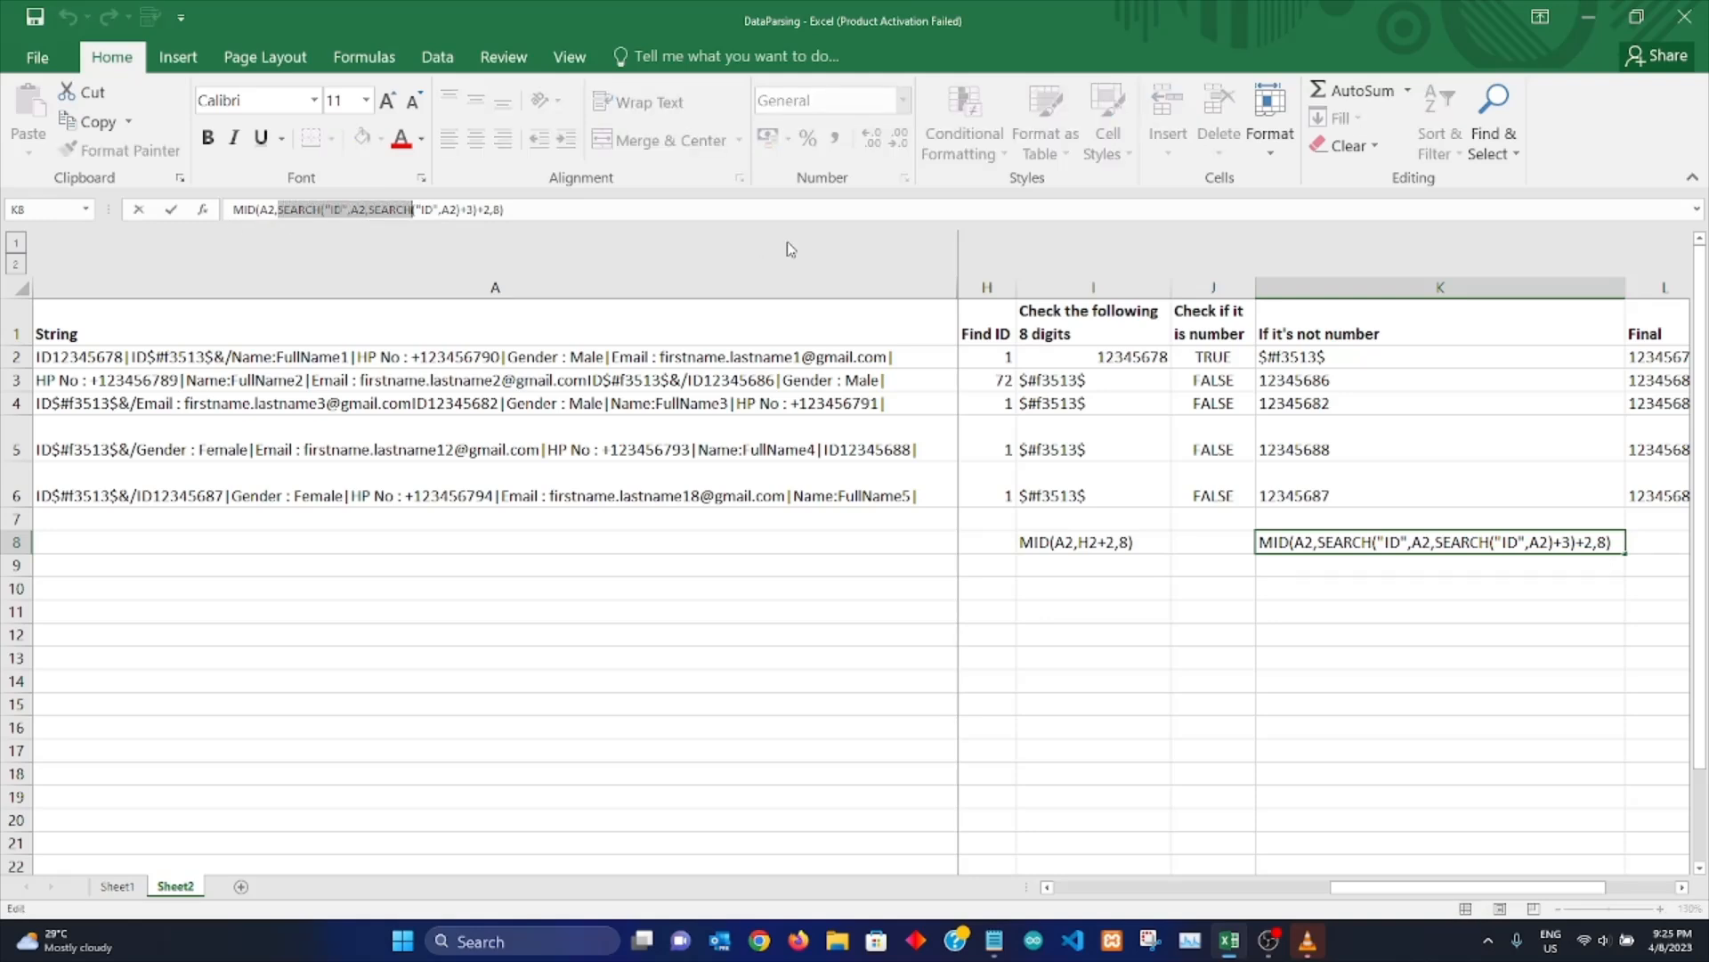
{"action": "key", "text": "shift+Left"}
{"action": "key", "text": "shift+Left"}
{"action": "key", "text": "ctrl+c"}
{"action": "key", "text": "Return"}
{"action": "type", "text": "="}
{"action": "key", "text": "ctrl+v"}
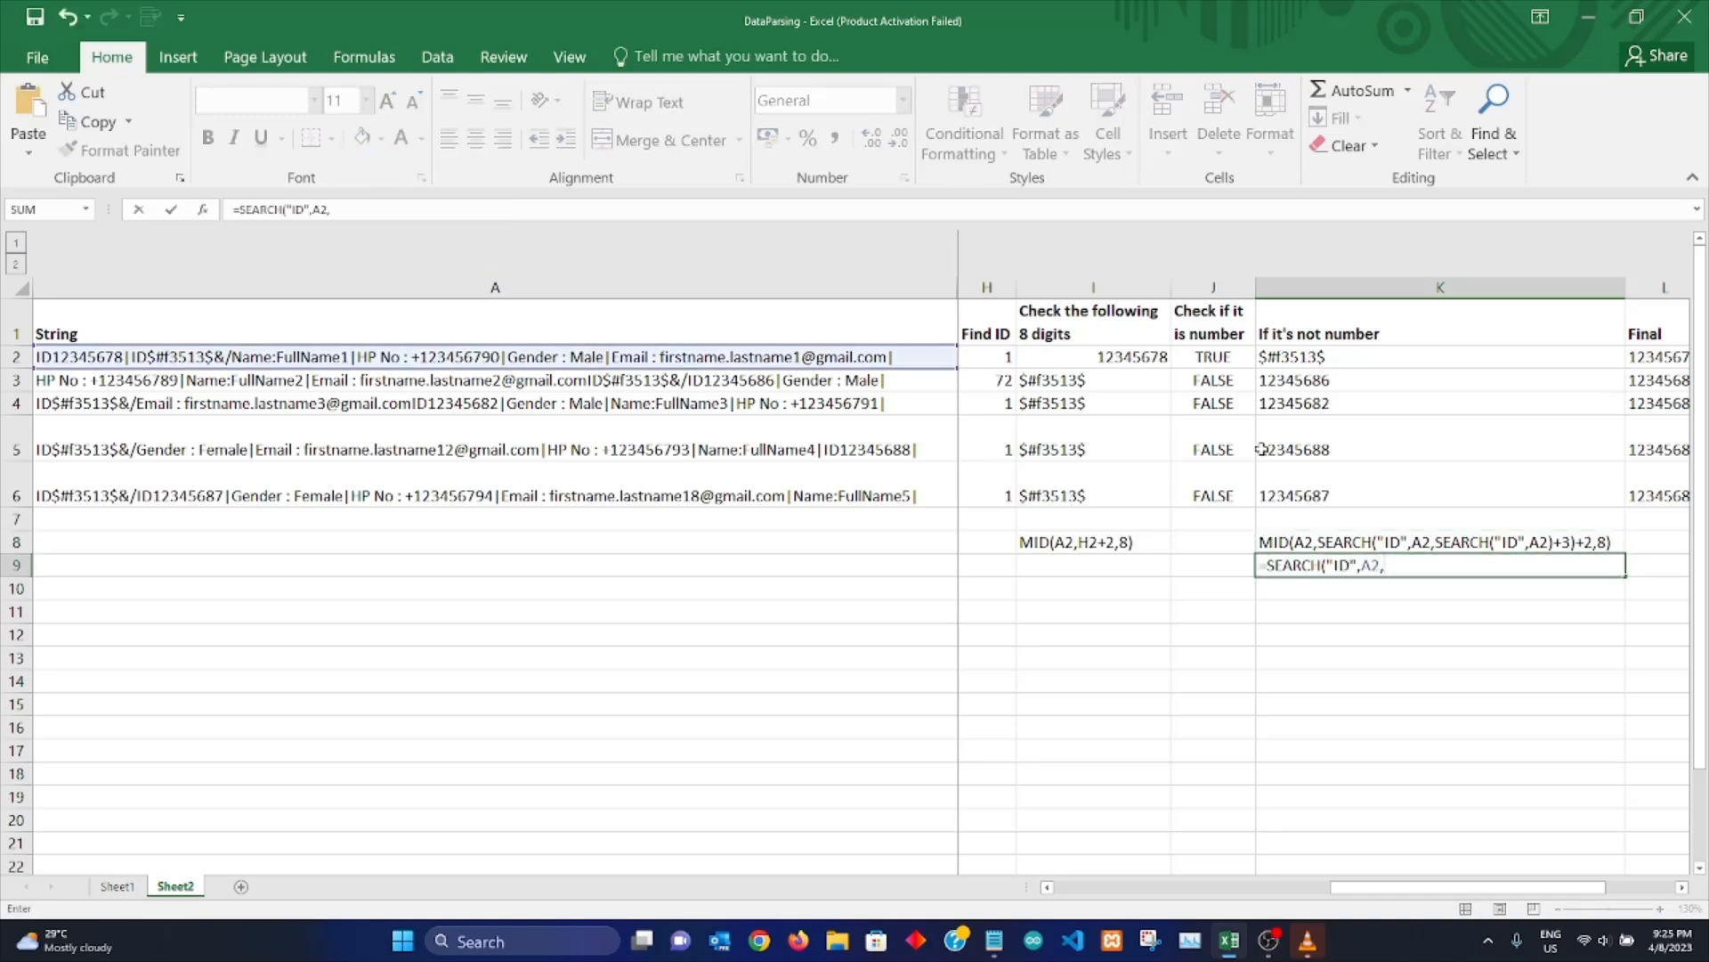
{"action": "key", "text": "BackSpace"}
{"action": "key", "text": "ctrl+Return"}
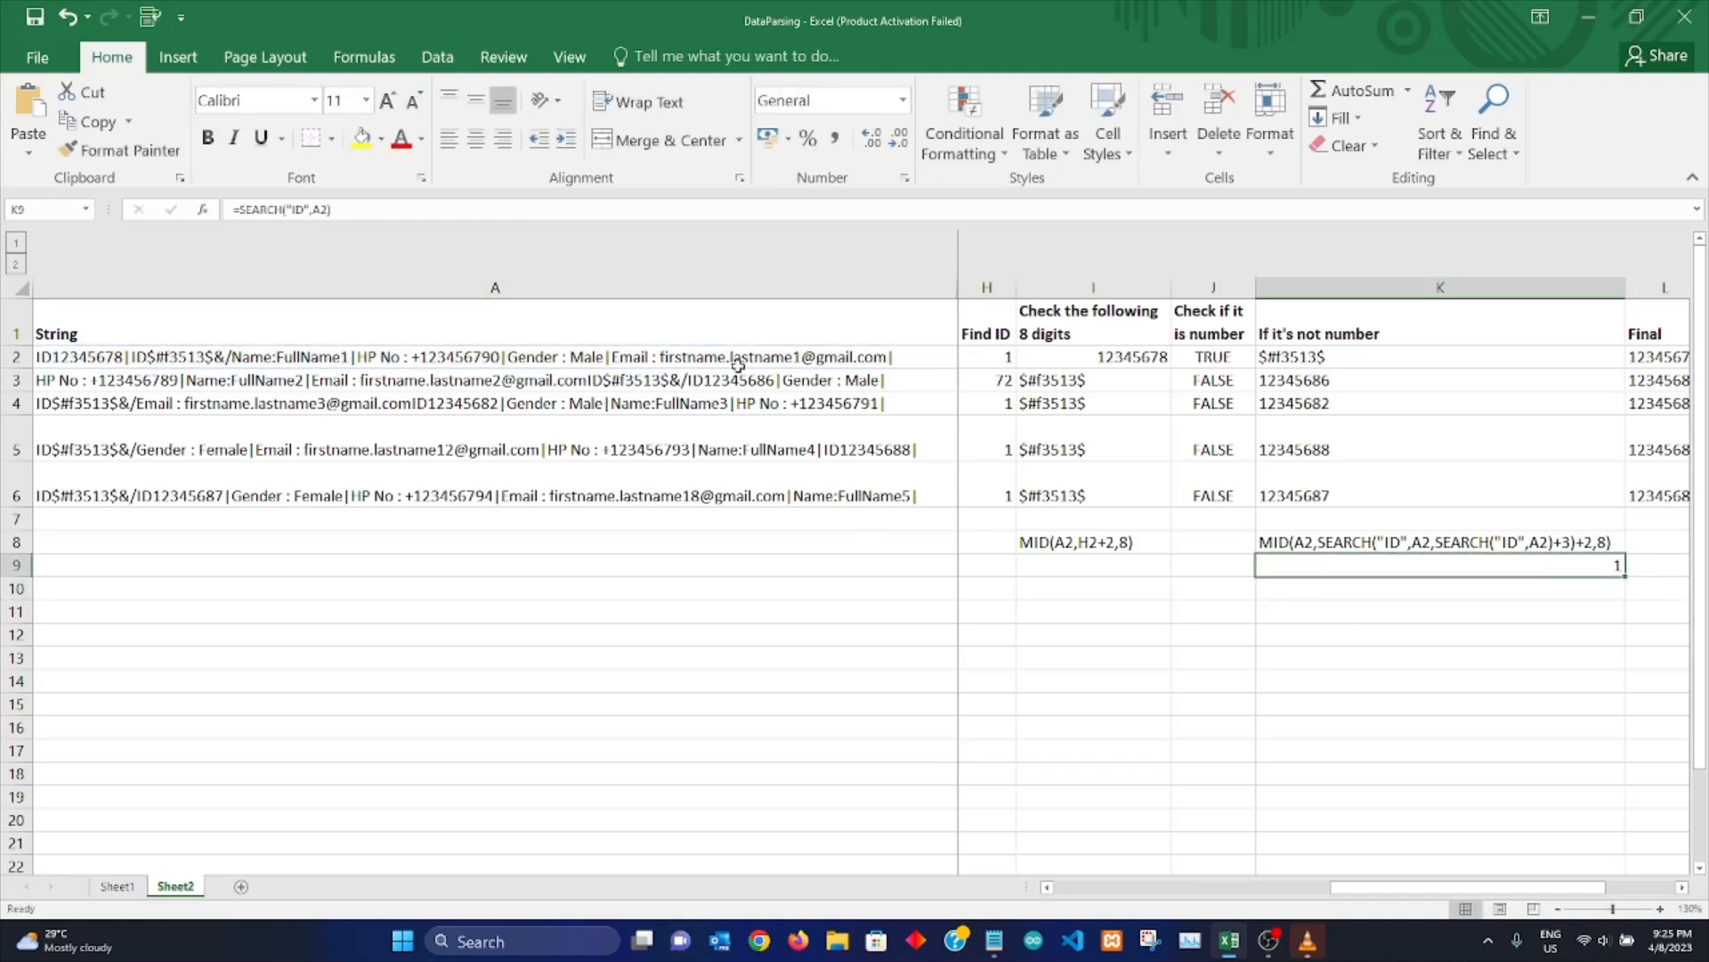
{"action": "left_click", "coordinate": [354, 357]}
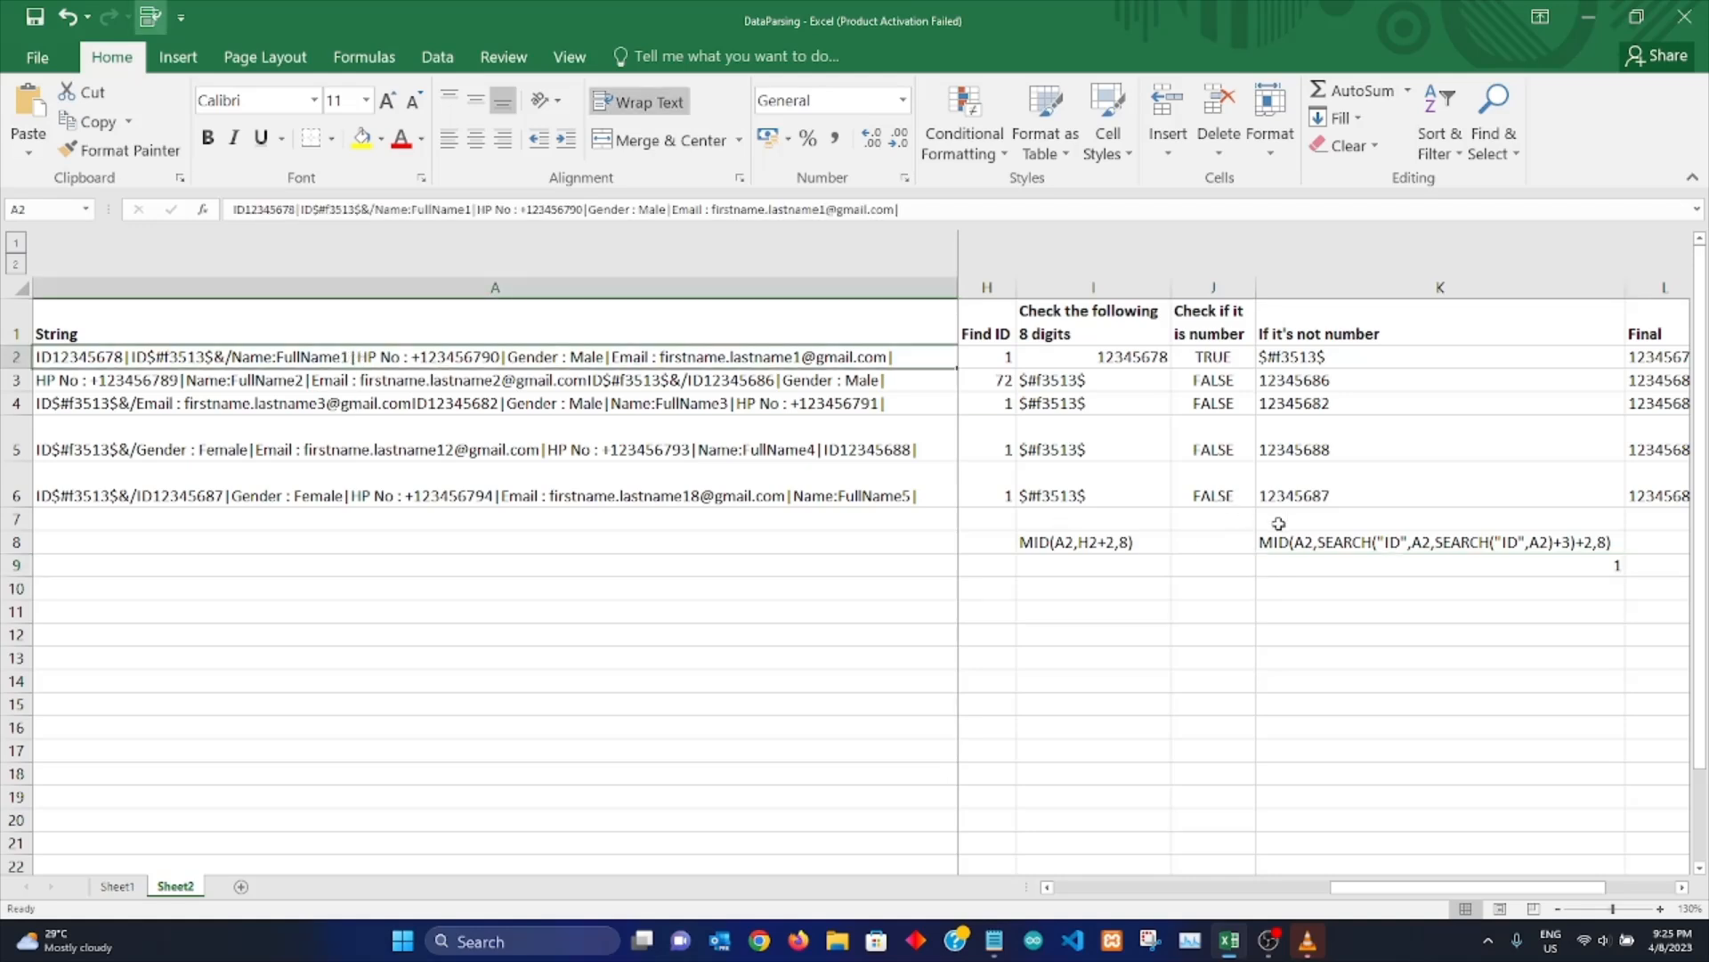
{"action": "left_click", "coordinate": [1533, 573]}
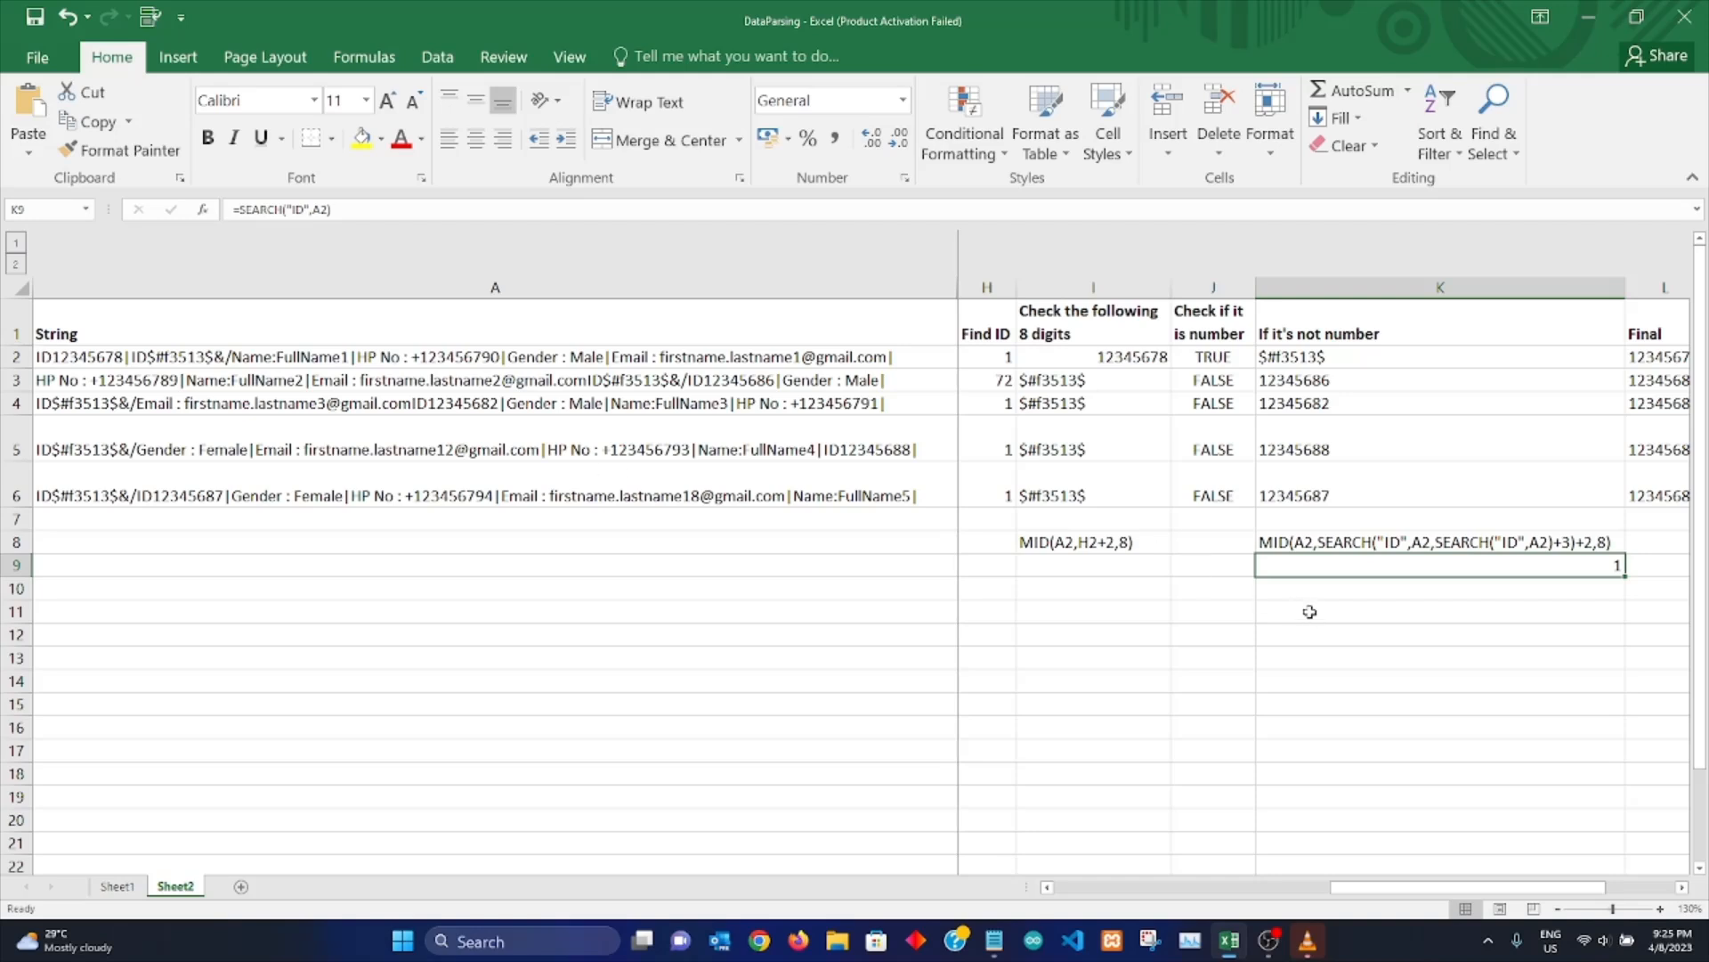
Step: Enter the nested search expression from the K8 formula text in K10 as =SEARCH("ID",A2,SEARCH("ID",A2)+3)+2
{"action": "key", "text": "Up"}
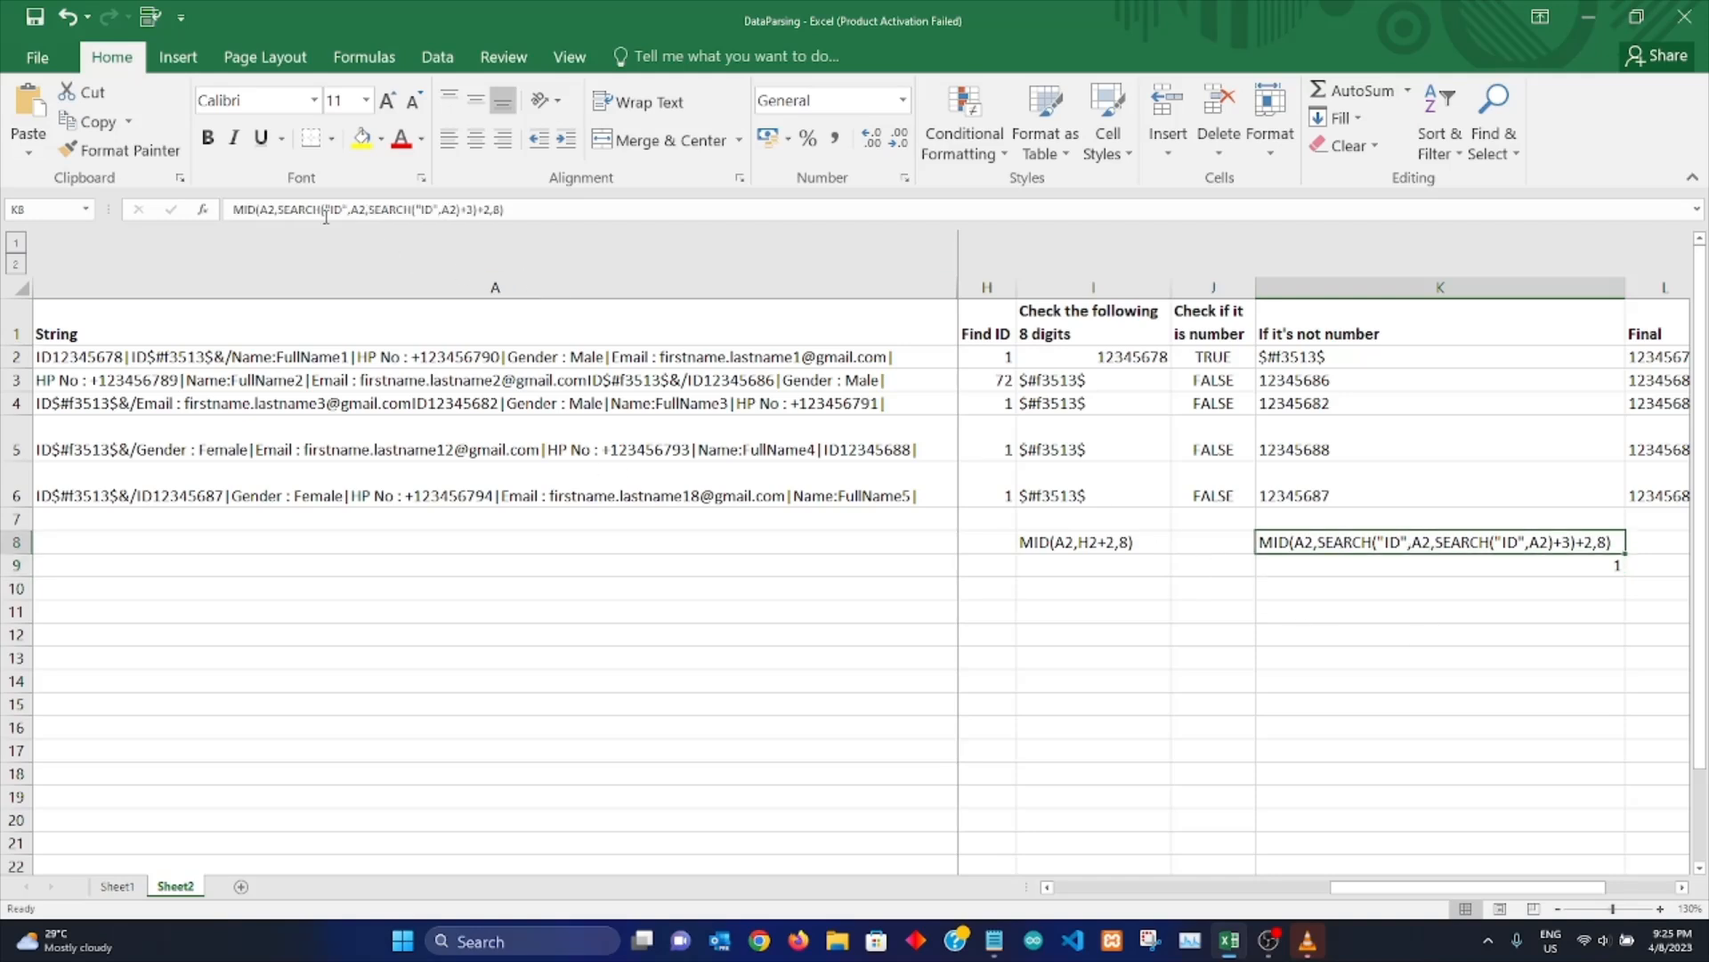
{"action": "left_click", "coordinate": [279, 210]}
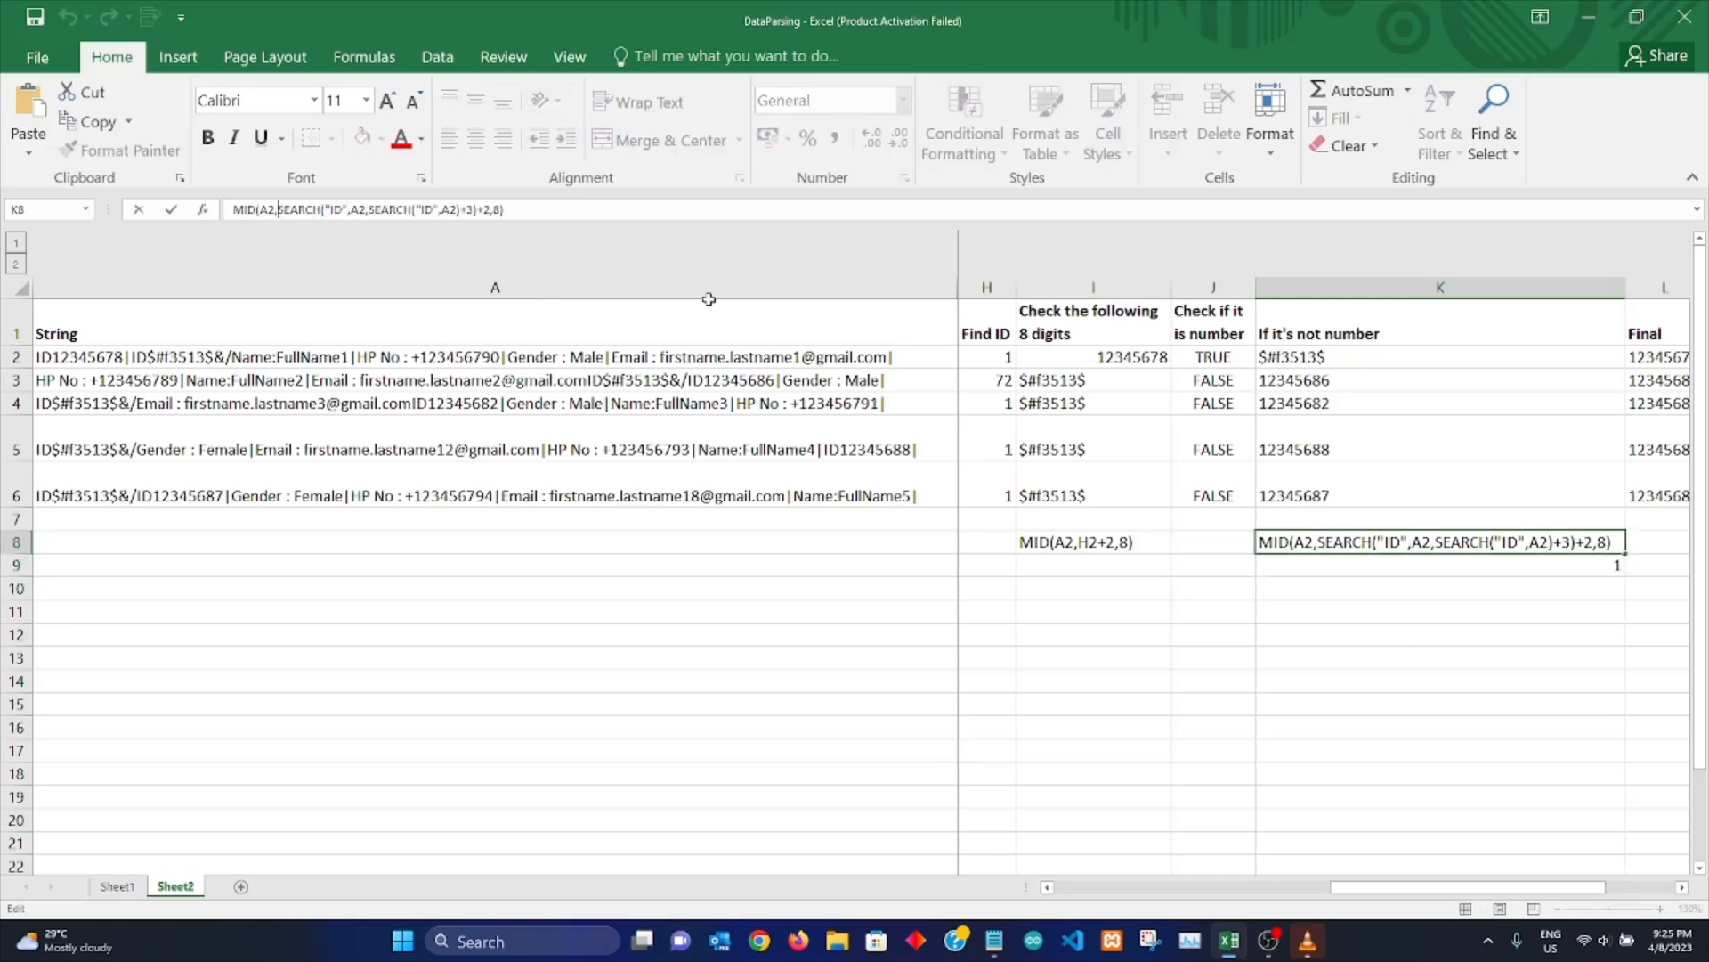
{"action": "key", "text": "shift+End"}
{"action": "key", "text": "shift+Home"}
{"action": "key", "text": "shift+Right"}
{"action": "key", "text": "shift+Right"}
{"action": "key", "text": "shift+Right"}
{"action": "key", "text": "shift+Right"}
{"action": "key", "text": "shift+Right"}
{"action": "key", "text": "shift+Right"}
{"action": "key", "text": "shift+Right"}
{"action": "key", "text": "shift+Right"}
{"action": "key", "text": "shift+Right"}
{"action": "key", "text": "shift+Right"}
{"action": "key", "text": "shift+Right"}
{"action": "key", "text": "shift+Right"}
{"action": "key", "text": "shift+Right"}
{"action": "key", "text": "shift+Right"}
{"action": "key", "text": "shift+Right"}
{"action": "key", "text": "shift+Right"}
{"action": "key", "text": "shift+Right"}
{"action": "key", "text": "shift+Right"}
{"action": "key", "text": "shift+Right"}
{"action": "key", "text": "shift+Right"}
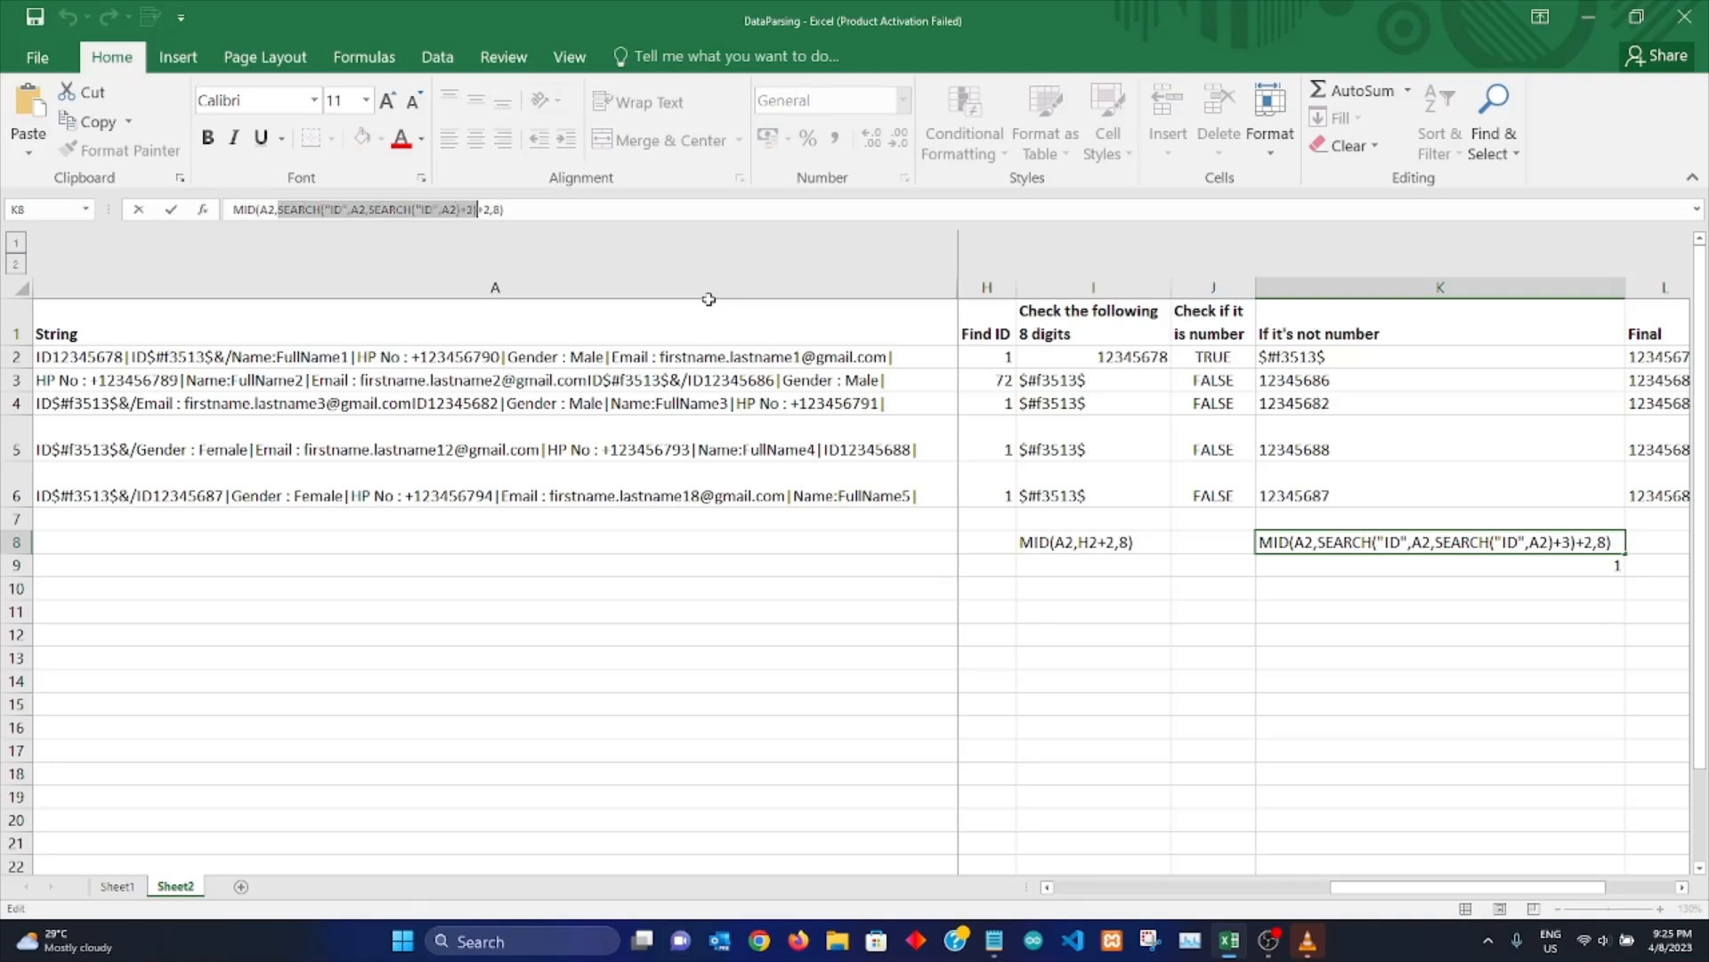
{"action": "key", "text": "shift+Right"}
{"action": "key", "text": "shift+Right"}
{"action": "key", "text": "shift+Right"}
{"action": "key", "text": "Return"}
{"action": "key", "text": "Down"}
{"action": "type", "text": "="}
{"action": "key", "text": "ctrl+v"}
{"action": "key", "text": "Return"}
Step: Examine the find_text, within_text and start_num arguments of the outer SEARCH in K10 and leave the formula unchanged
{"action": "left_click", "coordinate": [1381, 590]}
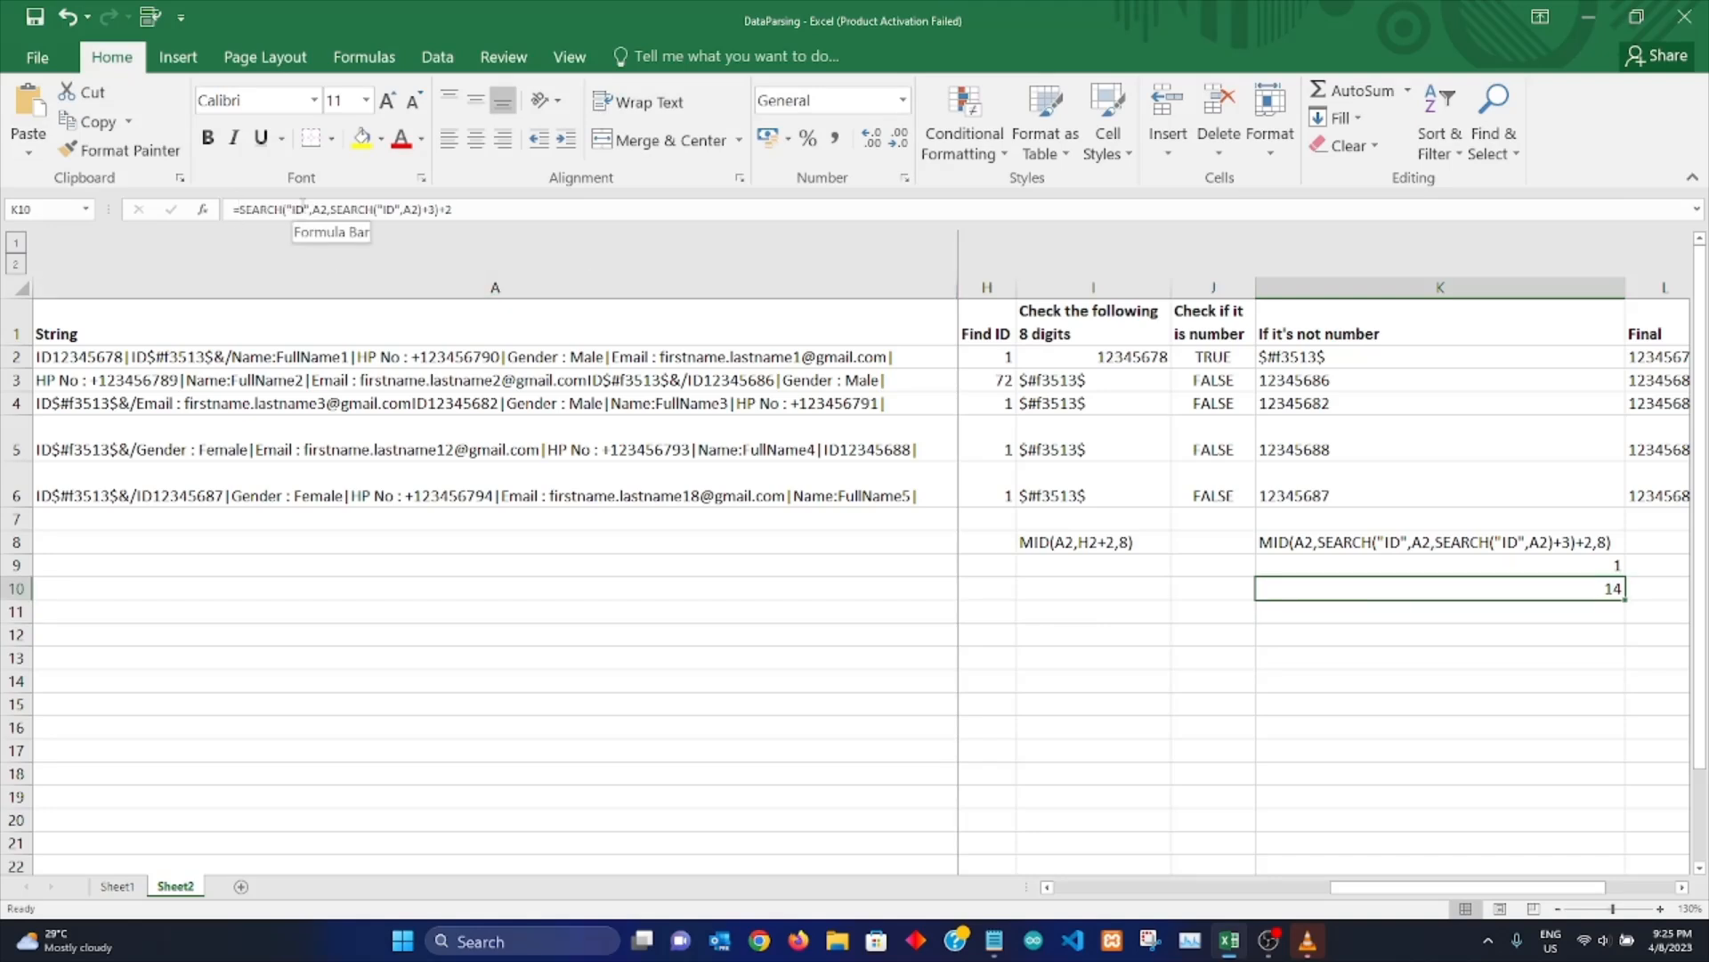
{"action": "left_click", "coordinate": [304, 209]}
{"action": "left_click", "coordinate": [330, 243]}
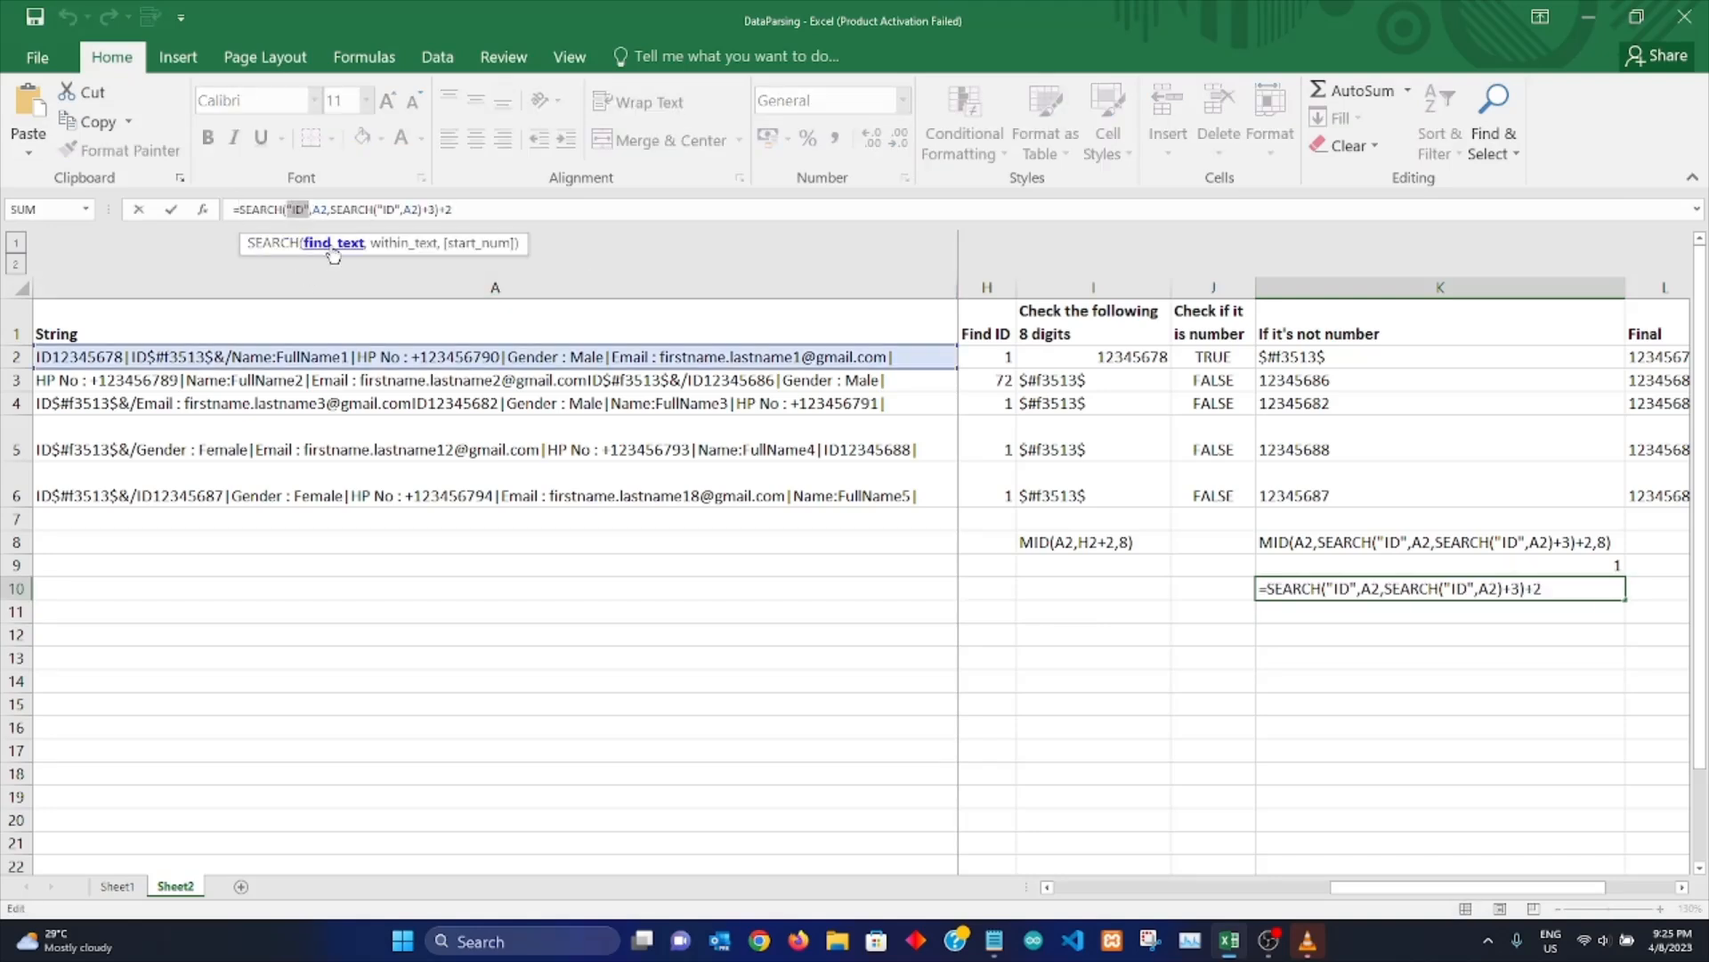
{"action": "left_click", "coordinate": [417, 254]}
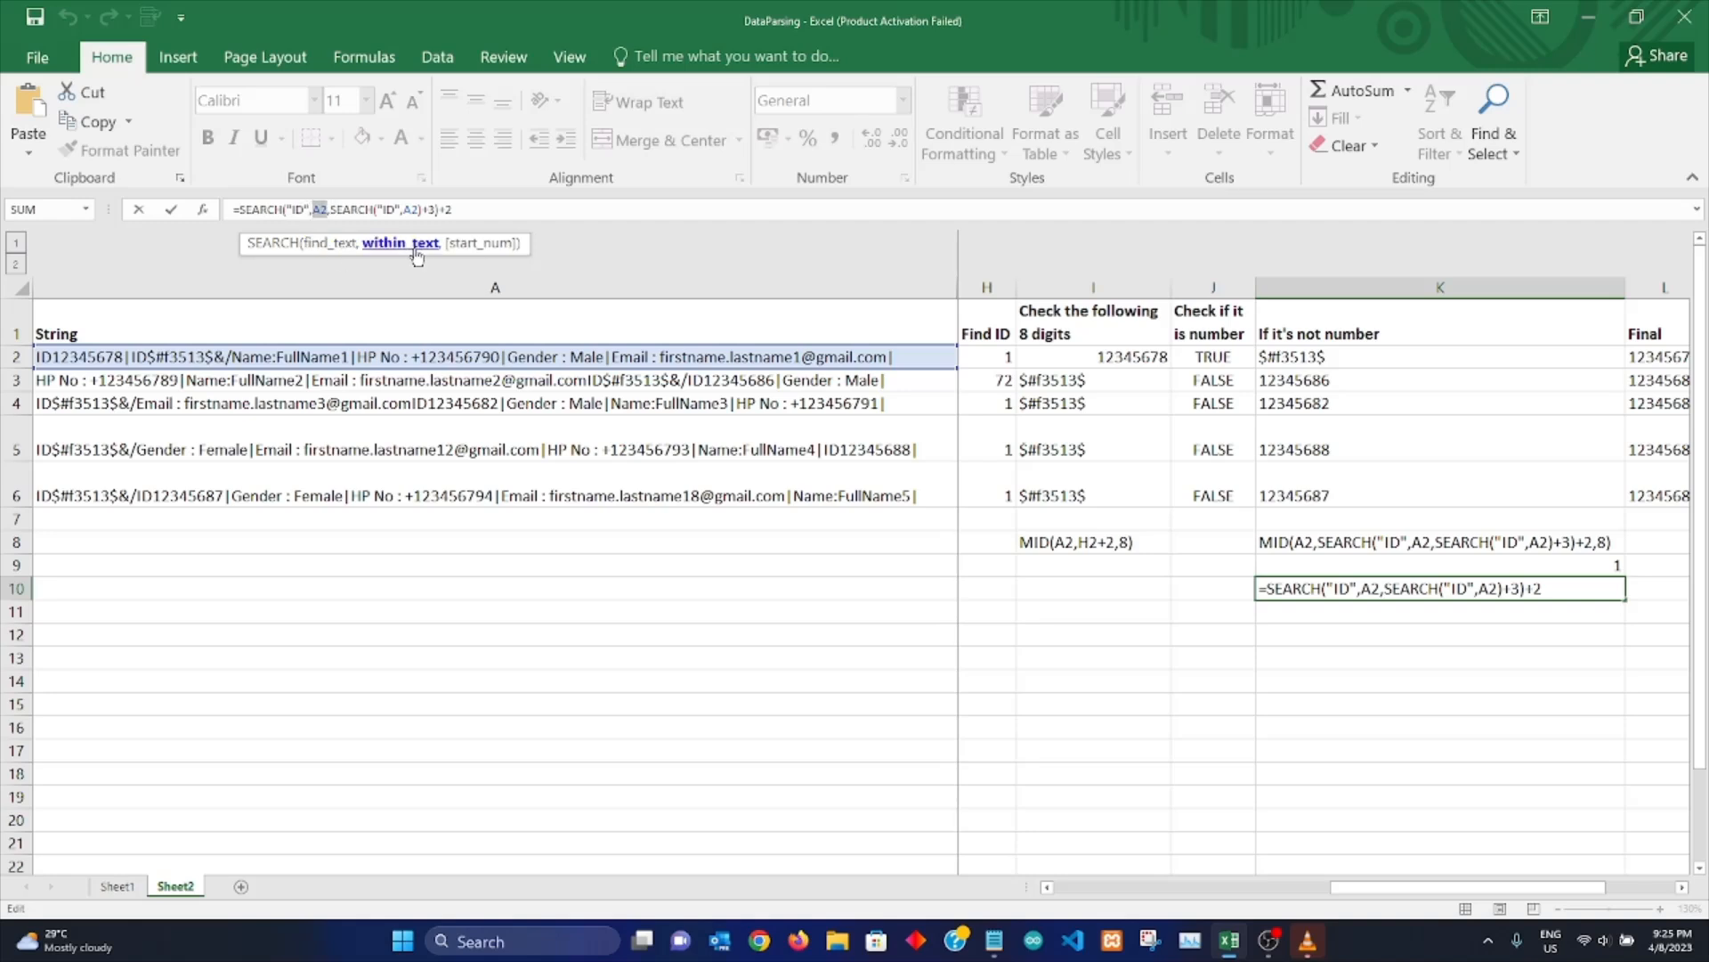
{"action": "left_click", "coordinate": [469, 253]}
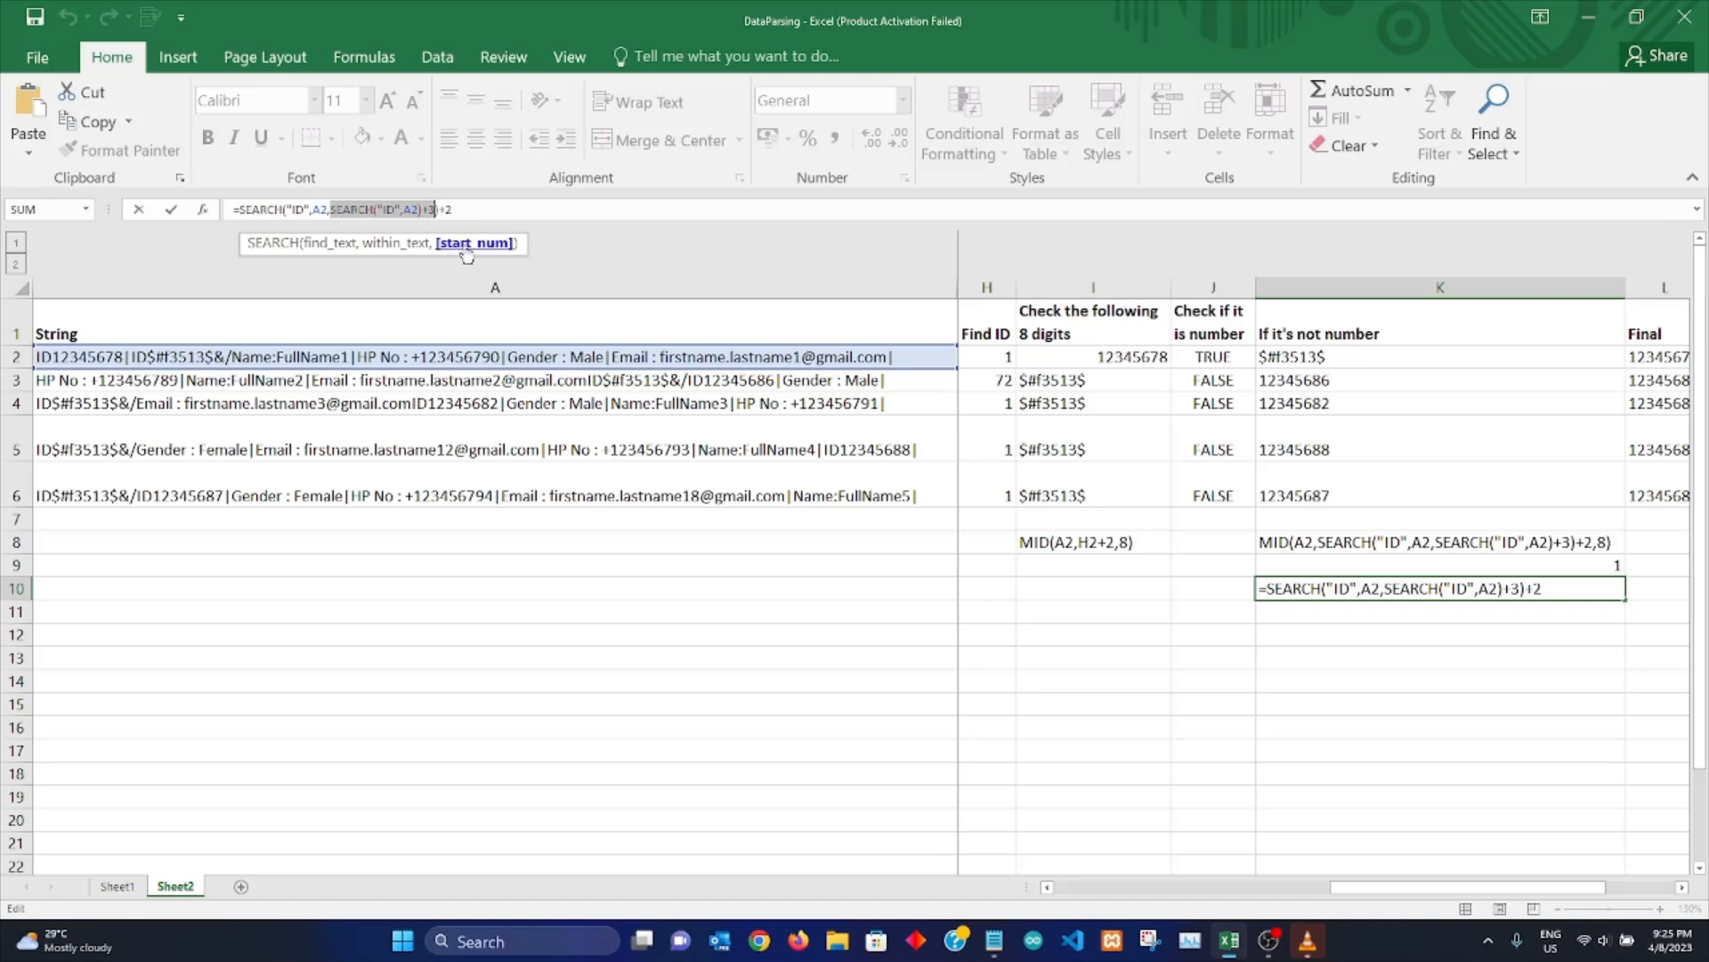
{"action": "key", "text": "Return"}
Step: Try a start_num of 0 in the SEARCH formula in K9
{"action": "key", "text": "Up"}
{"action": "key", "text": "Up"}
{"action": "left_click", "coordinate": [348, 212]}
{"action": "left_click", "coordinate": [327, 210]}
{"action": "type", "text": ","}
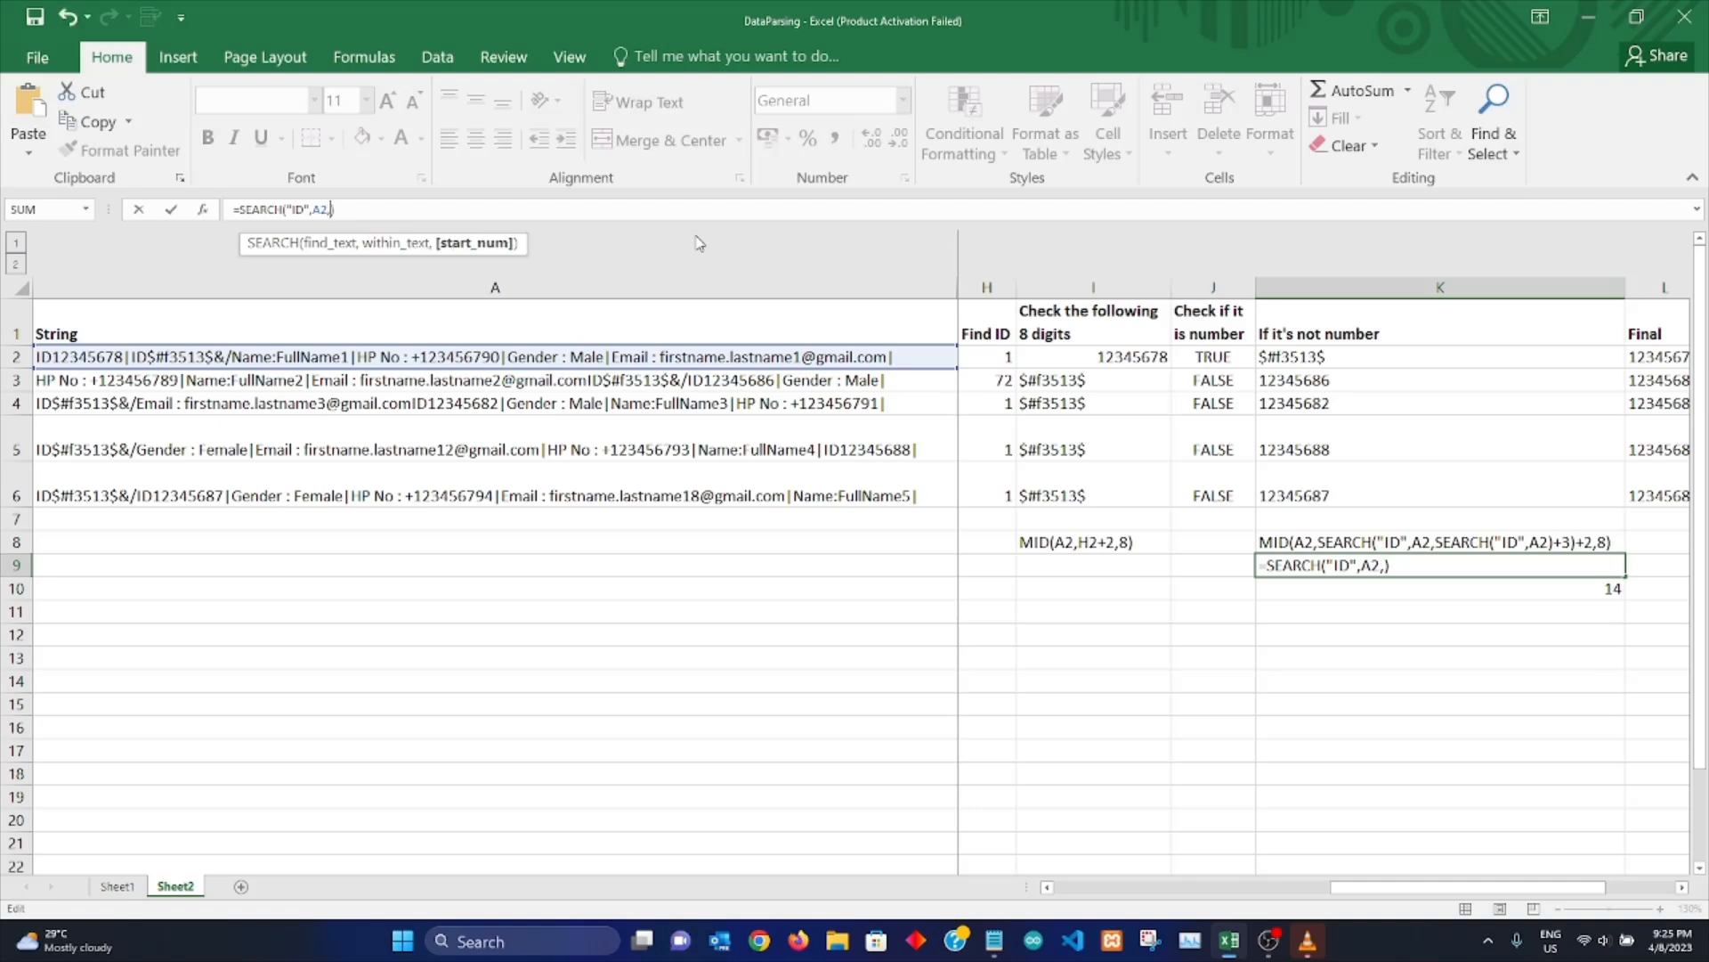
{"action": "key", "text": "Return"}
{"action": "left_click", "coordinate": [1402, 570]}
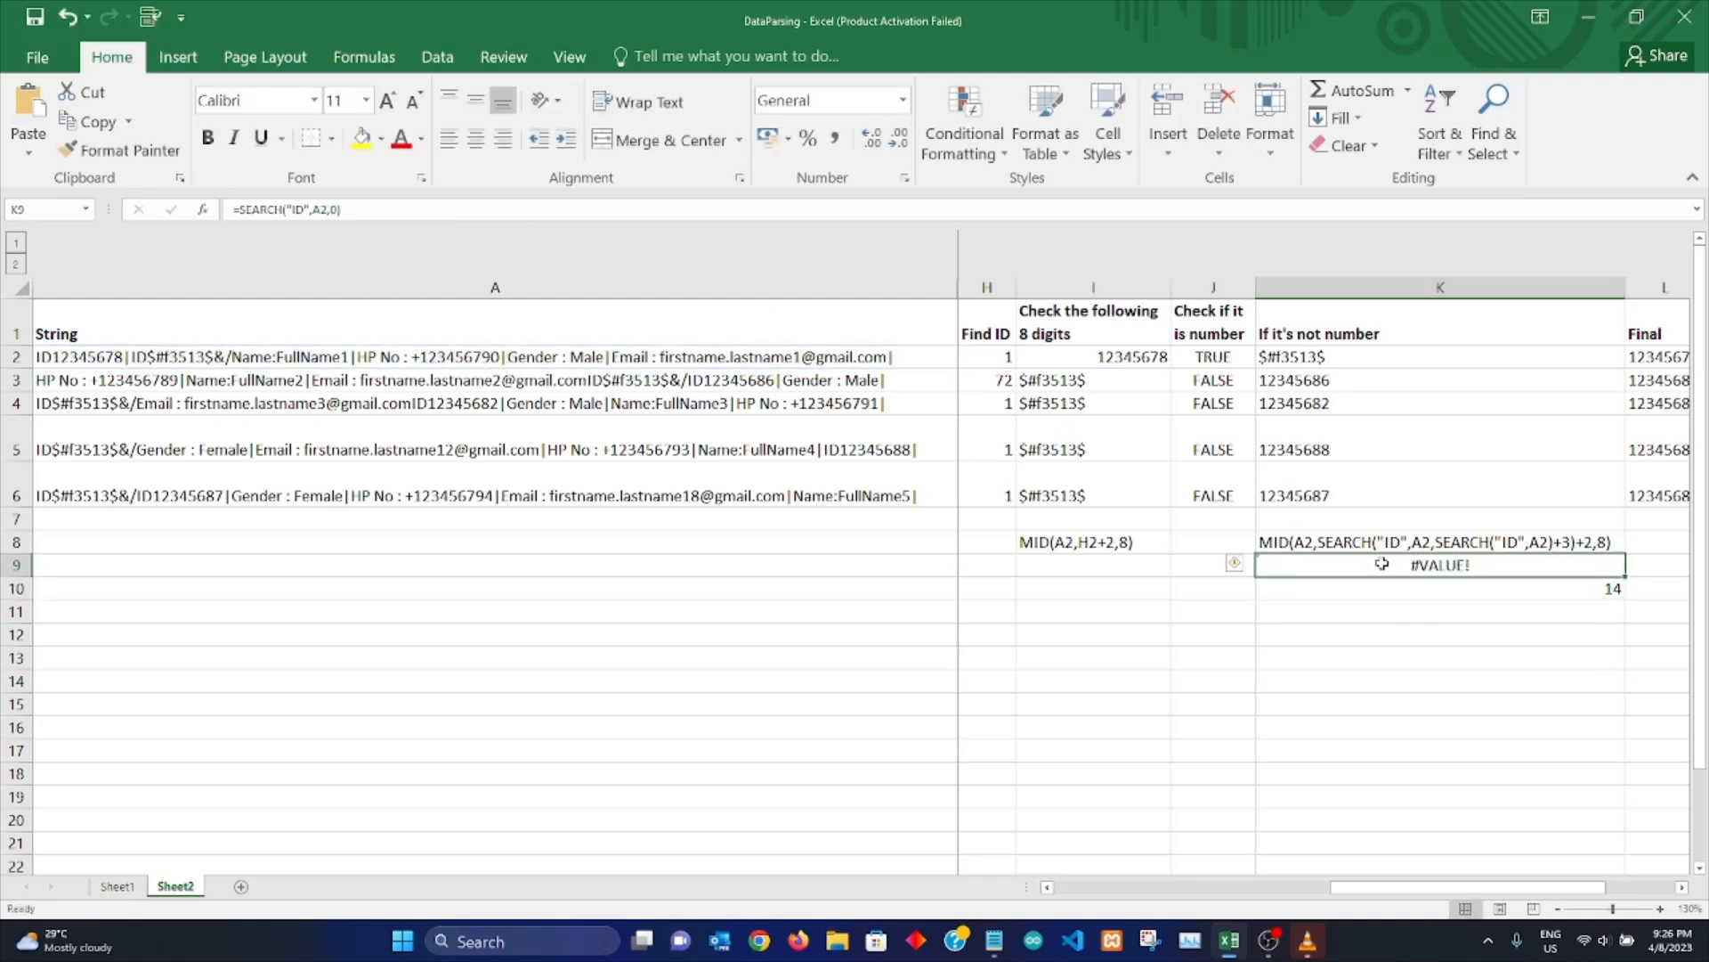
Step: Change the formula in K9 to =SEARCH("ID",A2,1), with 1 as its start_num
{"action": "left_click", "coordinate": [386, 213]}
{"action": "key", "text": "Left"}
{"action": "key", "text": "BackSpace"}
{"action": "key", "text": "BackSpace"}
{"action": "key", "text": "Return"}
{"action": "left_click", "coordinate": [1317, 562]}
{"action": "left_click", "coordinate": [327, 212]}
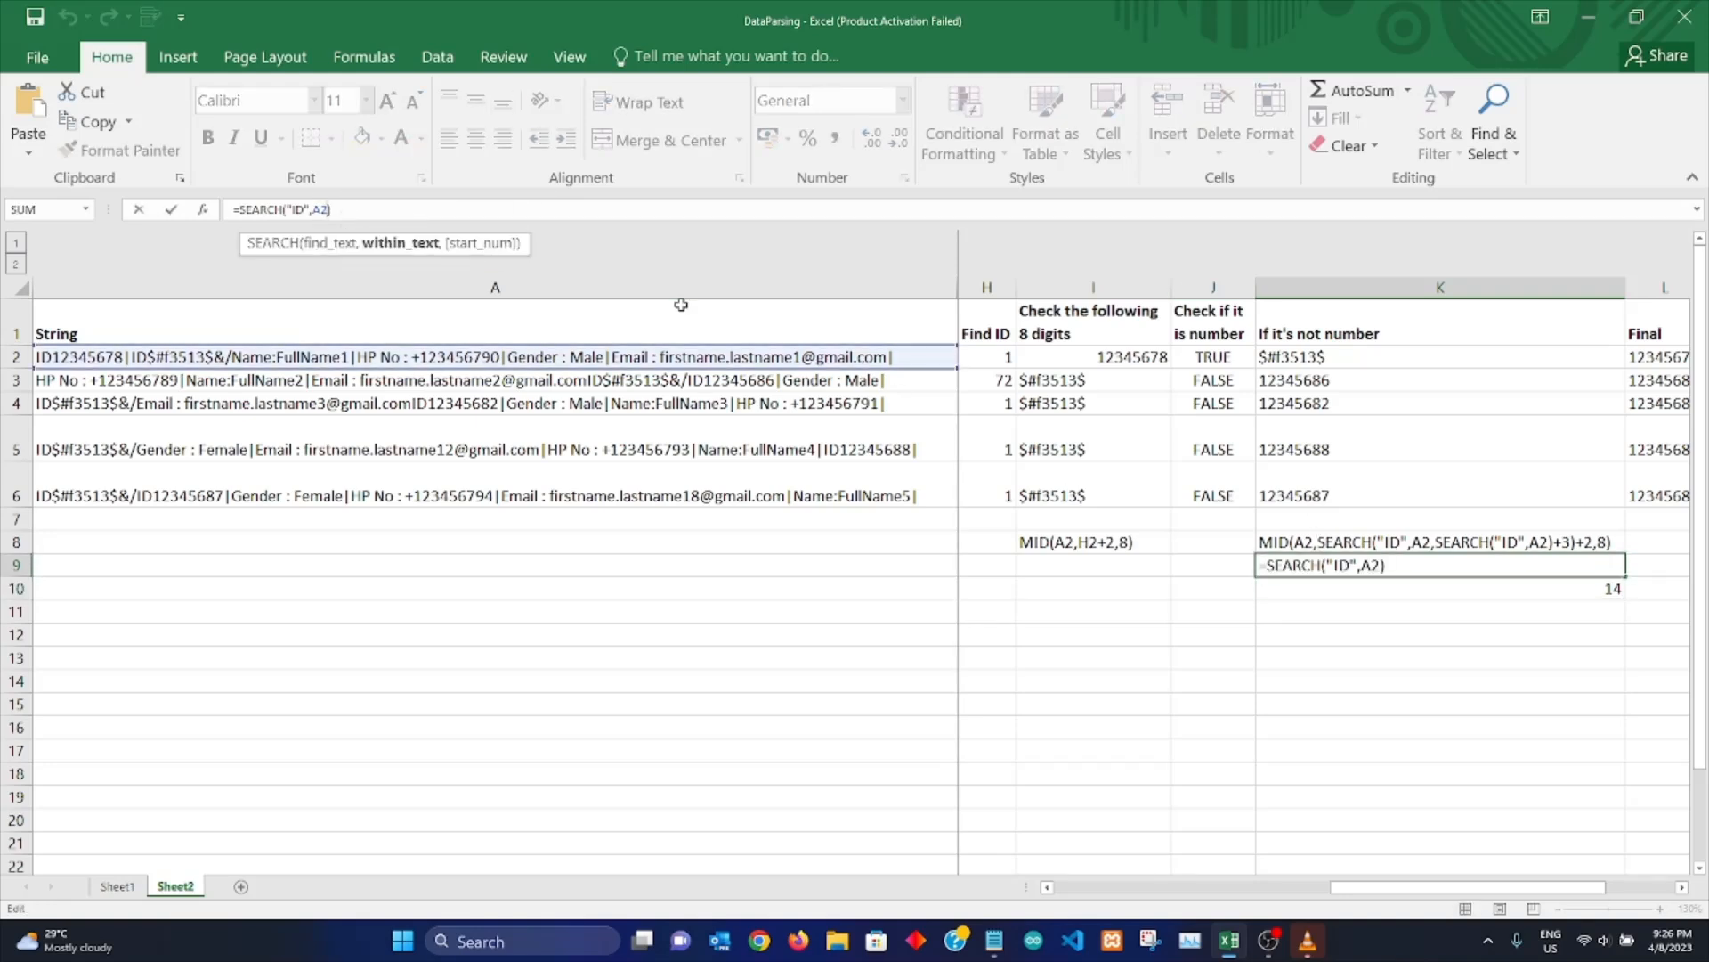
{"action": "key", "text": "Return"}
{"action": "left_click", "coordinate": [1391, 559]}
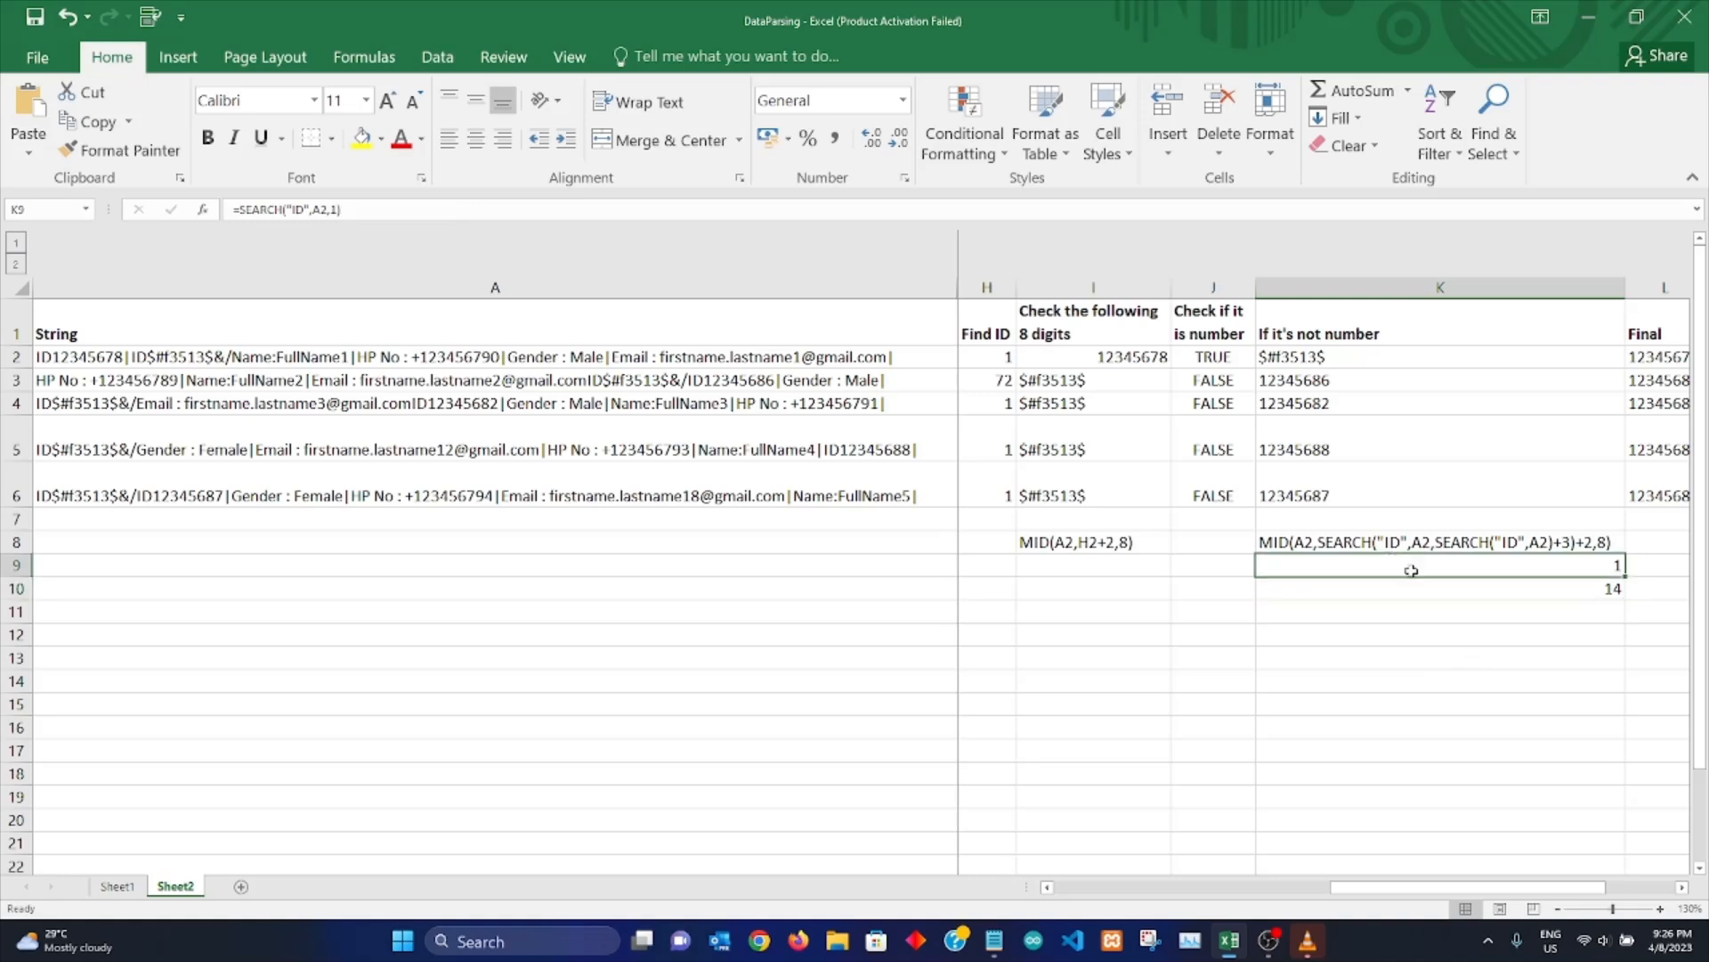
Step: Examine the nested start_num argument and the final +2 offset of the formula in K10, leaving it unedited
{"action": "left_click", "coordinate": [1475, 594]}
{"action": "key", "text": "F2"}
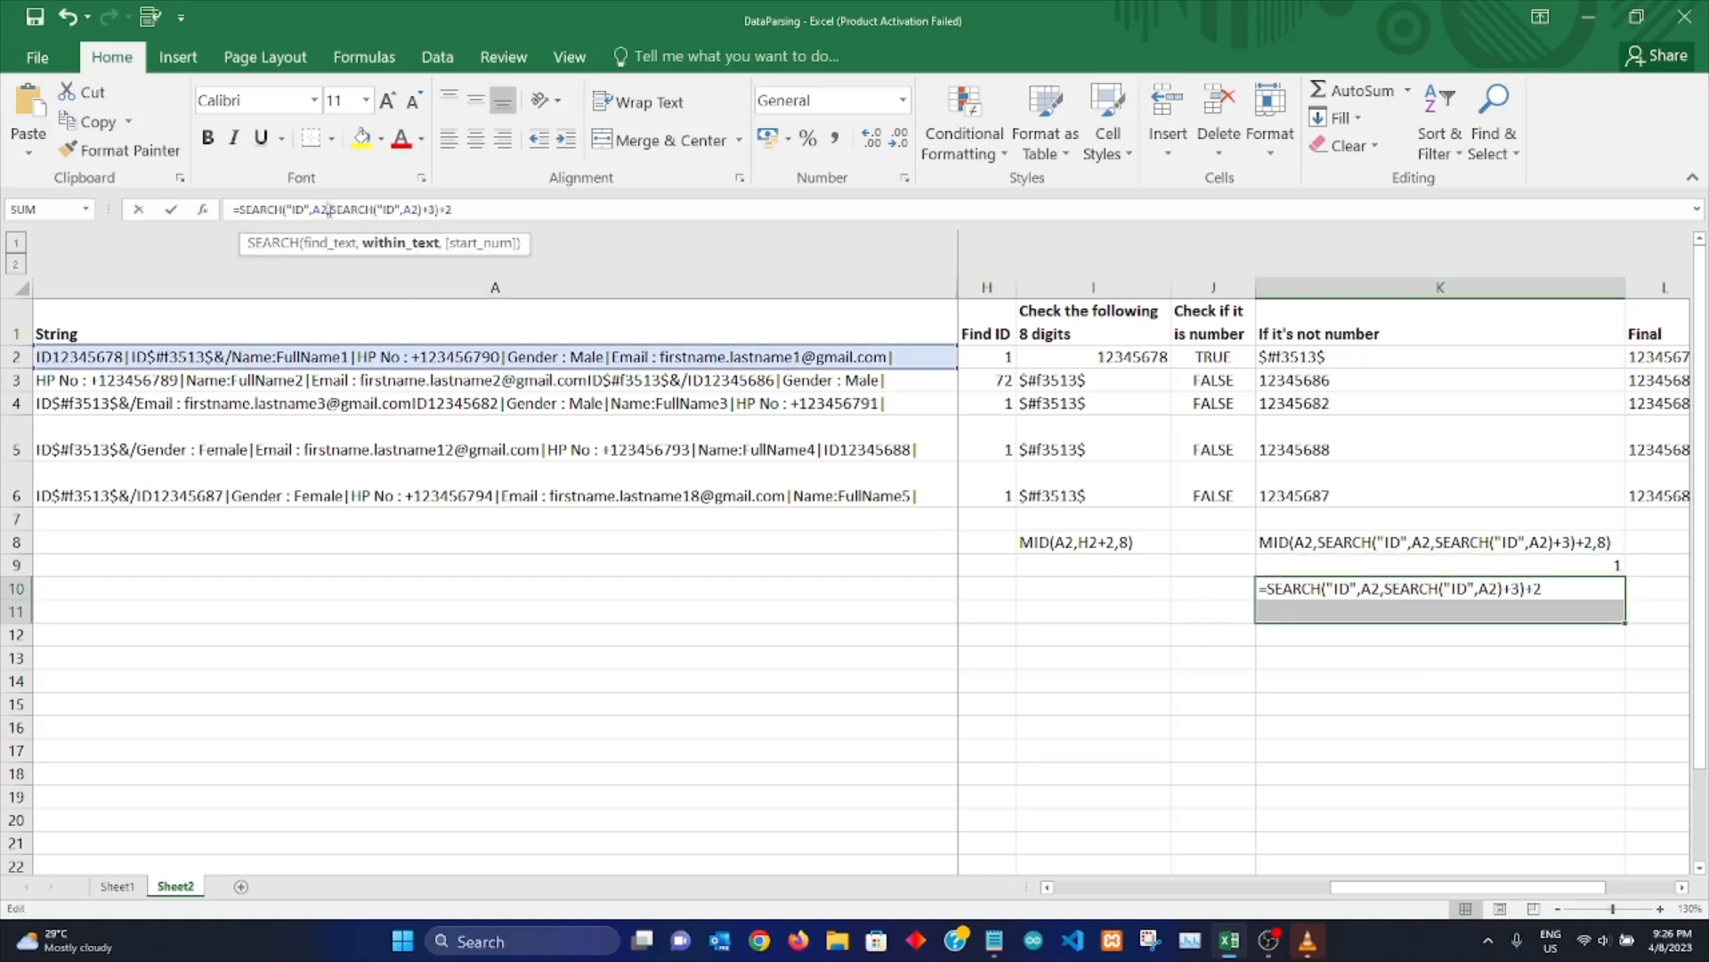
{"action": "left_click", "coordinate": [477, 243]}
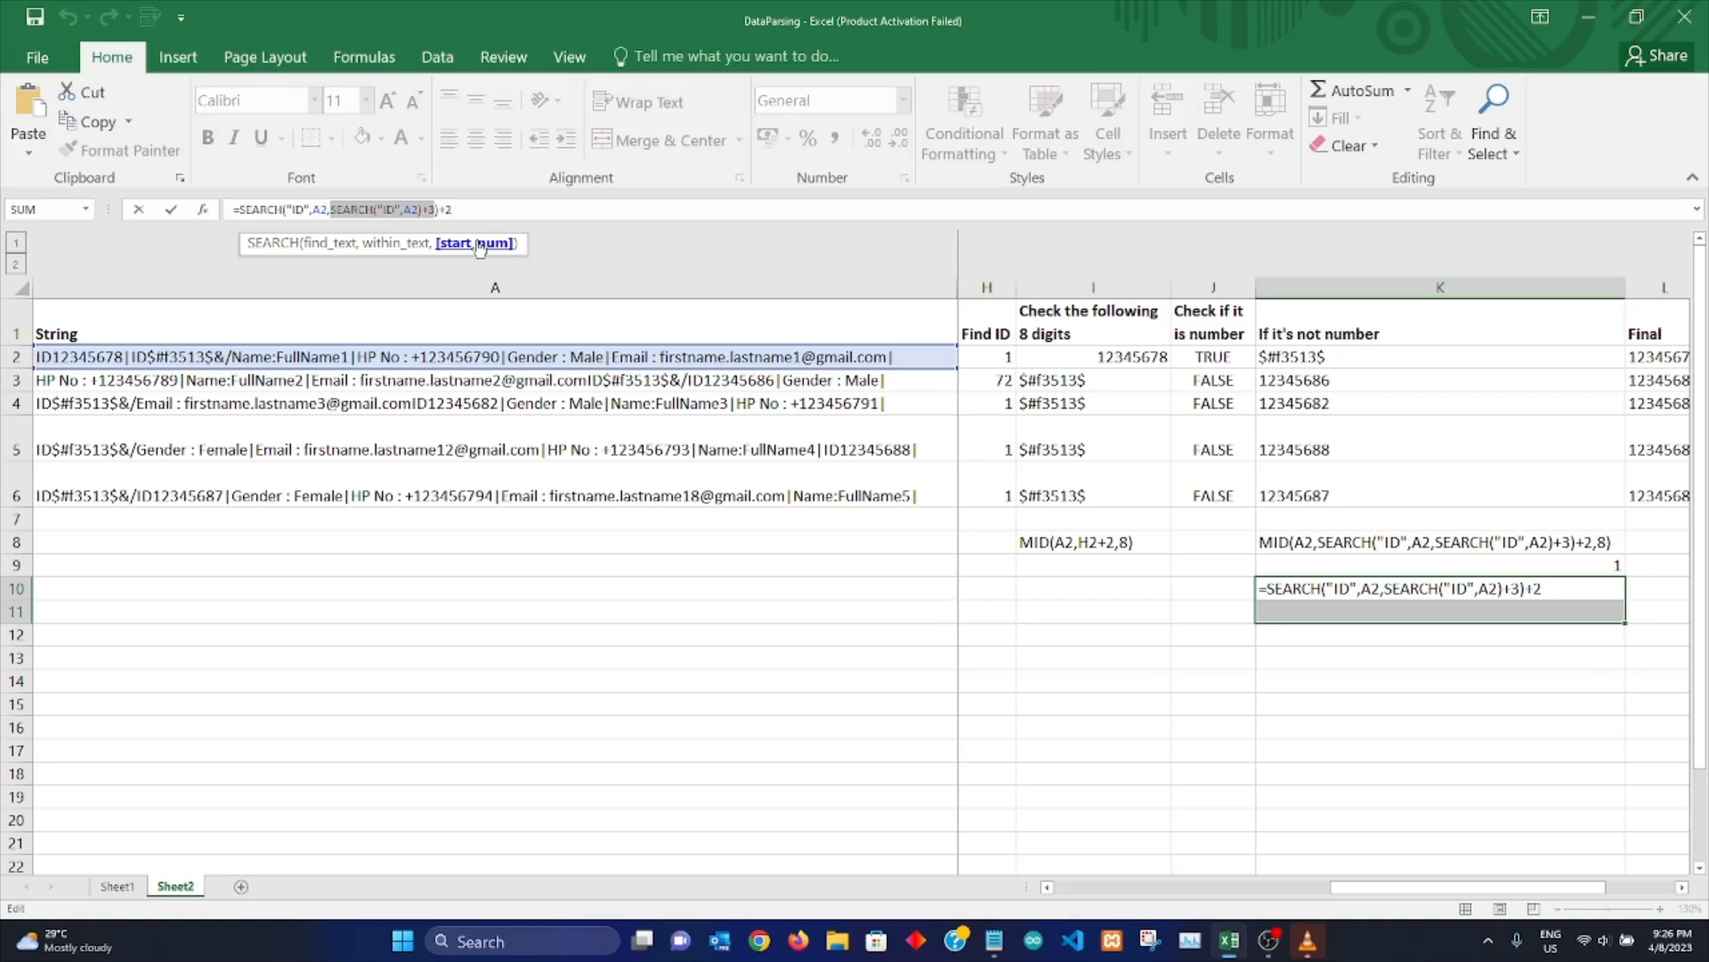
{"action": "left_click", "coordinate": [487, 203]}
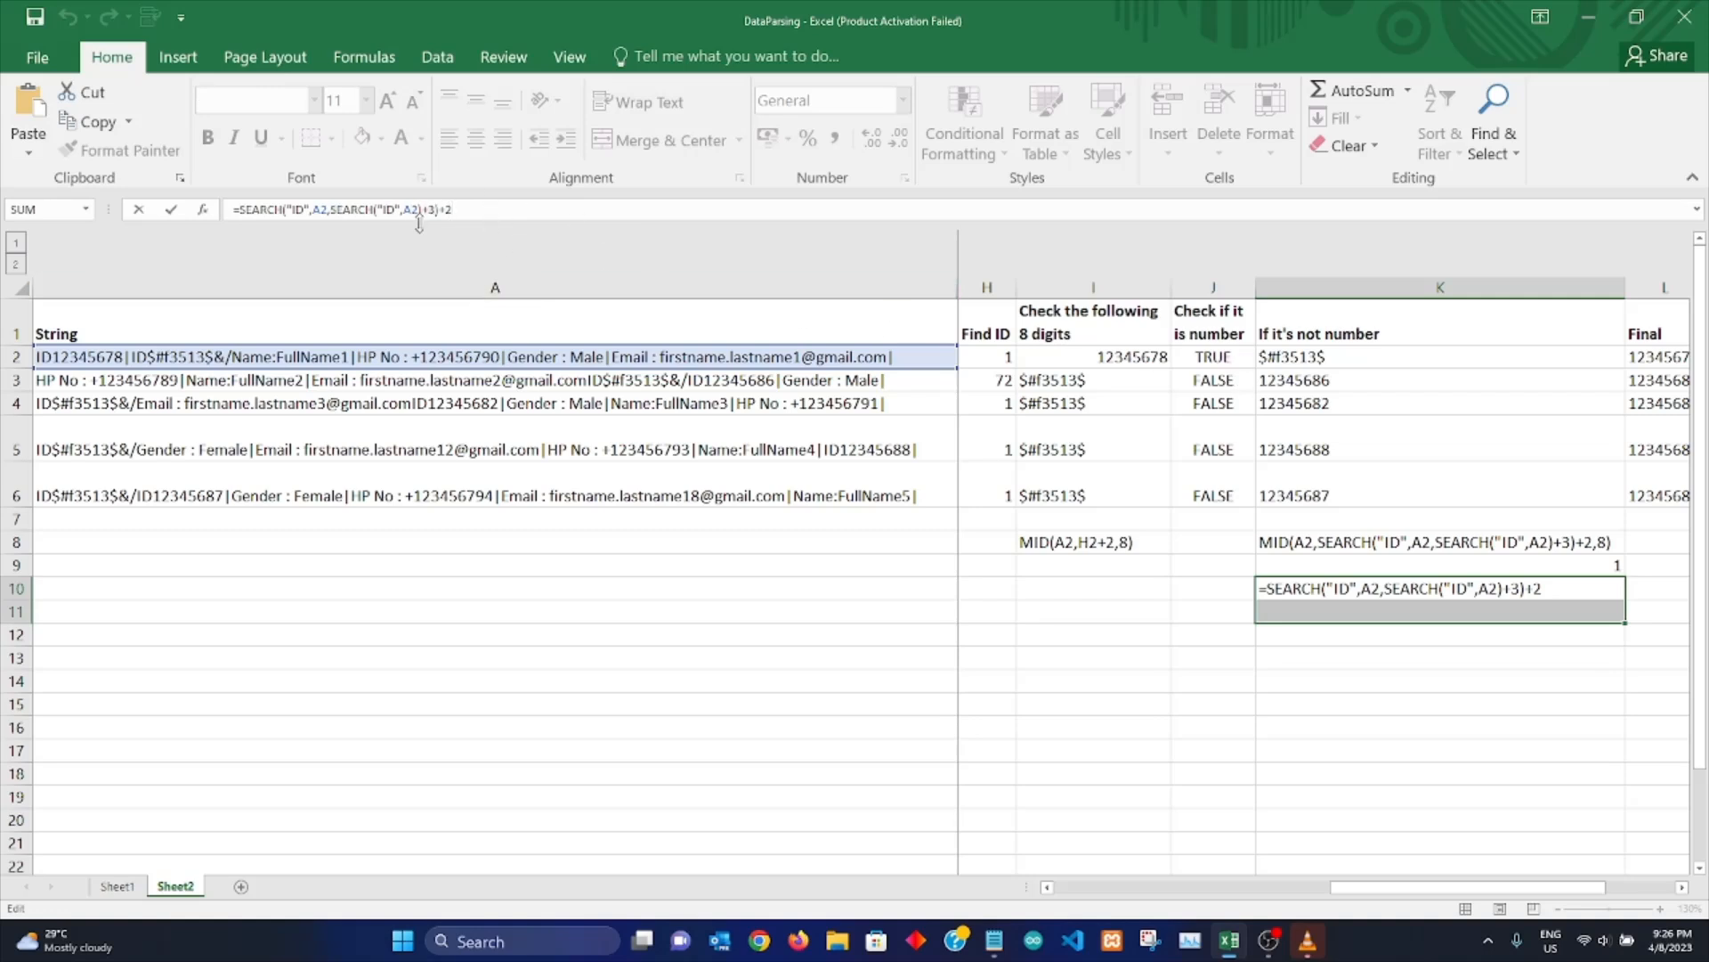
{"action": "left_click_drag", "start_coordinate": [443, 214], "coordinate": [470, 226]}
{"action": "left_click", "coordinate": [1453, 699]}
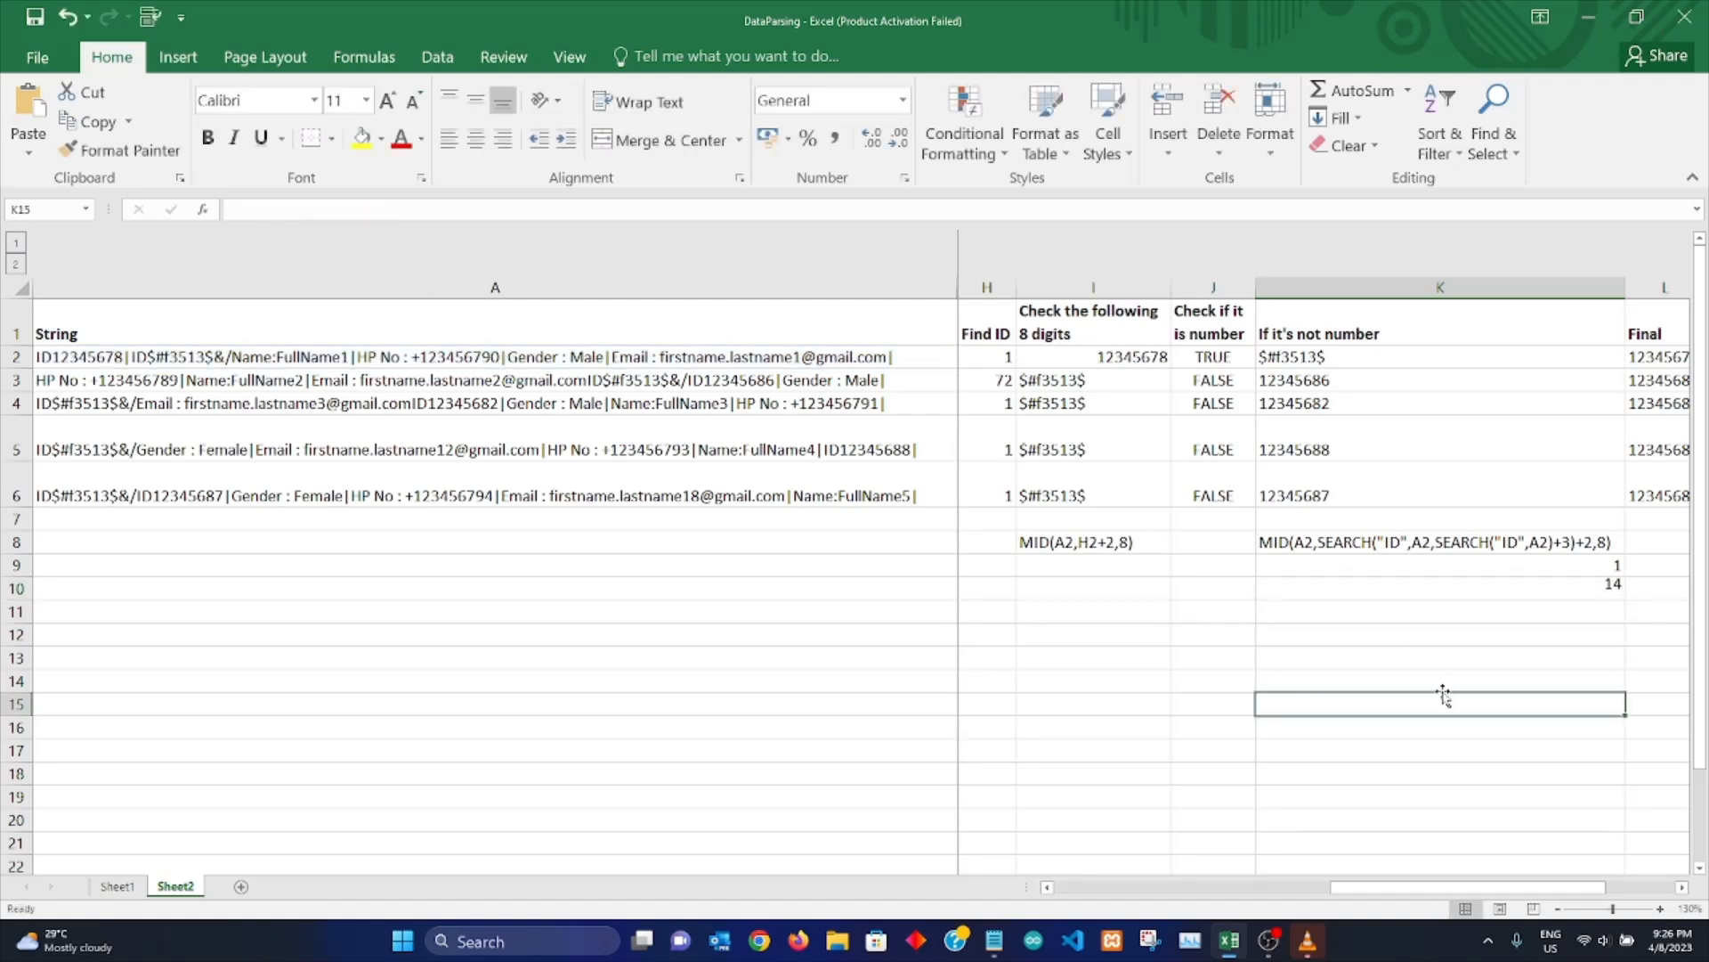
Step: Review the nested SEARCH start position and the length argument 8 in the MID formula text in K8 without changing it
{"action": "left_click", "coordinate": [1312, 545]}
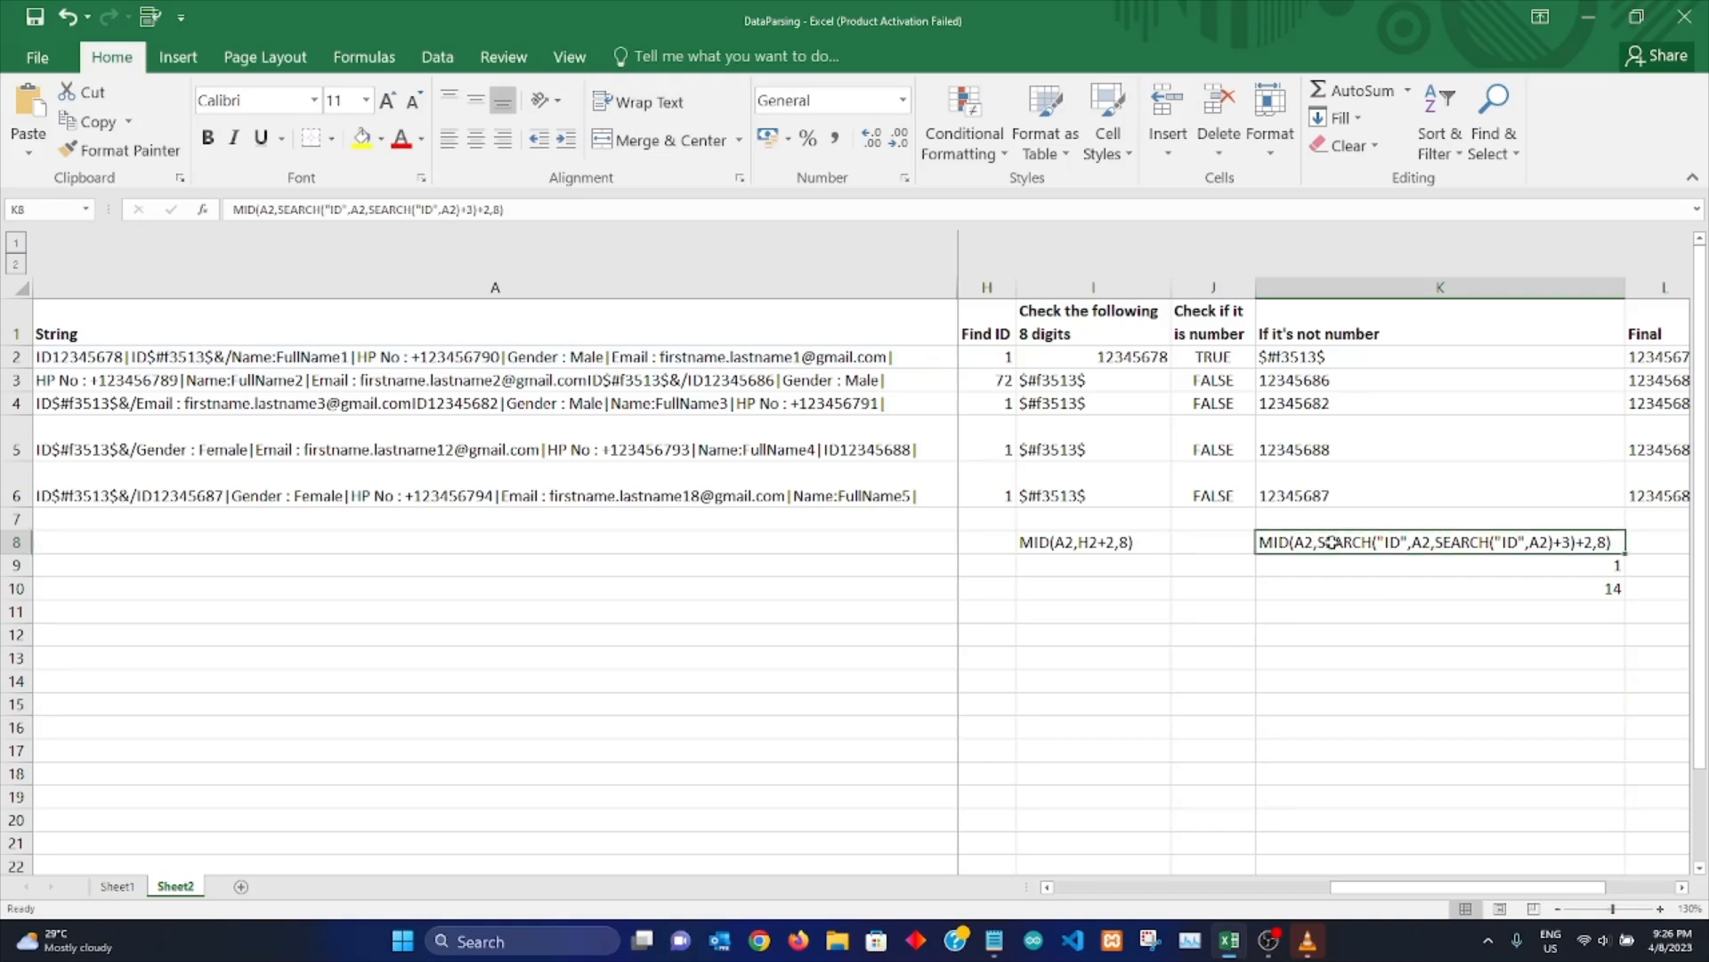
{"action": "left_click", "coordinate": [275, 209]}
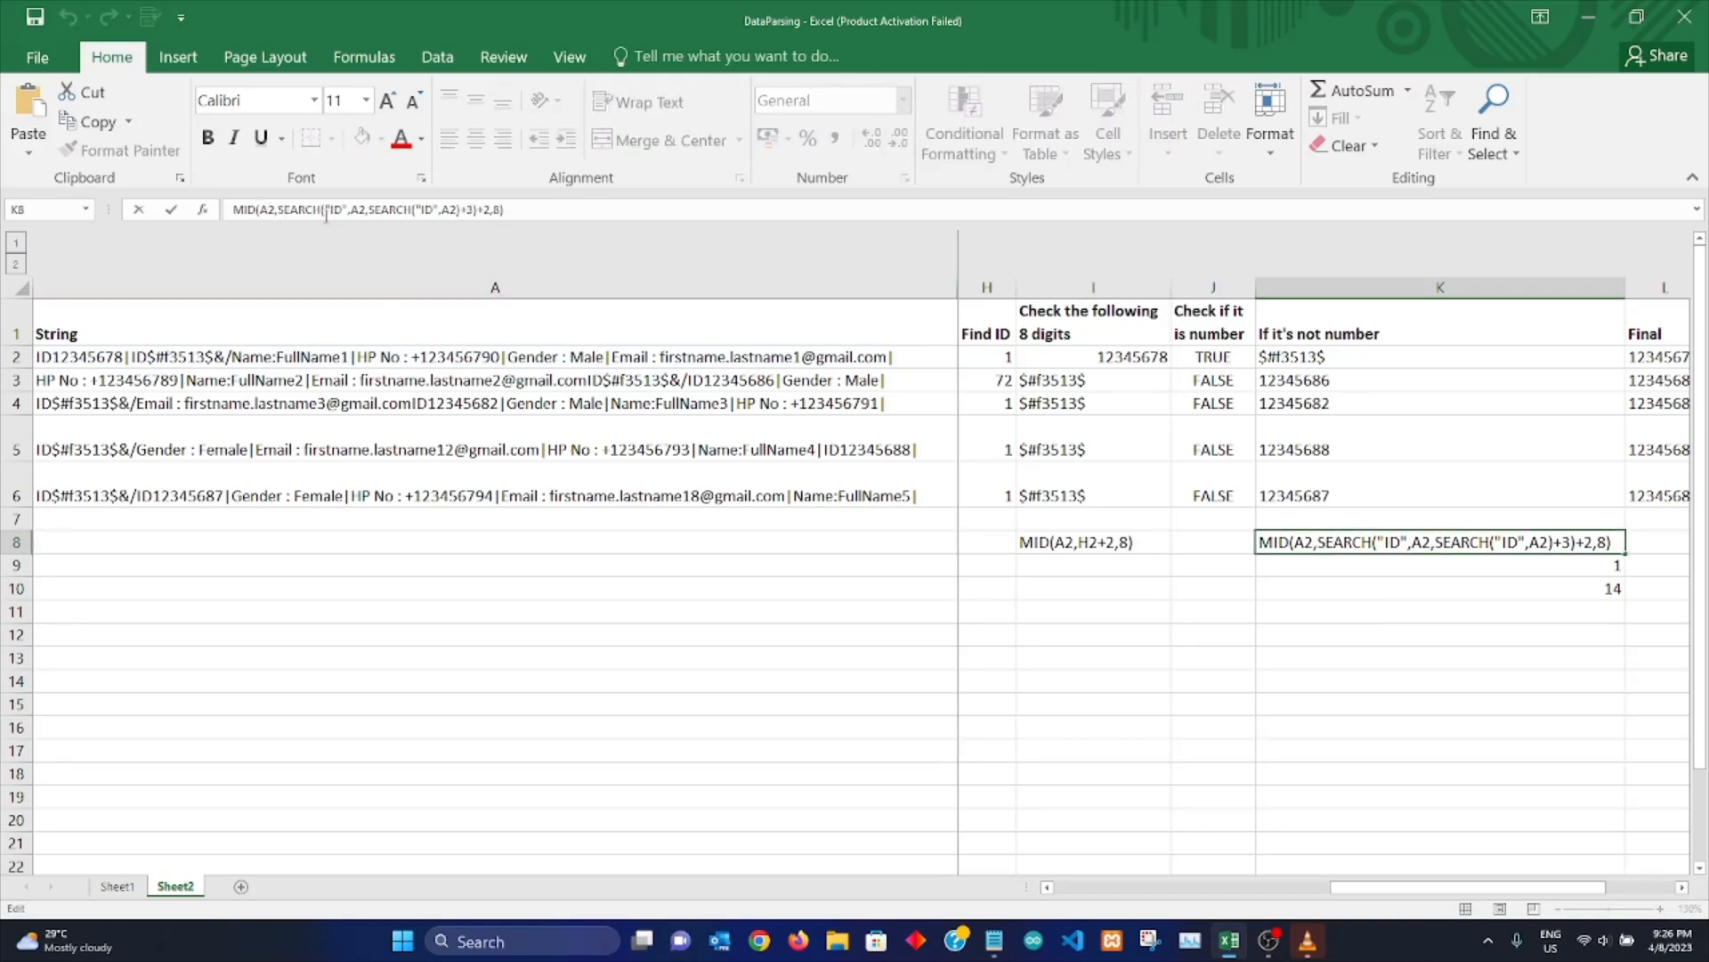
{"action": "left_click_drag", "start_coordinate": [279, 211], "coordinate": [477, 211]}
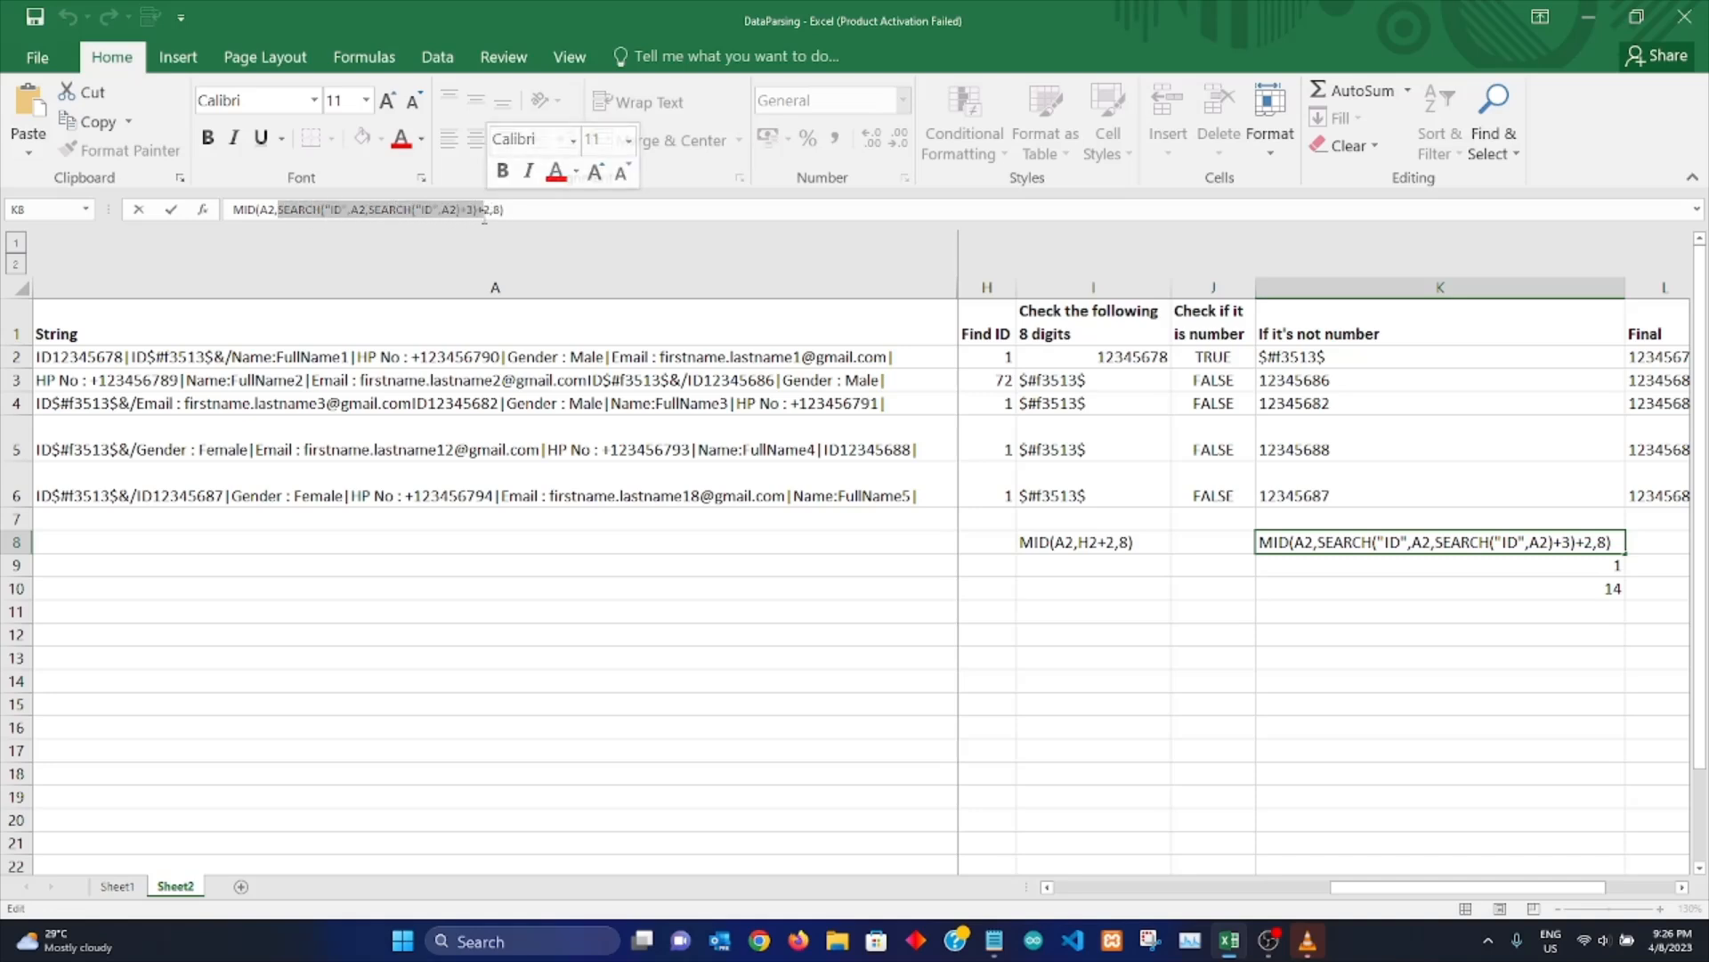
{"action": "left_click_drag", "start_coordinate": [492, 210], "coordinate": [284, 211]}
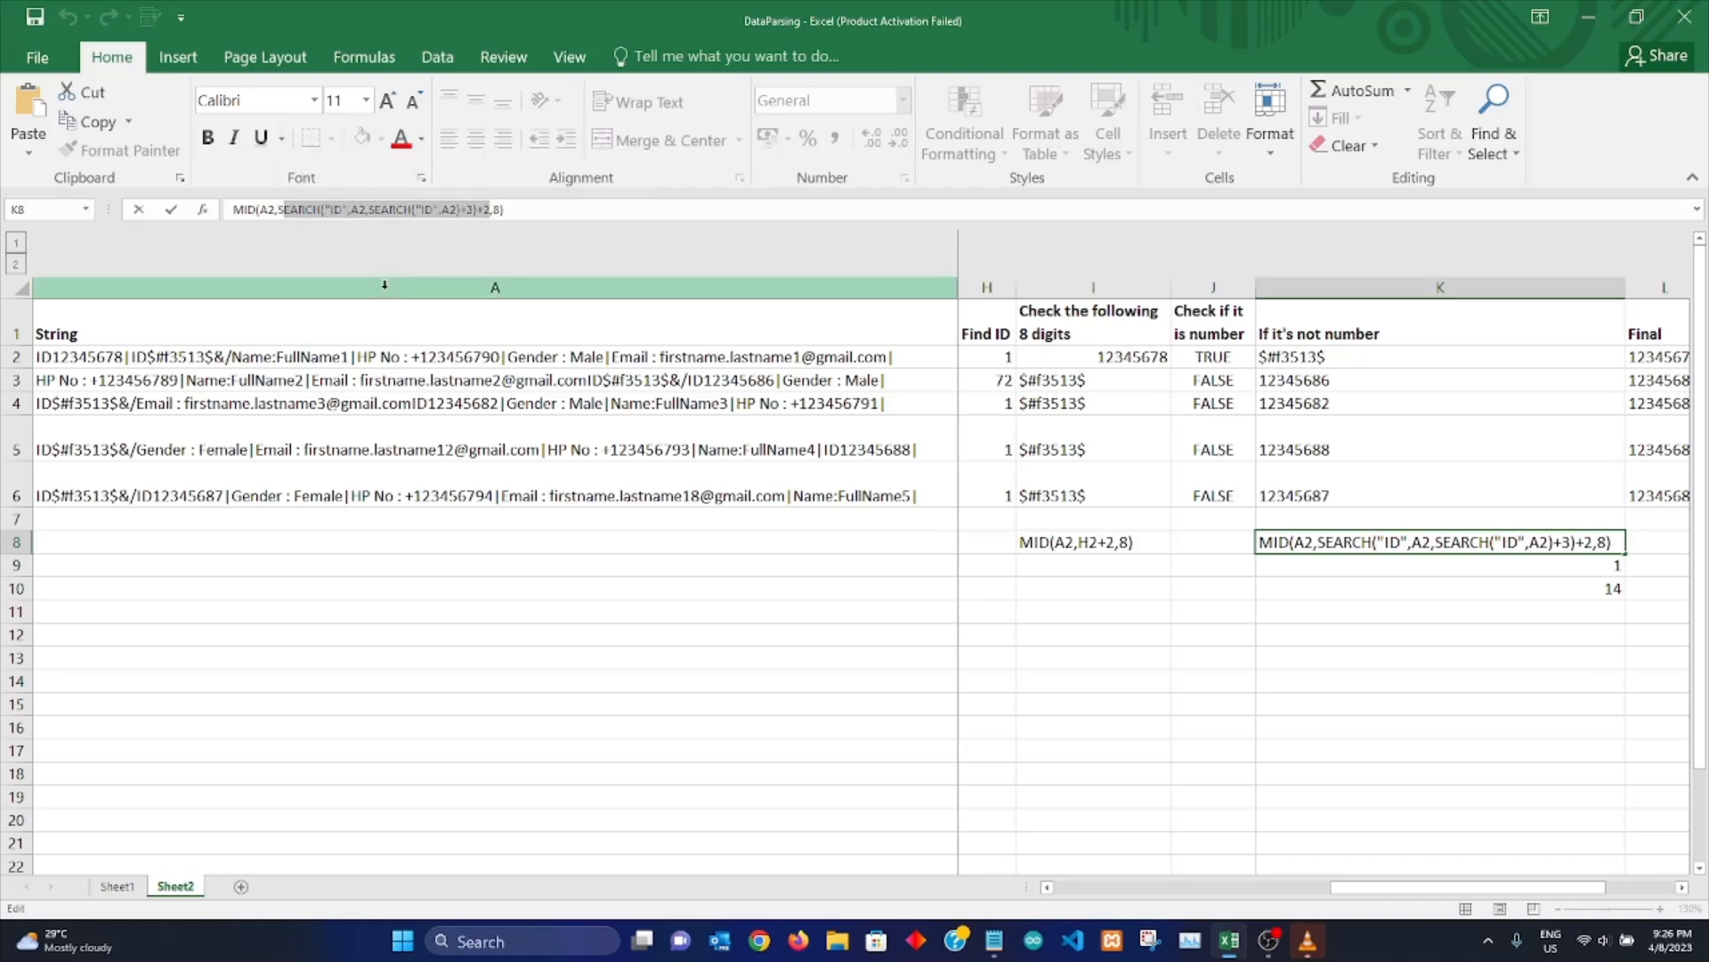
{"action": "left_click", "coordinate": [505, 210]}
{"action": "left_click_drag", "start_coordinate": [496, 210], "coordinate": [505, 210]}
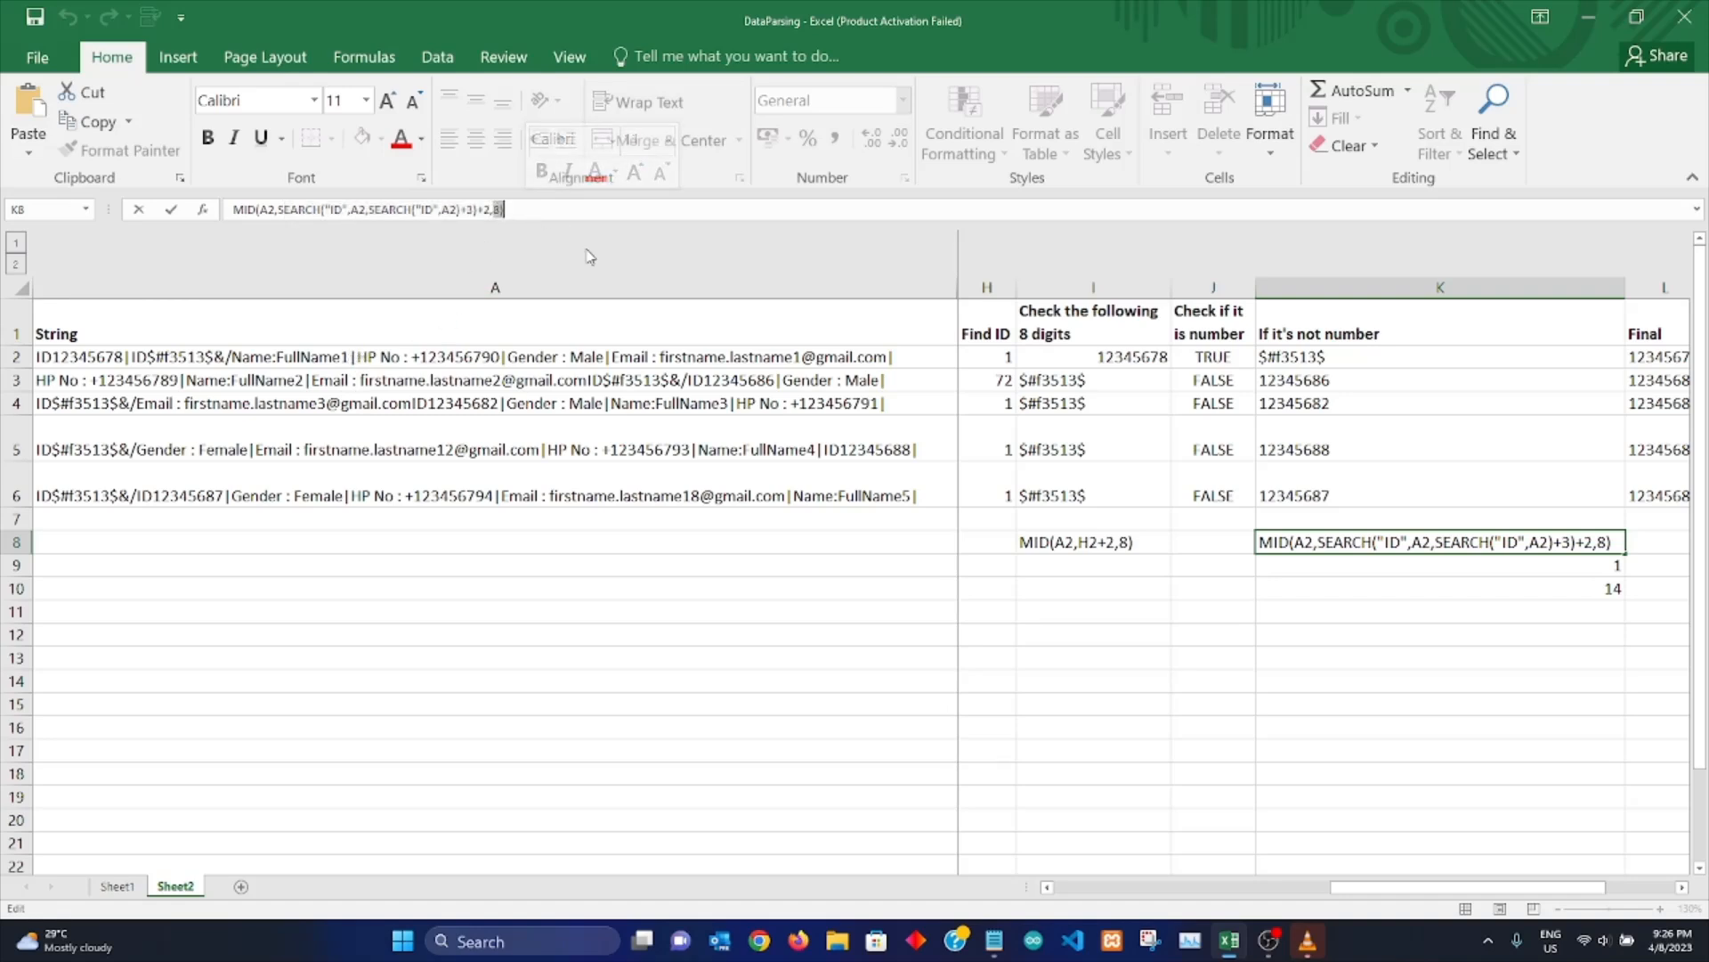
{"action": "left_click_drag", "start_coordinate": [1260, 663], "coordinate": [1264, 675]}
{"action": "left_click", "coordinate": [1324, 543]}
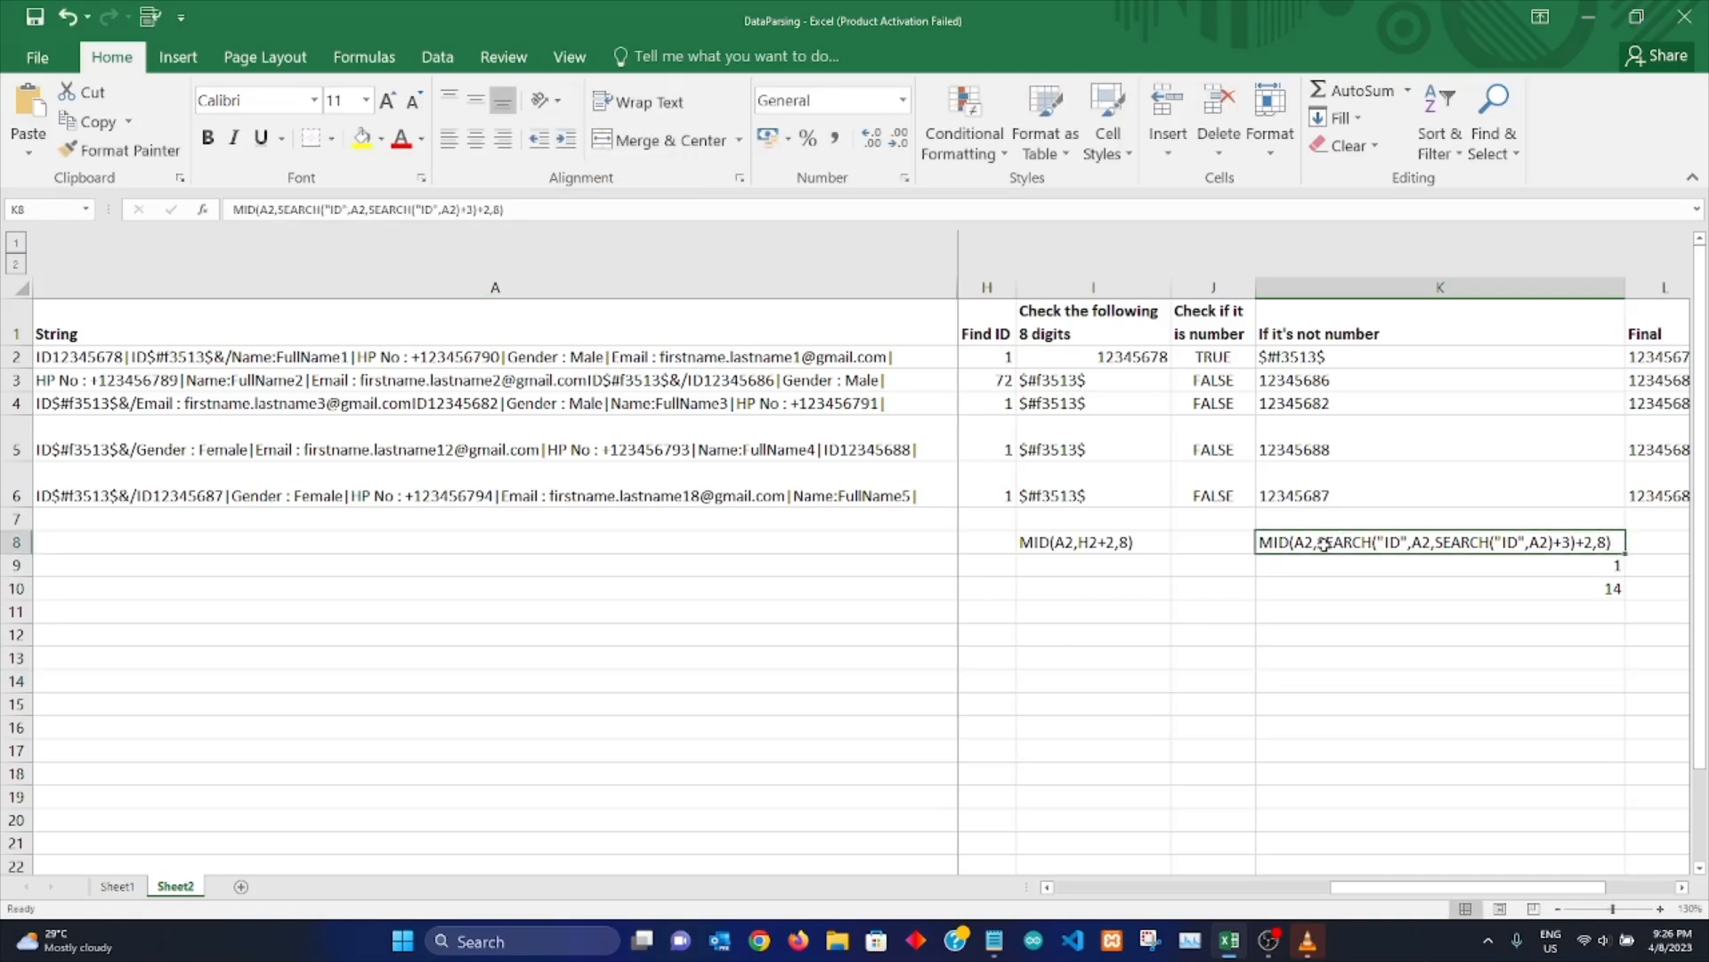
Step: Compare the second-ID extraction in K2 with the first extraction in I2 and its ISNUMBER check in J2
{"action": "left_click", "coordinate": [1306, 357]}
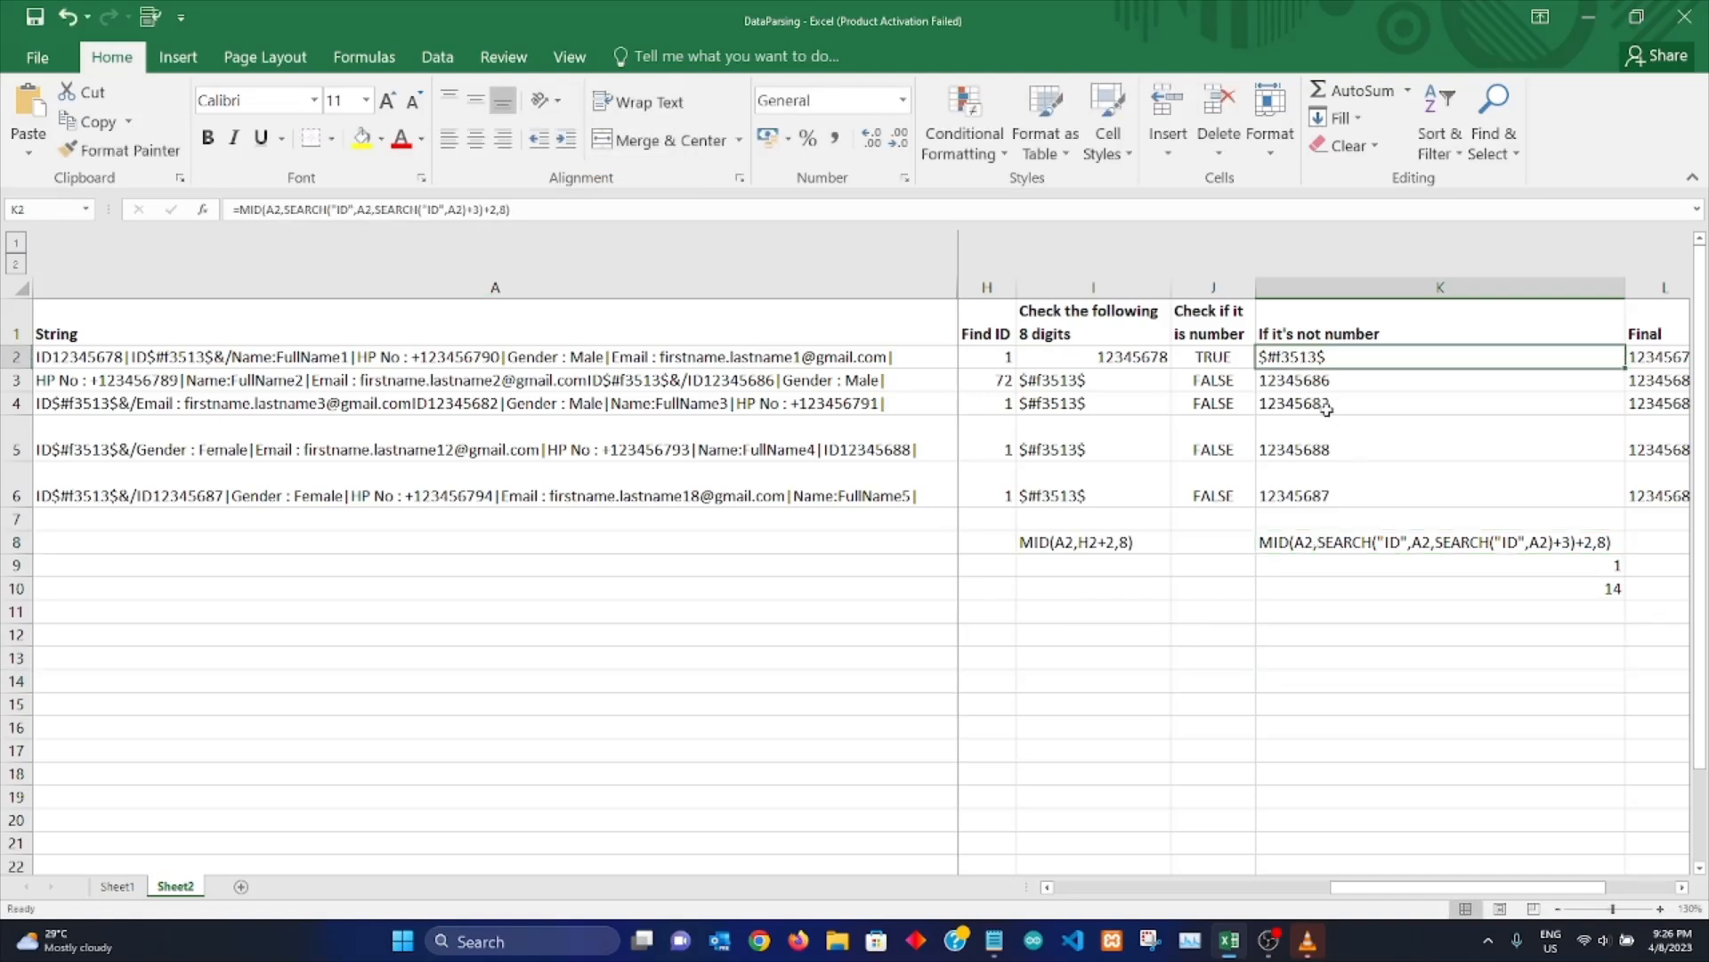
{"action": "left_click_drag", "start_coordinate": [1201, 360], "coordinate": [1274, 360]}
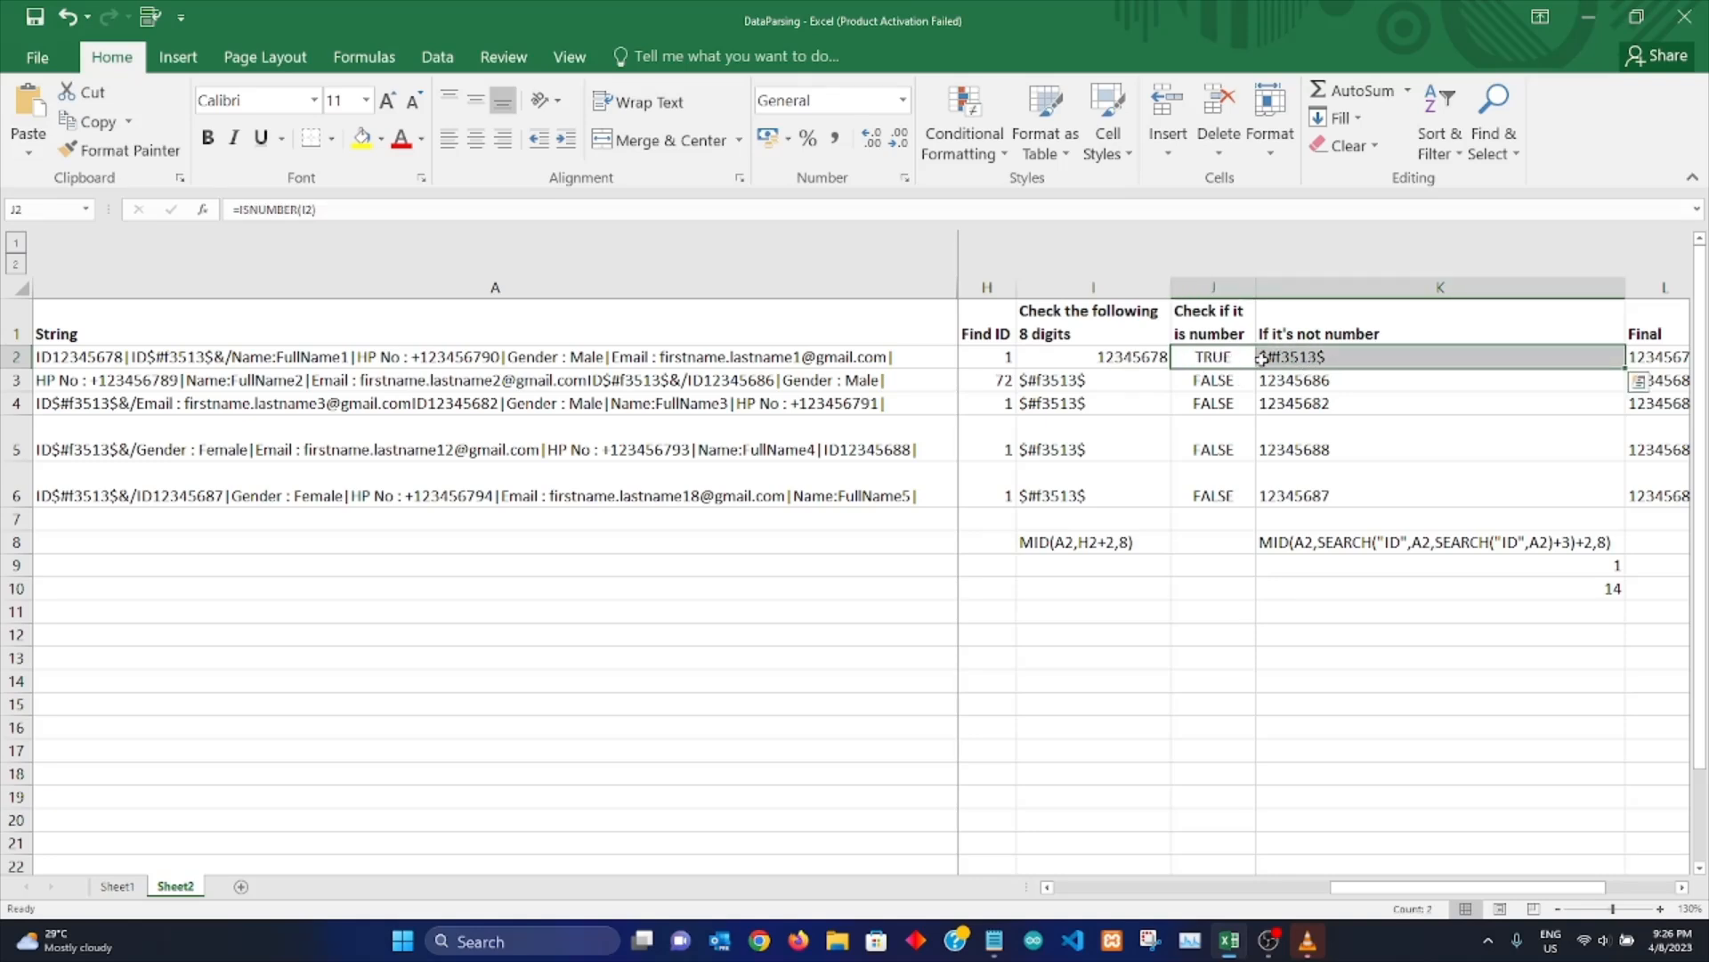
{"action": "left_click", "coordinate": [1211, 356]}
{"action": "left_click_drag", "start_coordinate": [1090, 366], "coordinate": [1220, 359]}
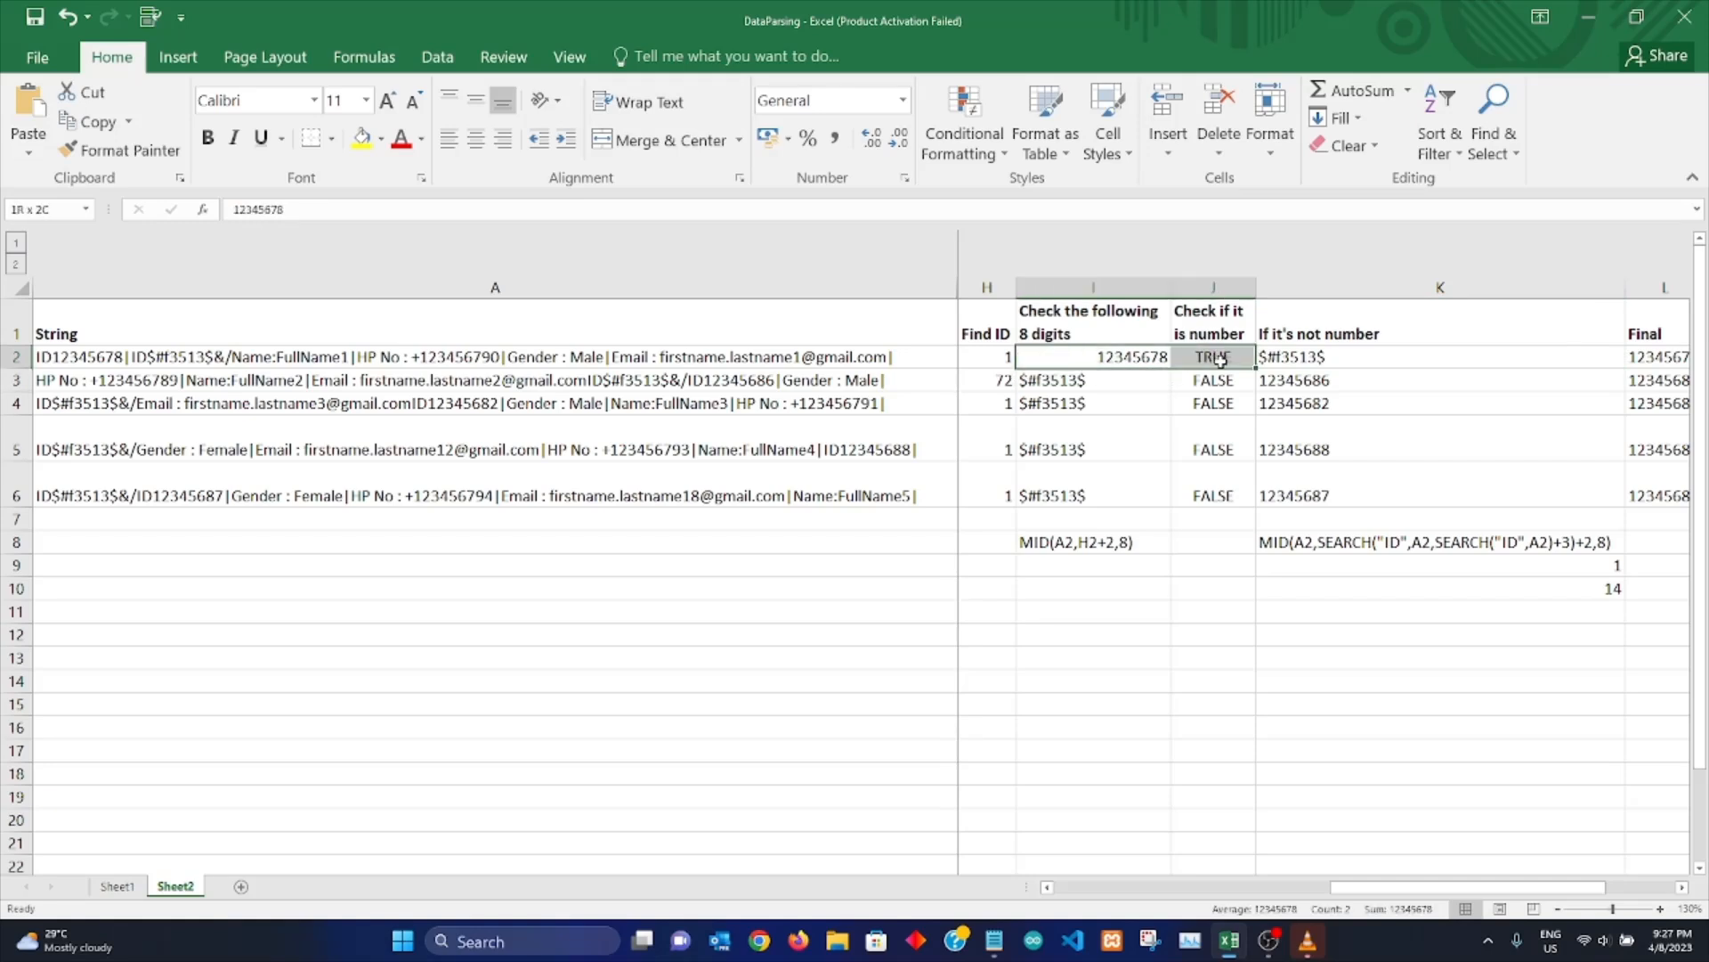
{"action": "left_click", "coordinate": [1347, 352]}
Step: Compare the first-ID extractions in I3:I6 with the second-ID fallback results in K3:K6
{"action": "left_click_drag", "start_coordinate": [1341, 380], "coordinate": [1362, 490]}
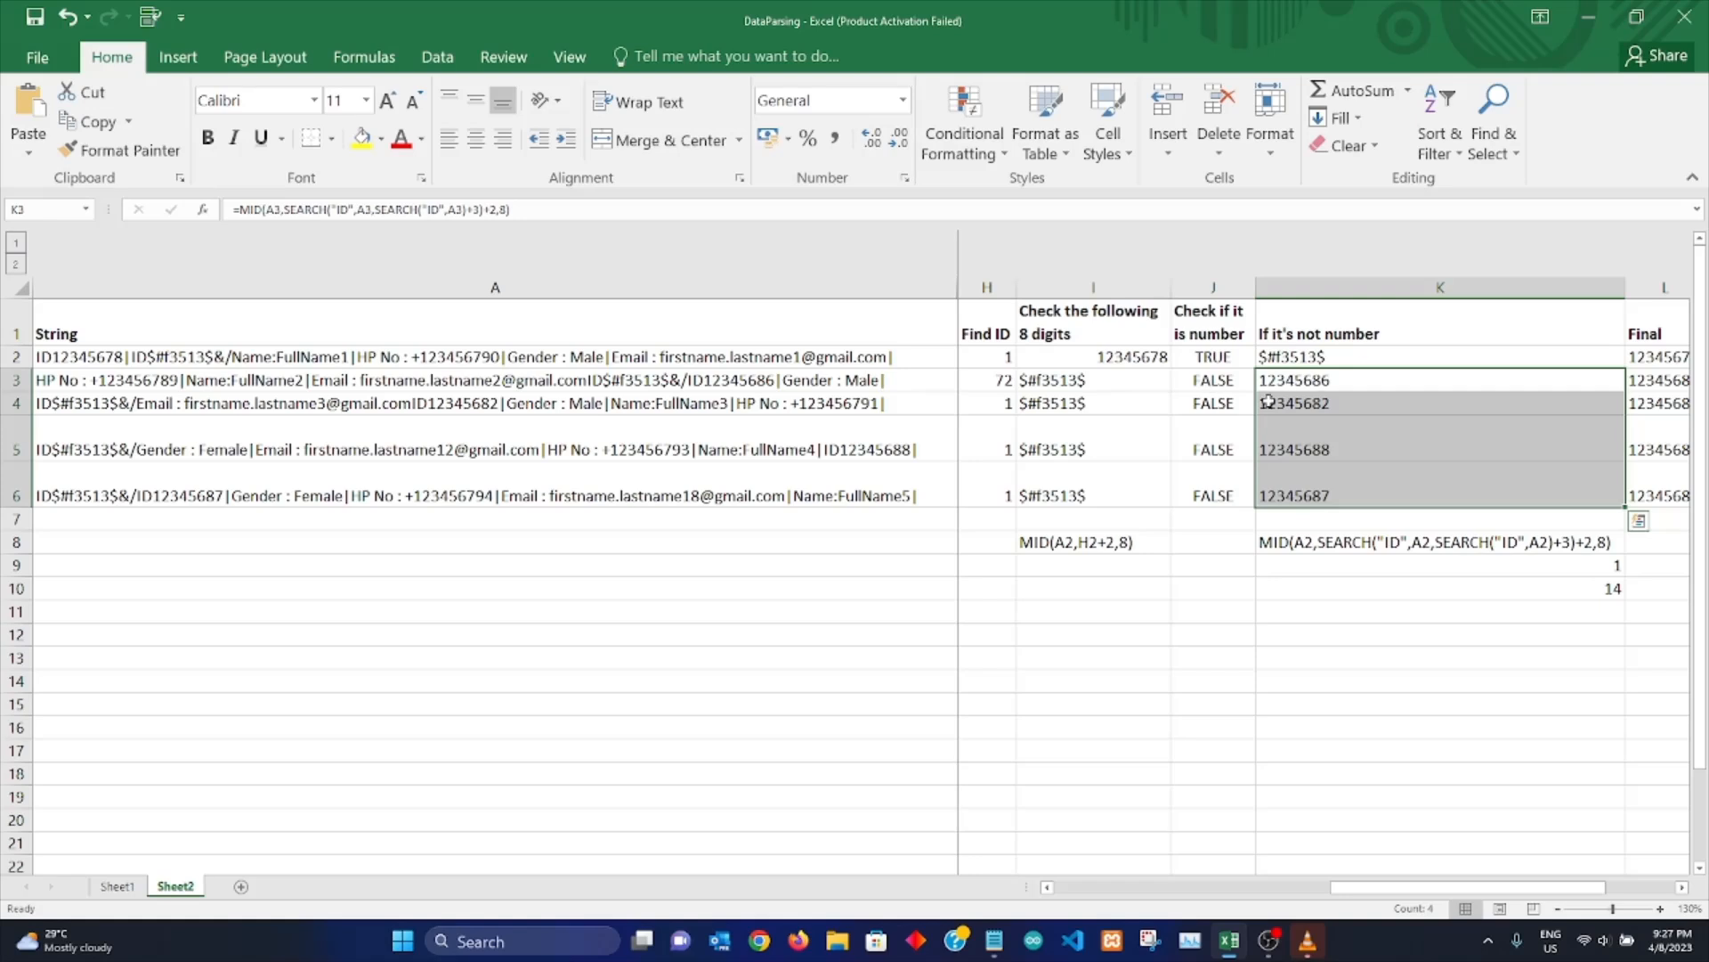
{"action": "left_click", "coordinate": [1083, 380]}
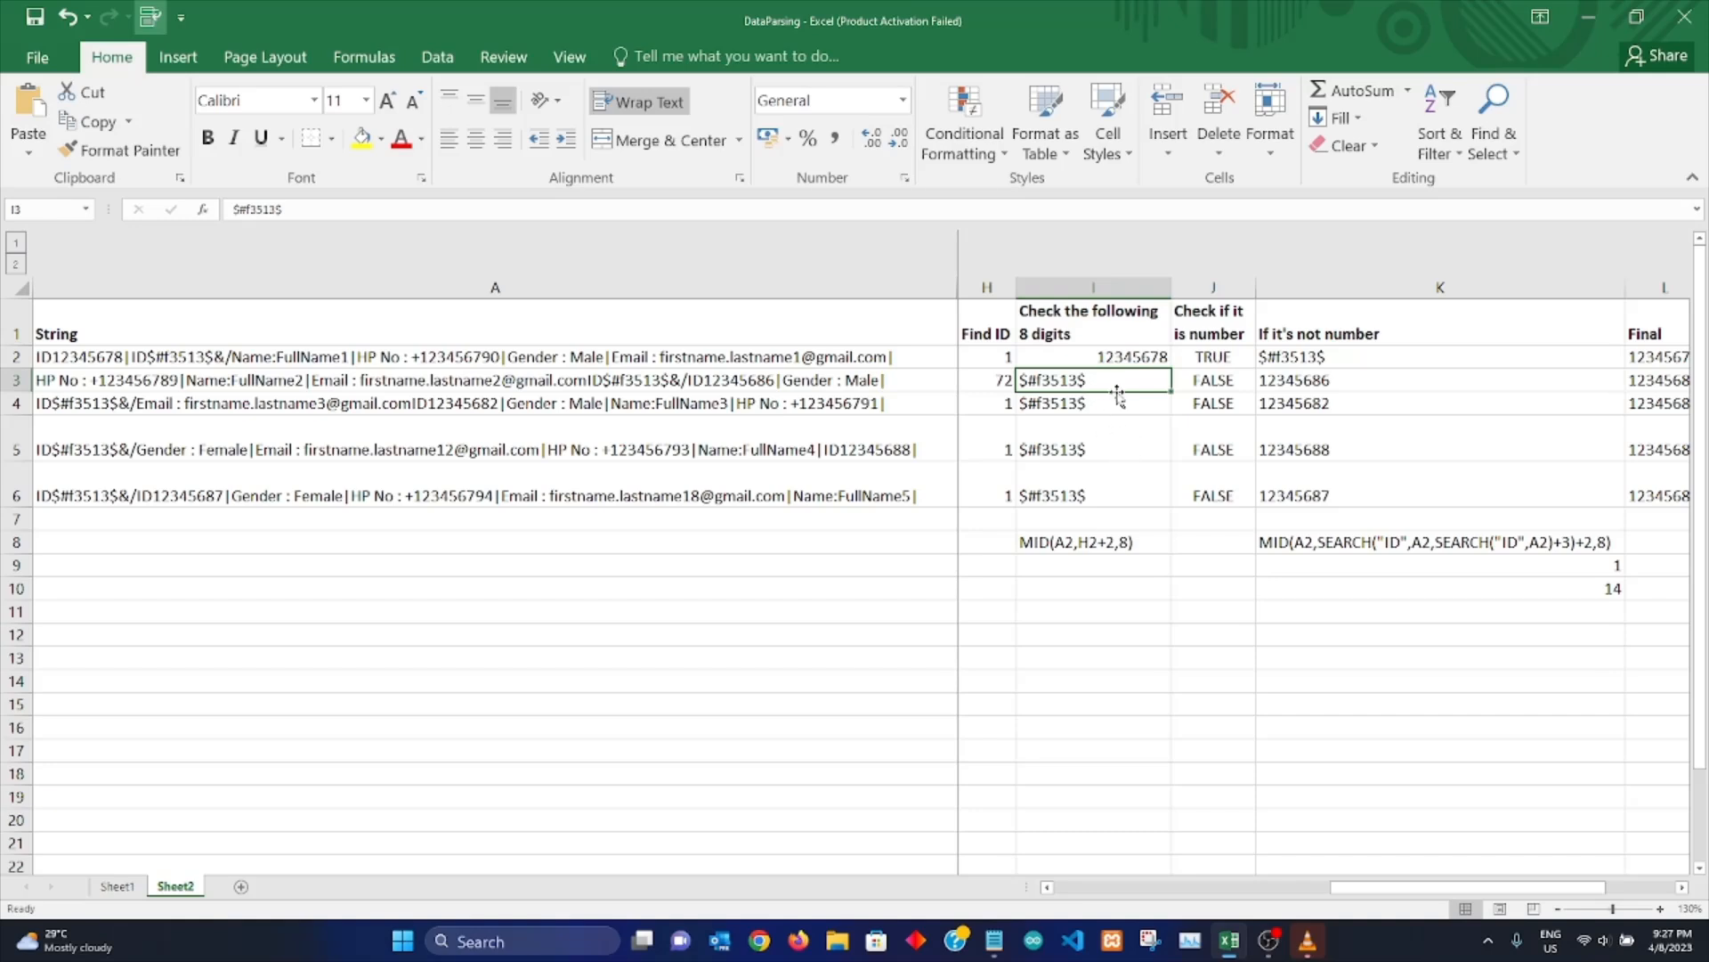
{"action": "left_click", "coordinate": [1351, 381]}
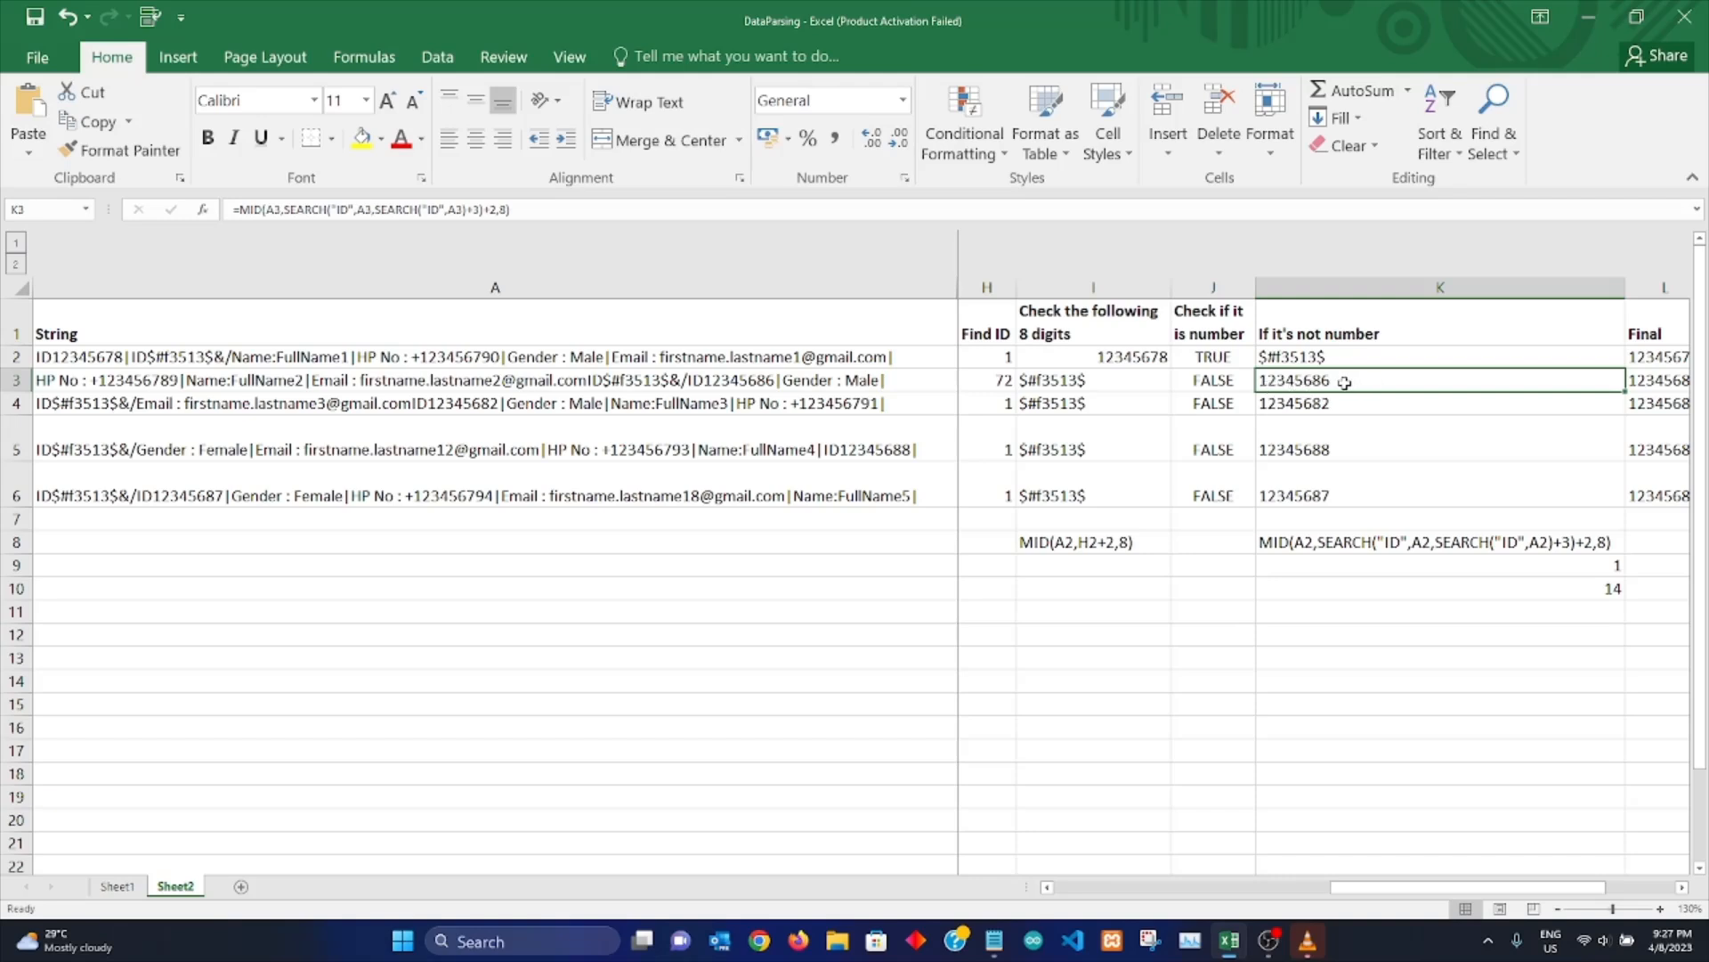
{"action": "left_click", "coordinate": [1108, 386]}
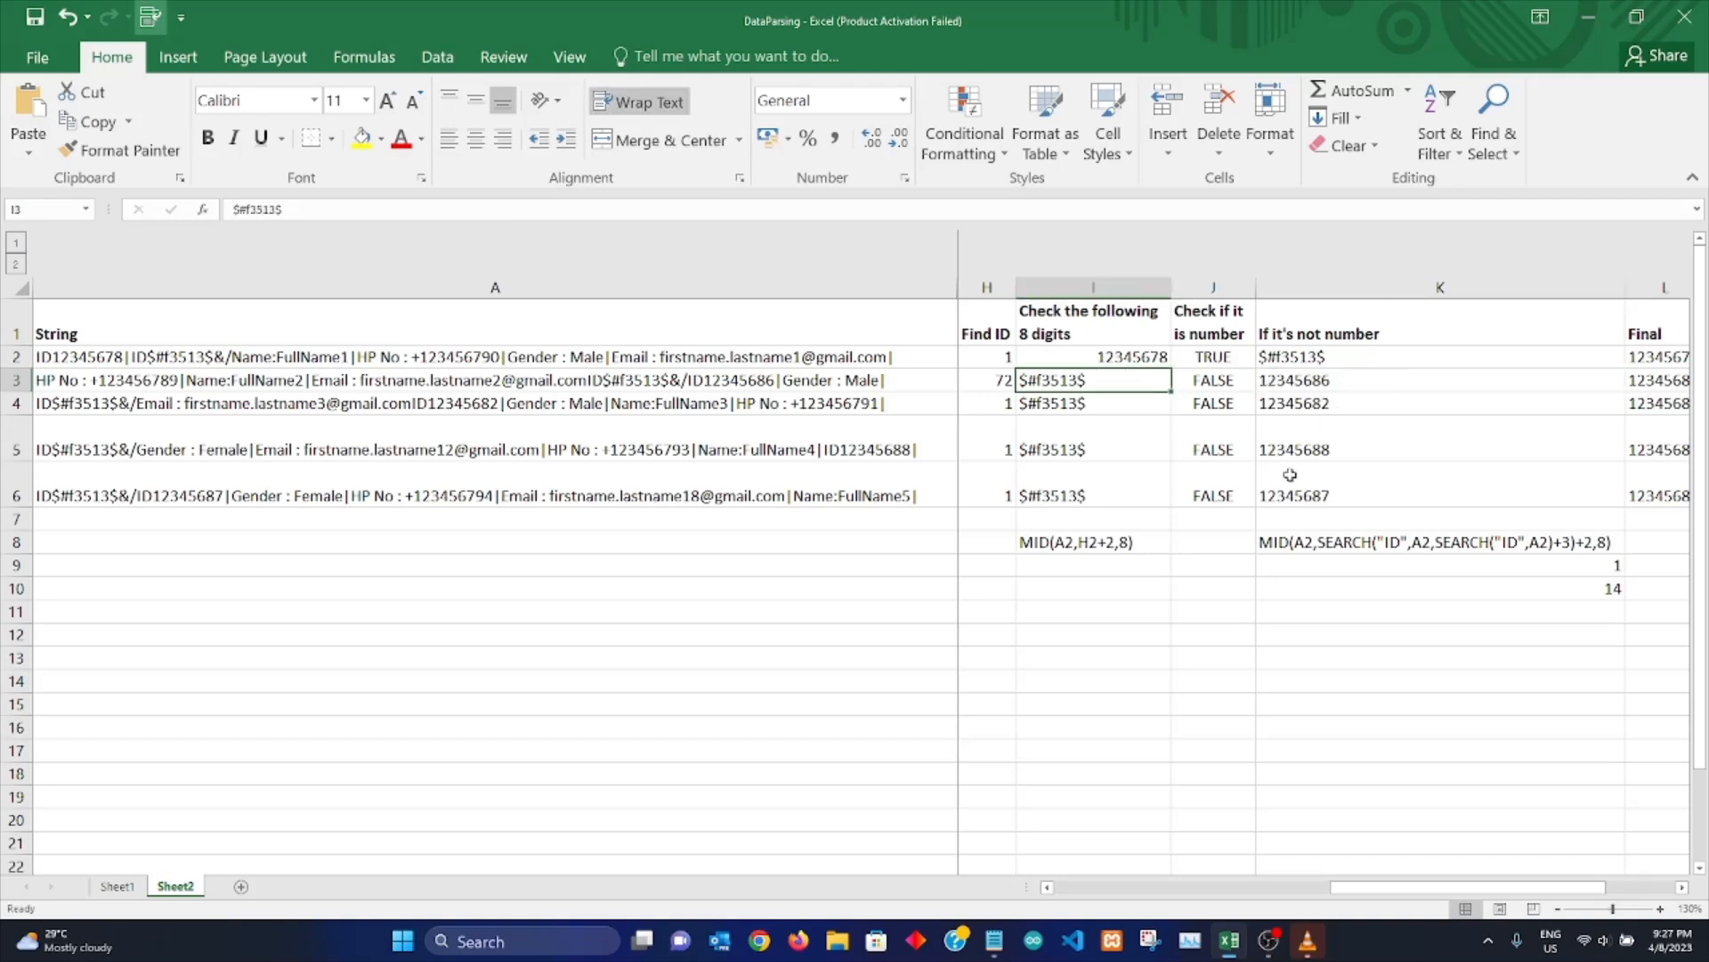
{"action": "left_click_drag", "start_coordinate": [1131, 479], "coordinate": [1125, 384]}
{"action": "left_click_drag", "start_coordinate": [1334, 382], "coordinate": [1352, 454]}
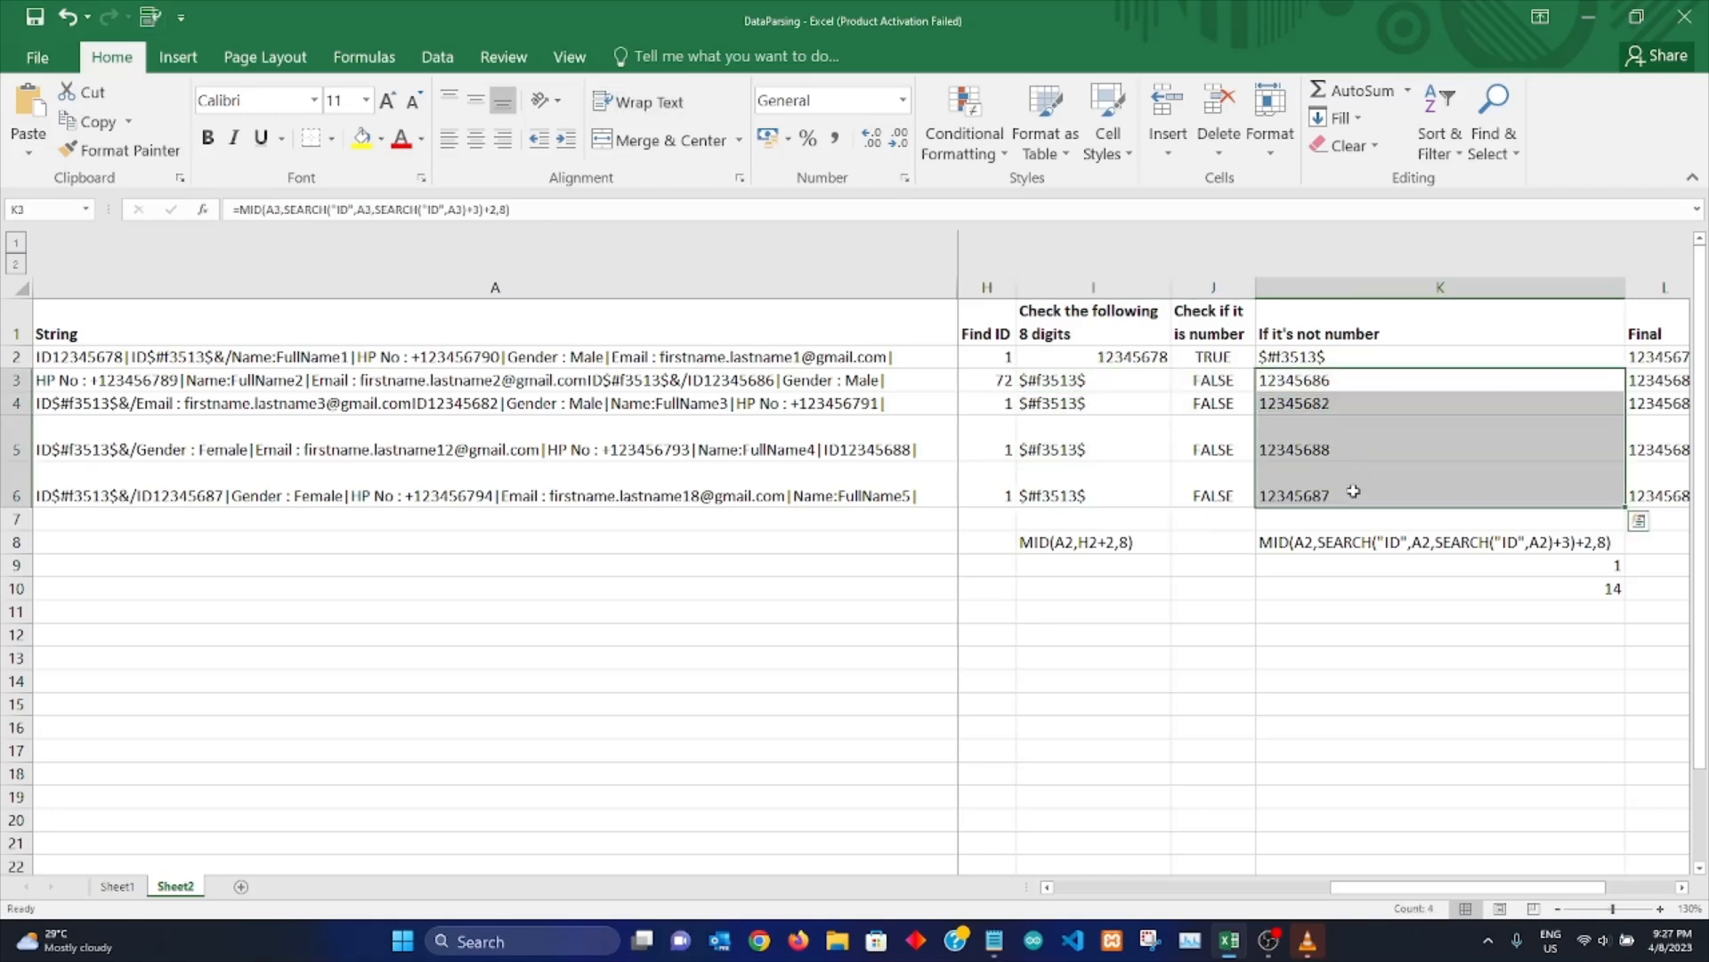
Step: Review the helper columns H to K, following row 4 through the Find ID, eight-digit extraction, number check and fallback formulas
{"action": "left_click", "coordinate": [1415, 448]}
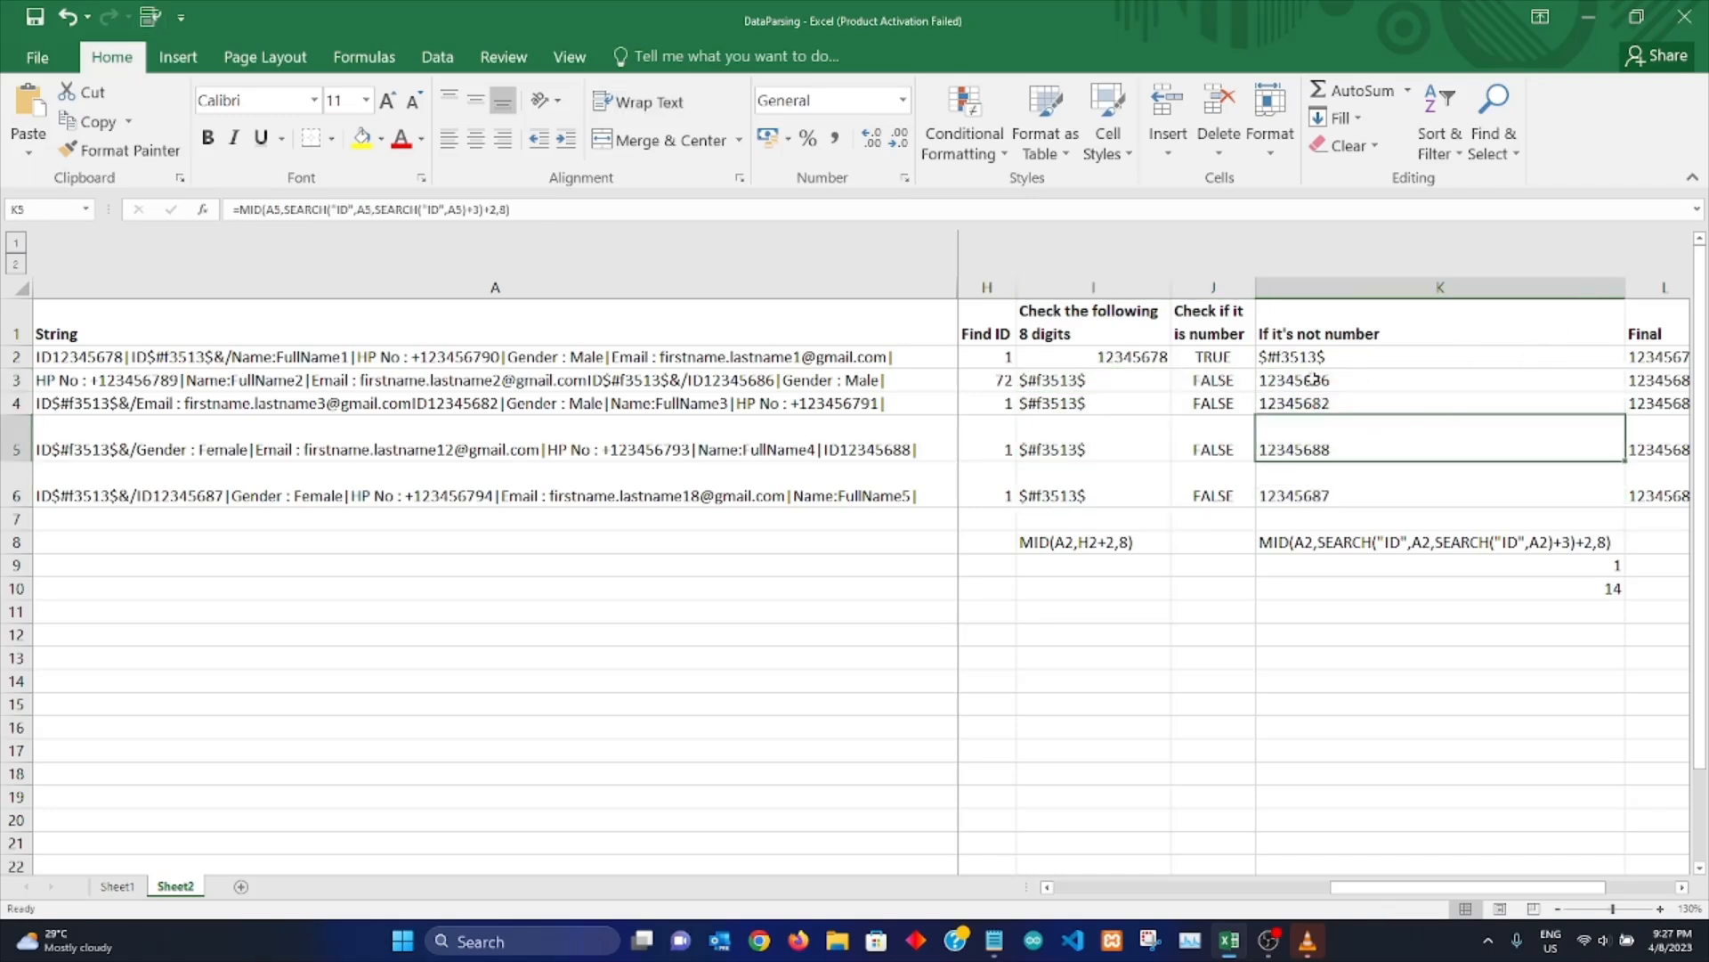
{"action": "left_click_drag", "start_coordinate": [991, 318], "coordinate": [1385, 506]}
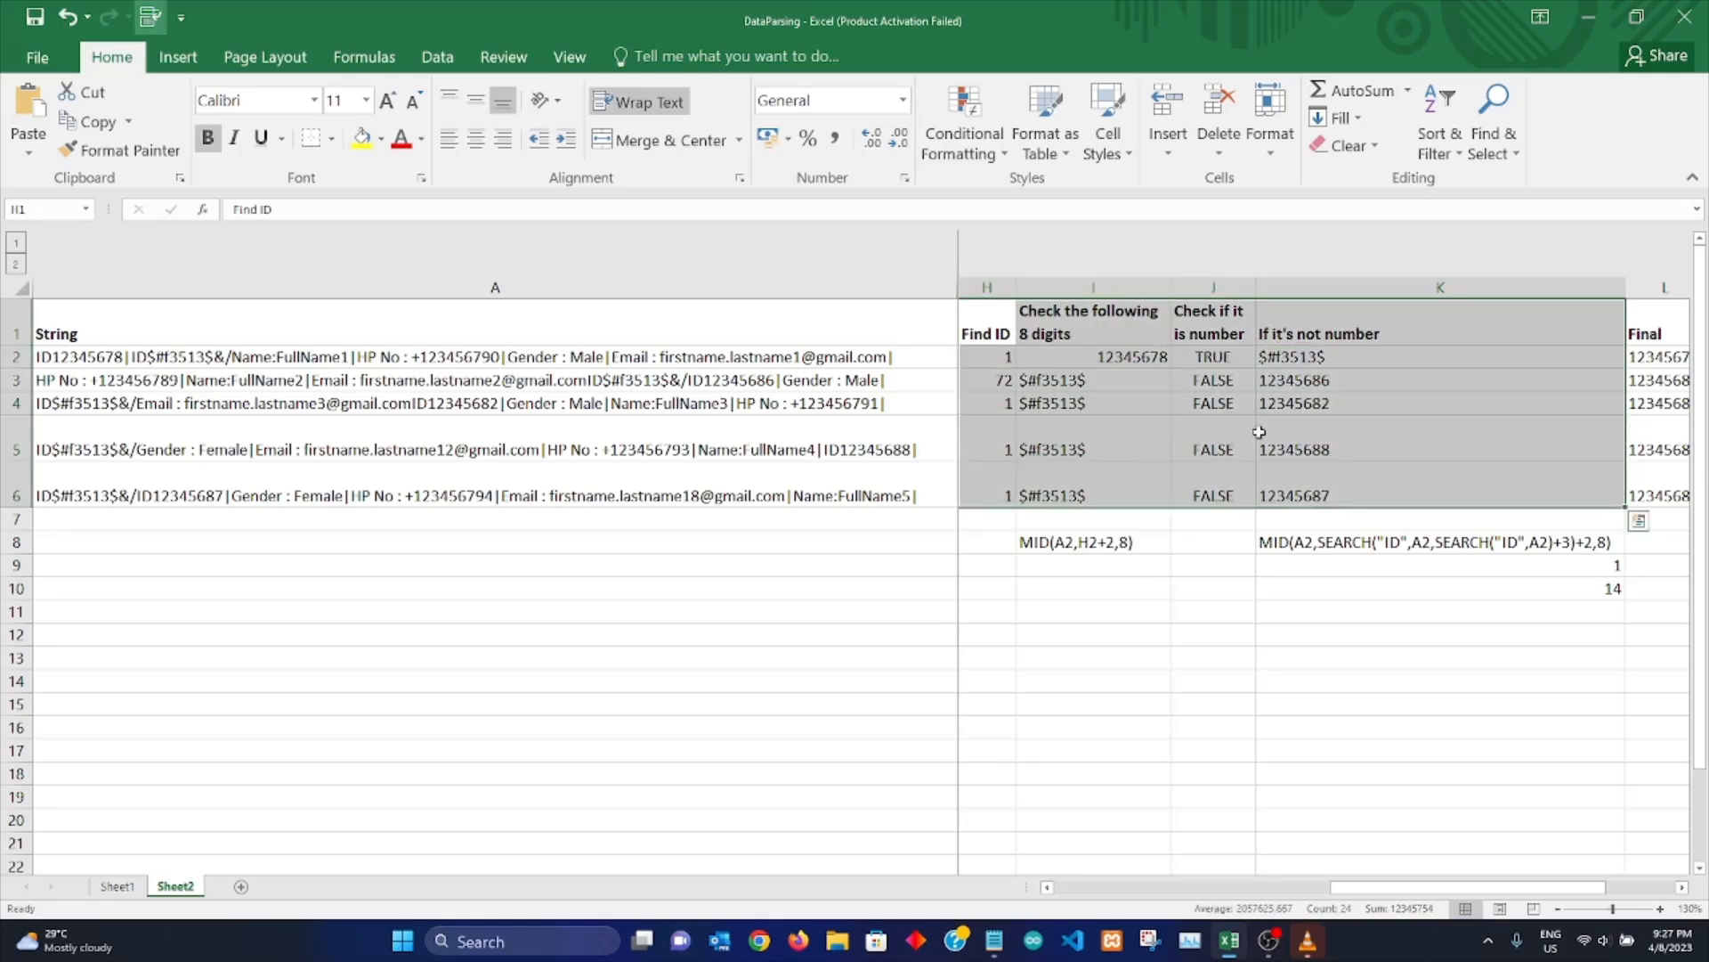
{"action": "left_click", "coordinate": [1205, 443]}
{"action": "left_click", "coordinate": [983, 398]}
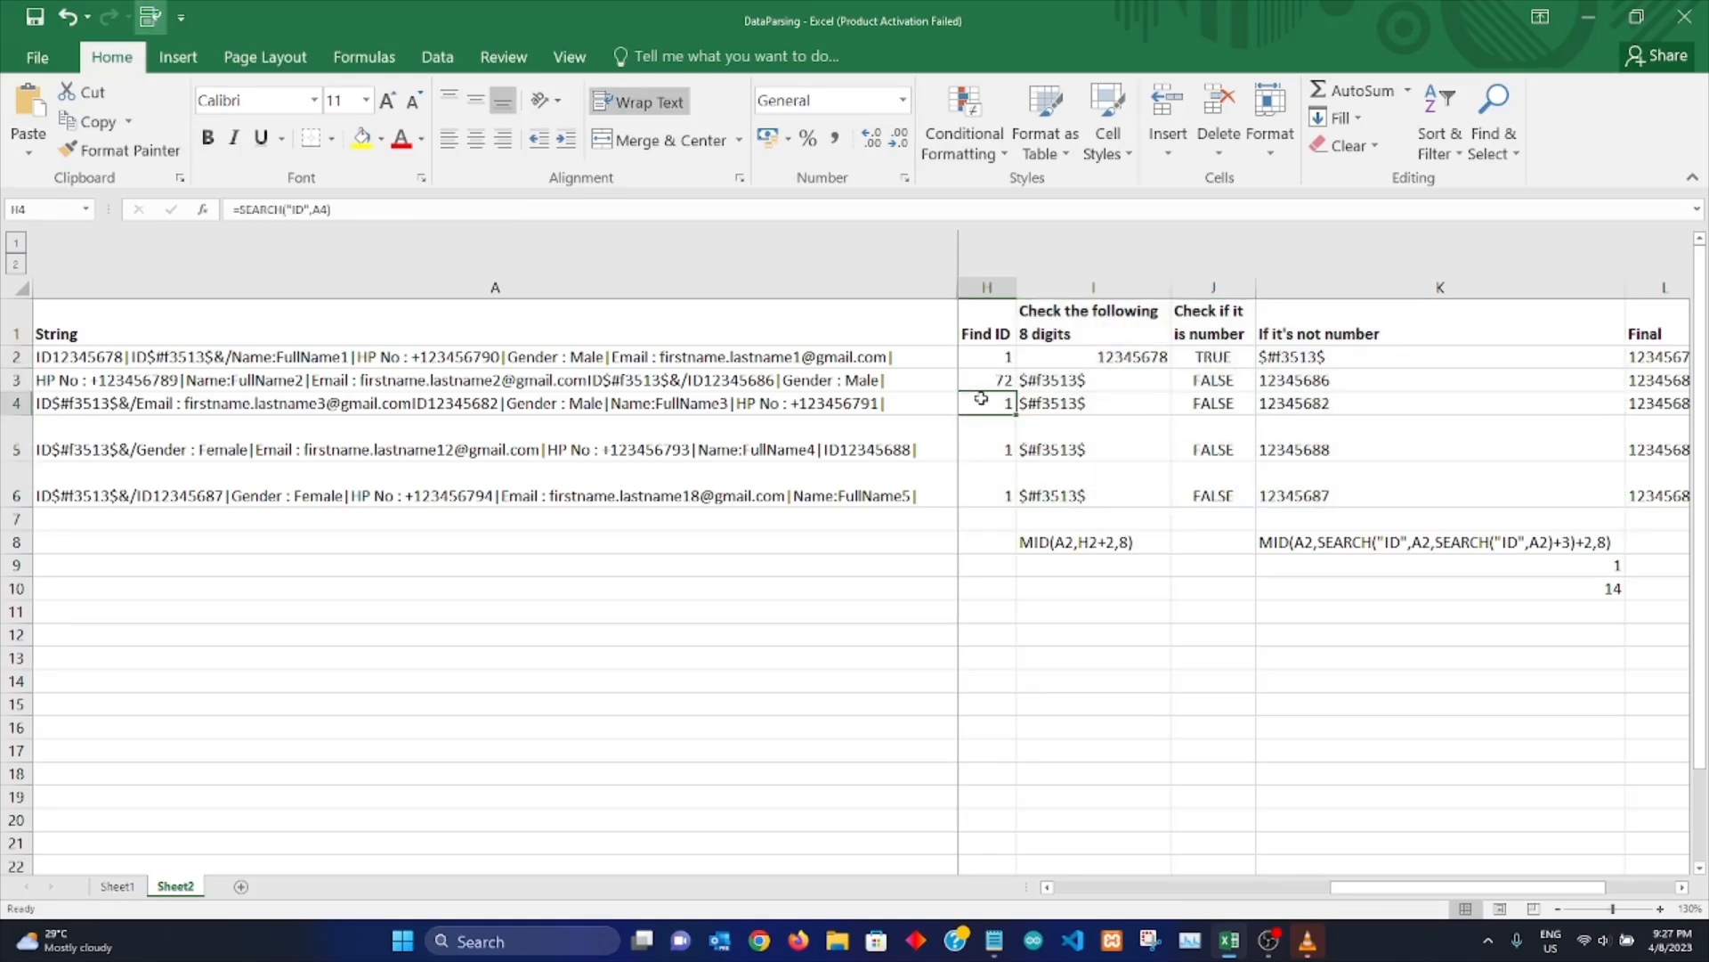
{"action": "left_click", "coordinate": [1094, 405]}
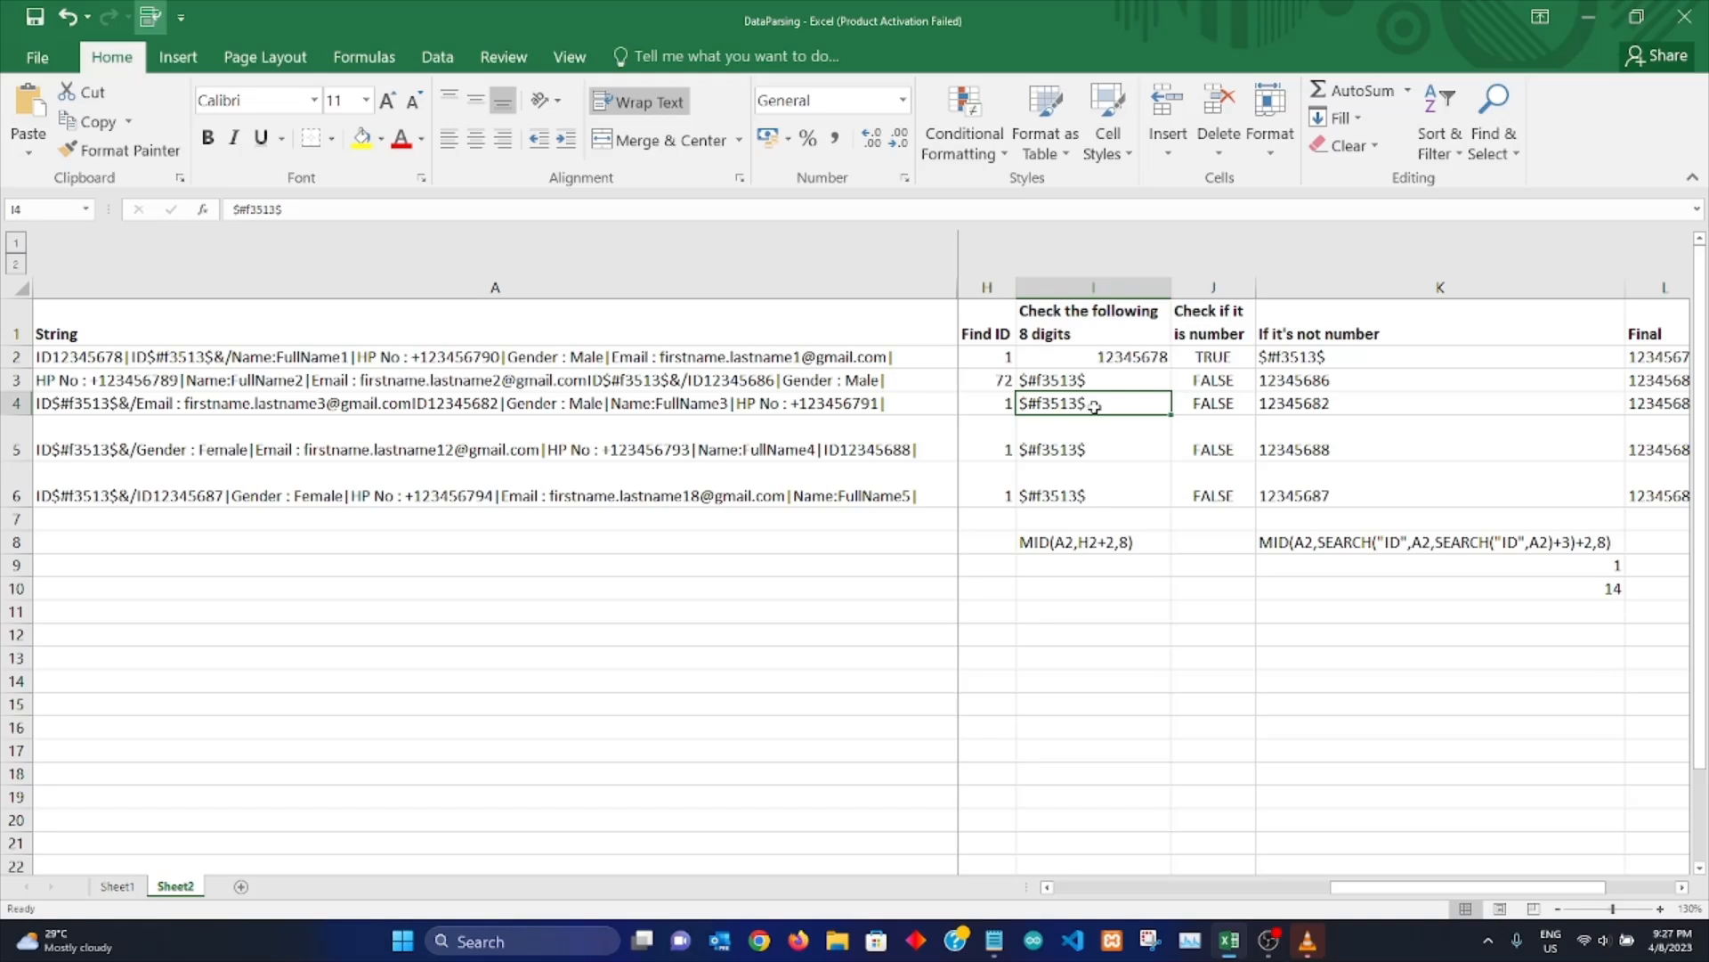
{"action": "left_click", "coordinate": [1218, 400]}
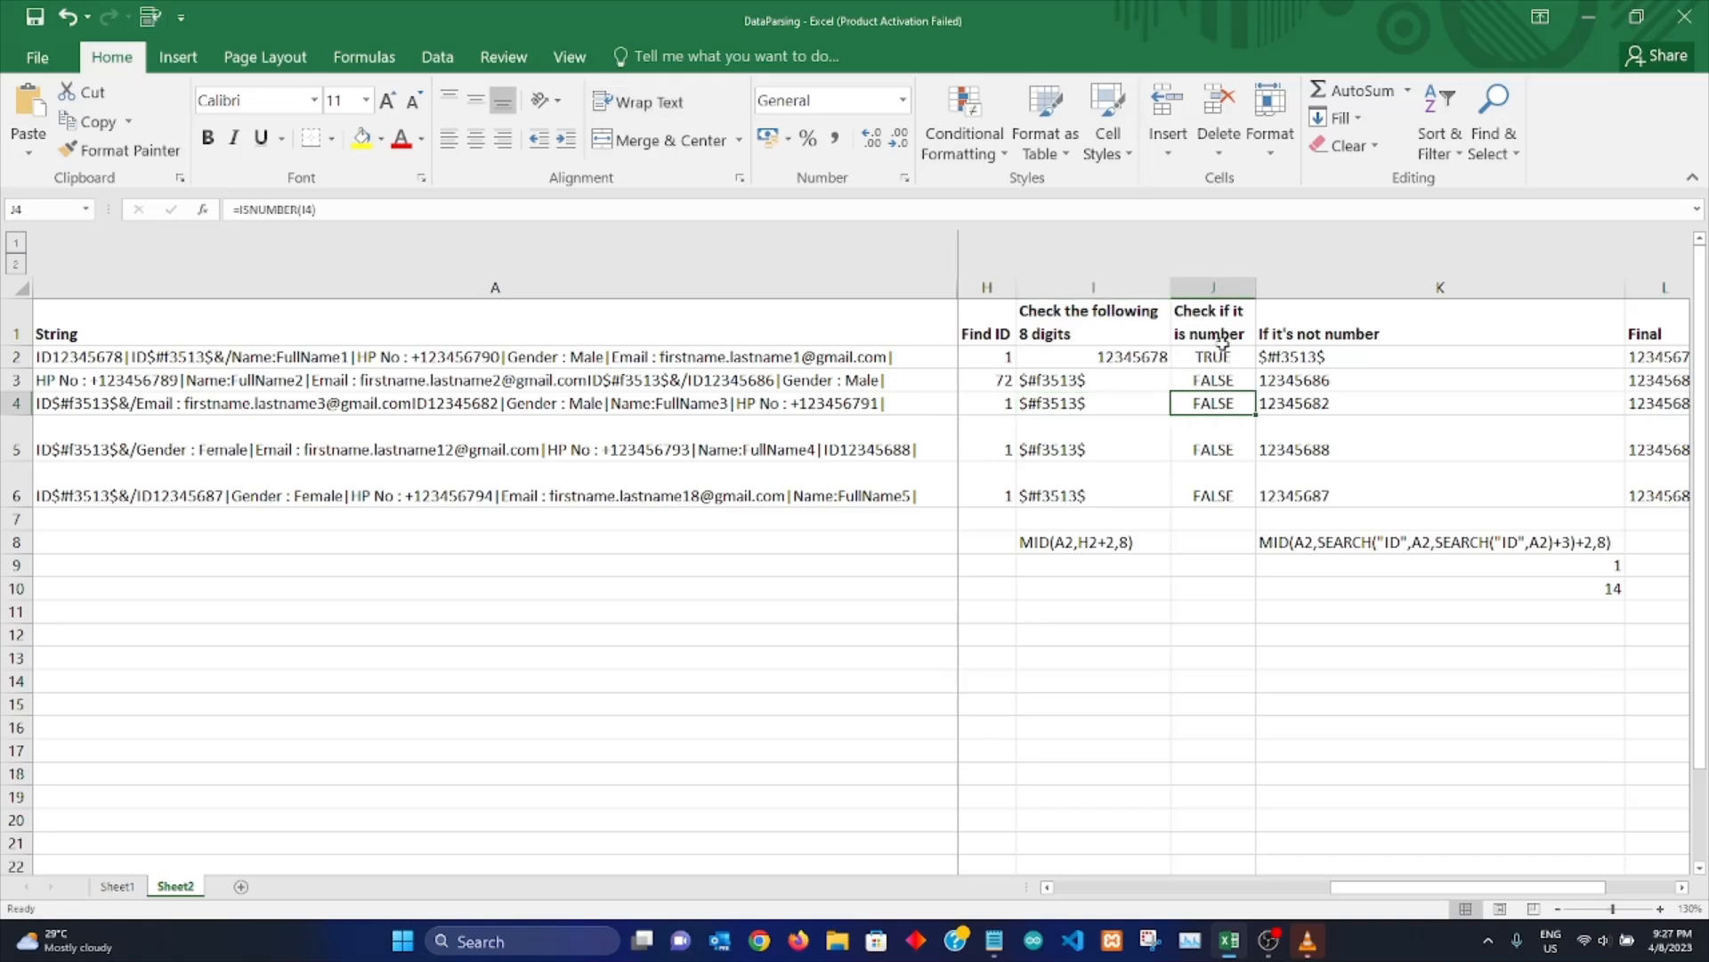
{"action": "left_click_drag", "start_coordinate": [1218, 357], "coordinate": [1251, 509]}
{"action": "left_click", "coordinate": [1282, 396]}
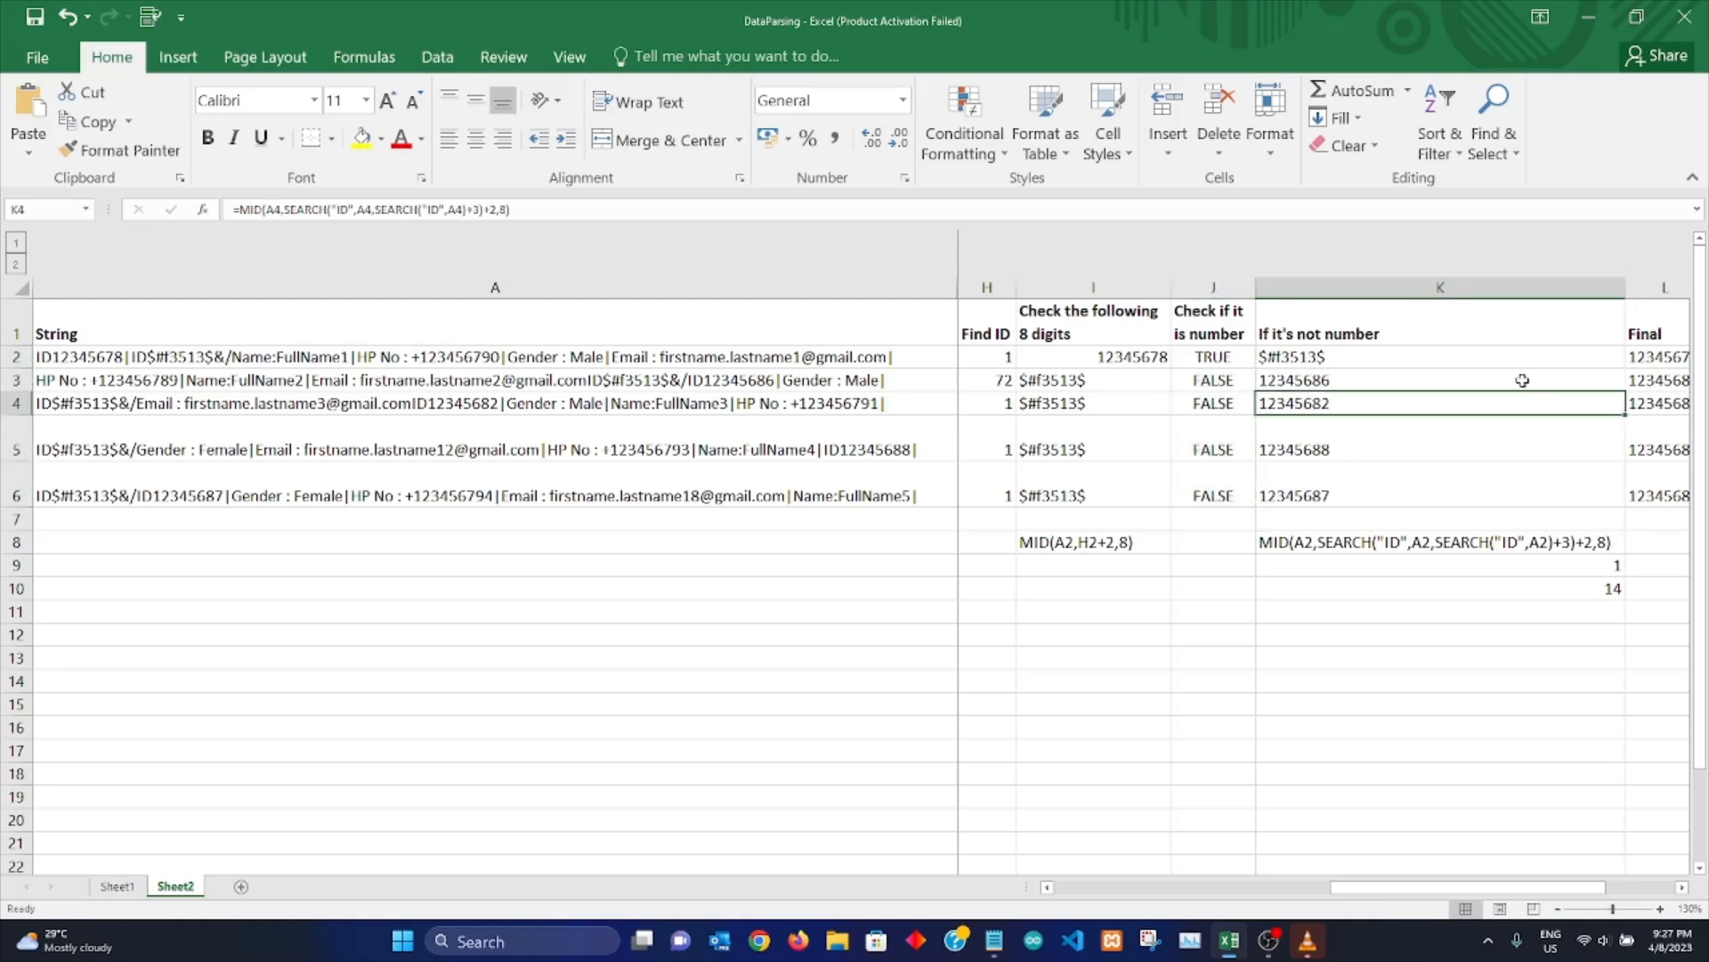
Step: Narrow column K and examine the logical_test, value_if_true and value_if_false arguments of the IF formula in L2
{"action": "left_click_drag", "start_coordinate": [1625, 293], "coordinate": [1401, 330]}
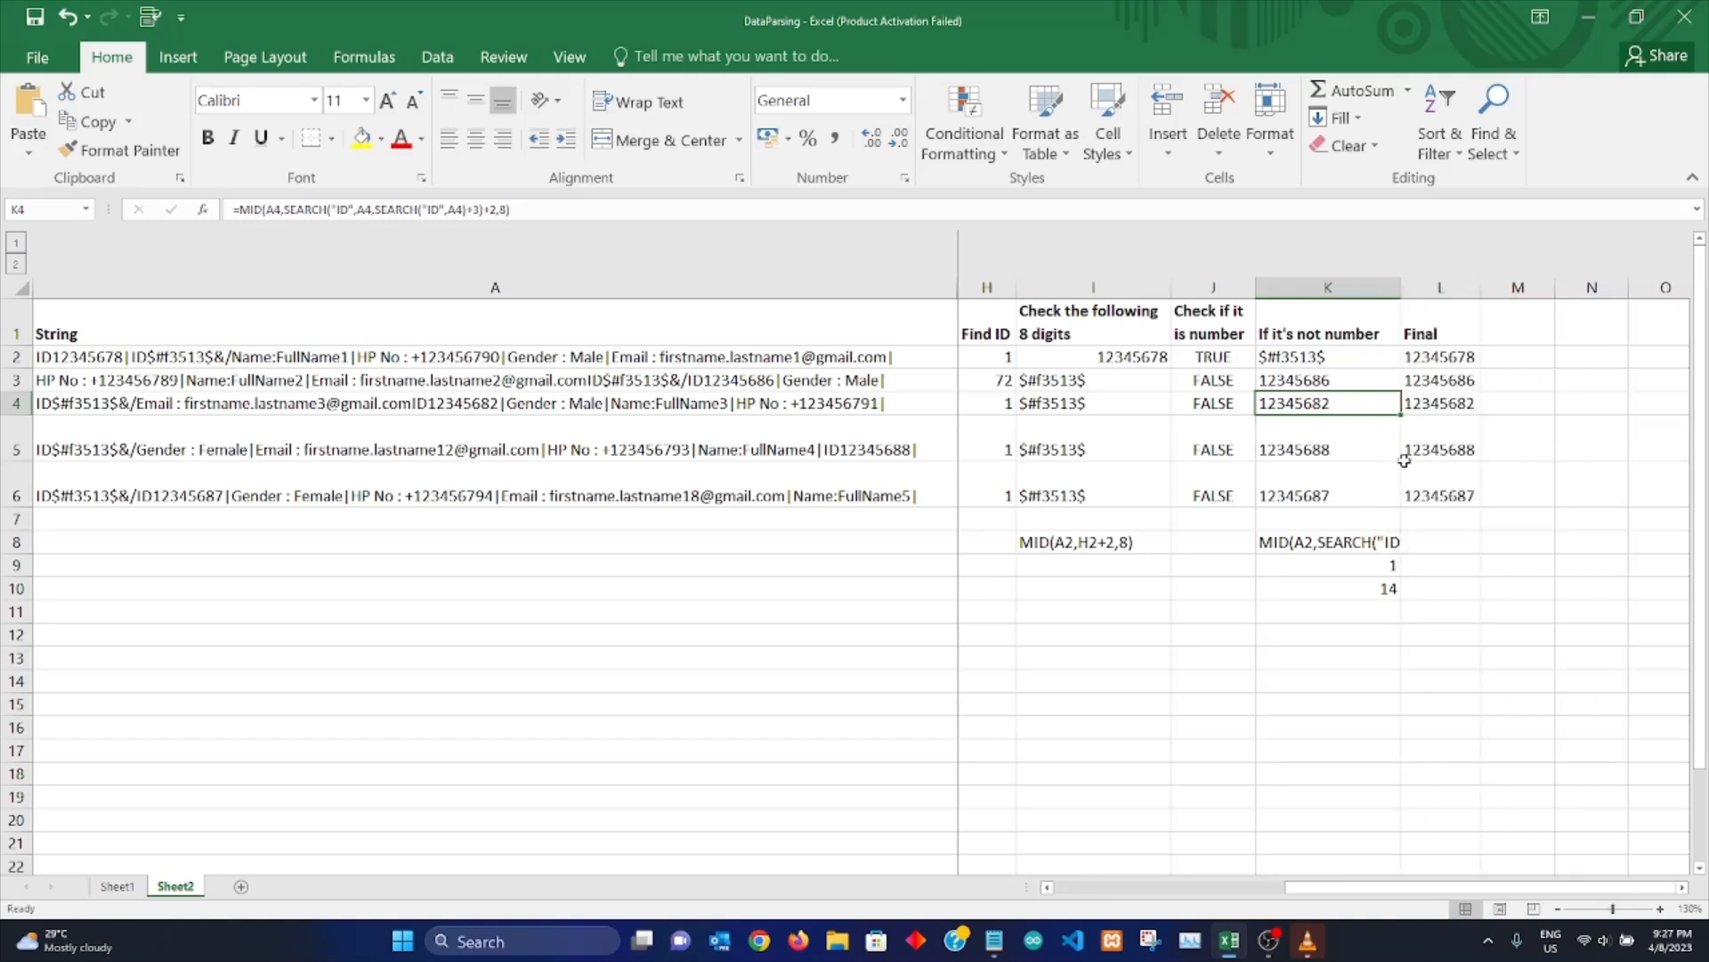
{"action": "left_click", "coordinate": [1450, 354]}
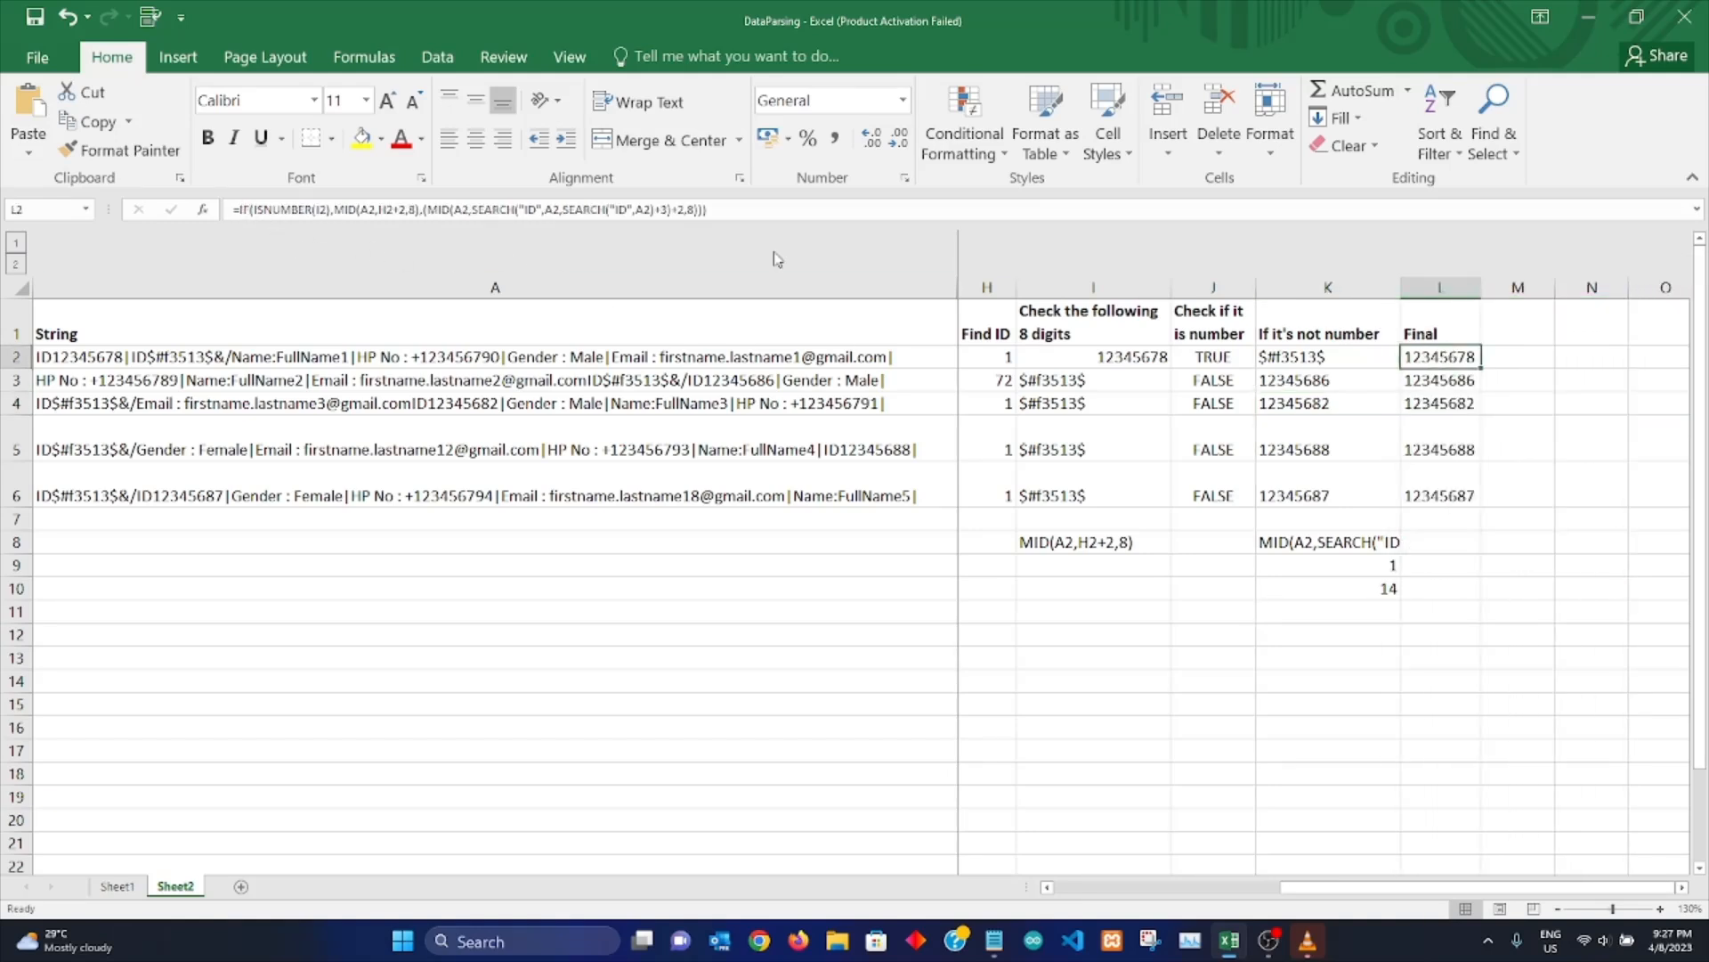
{"action": "left_click", "coordinate": [252, 211]}
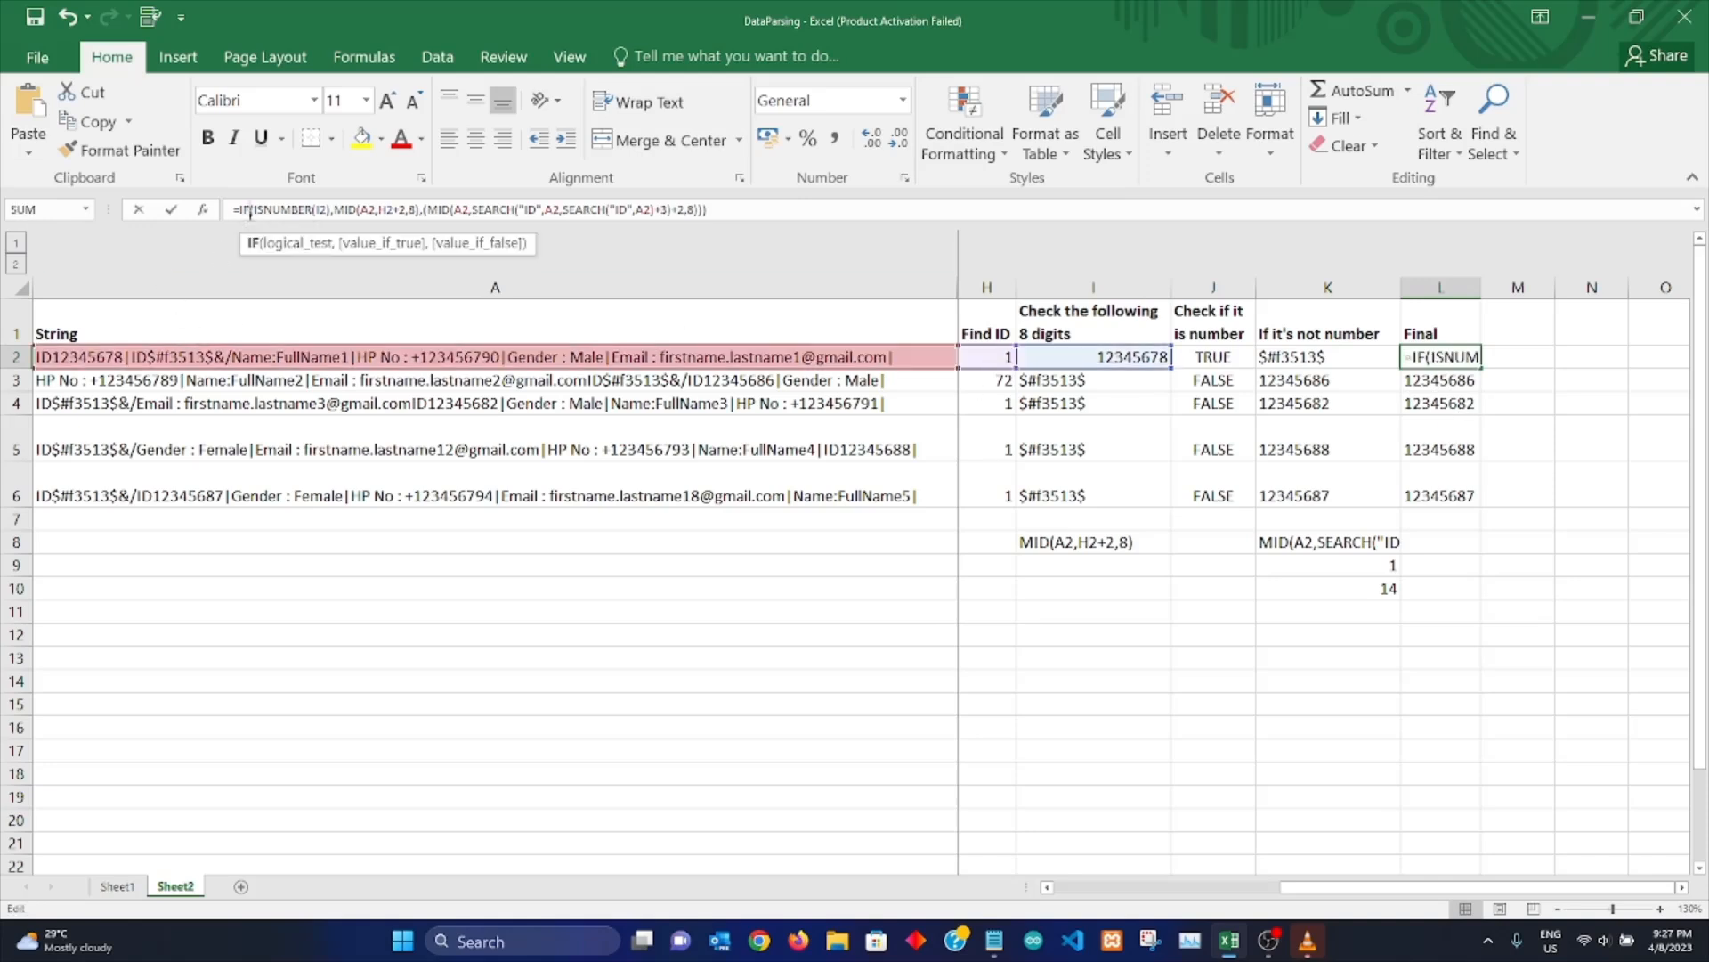
{"action": "left_click", "coordinate": [295, 246]}
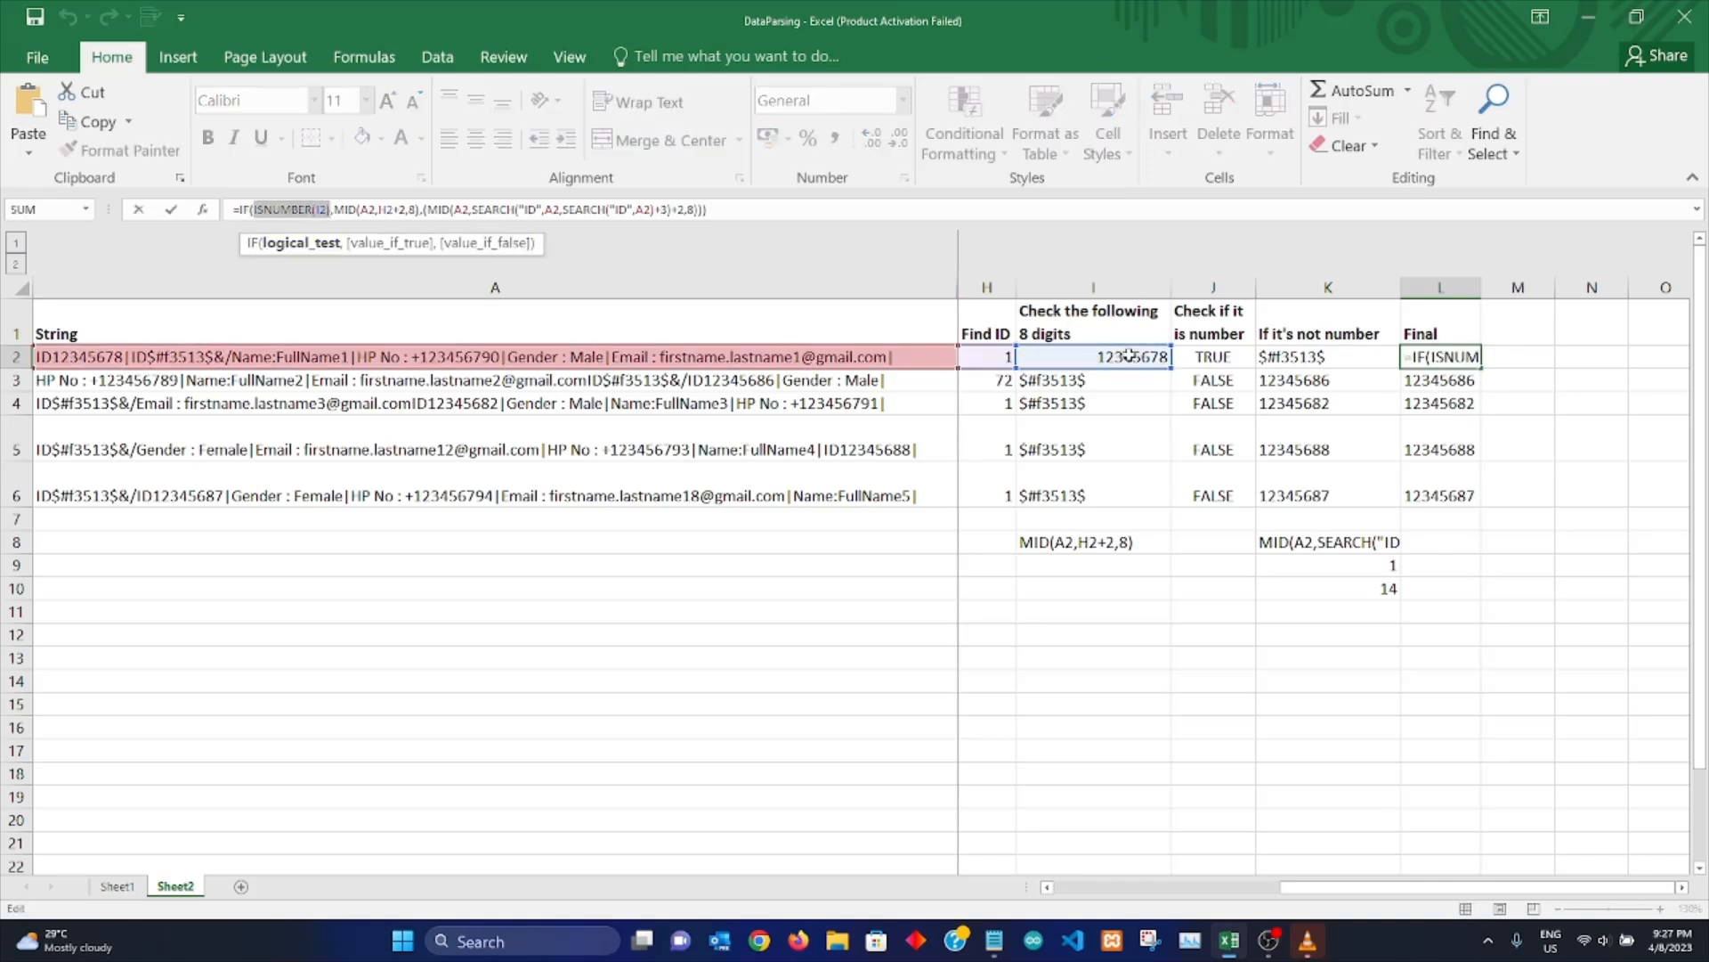
{"action": "left_click", "coordinate": [386, 243]}
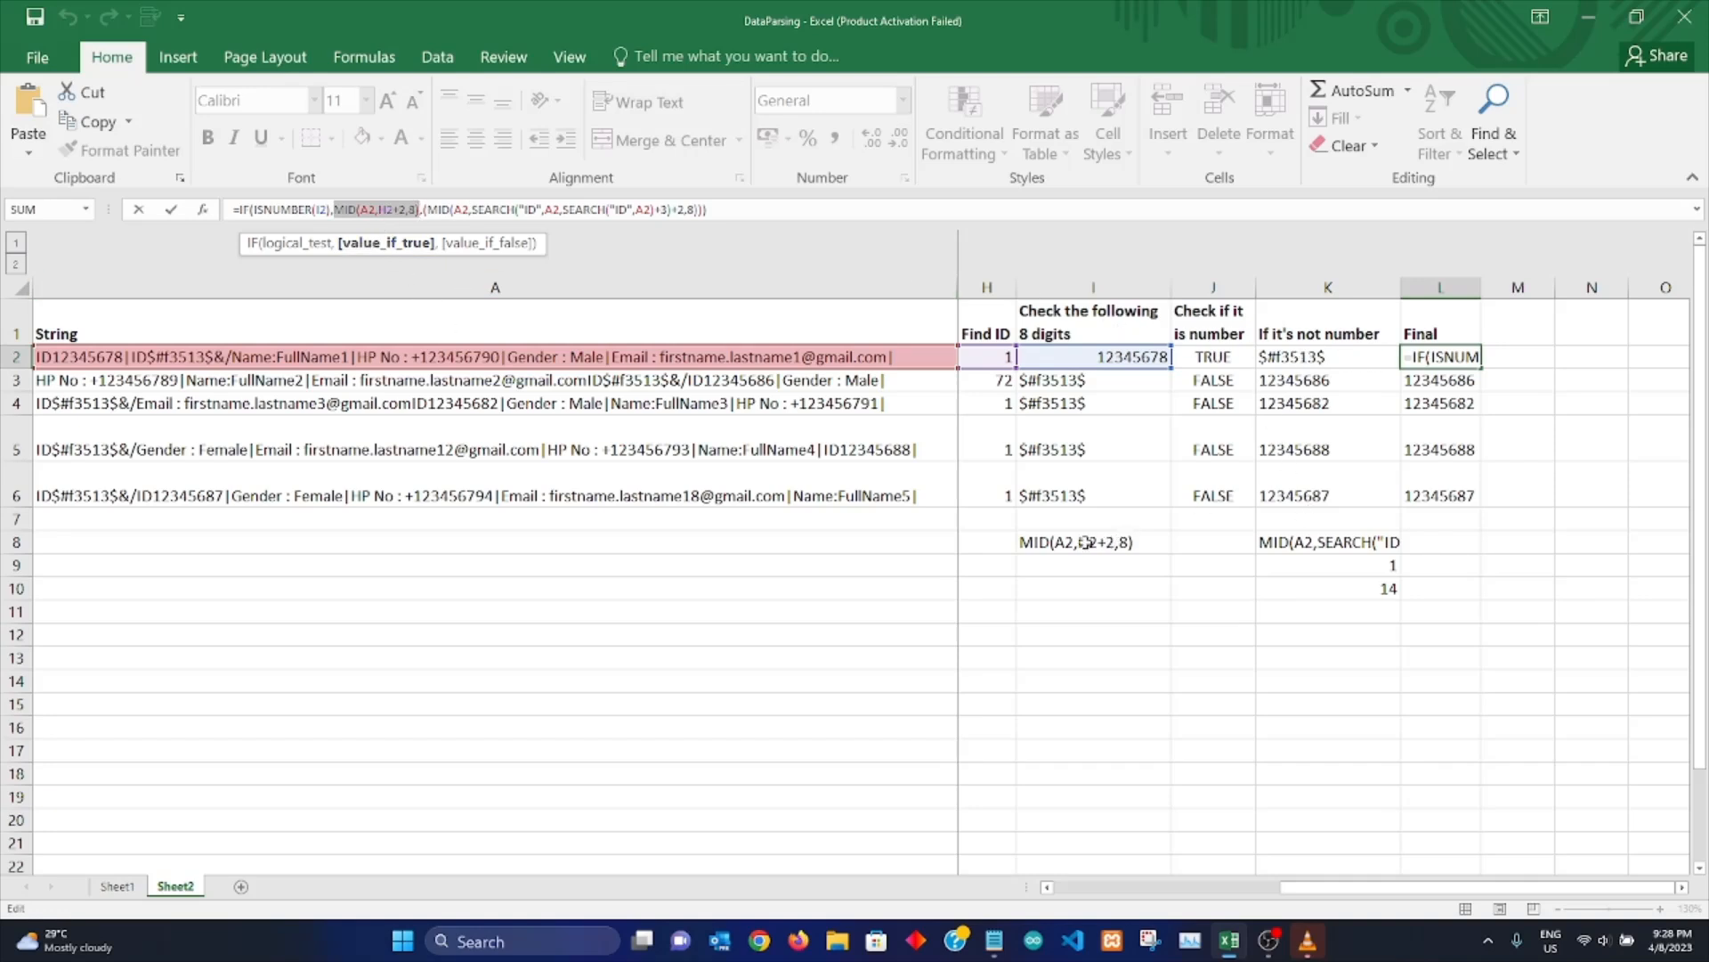
{"action": "left_click", "coordinate": [463, 244]}
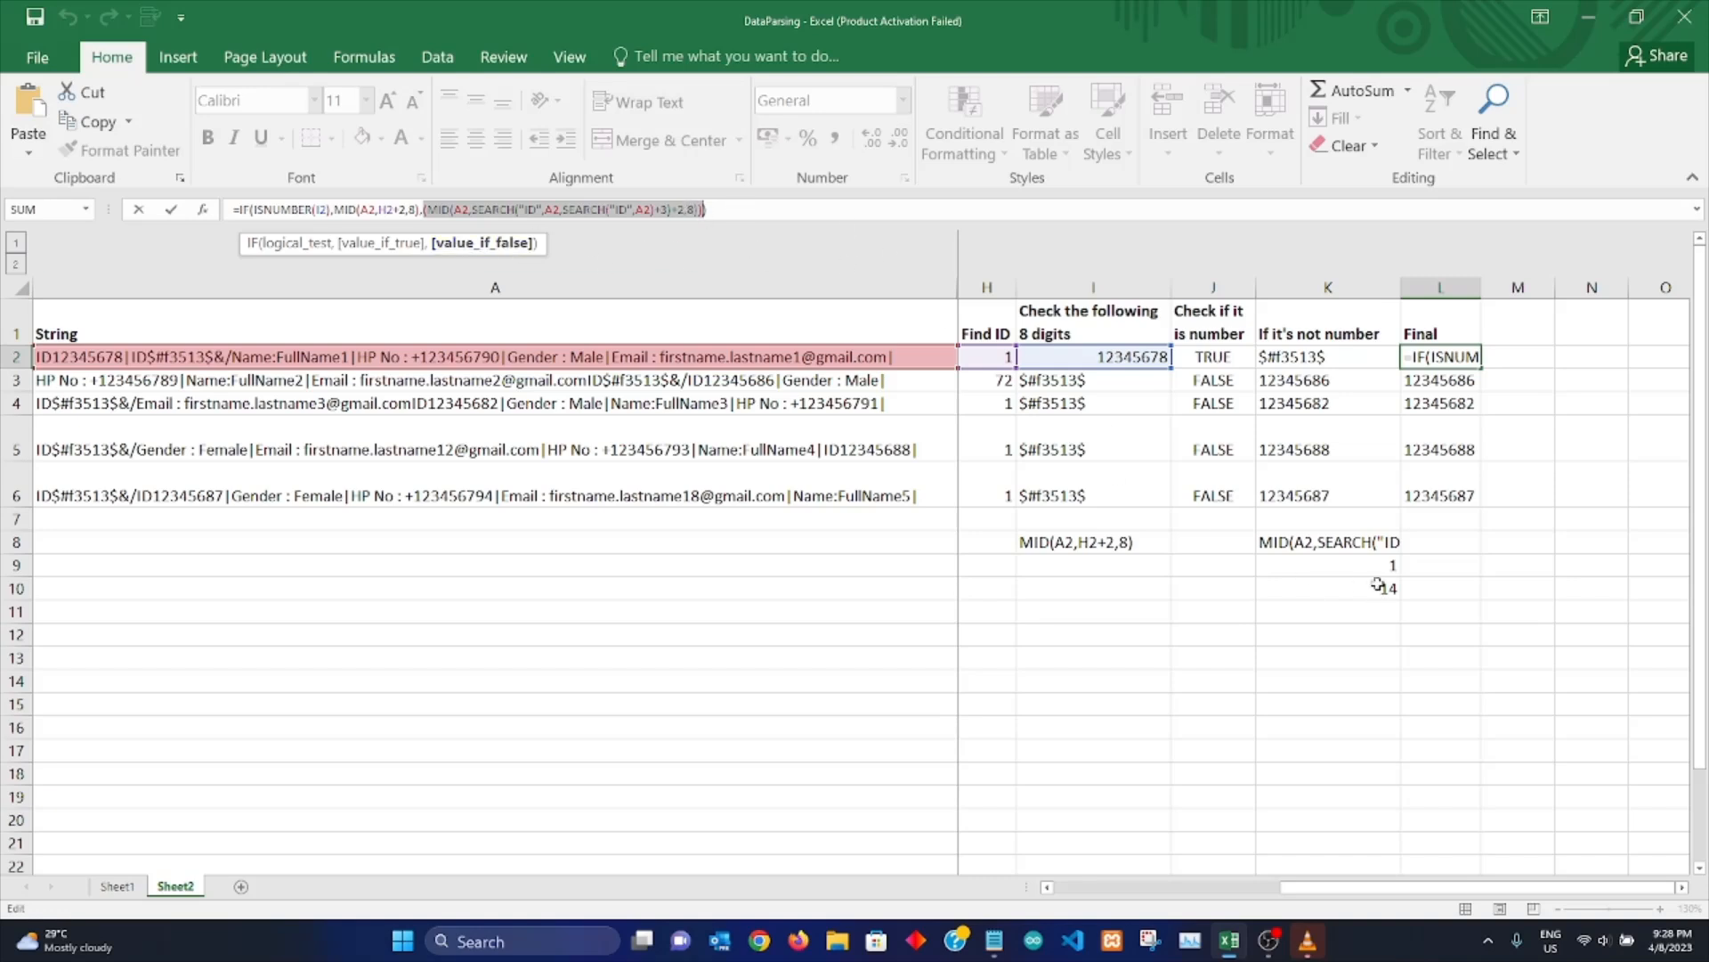
{"action": "key", "text": "Return"}
Step: Turn the formula text in K8 into a live formula with a leading = and fill it down to K13
{"action": "left_click", "coordinate": [1364, 546]}
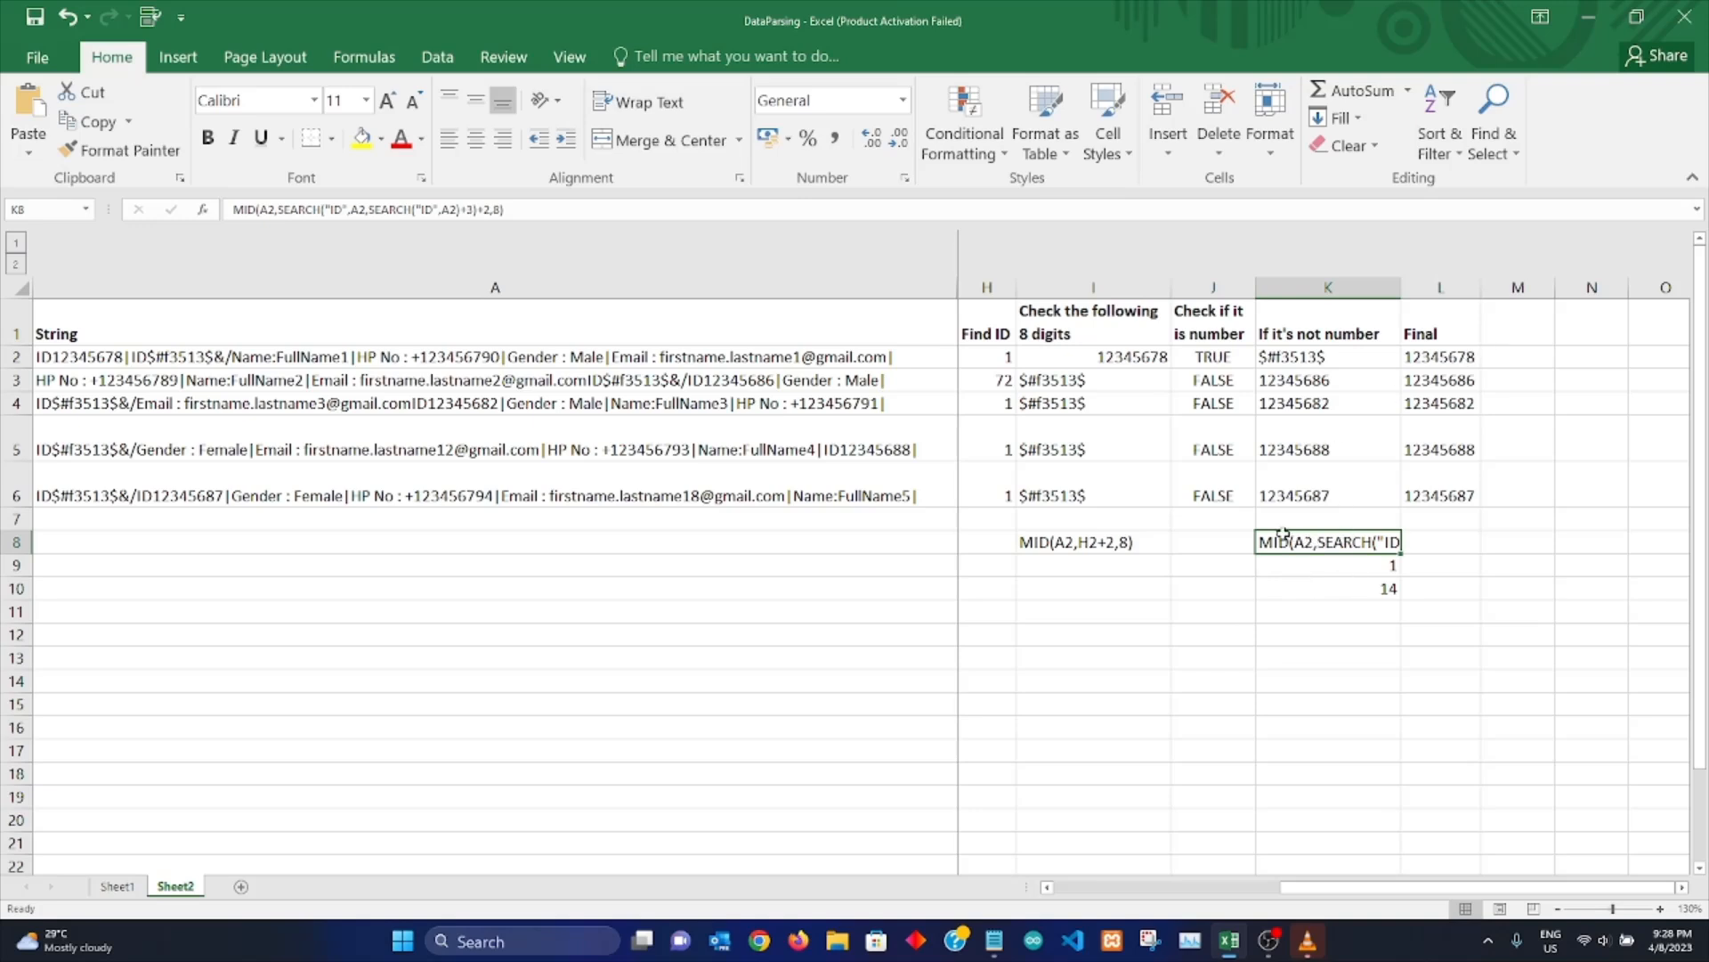
{"action": "left_click", "coordinate": [230, 211]}
{"action": "type", "text": "="}
{"action": "key", "text": "Return"}
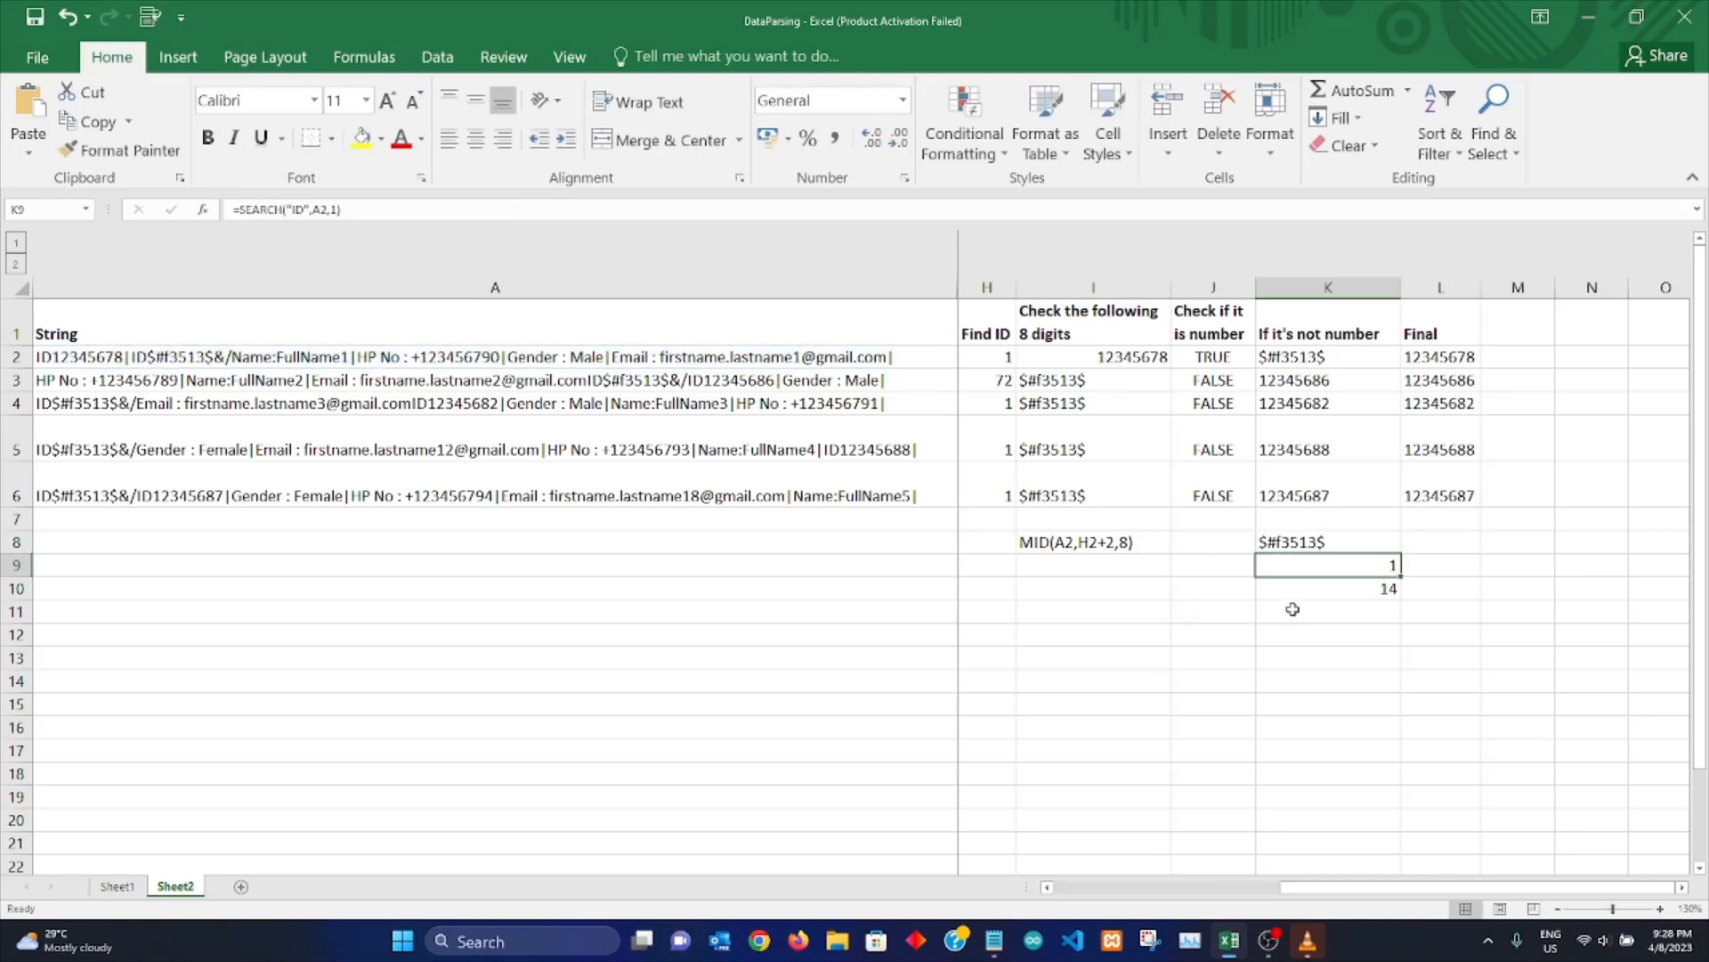
{"action": "left_click", "coordinate": [1325, 545]}
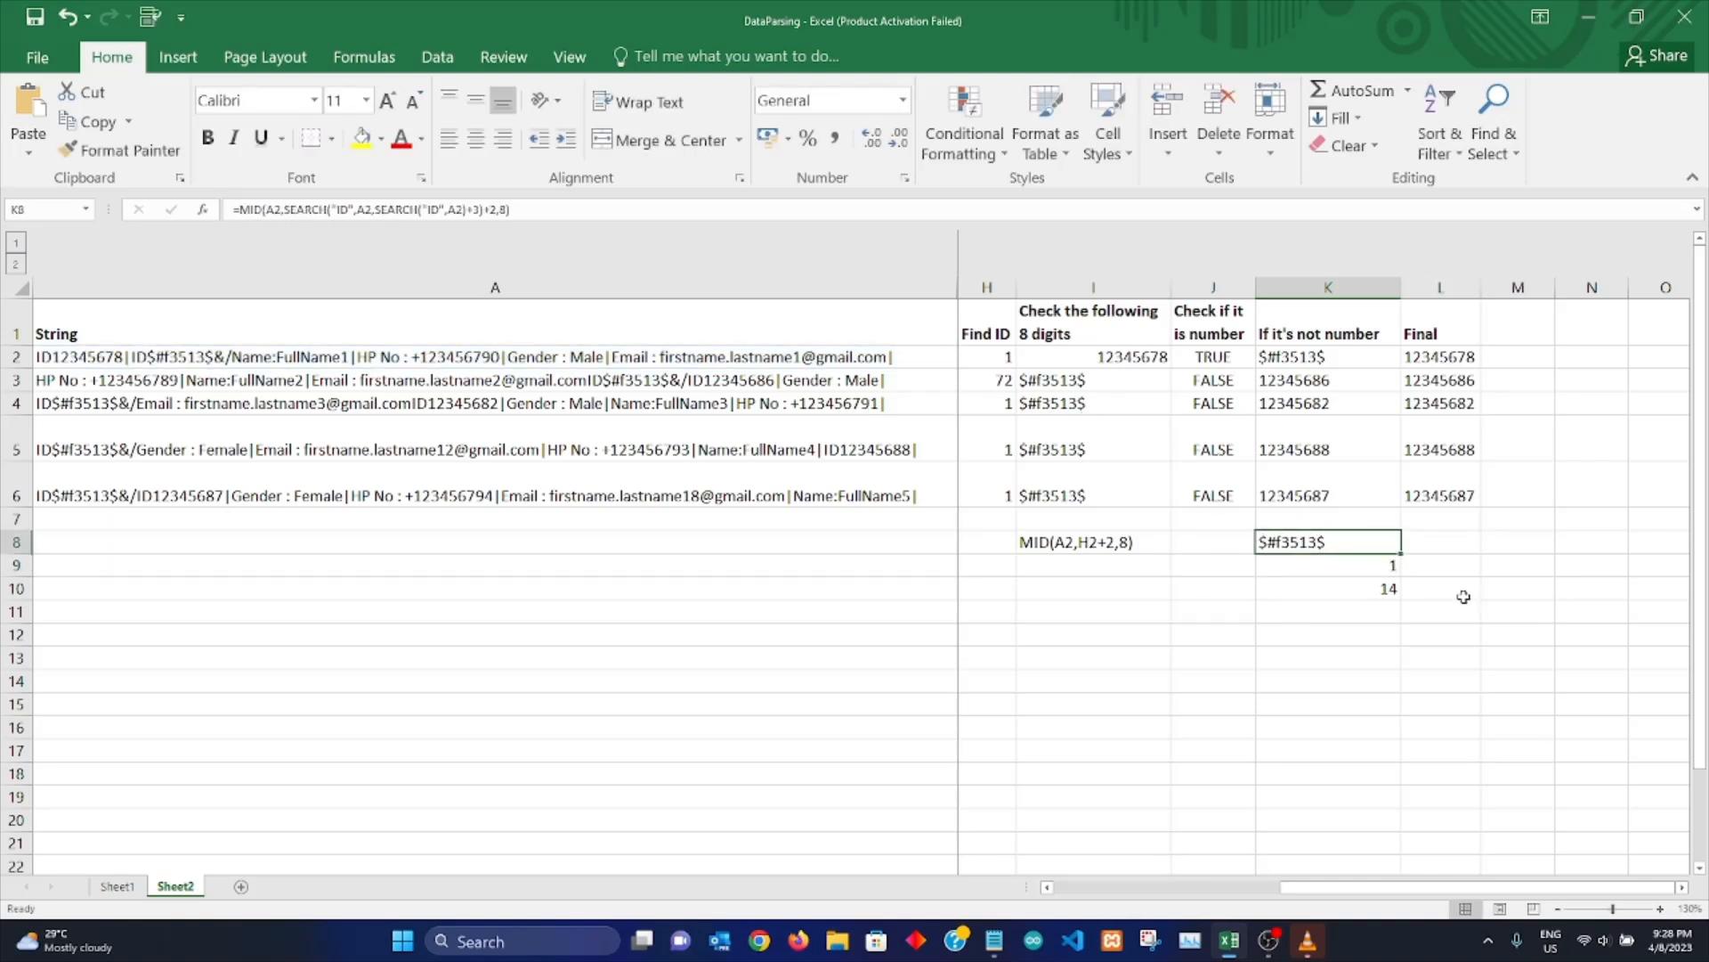
{"action": "left_click_drag", "start_coordinate": [1404, 550], "coordinate": [1403, 664]}
Step: Compare the filled fallback formulas in K8:K12 with the existing ones in K2:K6
{"action": "left_click", "coordinate": [1337, 570]}
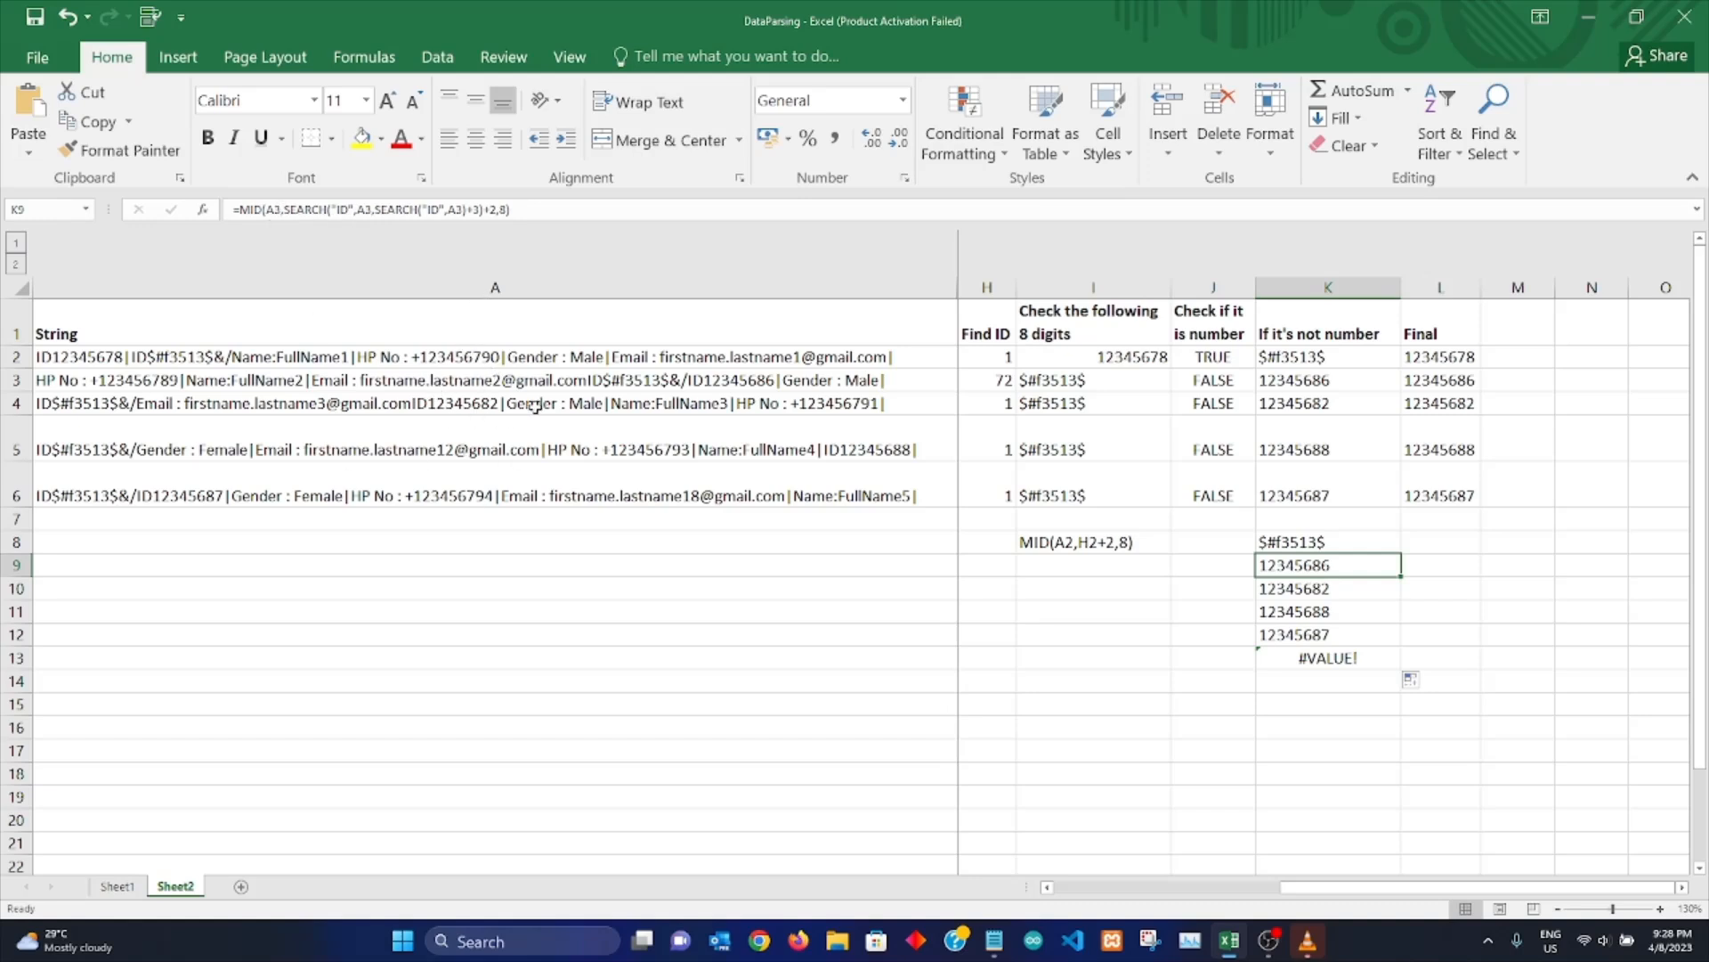
{"action": "left_click", "coordinate": [1305, 540]}
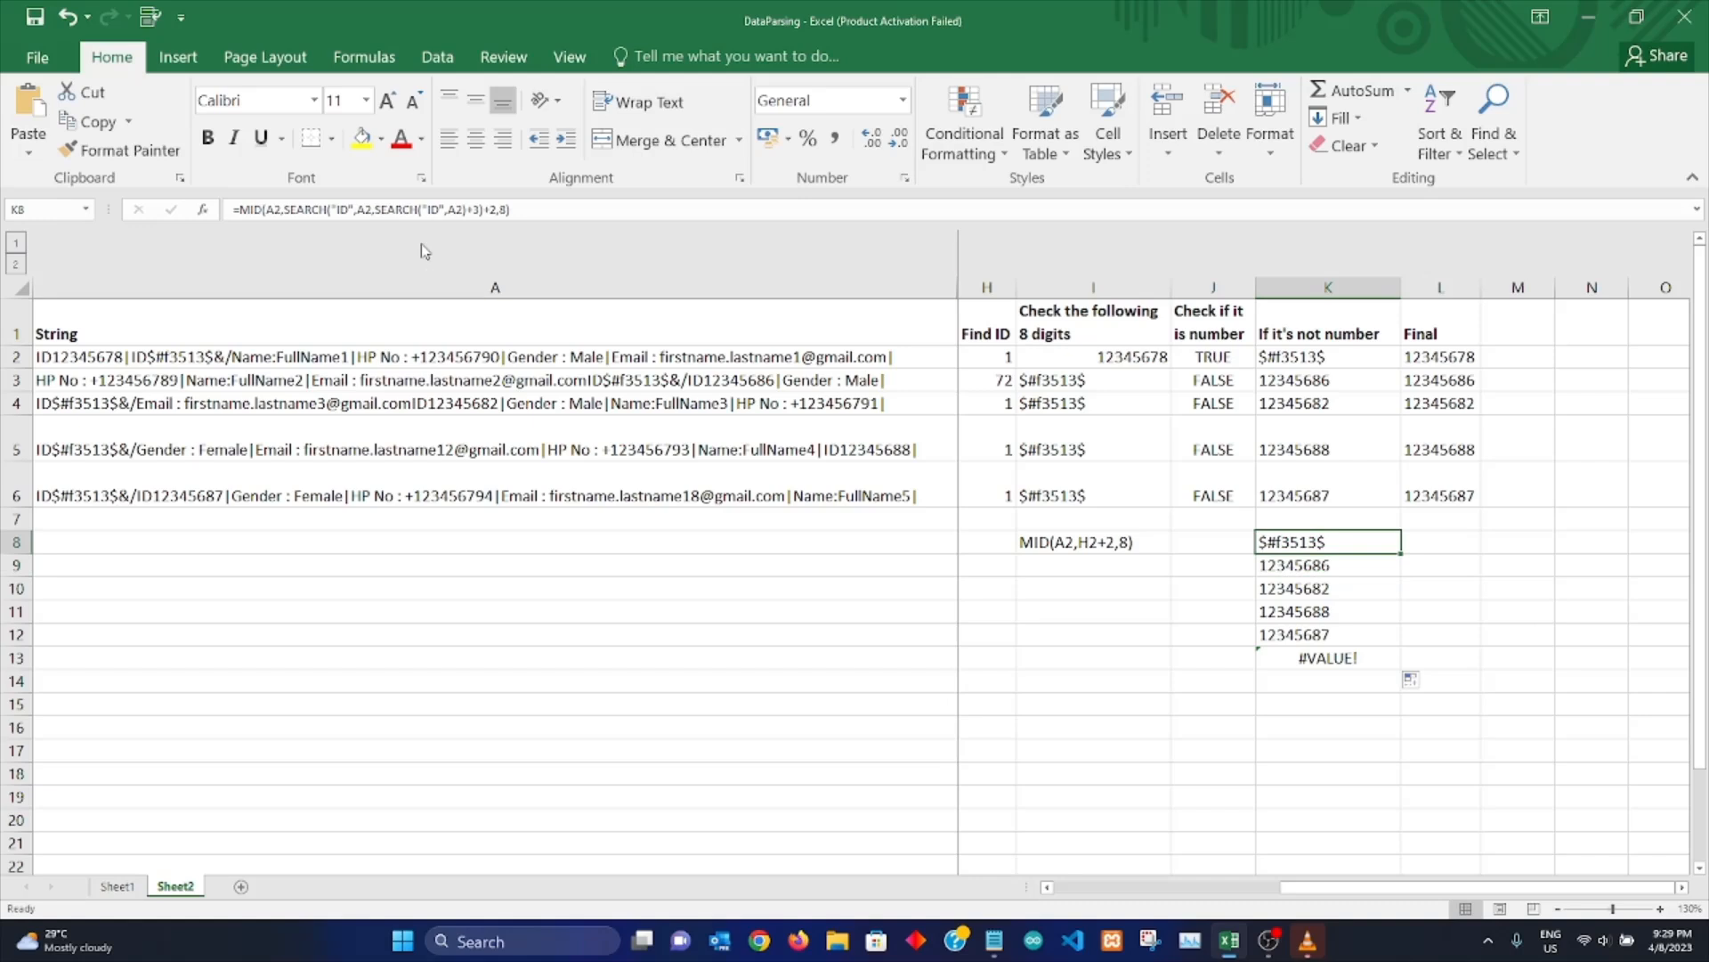
{"action": "left_click", "coordinate": [1330, 577]}
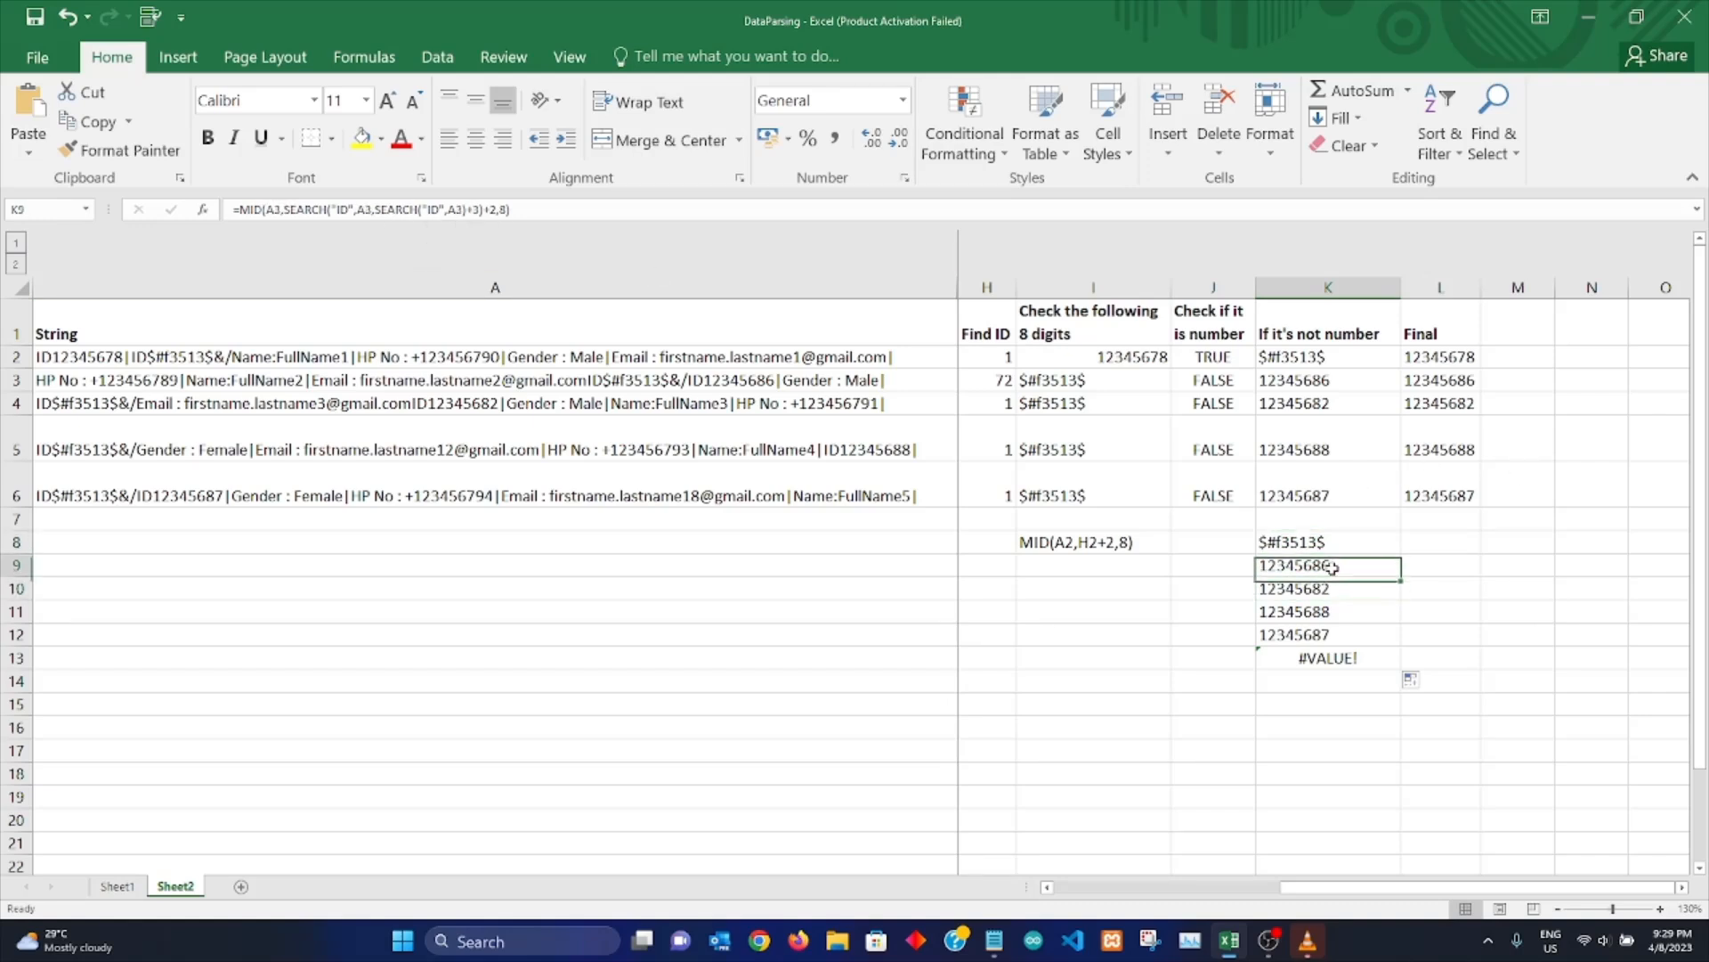
{"action": "left_click", "coordinate": [1343, 589]}
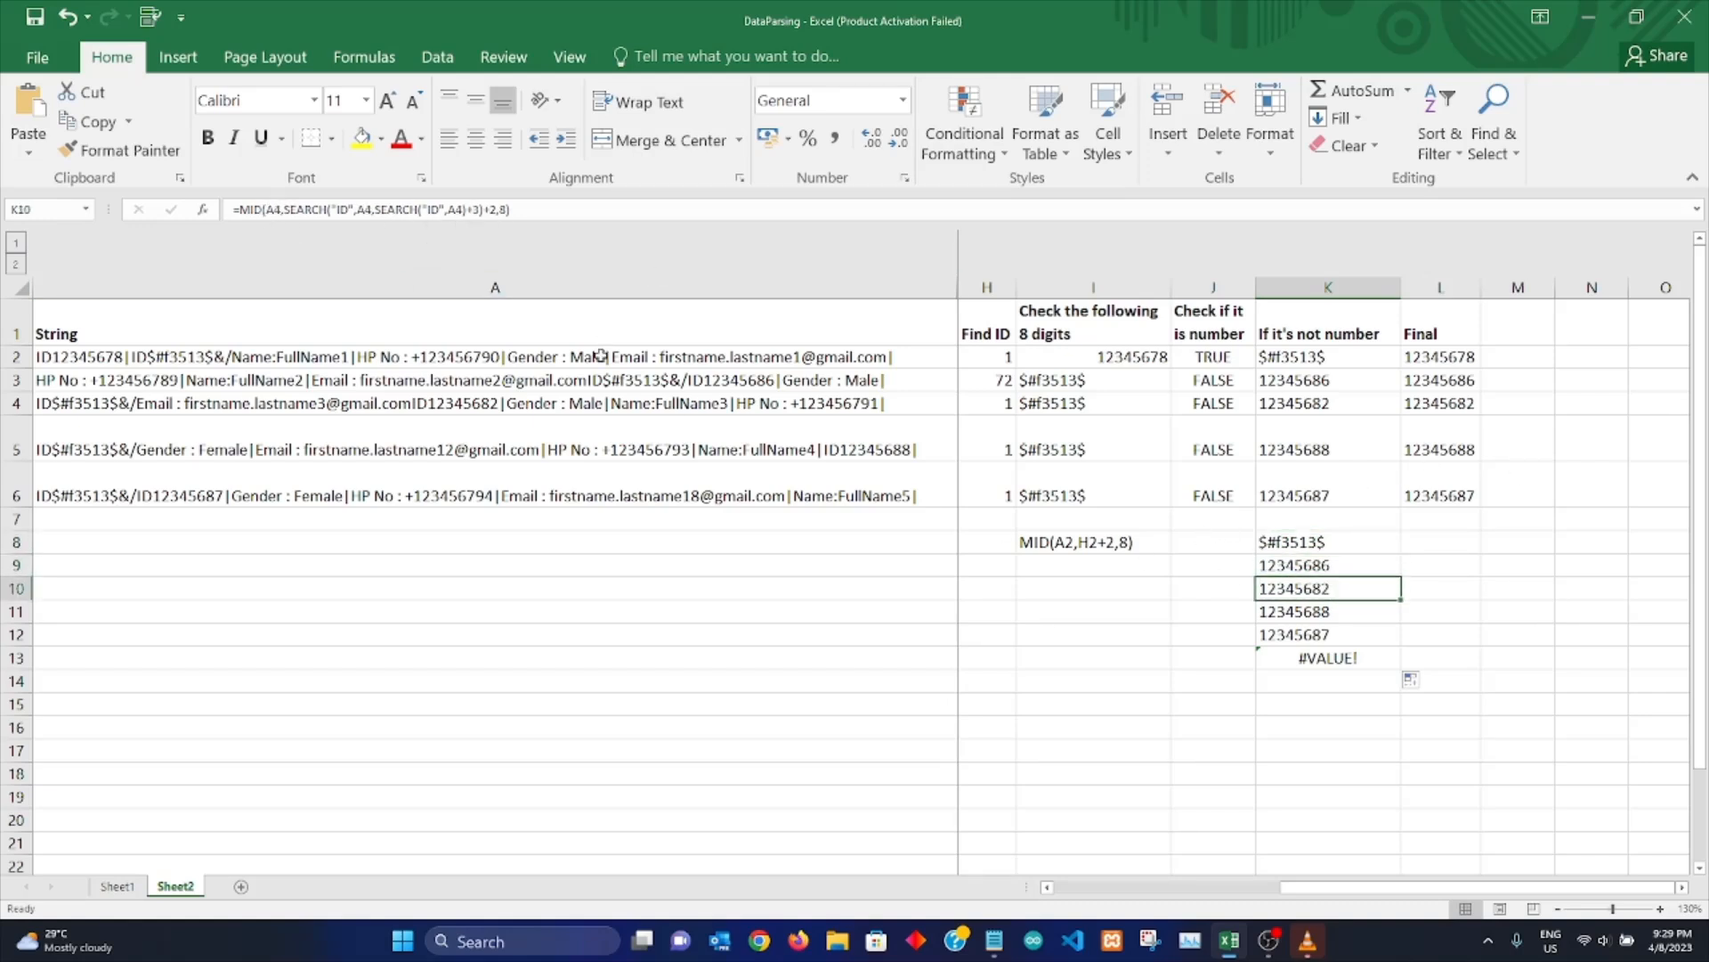
{"action": "left_click", "coordinate": [1322, 538]}
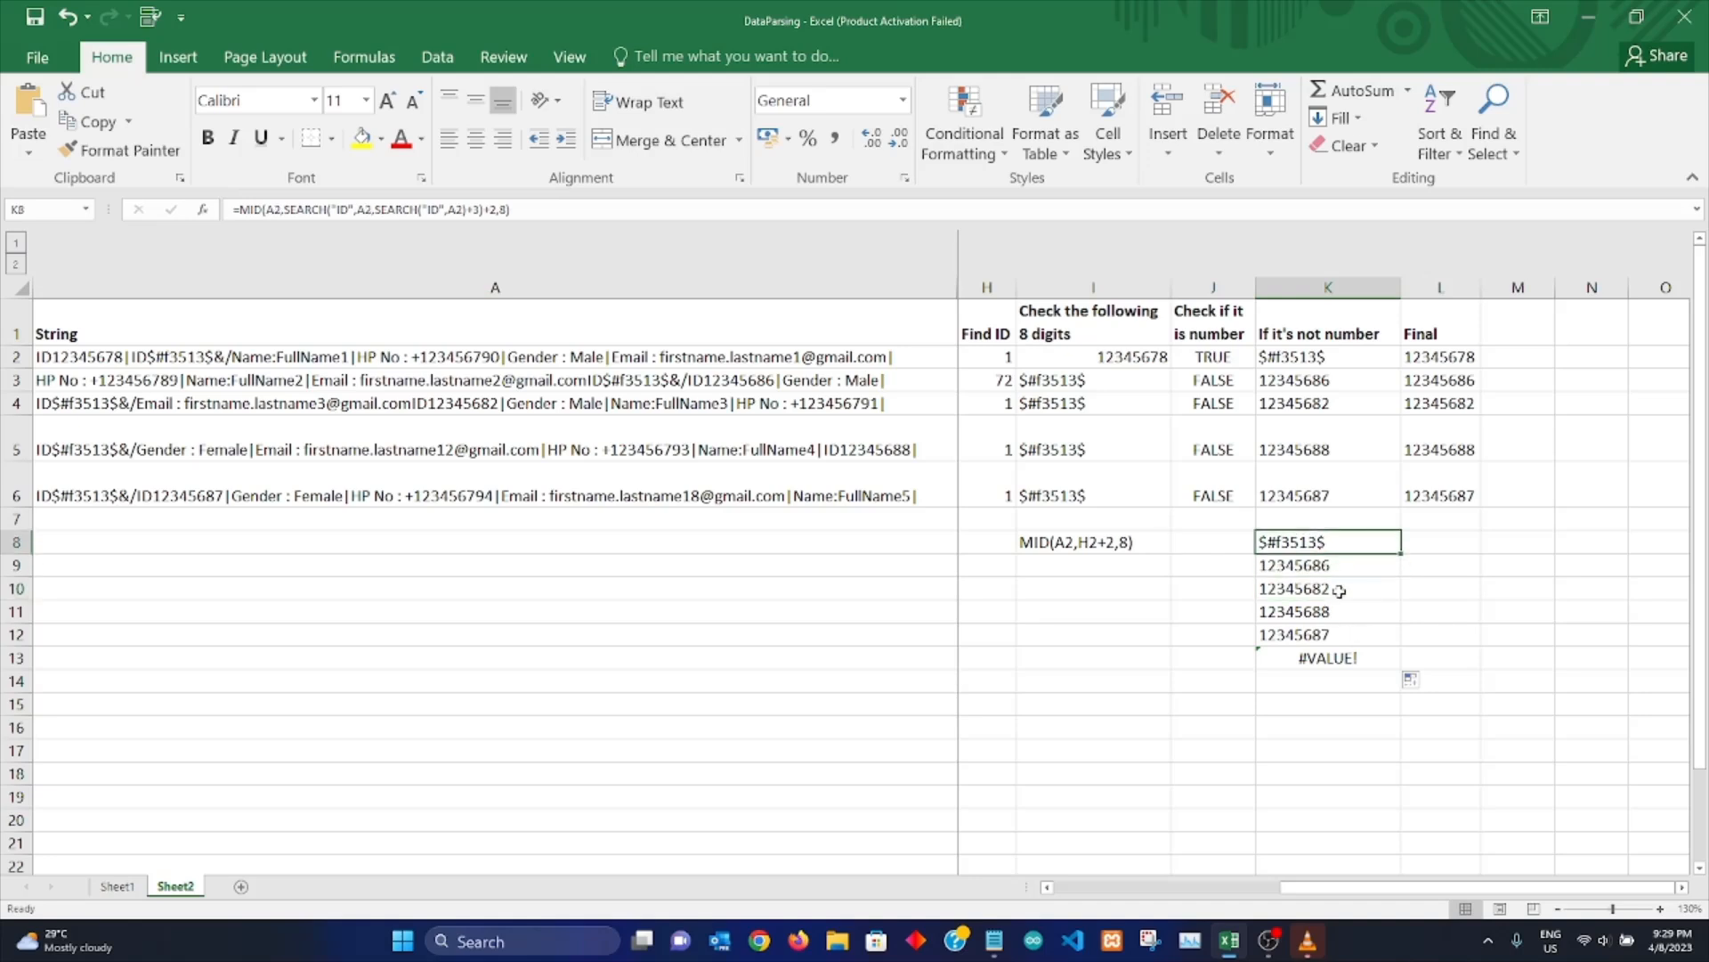
{"action": "left_click_drag", "start_coordinate": [1301, 544], "coordinate": [1302, 635]}
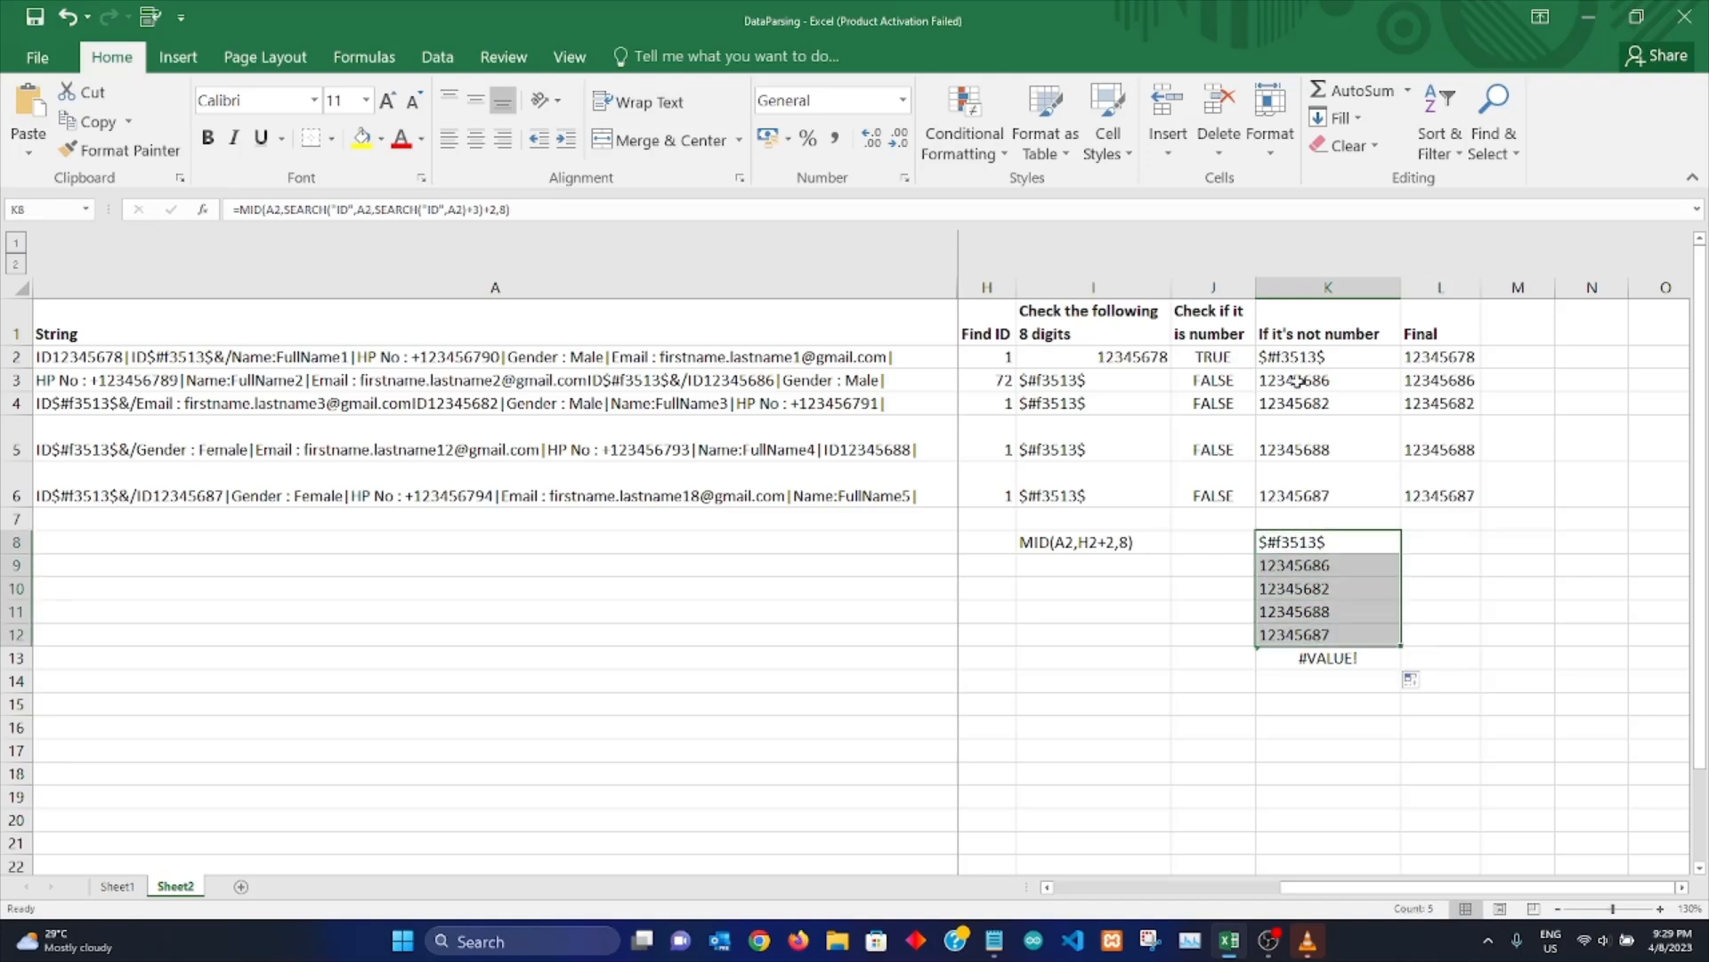
{"action": "left_click_drag", "start_coordinate": [1306, 349], "coordinate": [1323, 478]}
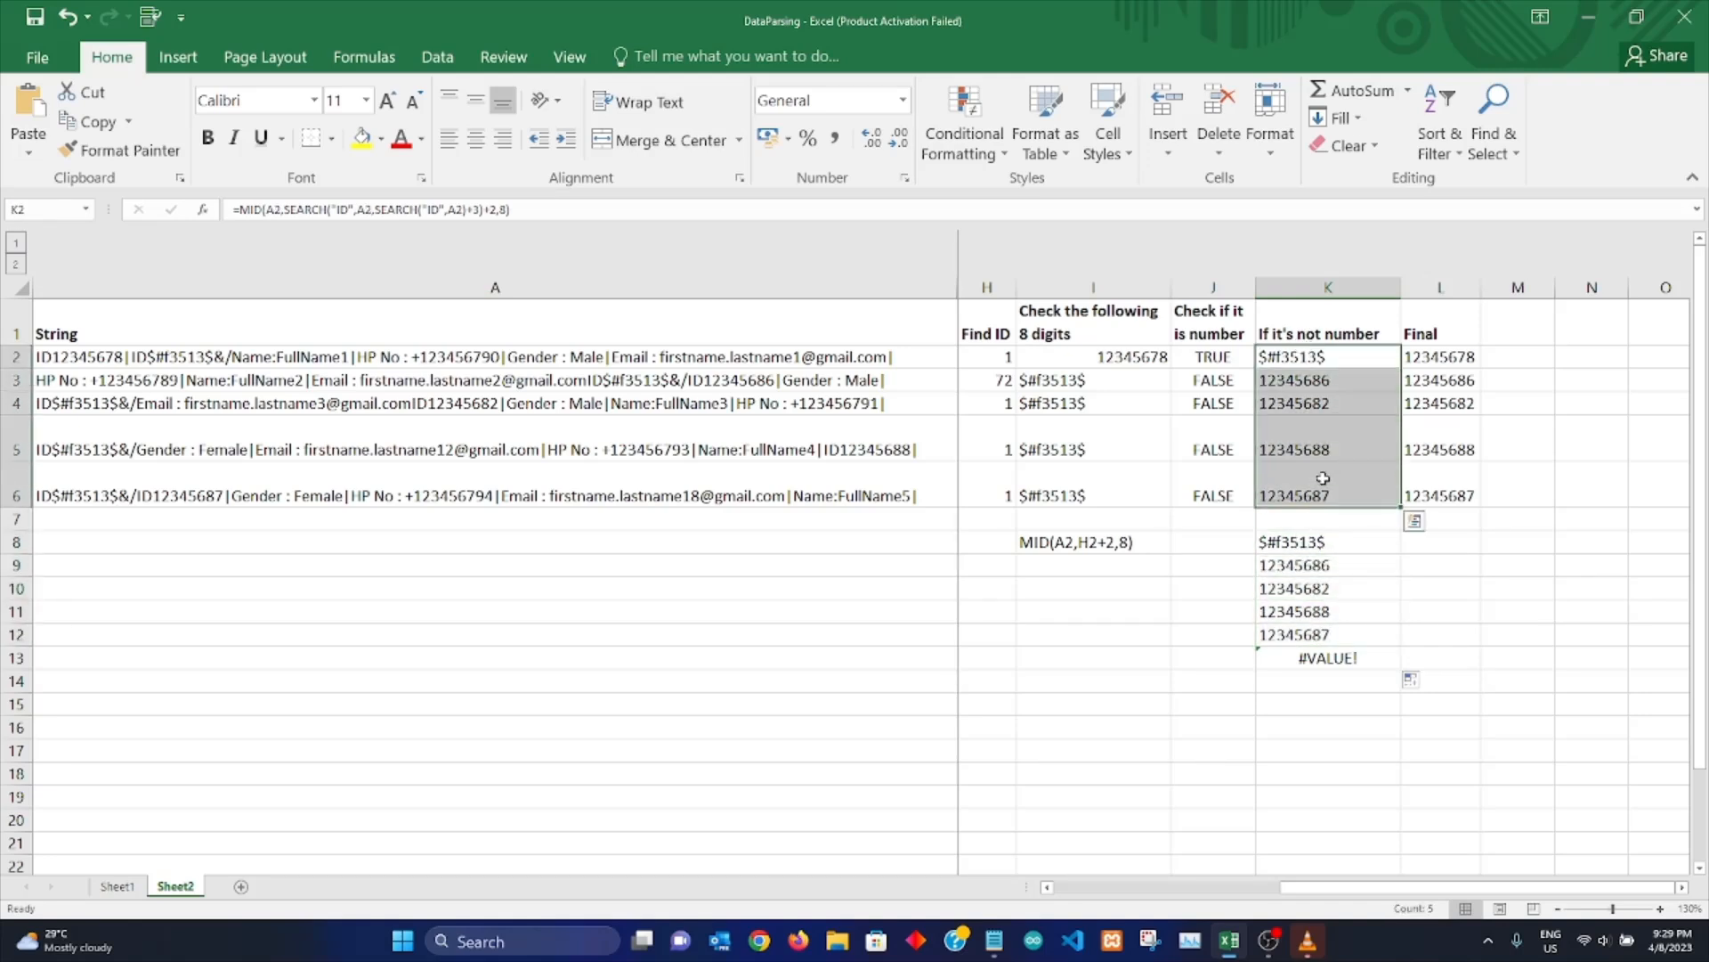
{"action": "left_click", "coordinate": [1333, 545]}
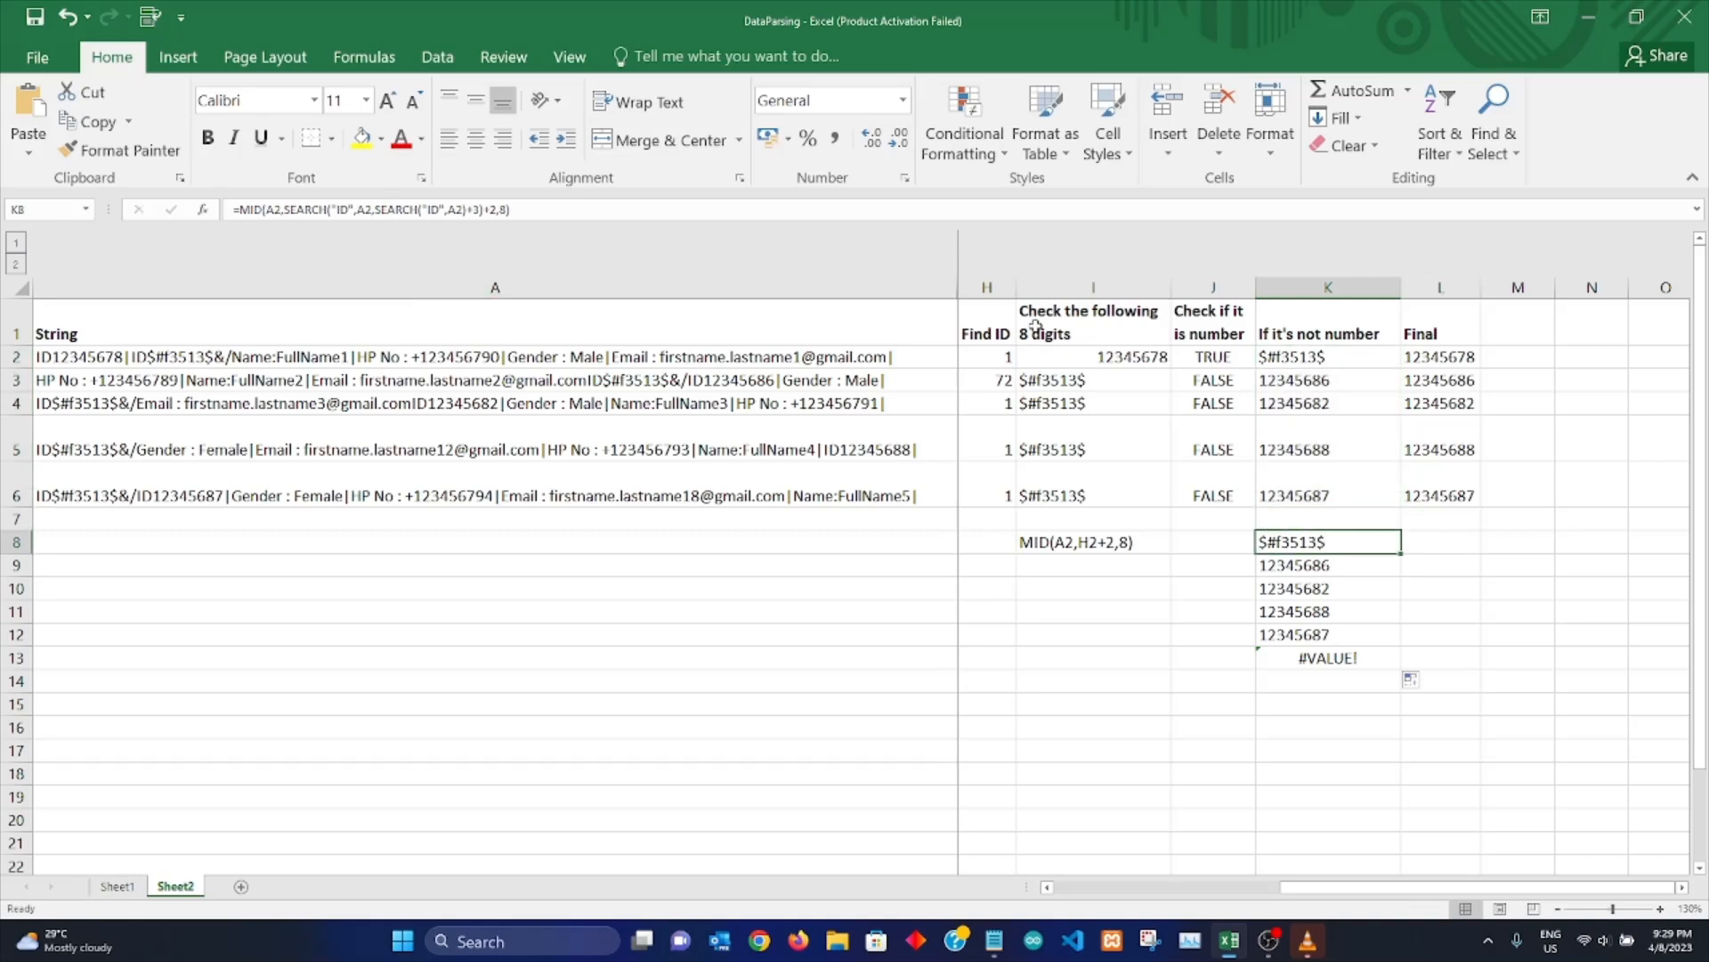
Step: Re-examine each argument of the IF formula in L2 and look over the Final column results in L2:L6
{"action": "left_click", "coordinate": [1458, 357]}
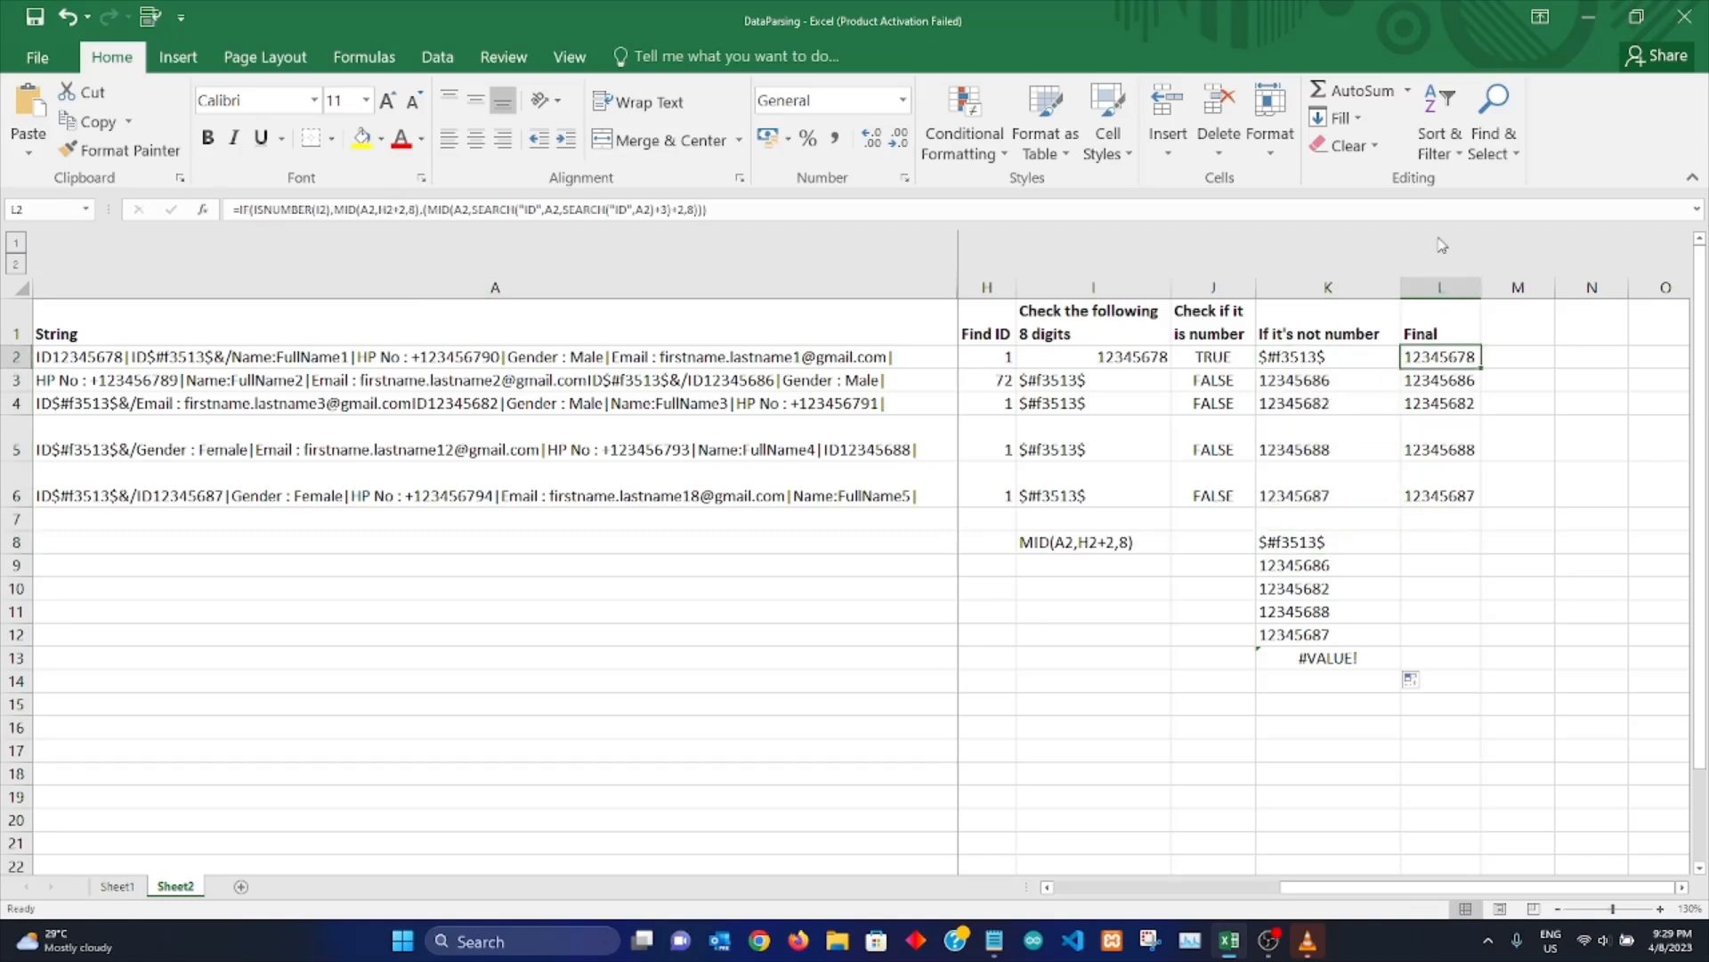
{"action": "left_click", "coordinate": [298, 212]}
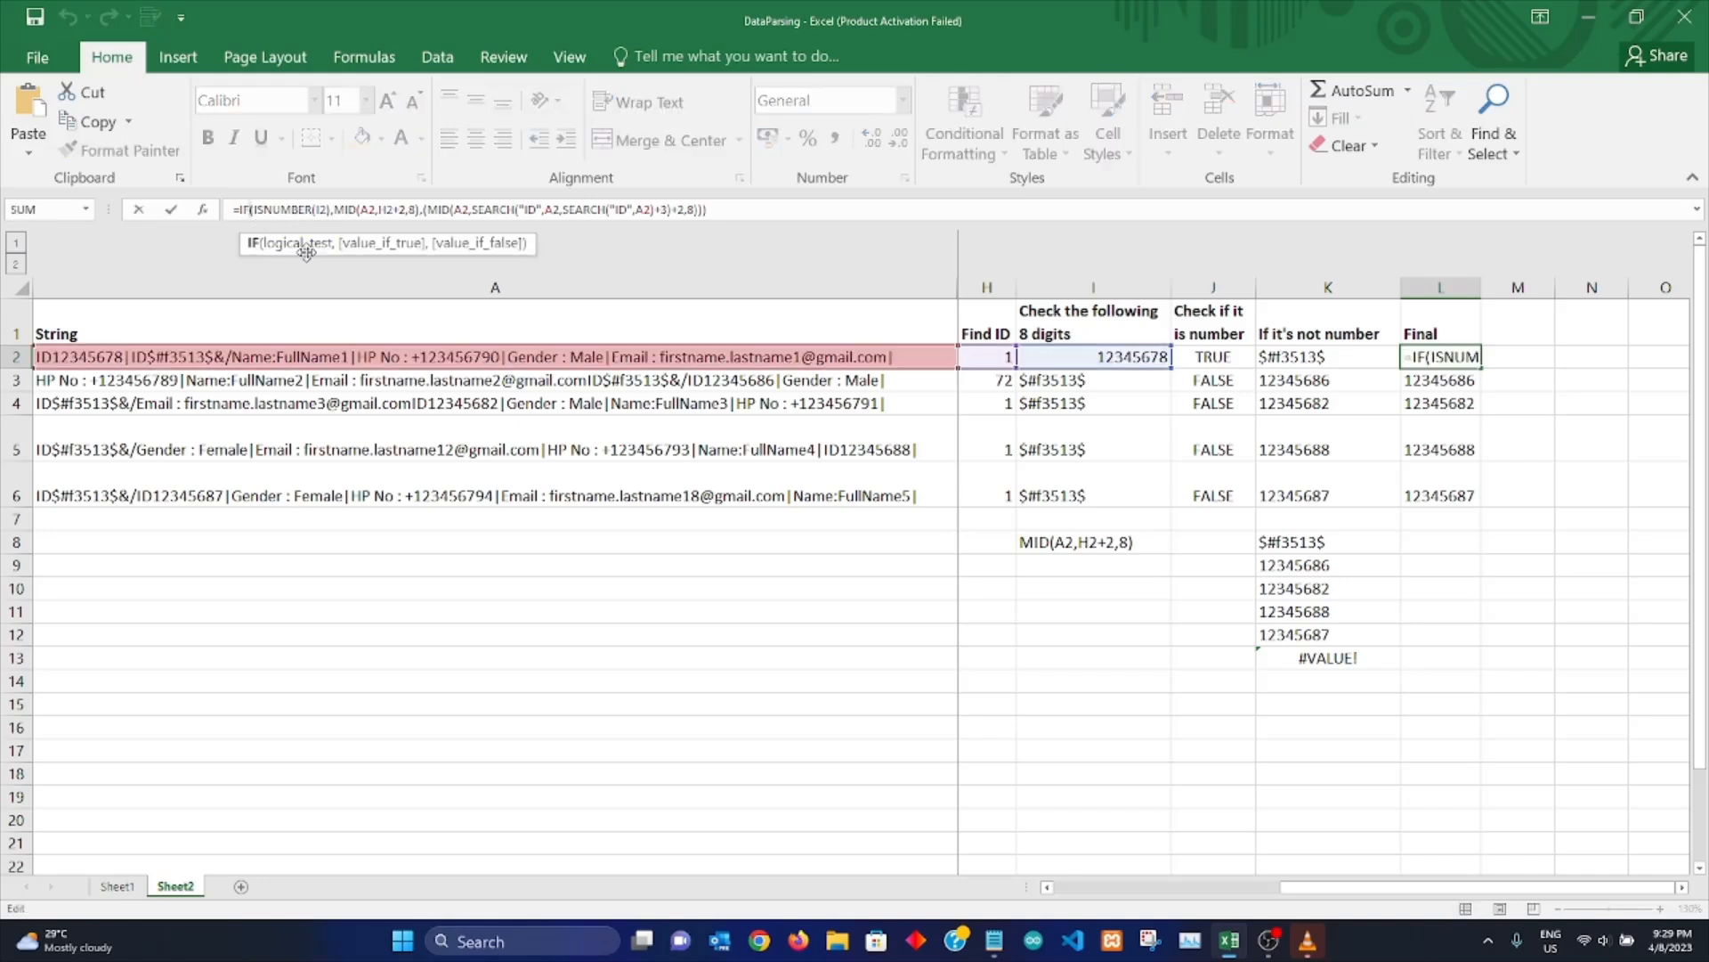
{"action": "left_click", "coordinate": [302, 243]}
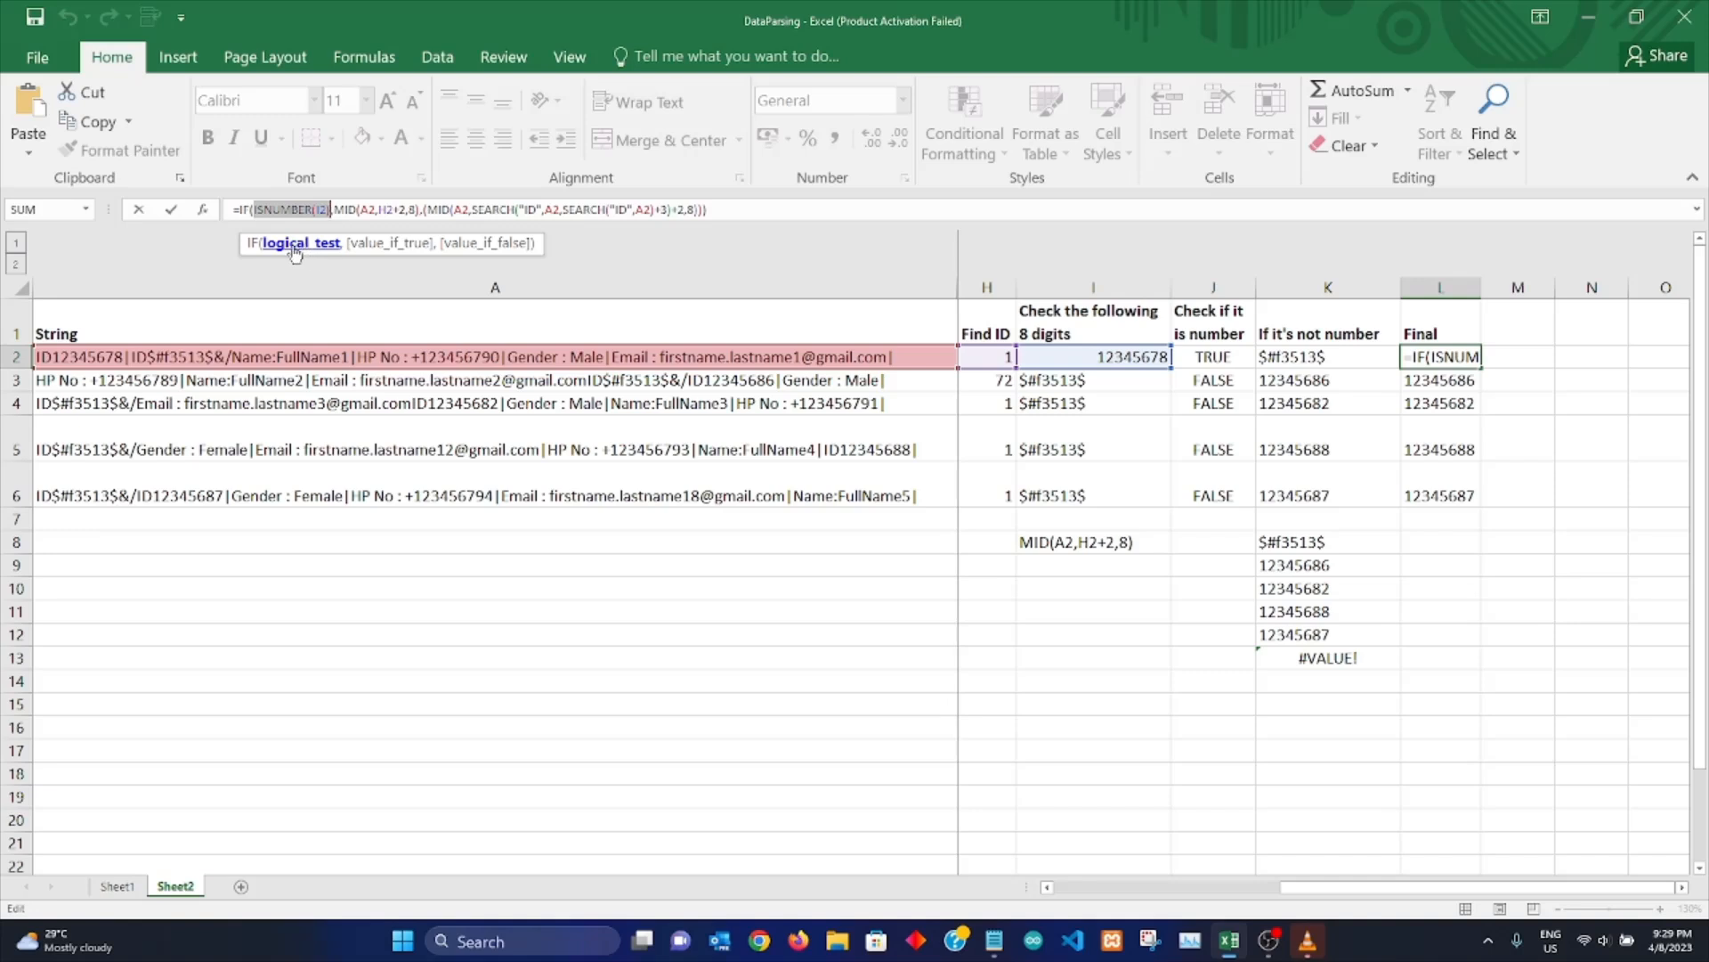
{"action": "left_click", "coordinate": [397, 244]}
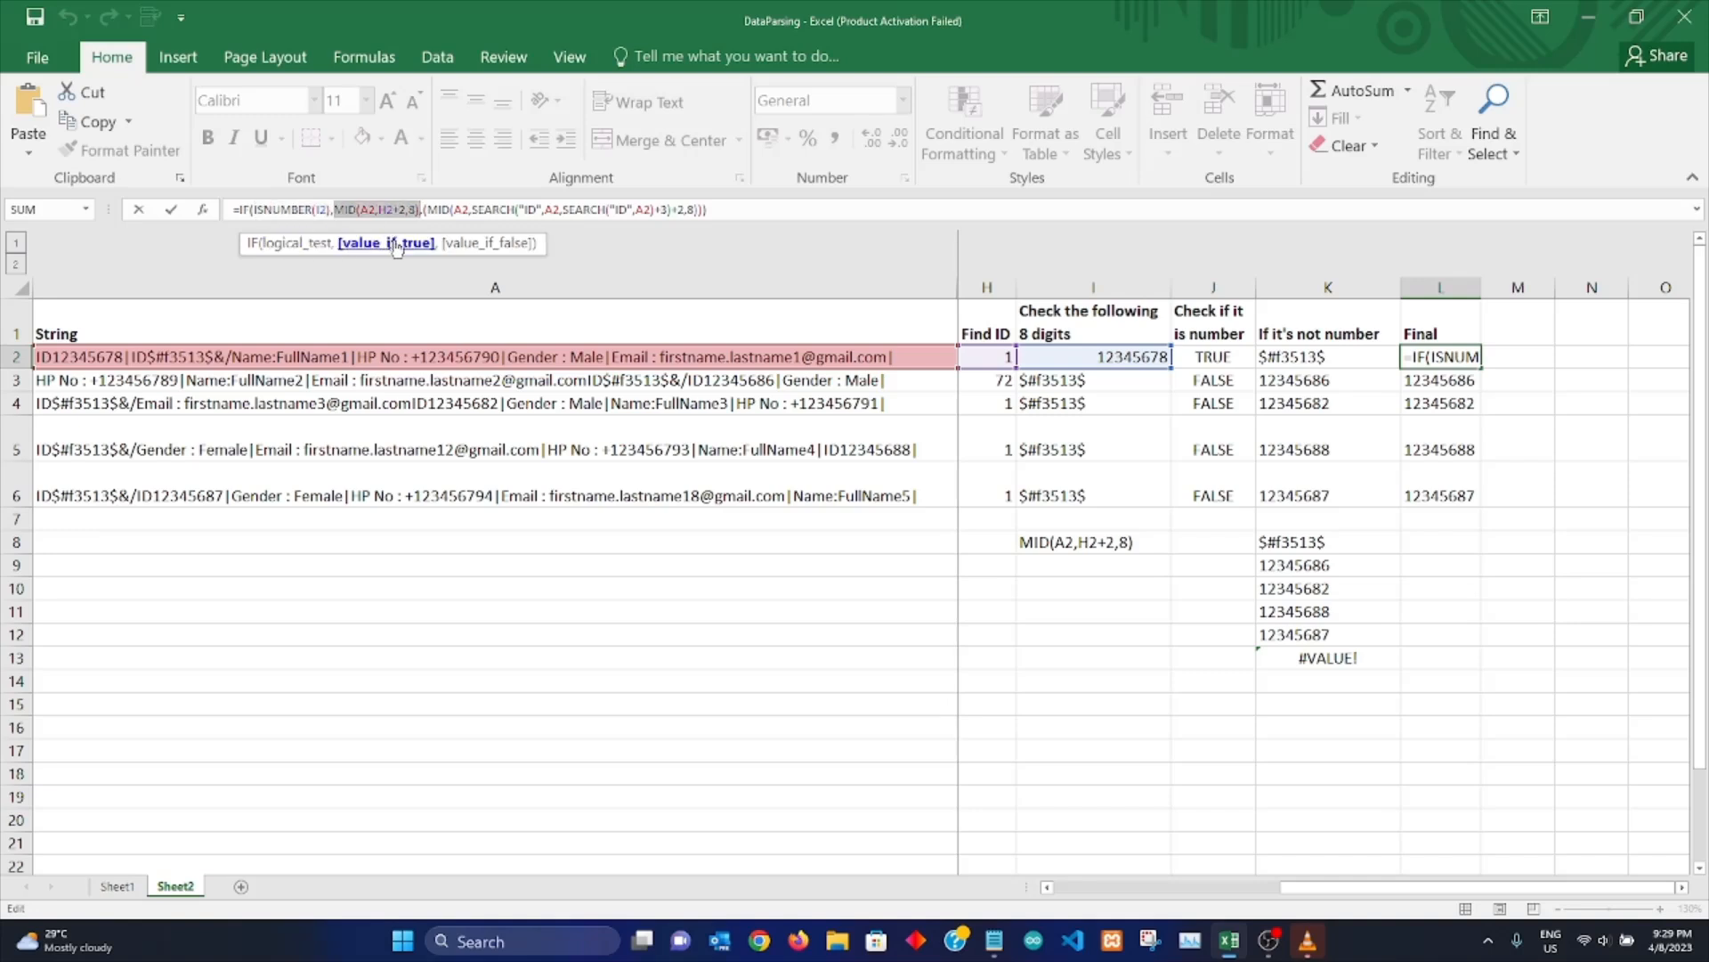
{"action": "left_click", "coordinate": [486, 243]}
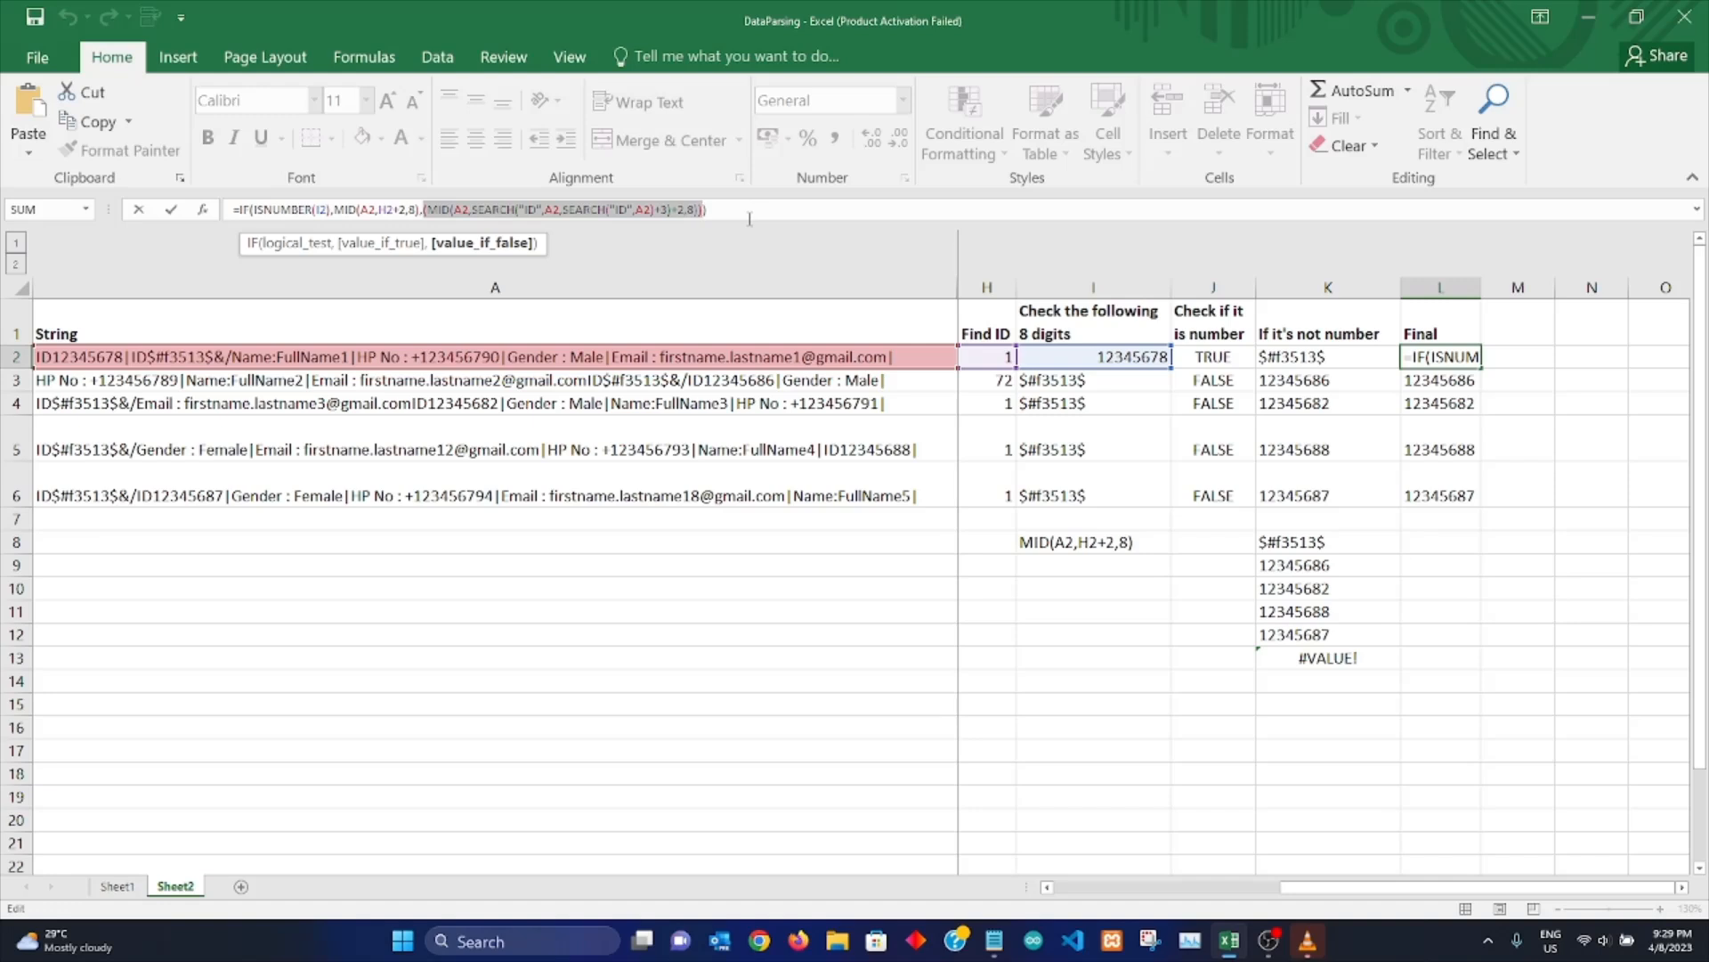
{"action": "key", "text": "Return"}
{"action": "left_click_drag", "start_coordinate": [1442, 356], "coordinate": [1494, 521]}
Step: Undo the fill below K8 and the conversion of K8 to a live formula
{"action": "left_click", "coordinate": [1371, 653]}
{"action": "key", "text": "Up"}
{"action": "key", "text": "Up"}
{"action": "key", "text": "Up"}
{"action": "key", "text": "Up"}
{"action": "key", "text": "Up"}
{"action": "key", "text": "ctrl+z"}
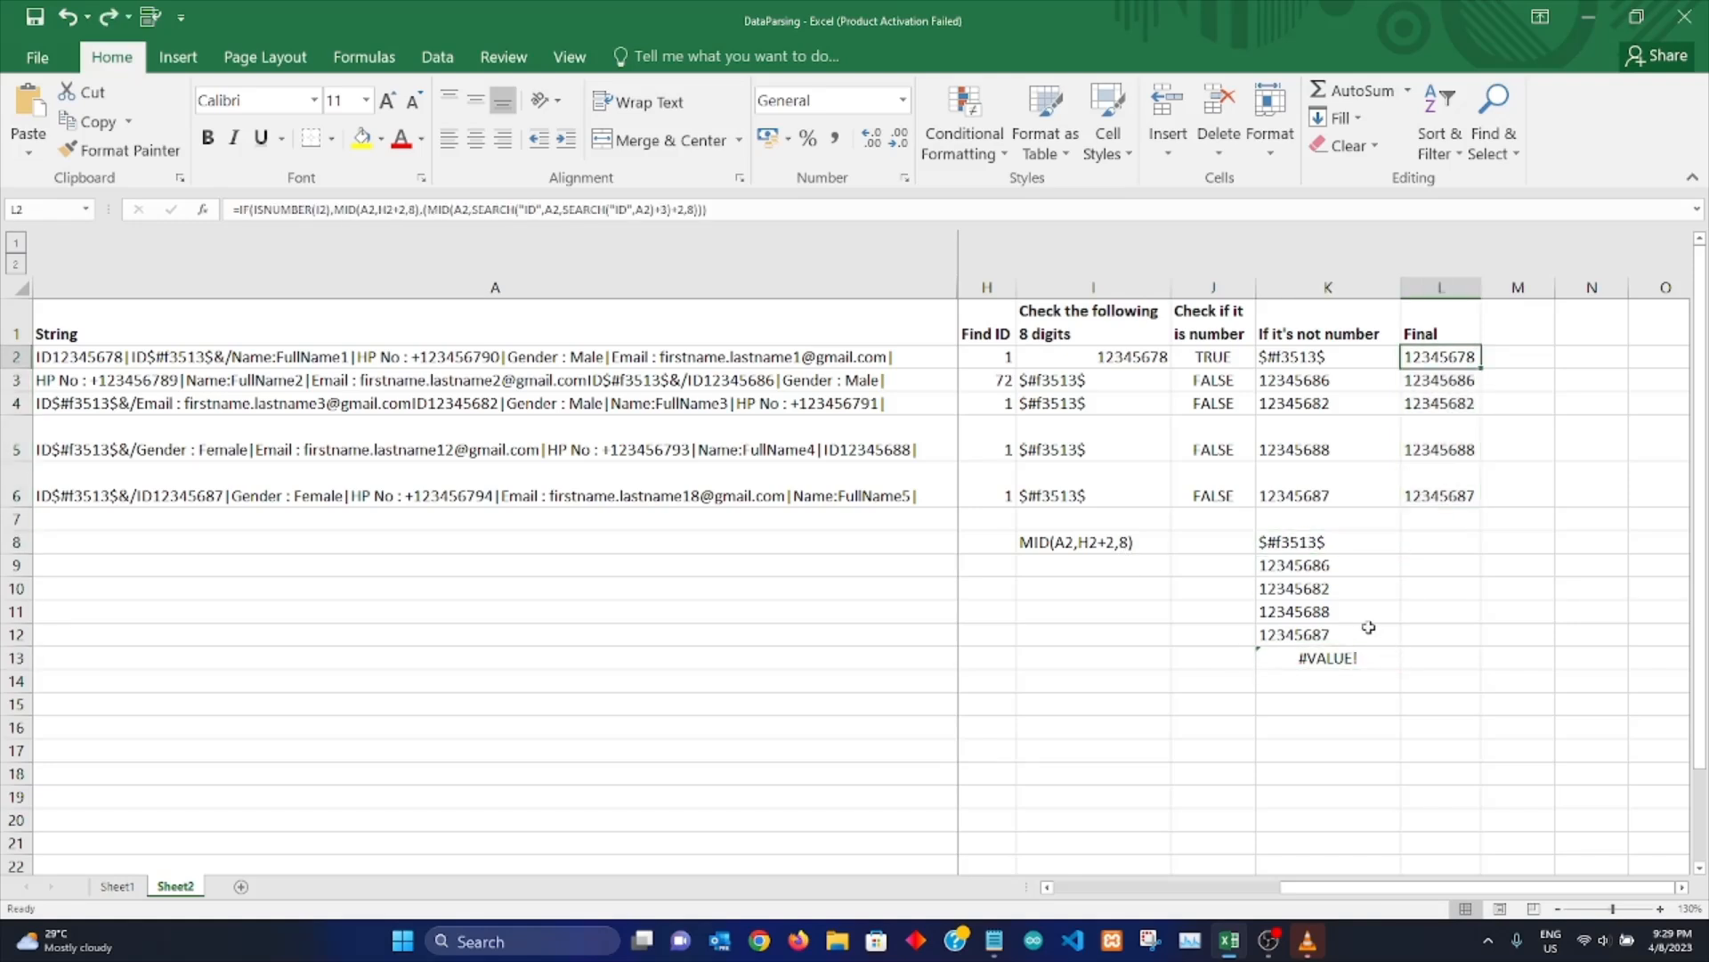
{"action": "left_click", "coordinate": [1348, 550]}
{"action": "key", "text": "ctrl+z"}
{"action": "key", "text": "ctrl+z"}
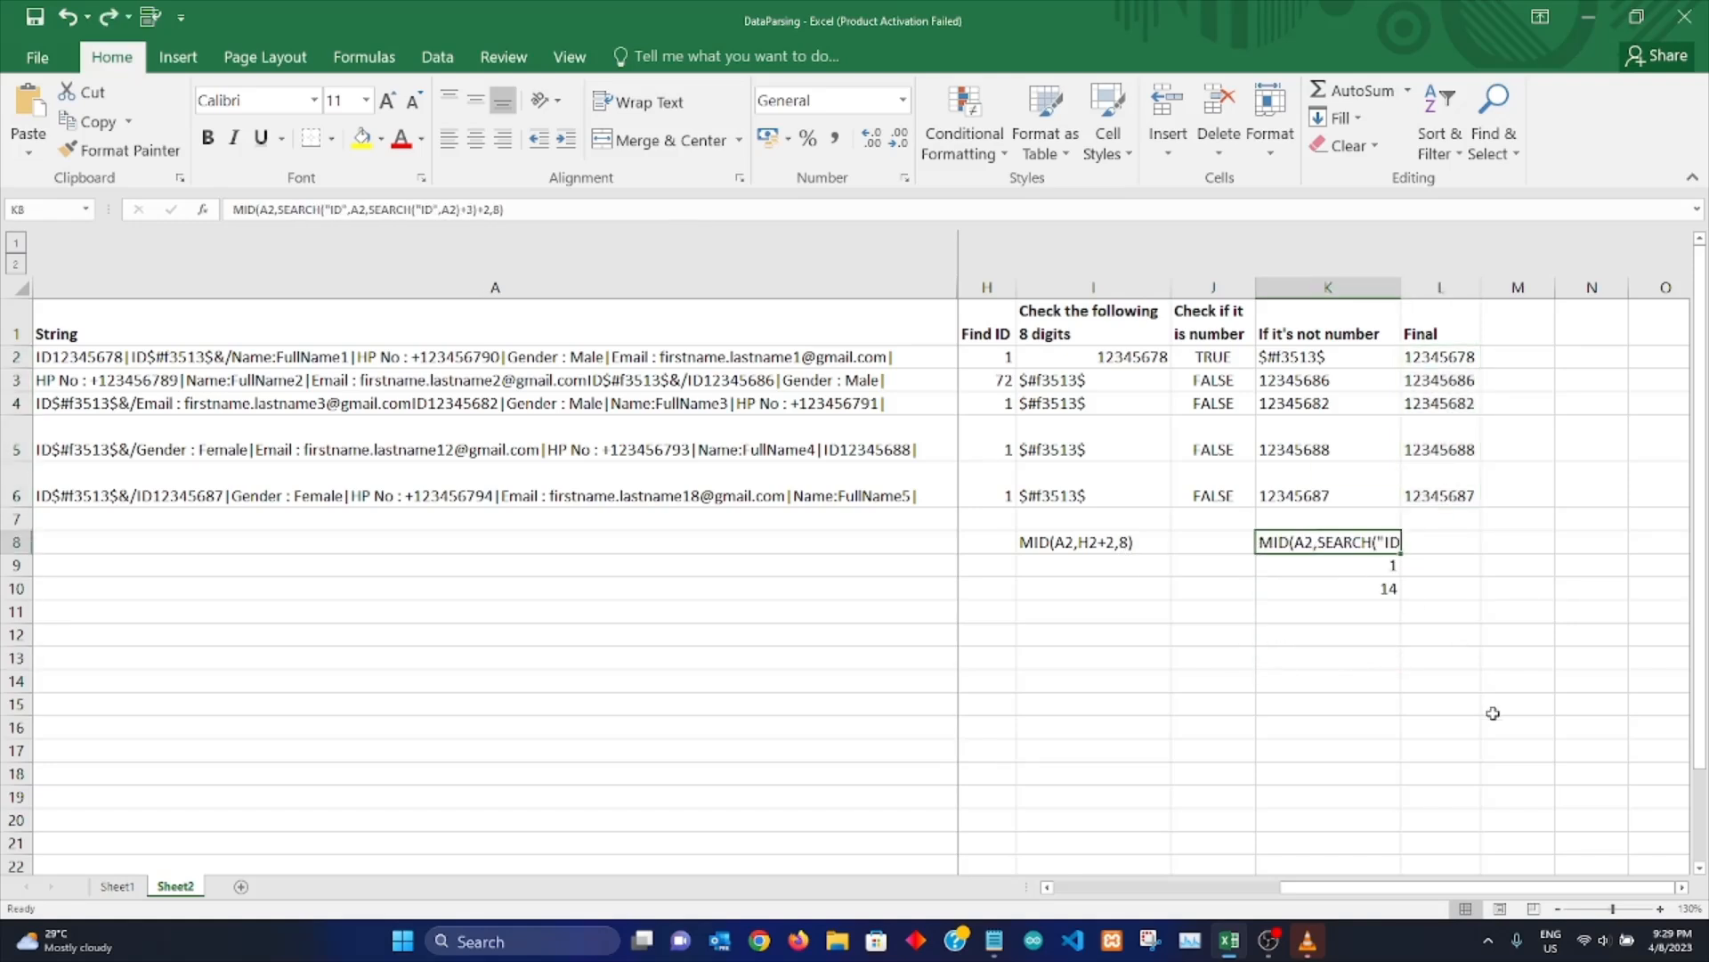
Step: Look over the whole table from the source strings in column A to the Final column L
{"action": "left_click", "coordinate": [1364, 658]}
{"action": "left_click", "coordinate": [1363, 570]}
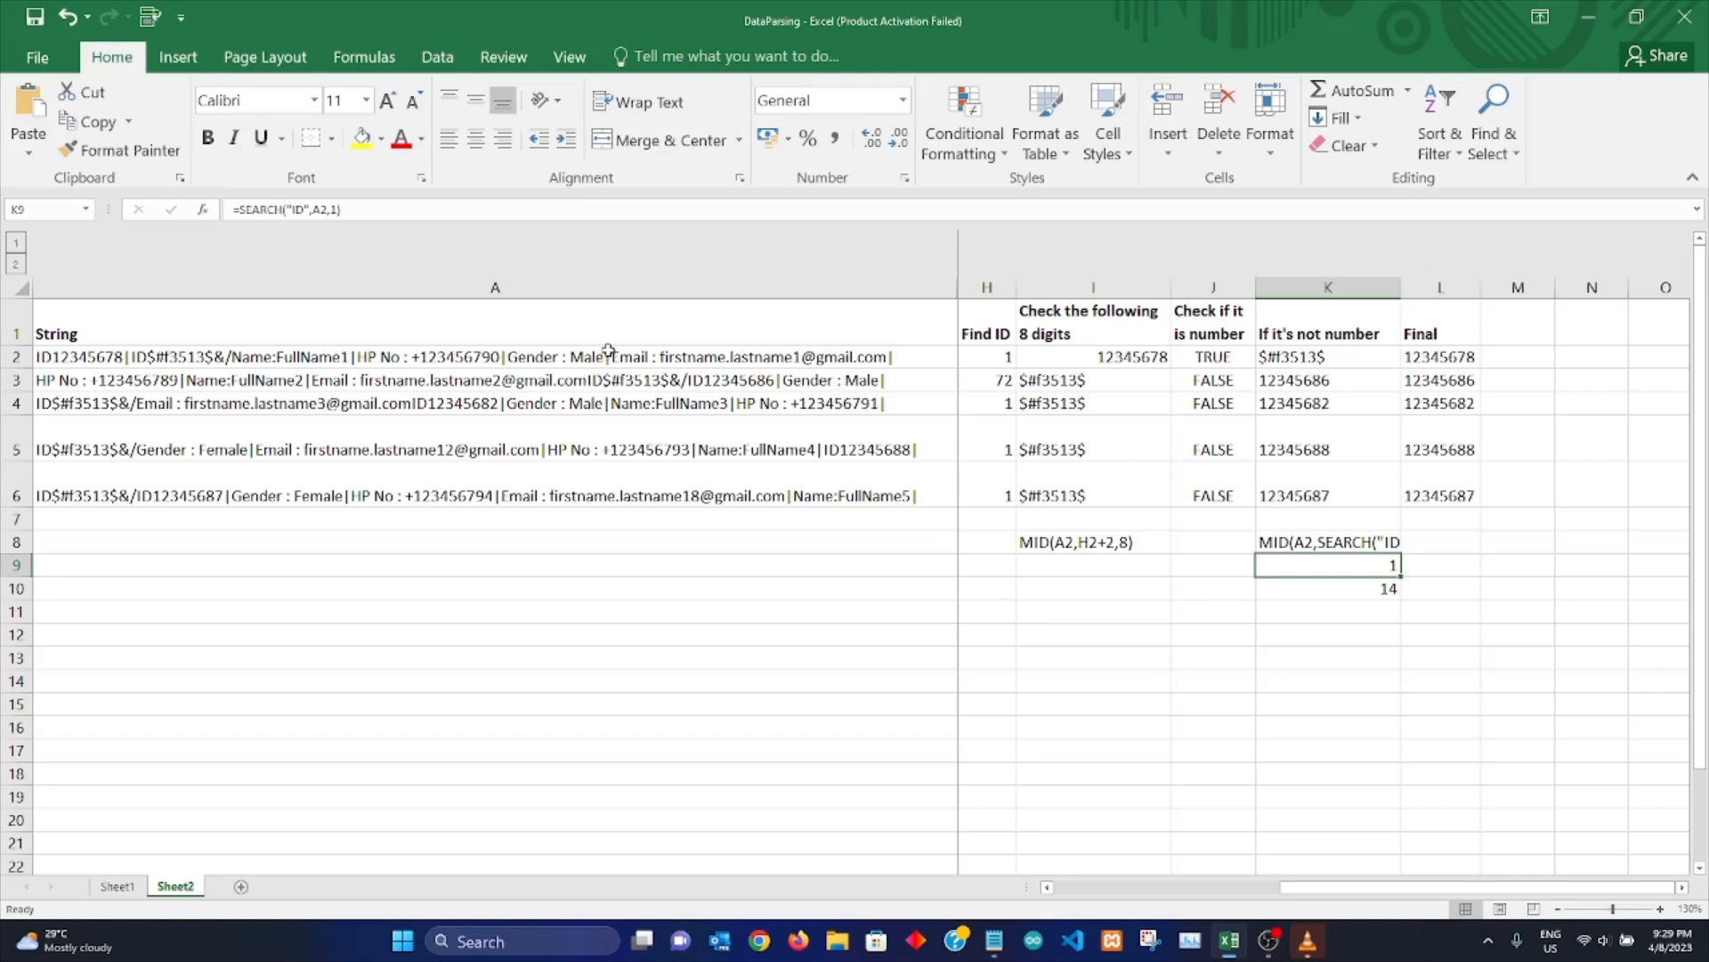
{"action": "left_click_drag", "start_coordinate": [1469, 500], "coordinate": [383, 287]}
{"action": "left_click", "coordinate": [1329, 524]}
{"action": "key", "text": "Right"}
{"action": "key", "text": "Right"}
{"action": "key", "text": "Right"}
{"action": "key", "text": "Right"}
{"action": "key", "text": "Right"}
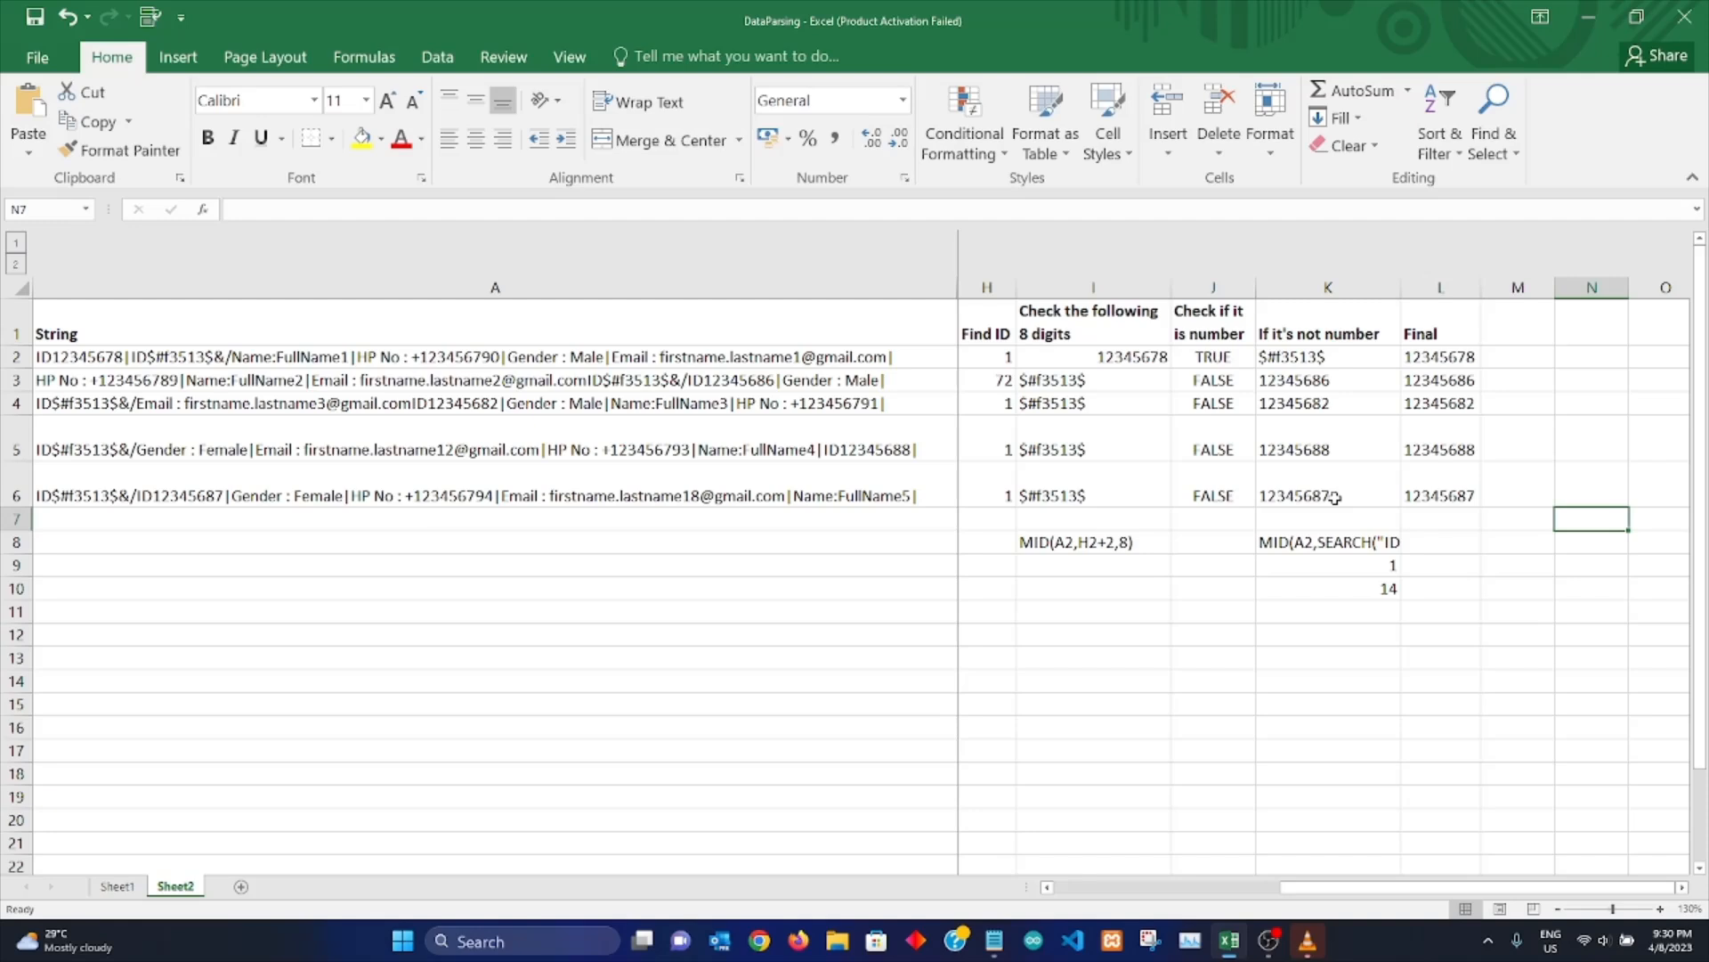
Step: Check the SEARCH formula in K9 and the first-ID extractions in I5 and I6
{"action": "left_click", "coordinate": [1279, 571]}
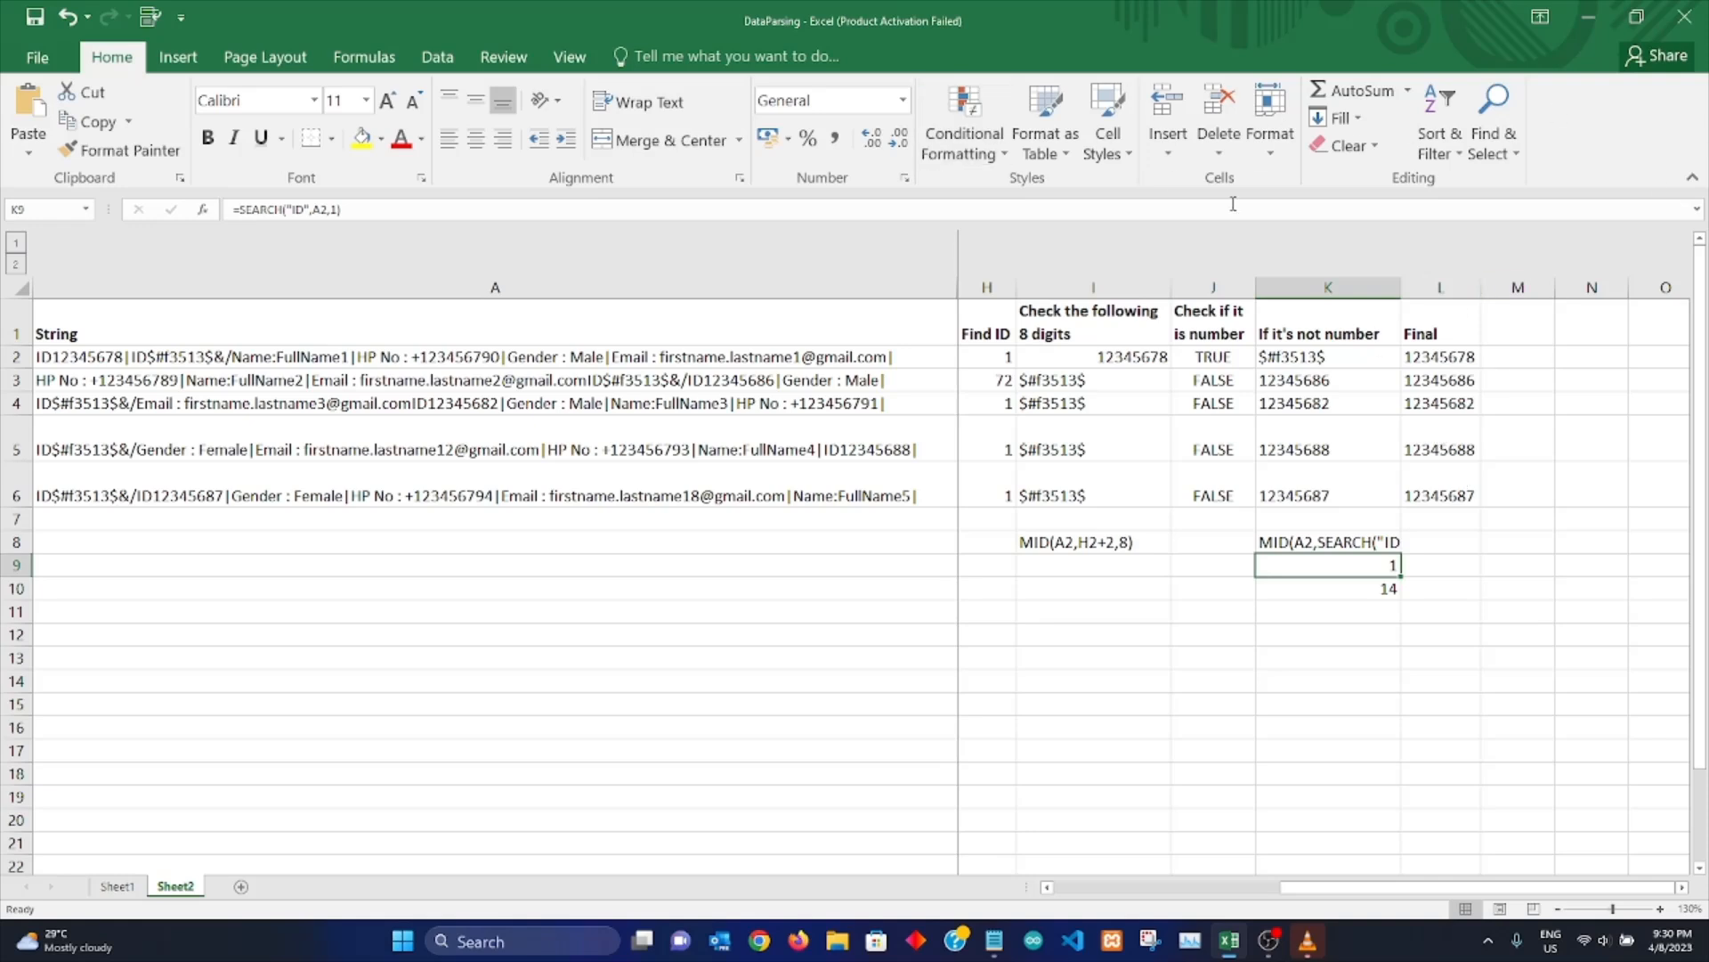
{"action": "left_click", "coordinate": [1103, 456]}
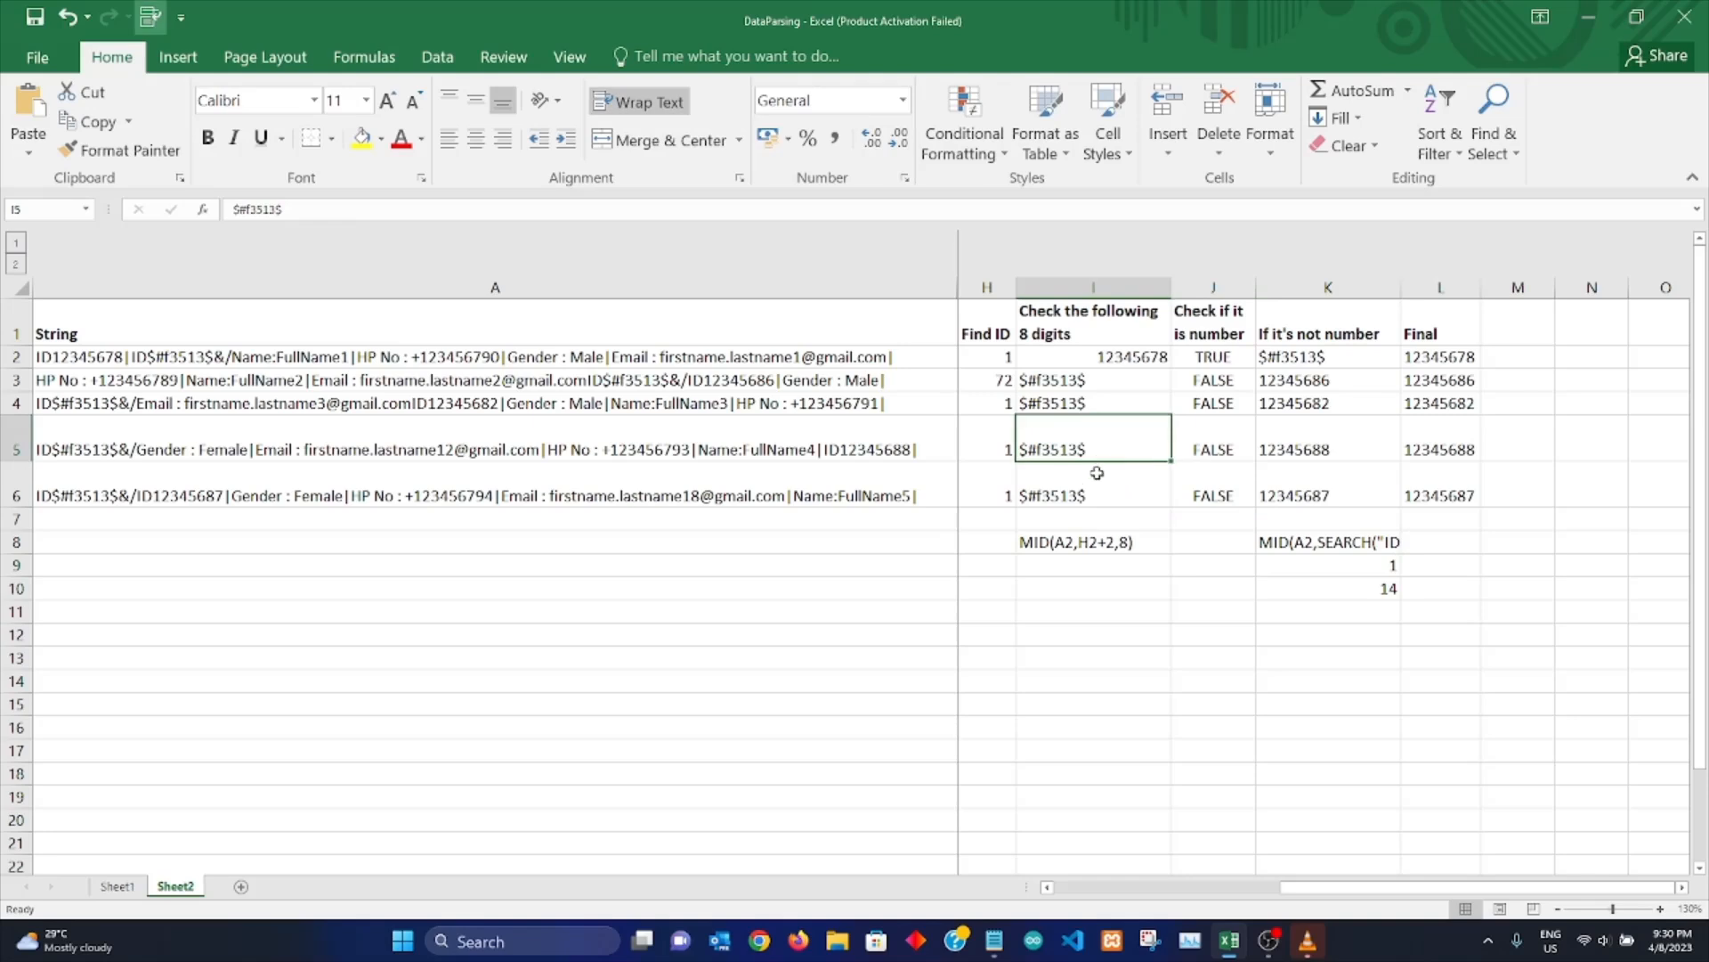
{"action": "left_click", "coordinate": [1098, 490]}
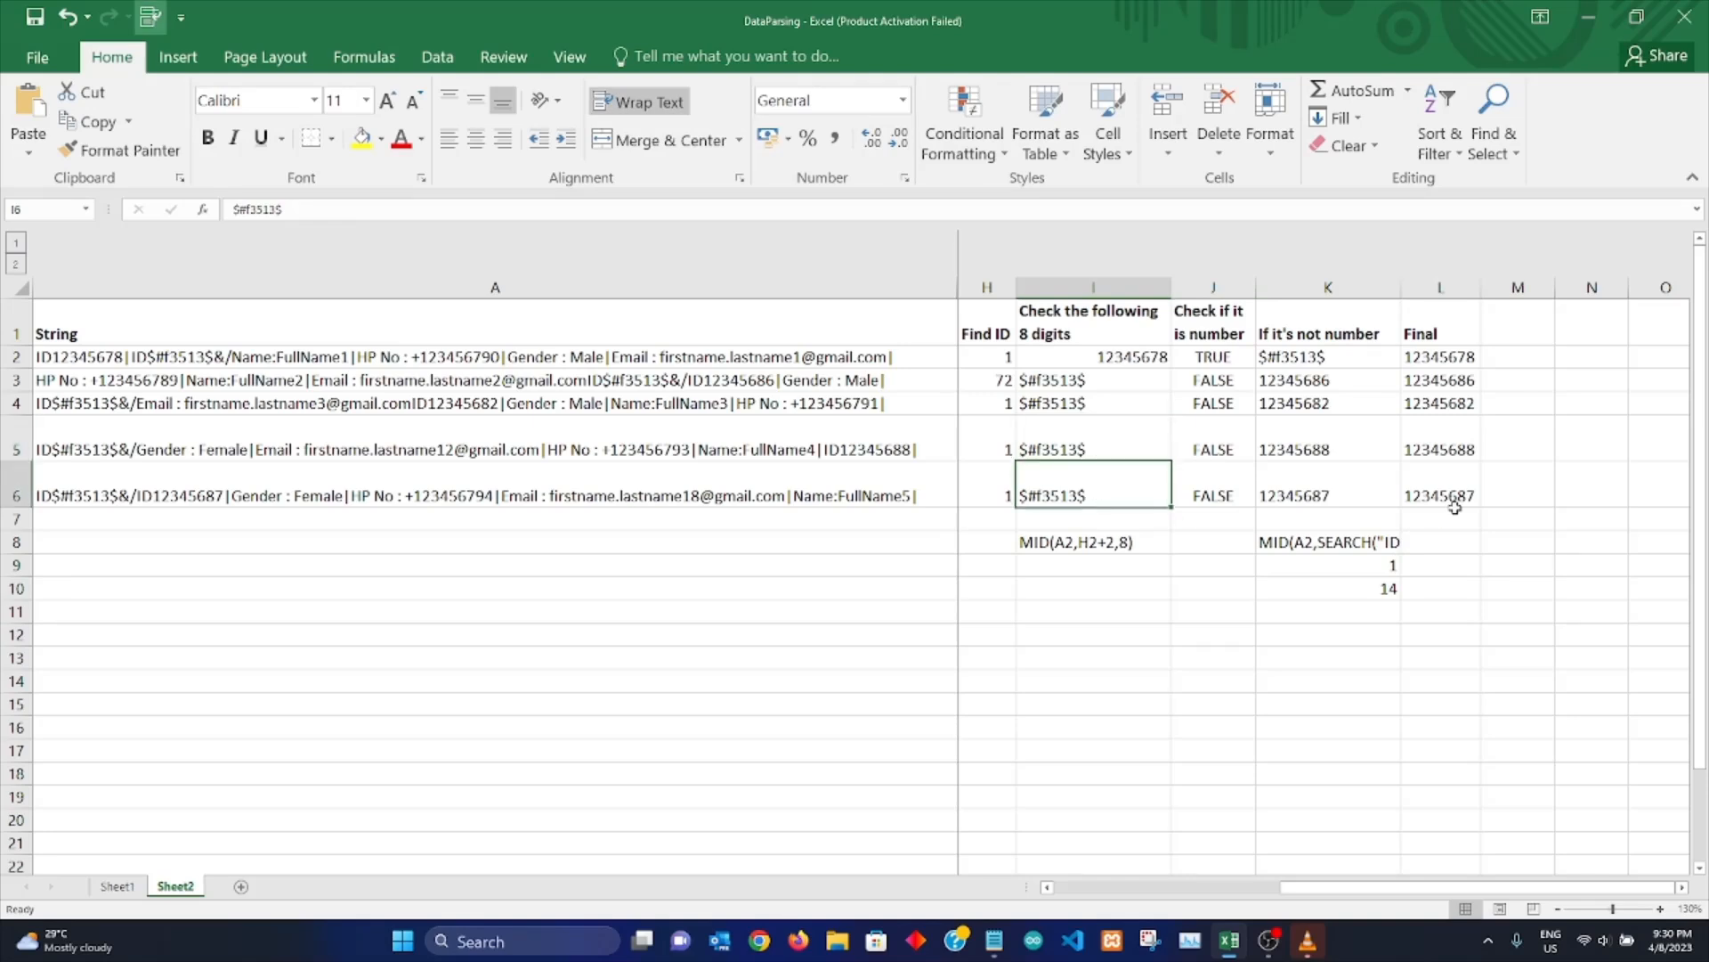